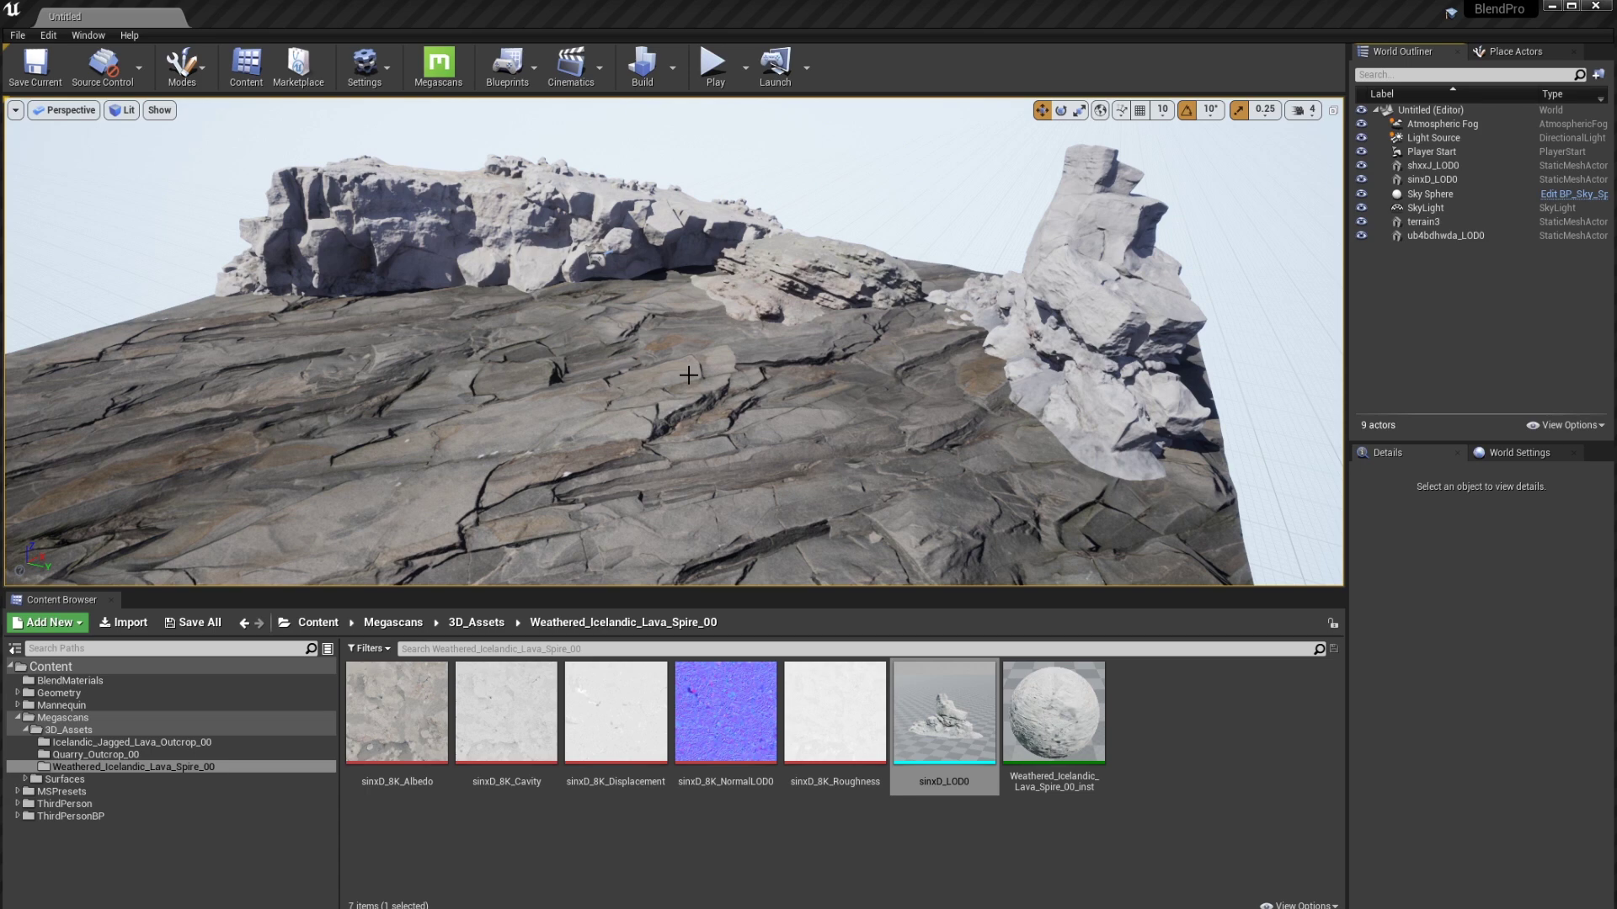
Switch to Quixel Bridge to read its notifications on the Unreal Engine plugin update, and return to the Unreal level
right_drag(688, 375, 594, 387)
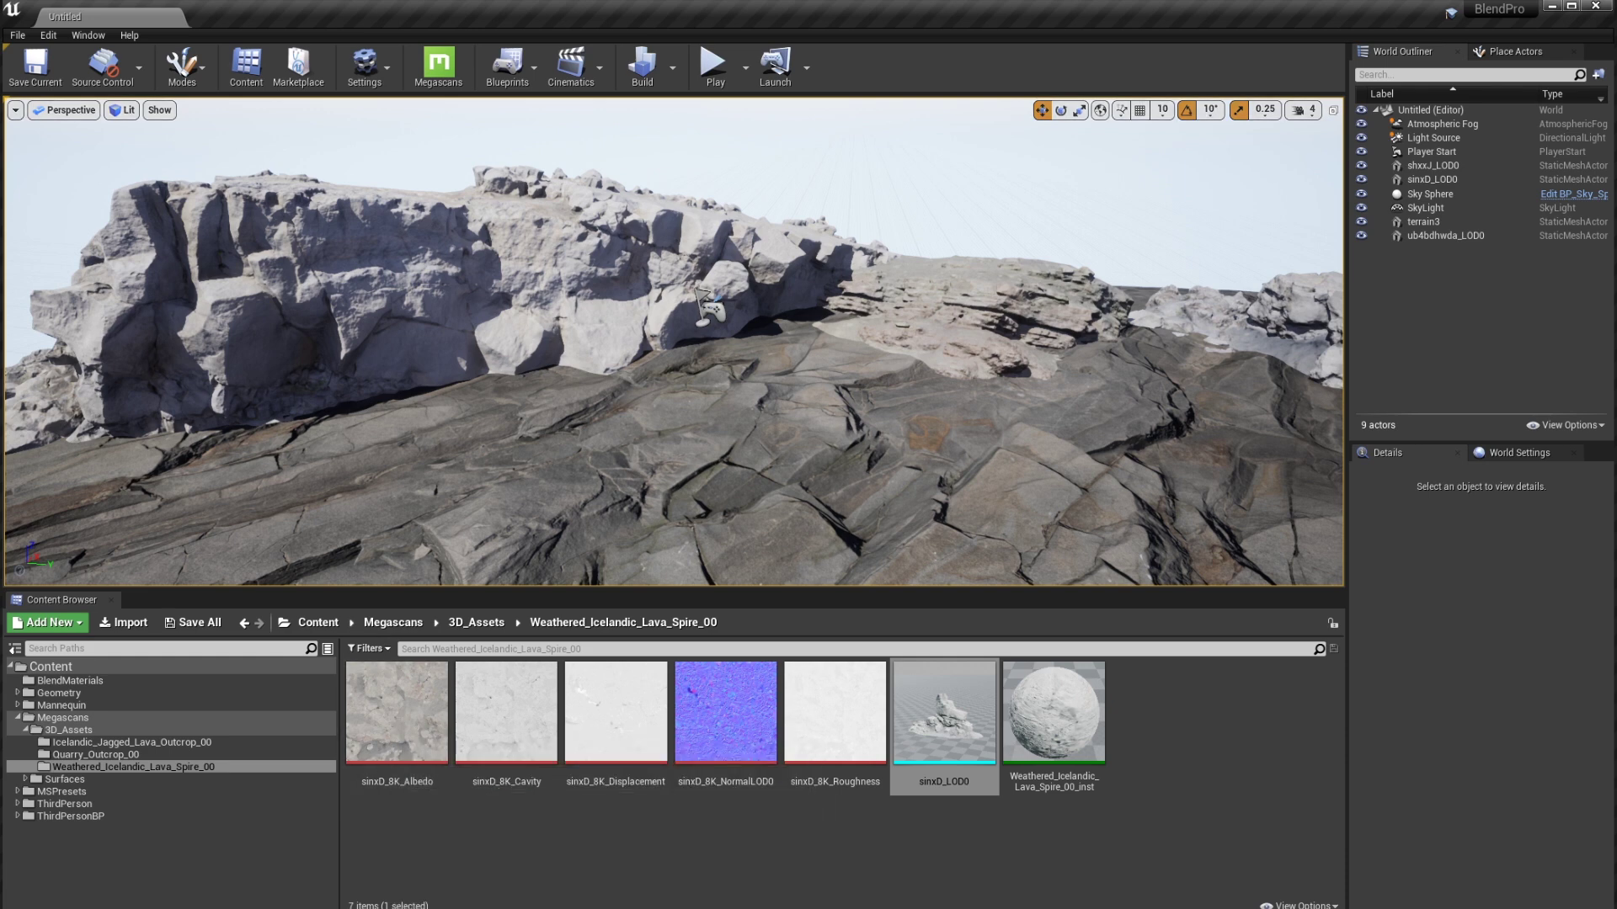
key(alt+Tab)
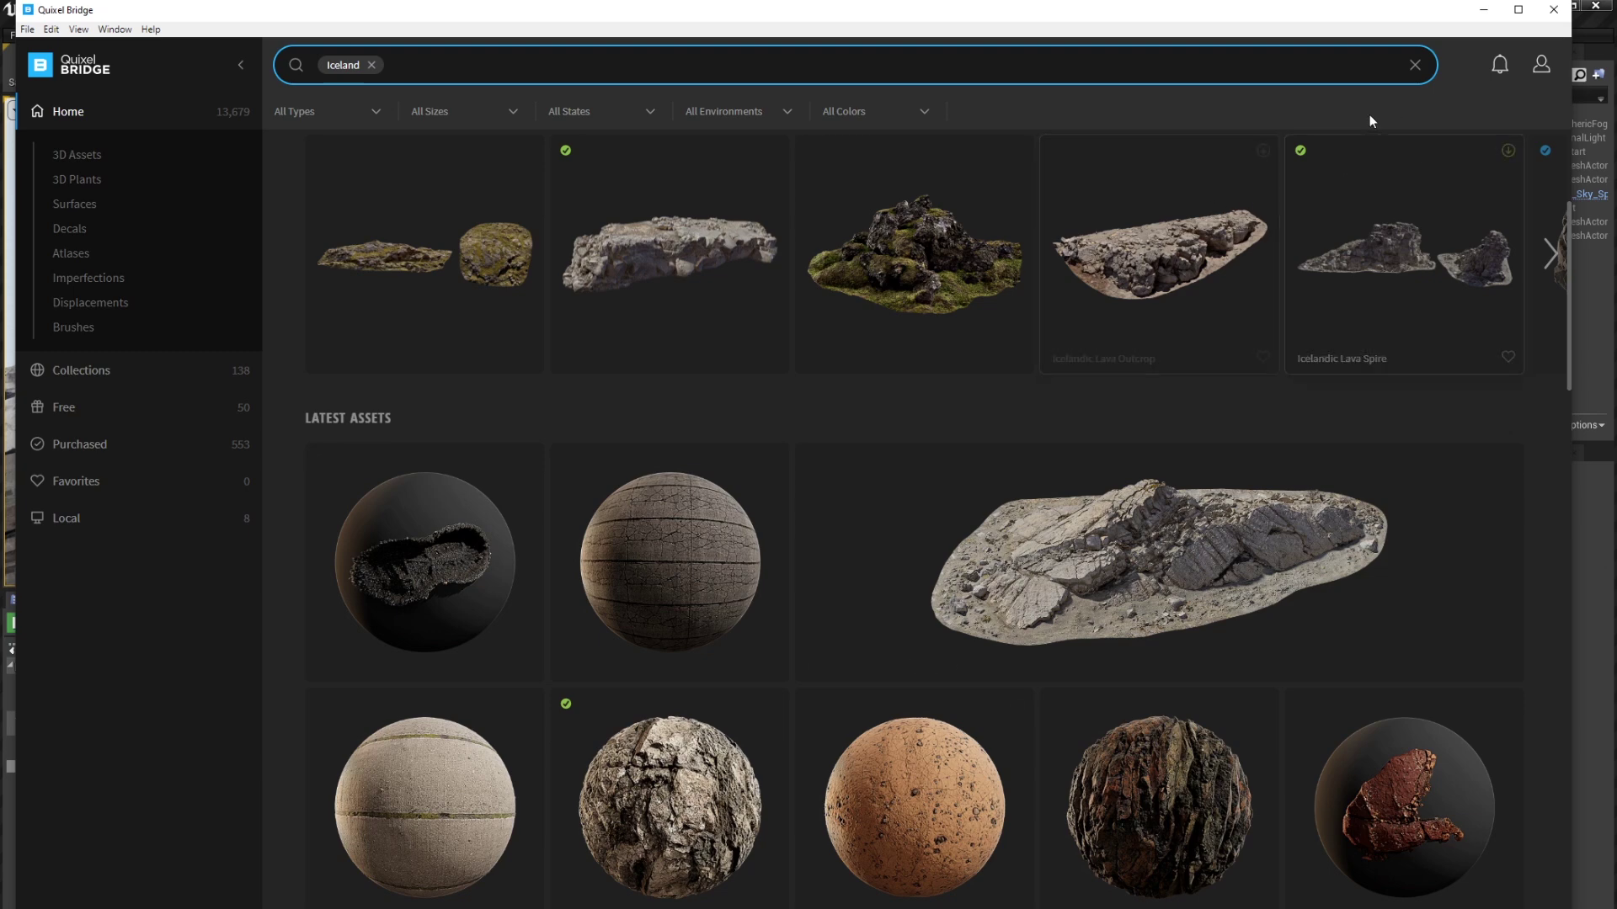
click(1503, 66)
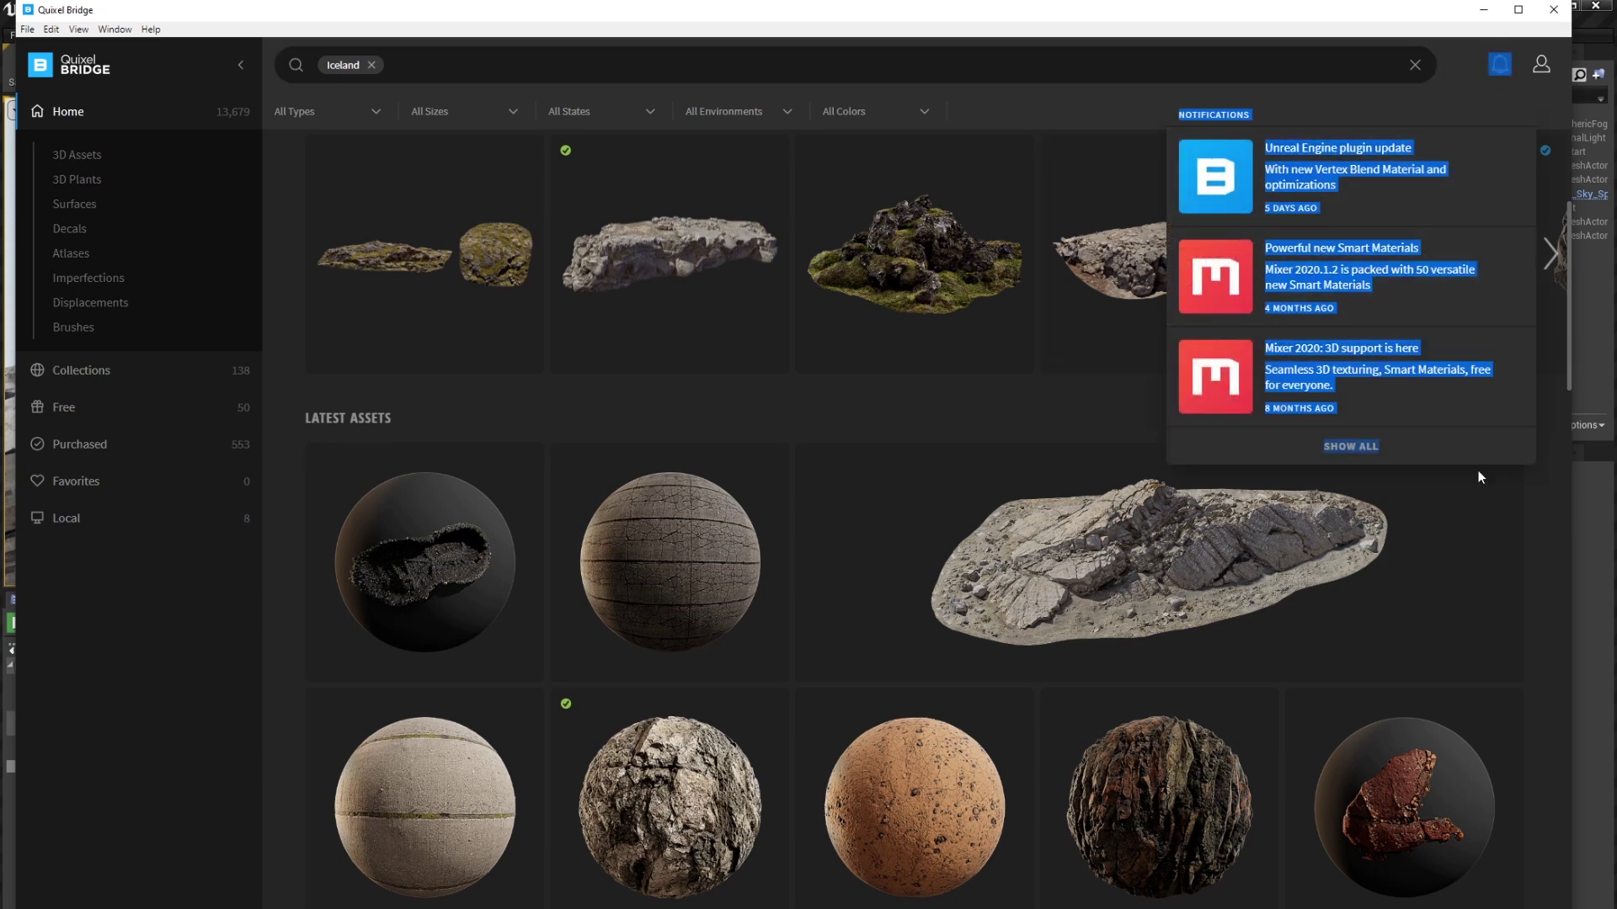
click(1554, 478)
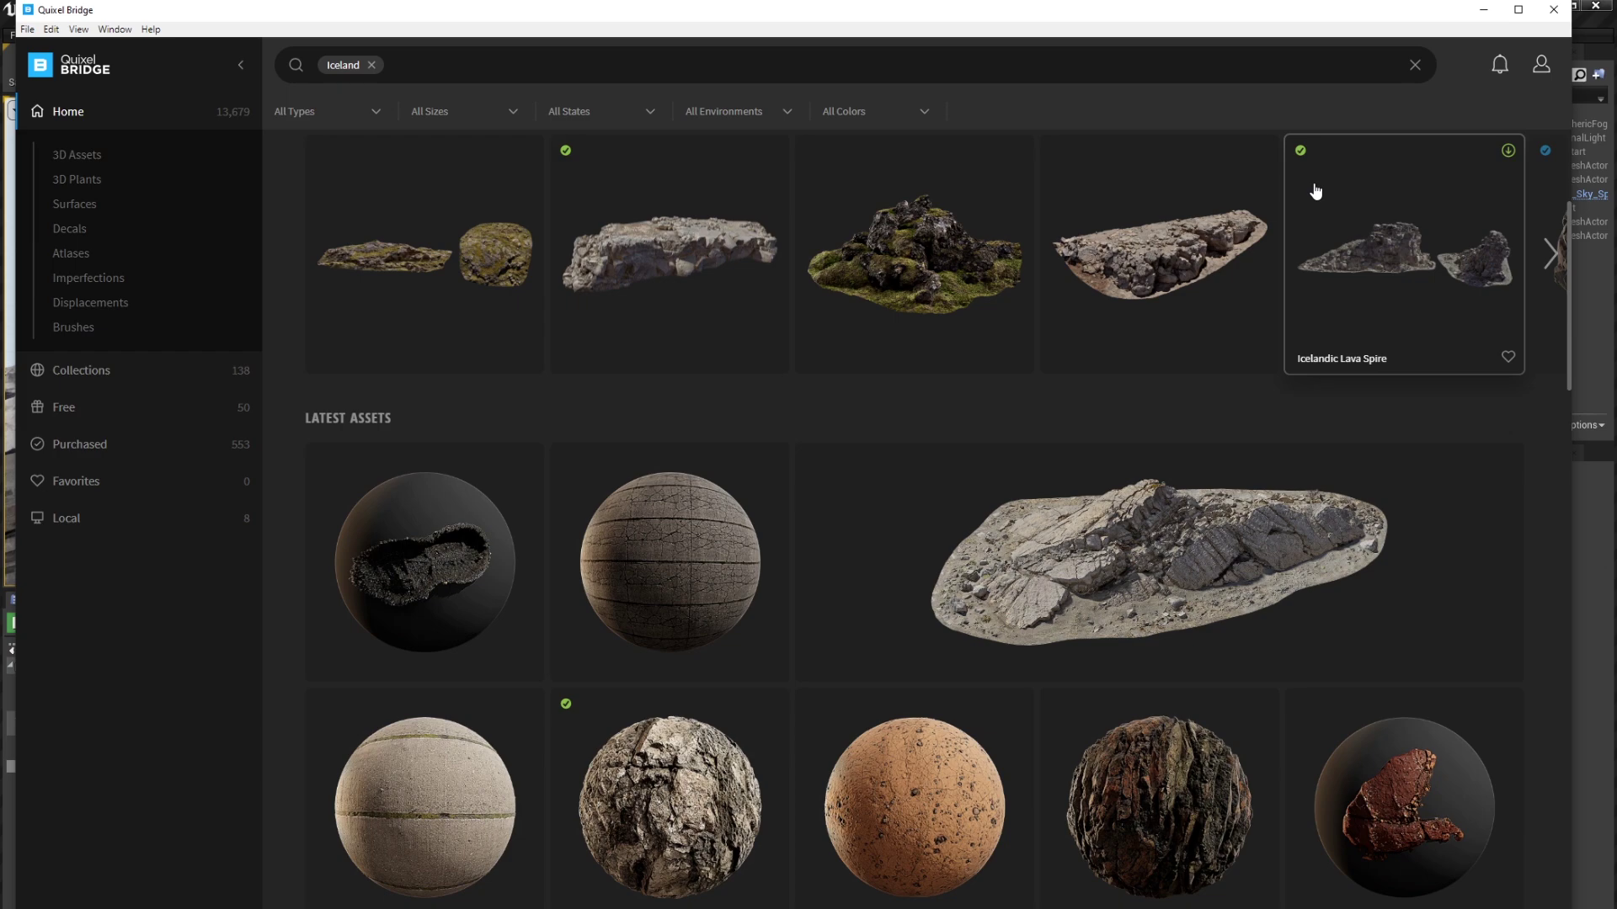
click(1484, 10)
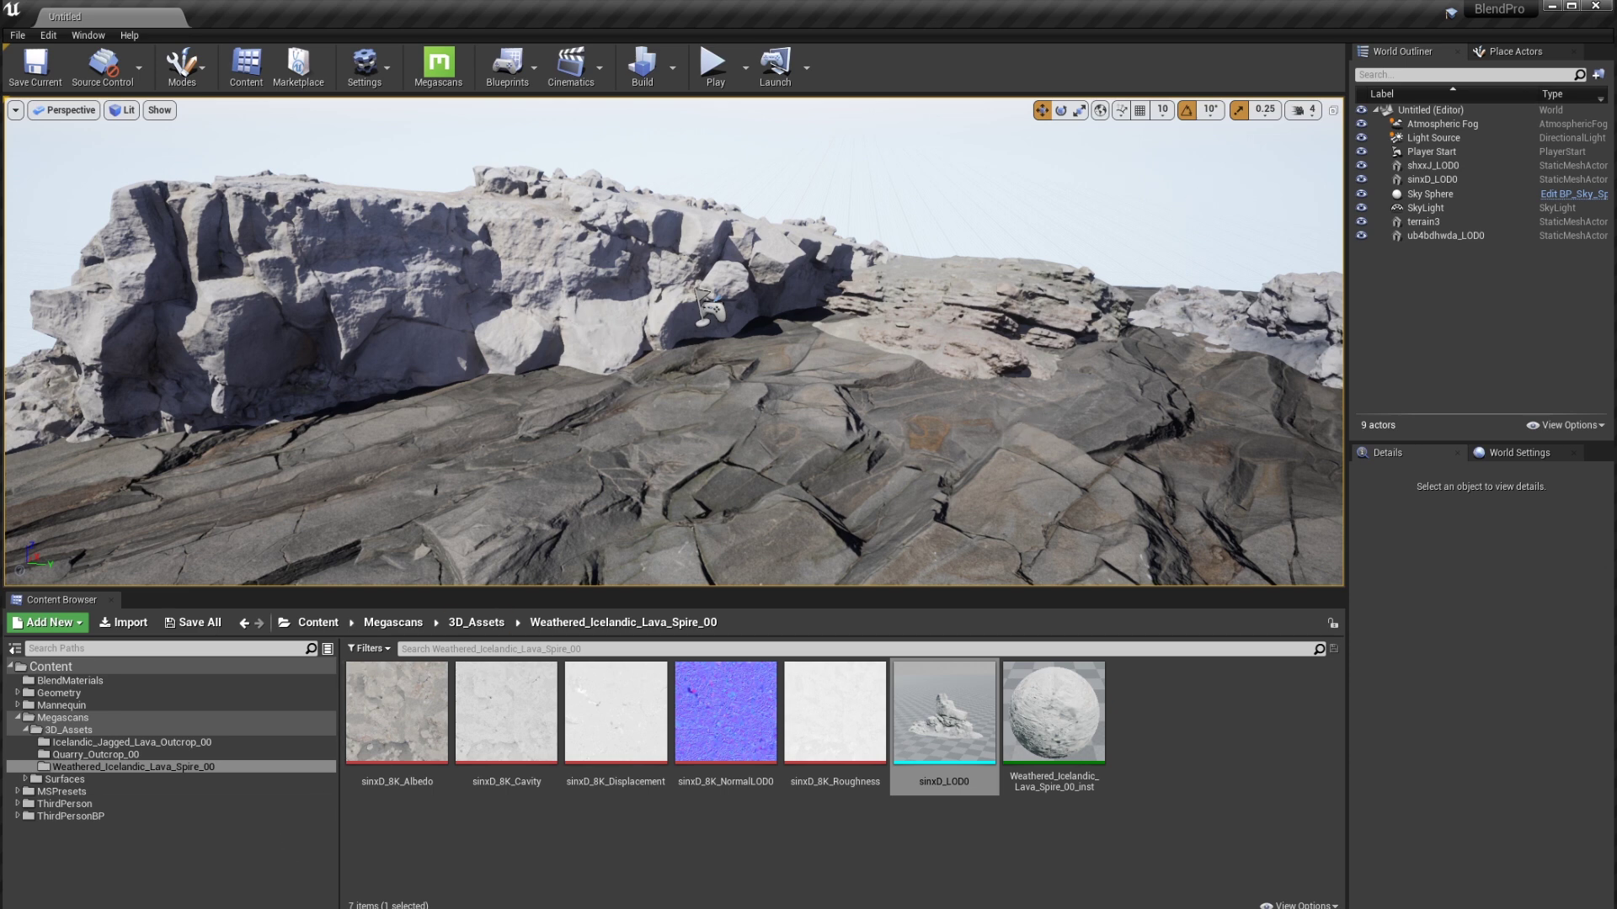
click(891, 906)
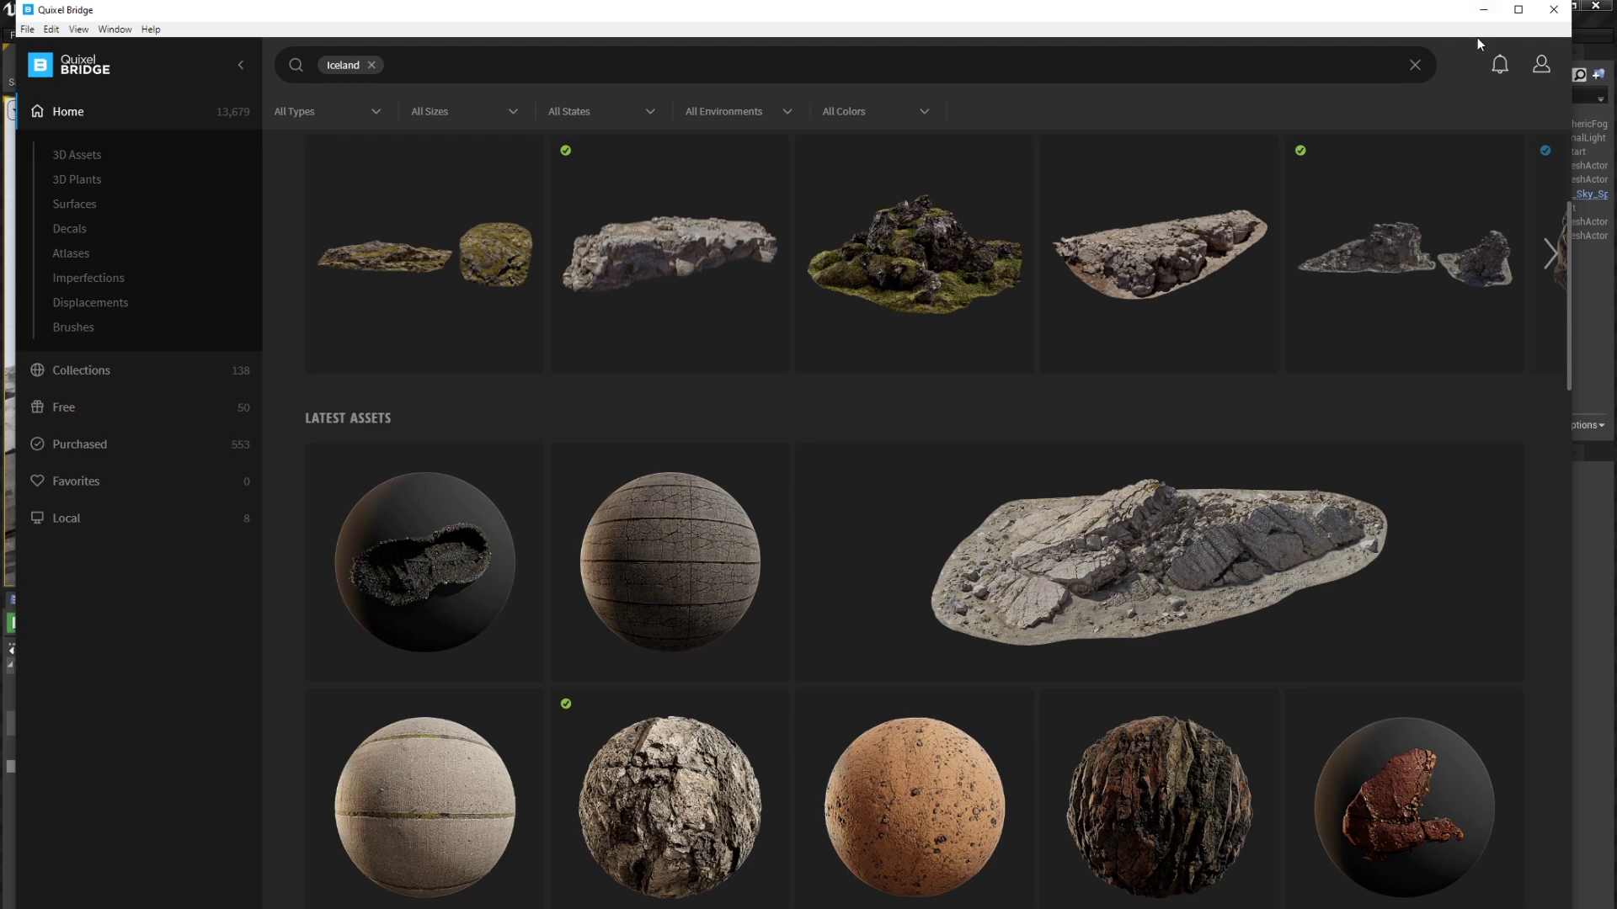
click(1483, 10)
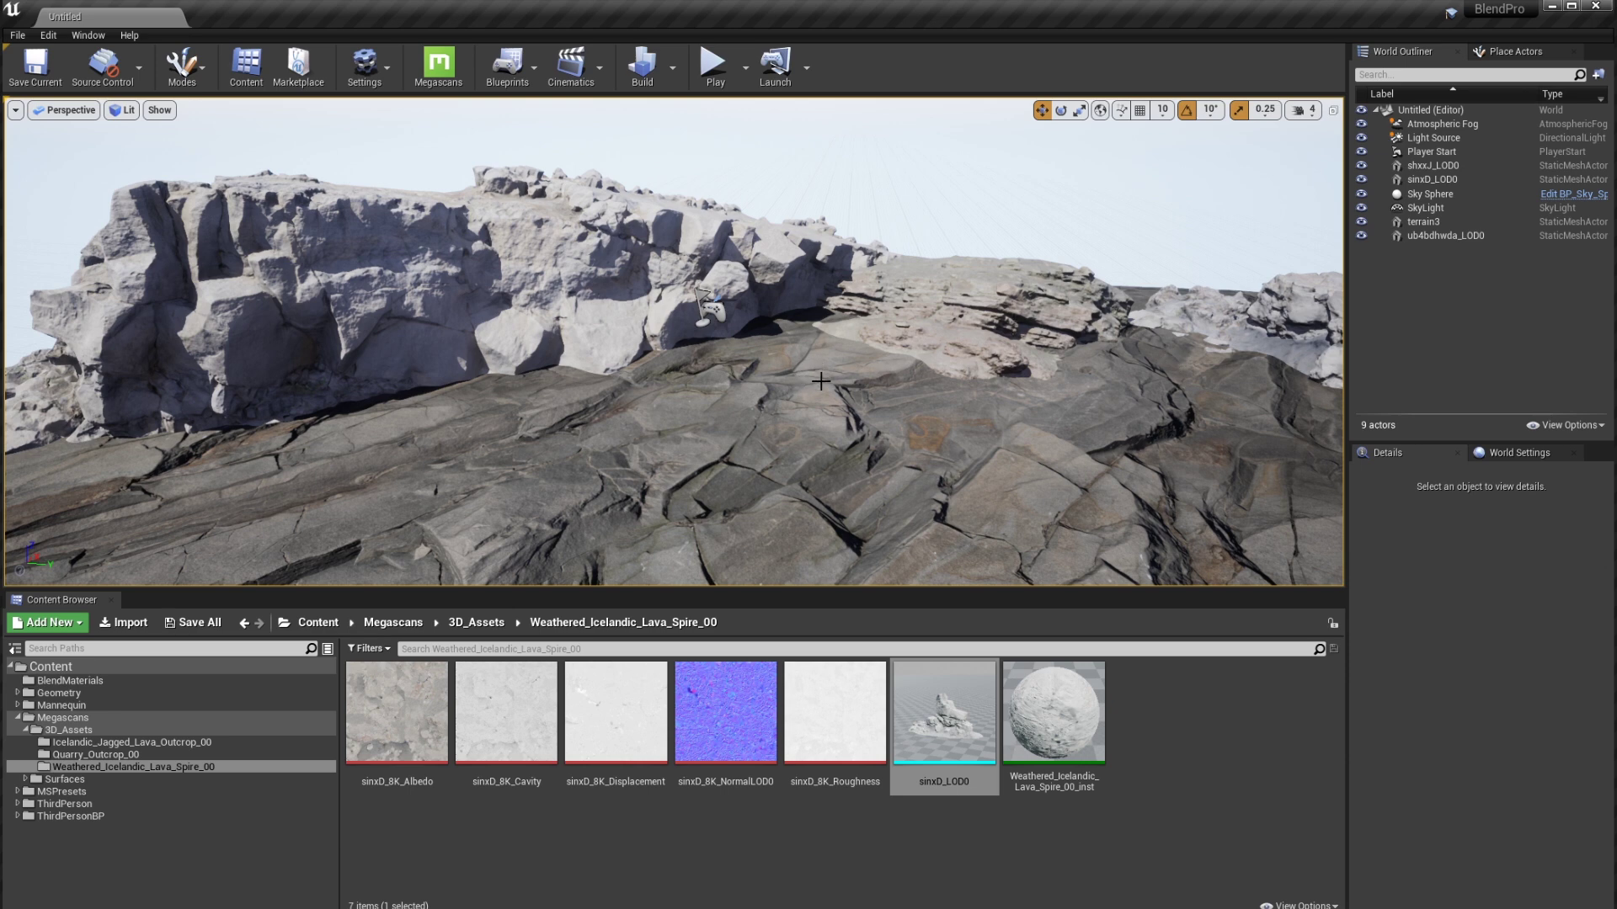
key(alt+Tab)
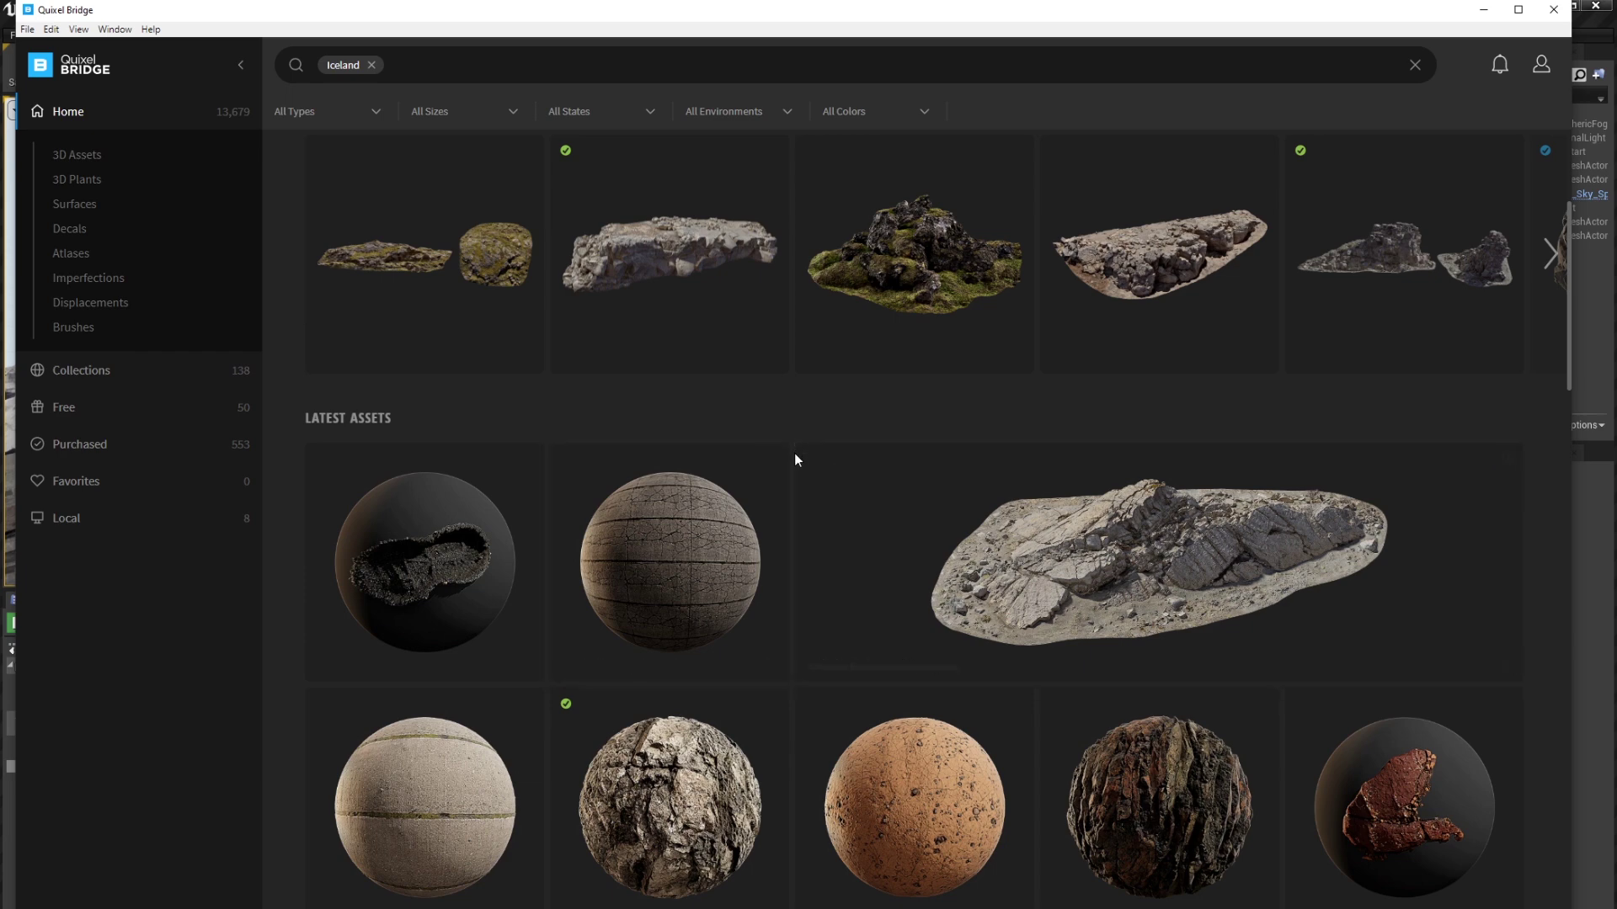
click(1578, 643)
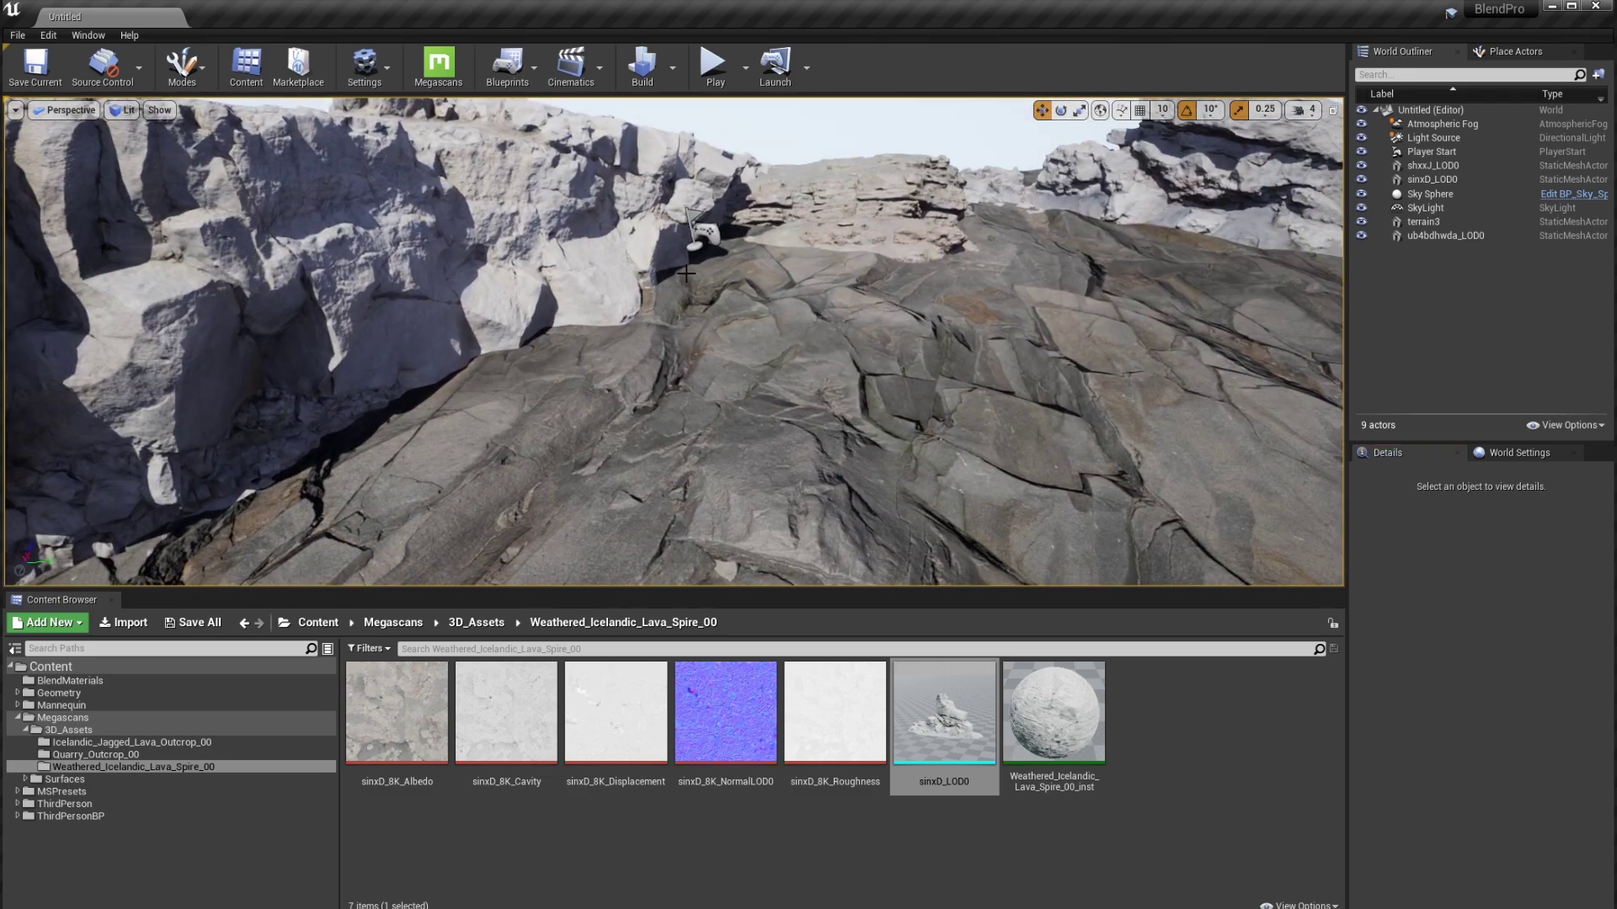
Select the terrain3 mesh, inspect its density in Brush Wireframe view, and restore the Lit view
right_click(685, 242)
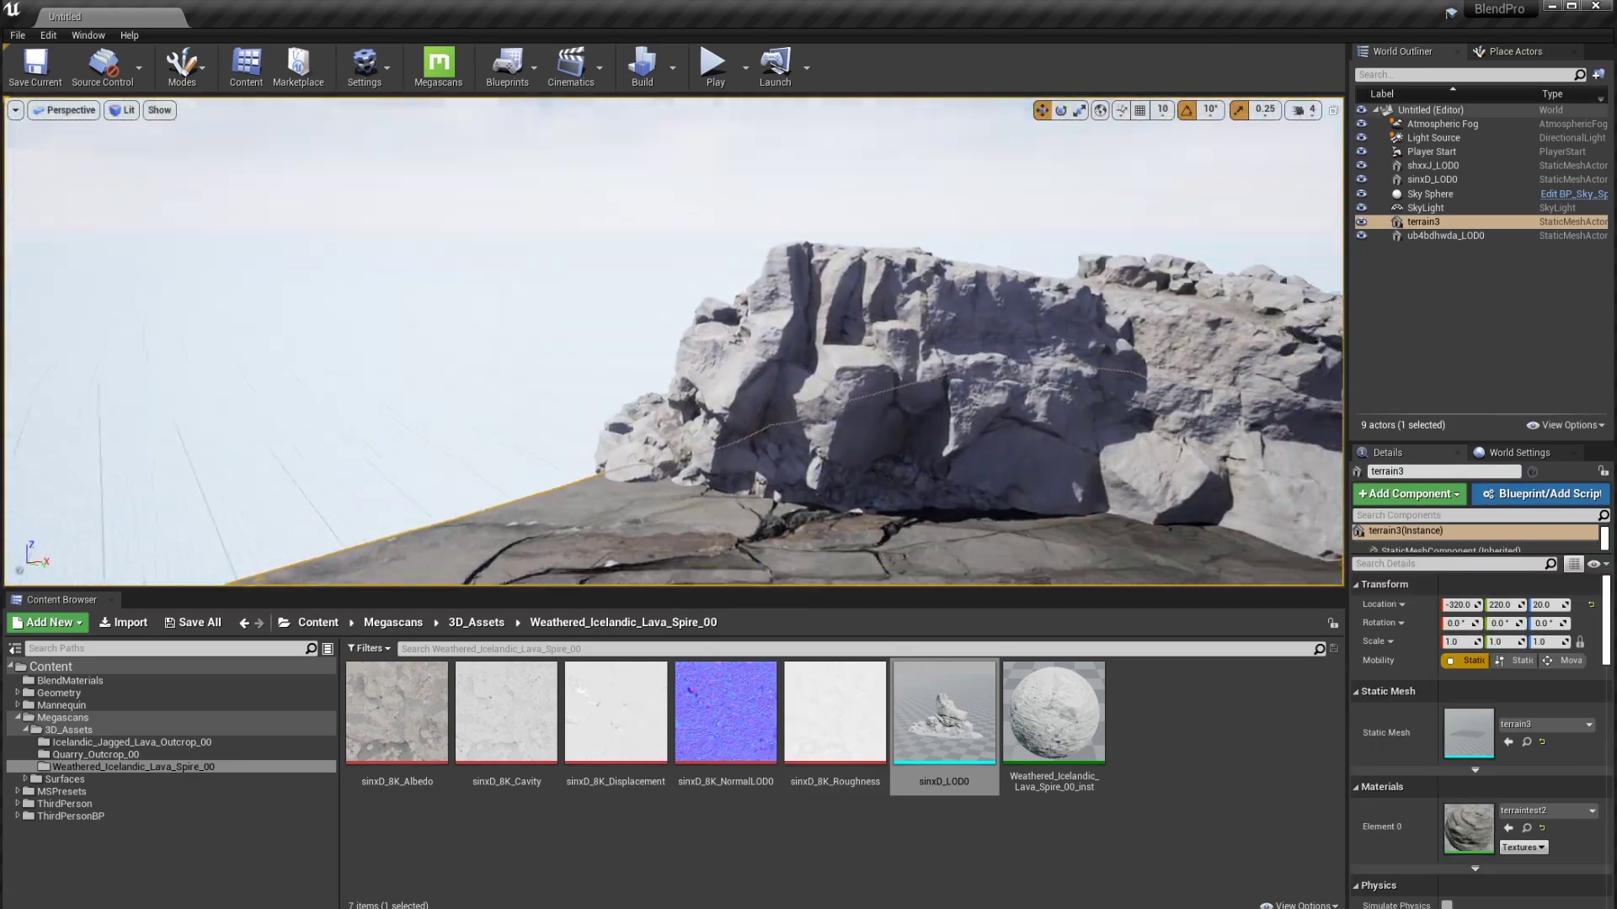
right_drag(674, 337, 945, 421)
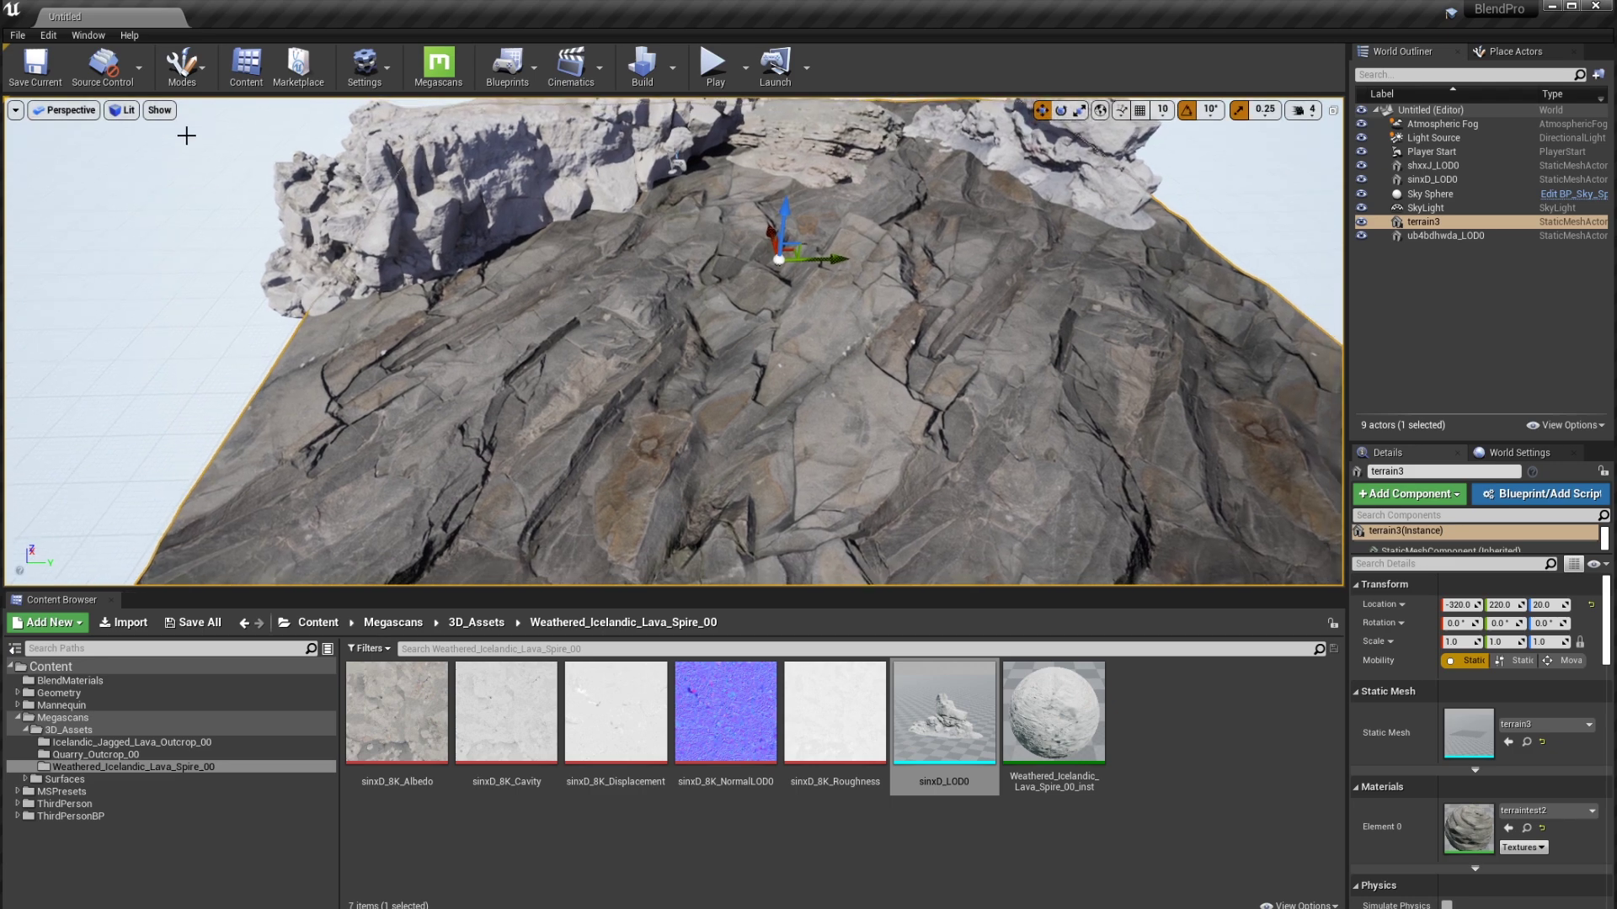
click(122, 109)
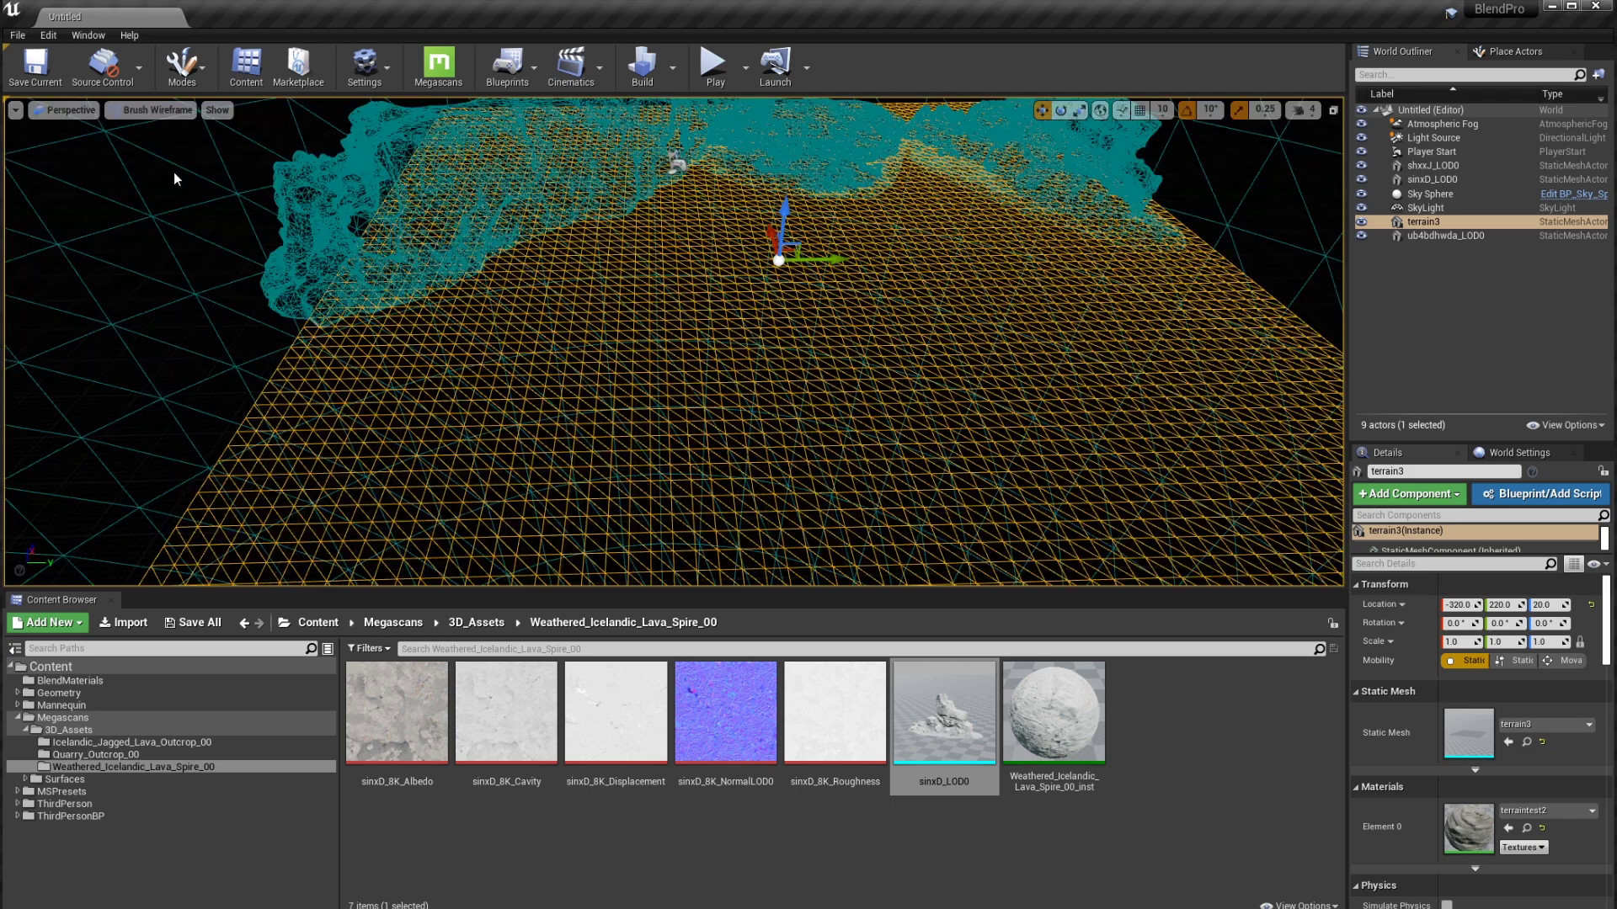
click(174, 172)
click(160, 118)
click(173, 143)
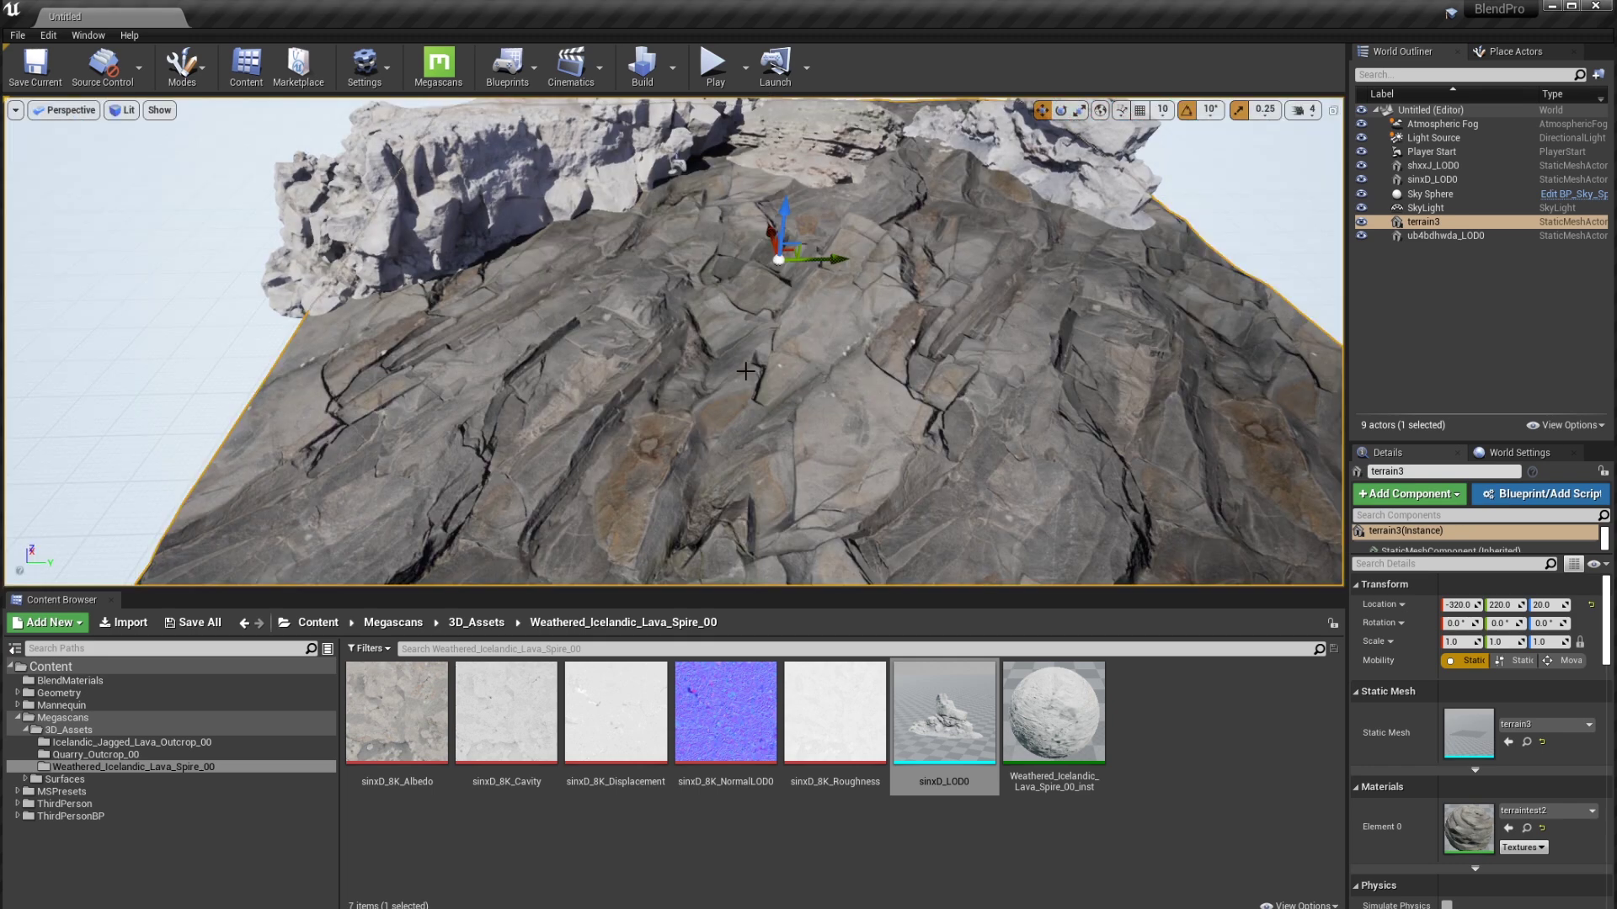
Select the jagged lava outcrop mesh shxxJ_LOD0 and examine its rock surface up close from several angles
mouse_move(818, 394)
right_down()
mouse_move(804, 341)
mouse_move(803, 369)
right_up()
click(596, 325)
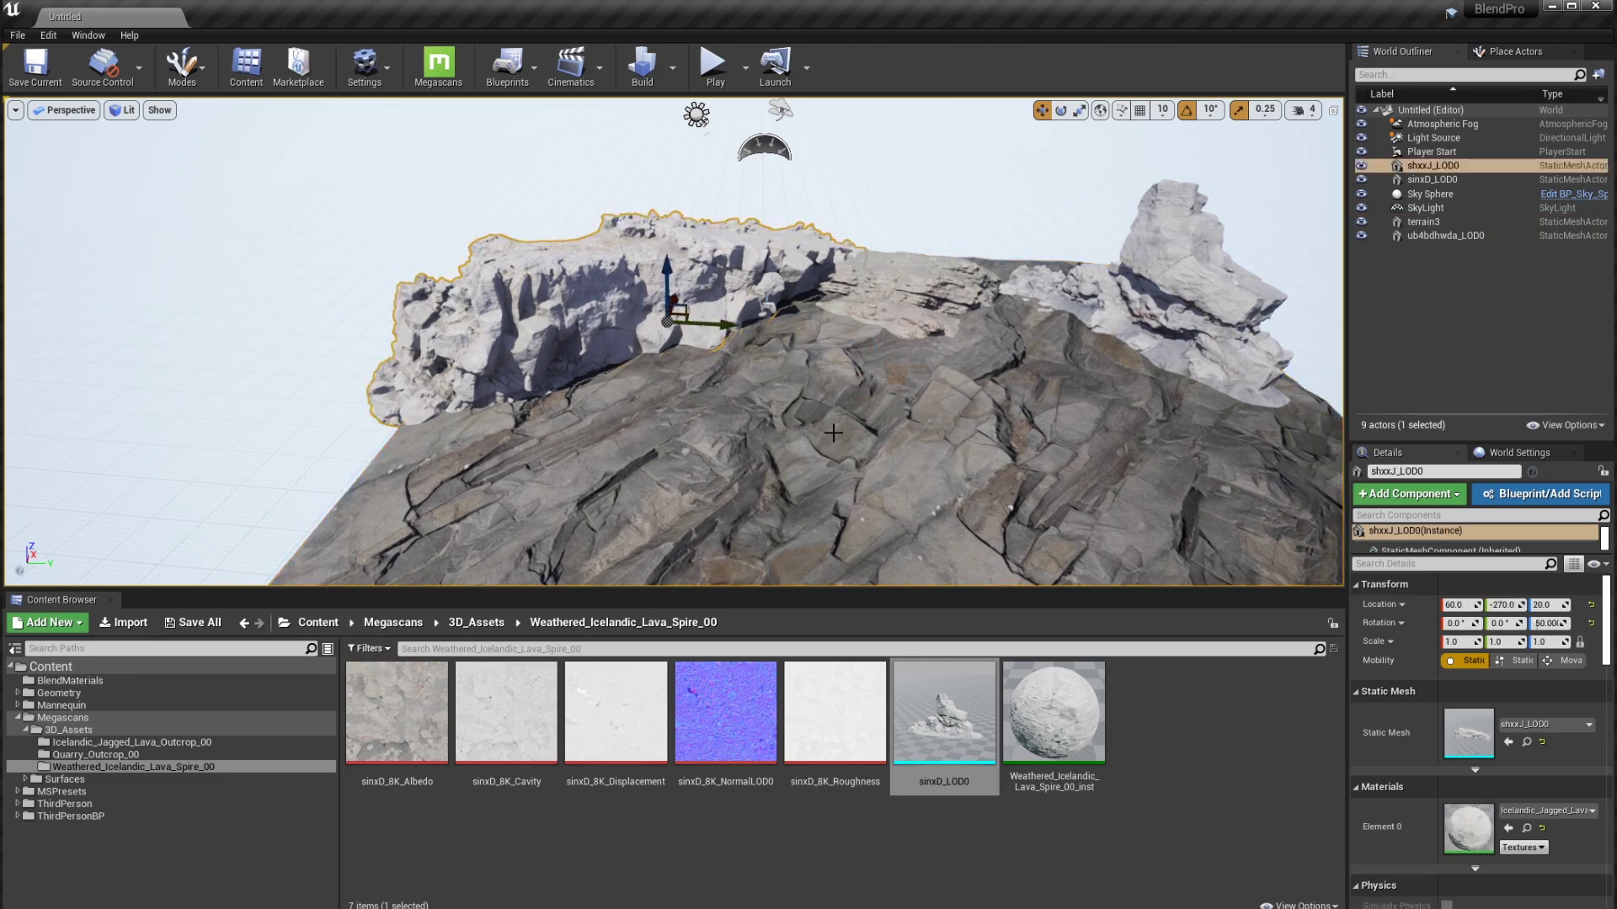
key(w)
right_drag(833, 433, 905, 438)
key(a)
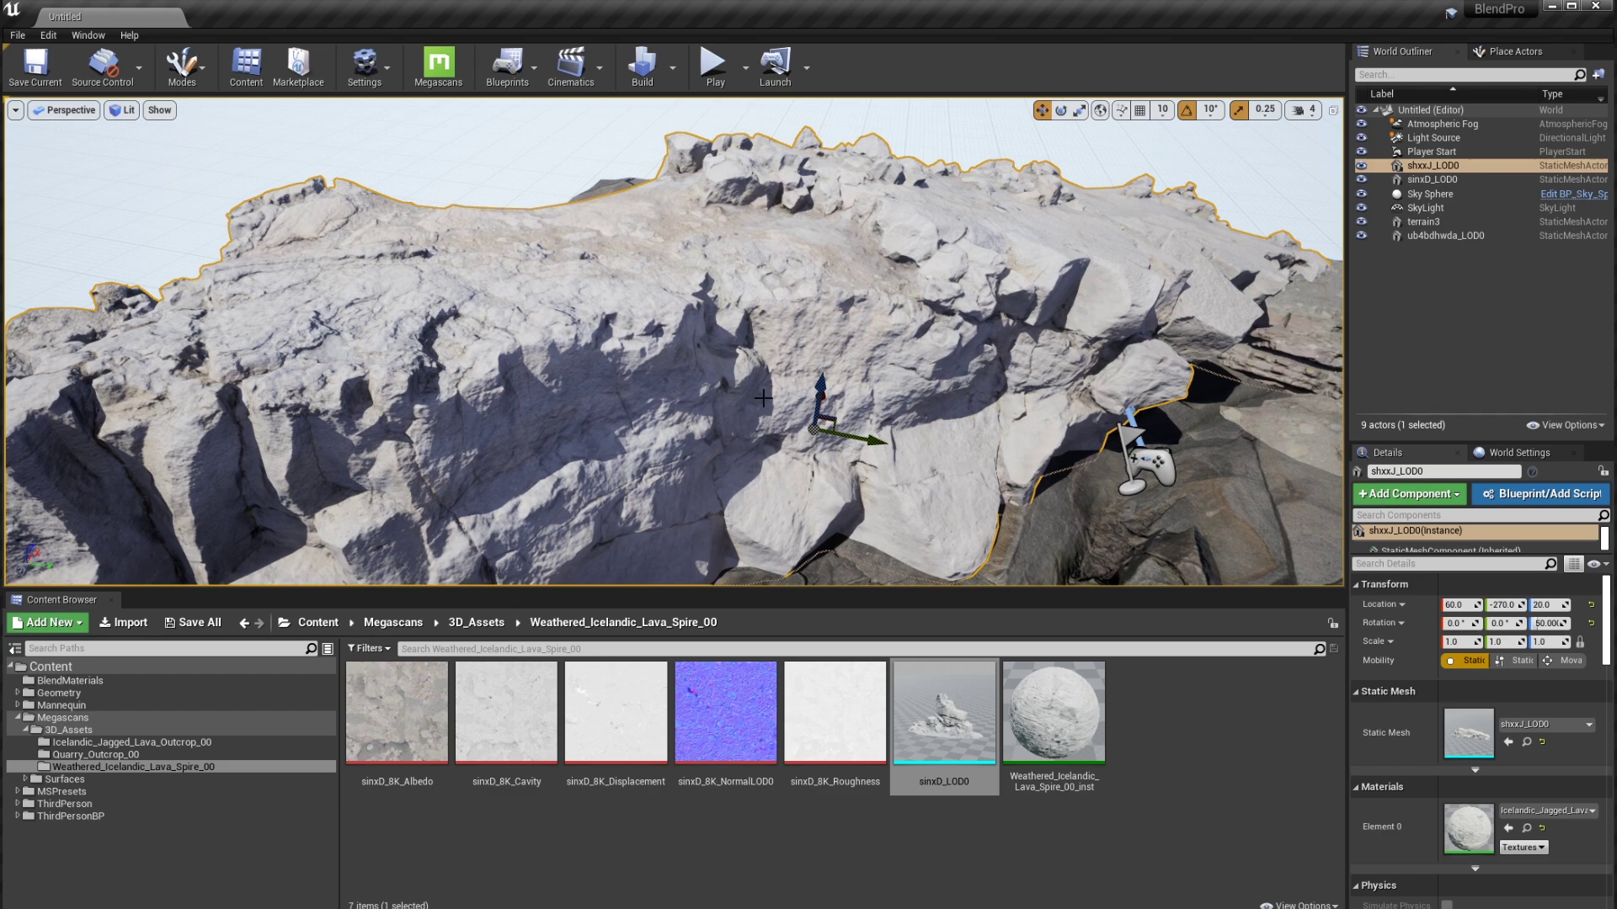
key(s)
mouse_move(646, 374)
right_down()
mouse_move(775, 455)
mouse_move(673, 370)
mouse_move(614, 354)
mouse_move(653, 372)
right_up()
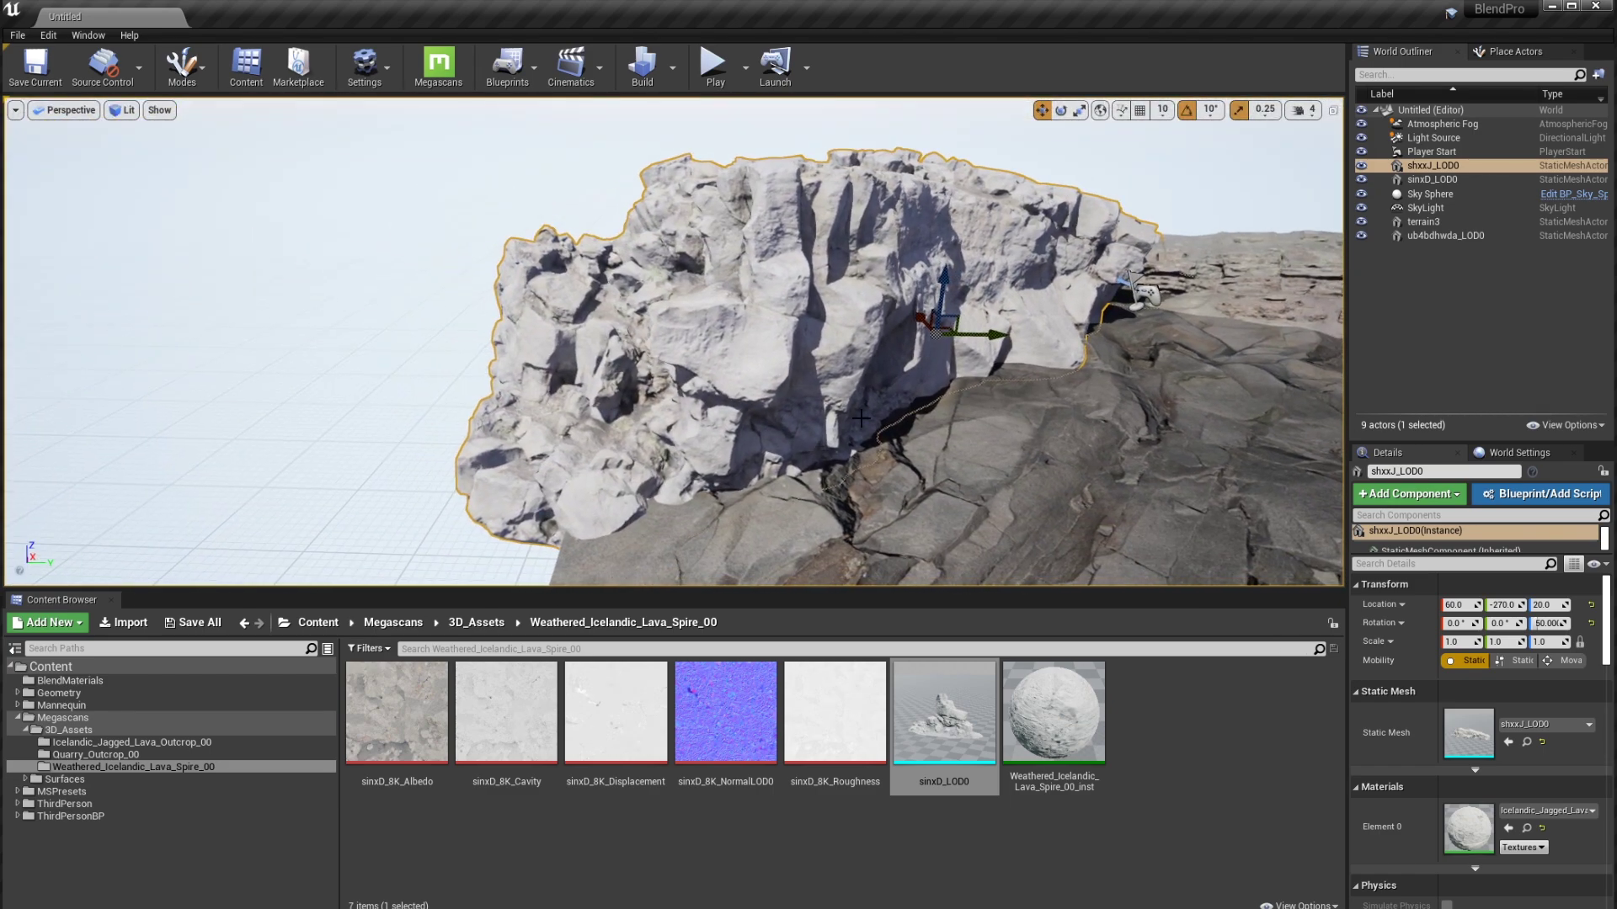
key(w)
right_drag(909, 286, 874, 255)
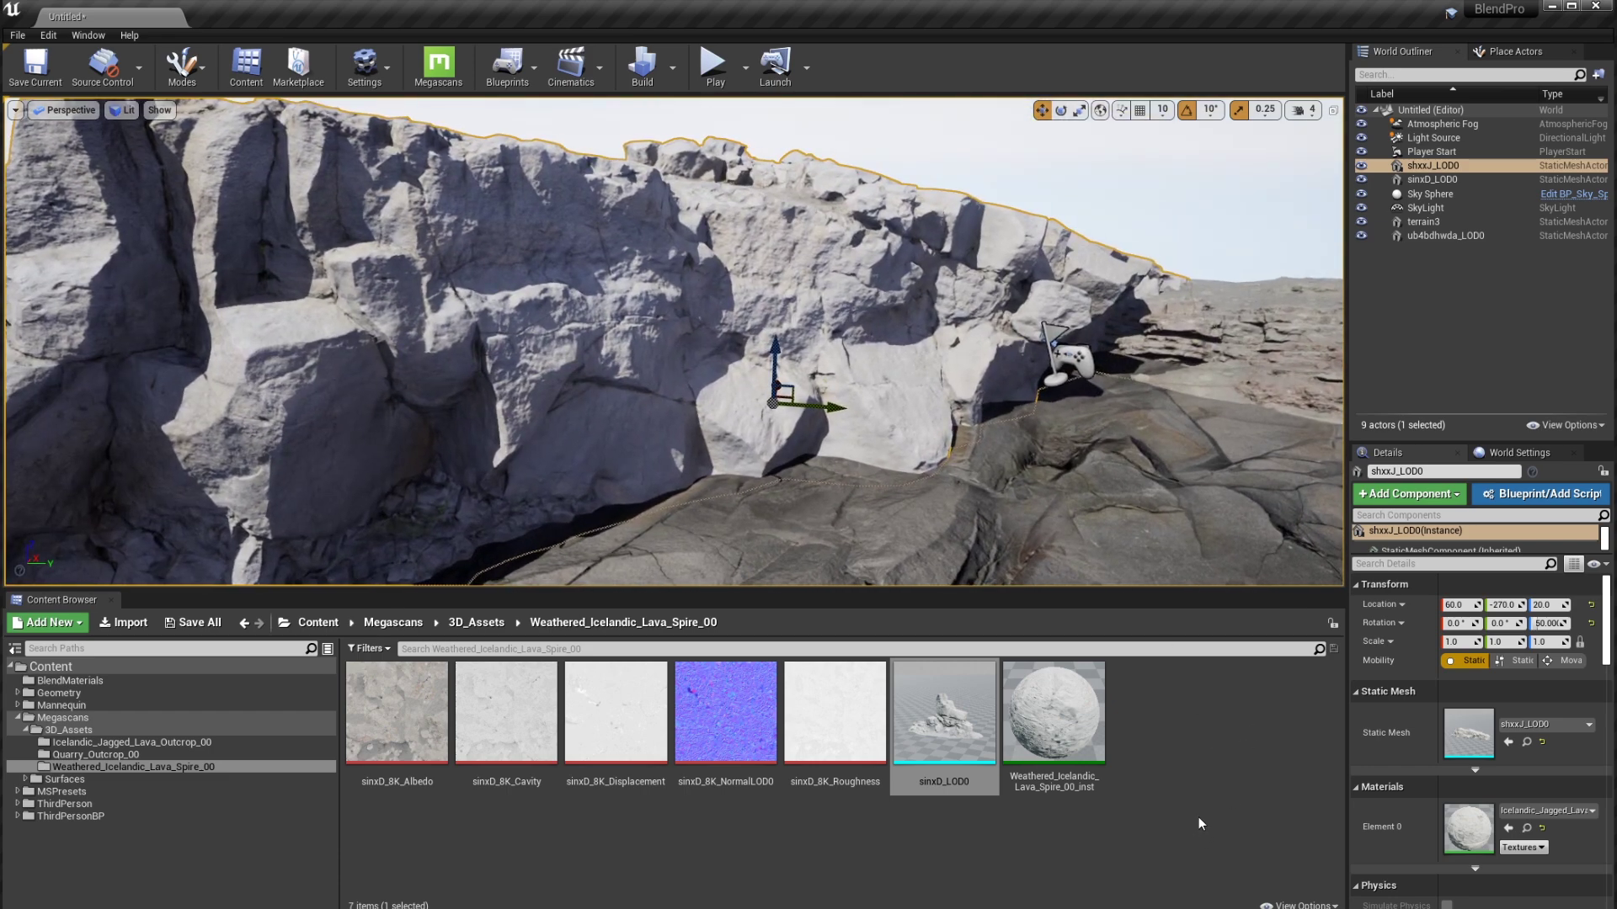
Open the material instance assigned to the jagged lava outcrop and shorten its editor window to fit the screen
double_click(1461, 837)
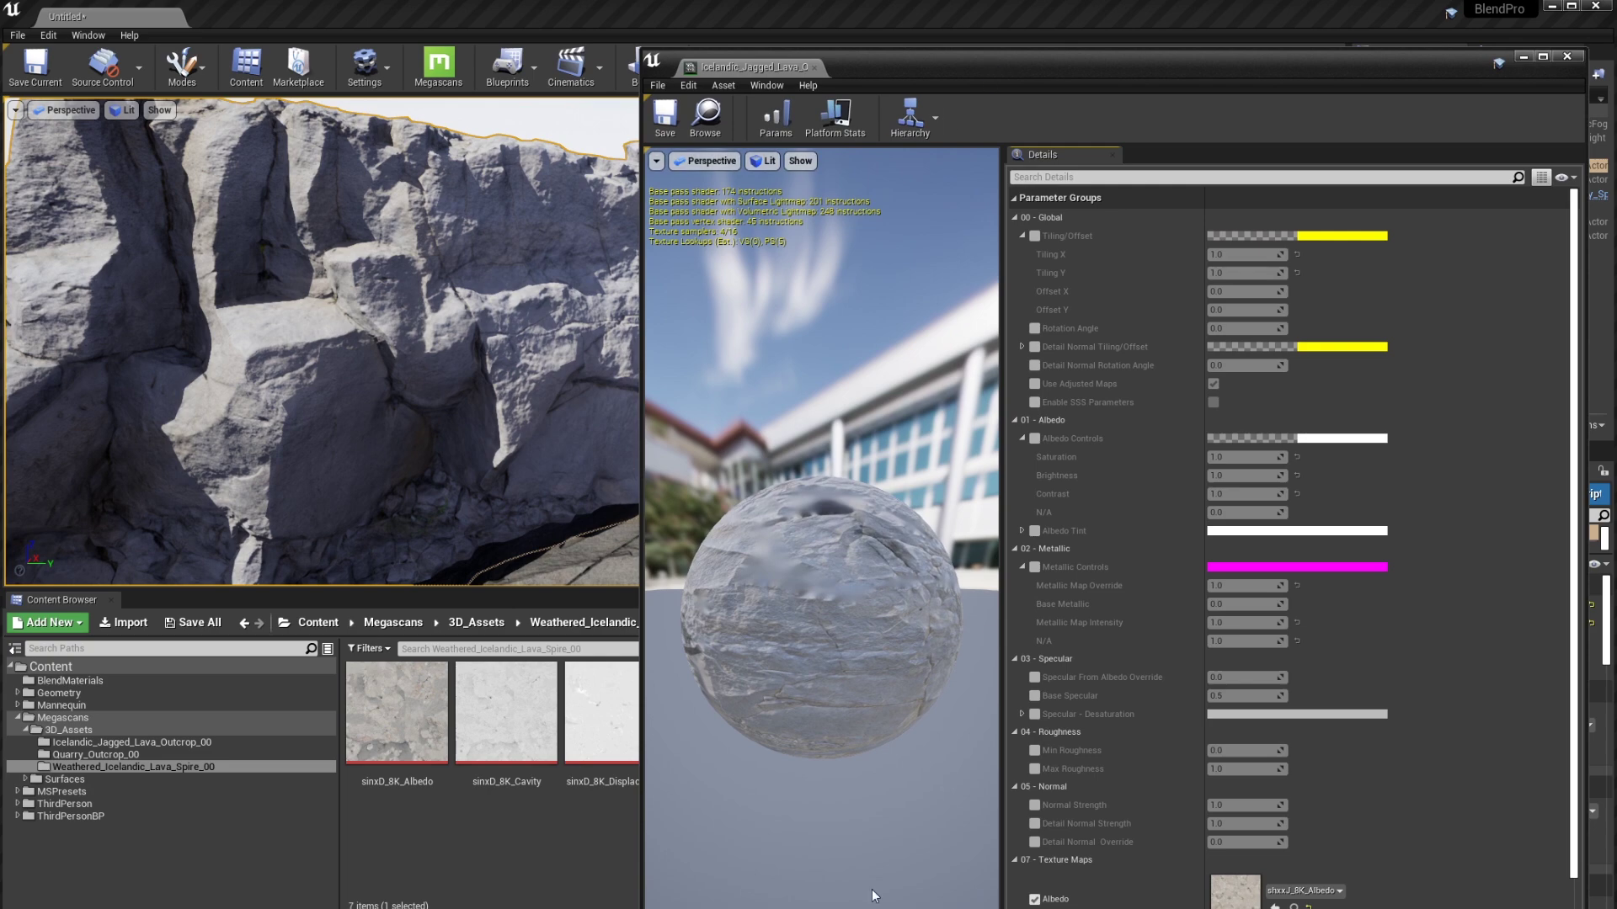
drag(1044, 908, 1031, 857)
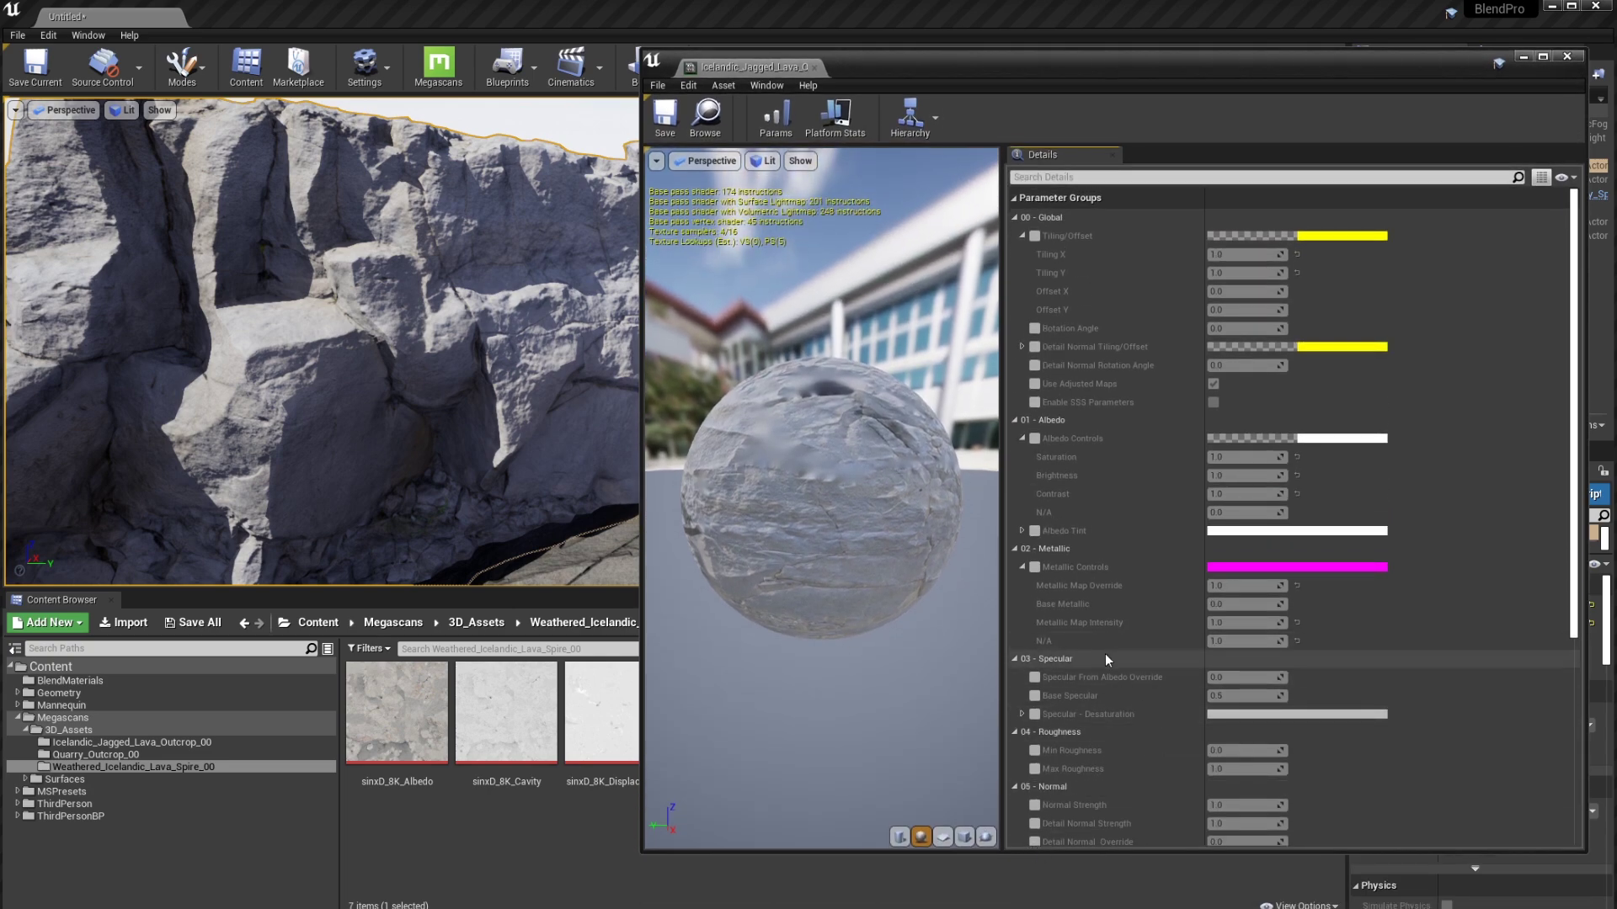
Examine the material instance's parameter groups from Global and Albedo through Normal and Texture Maps
click(1022, 237)
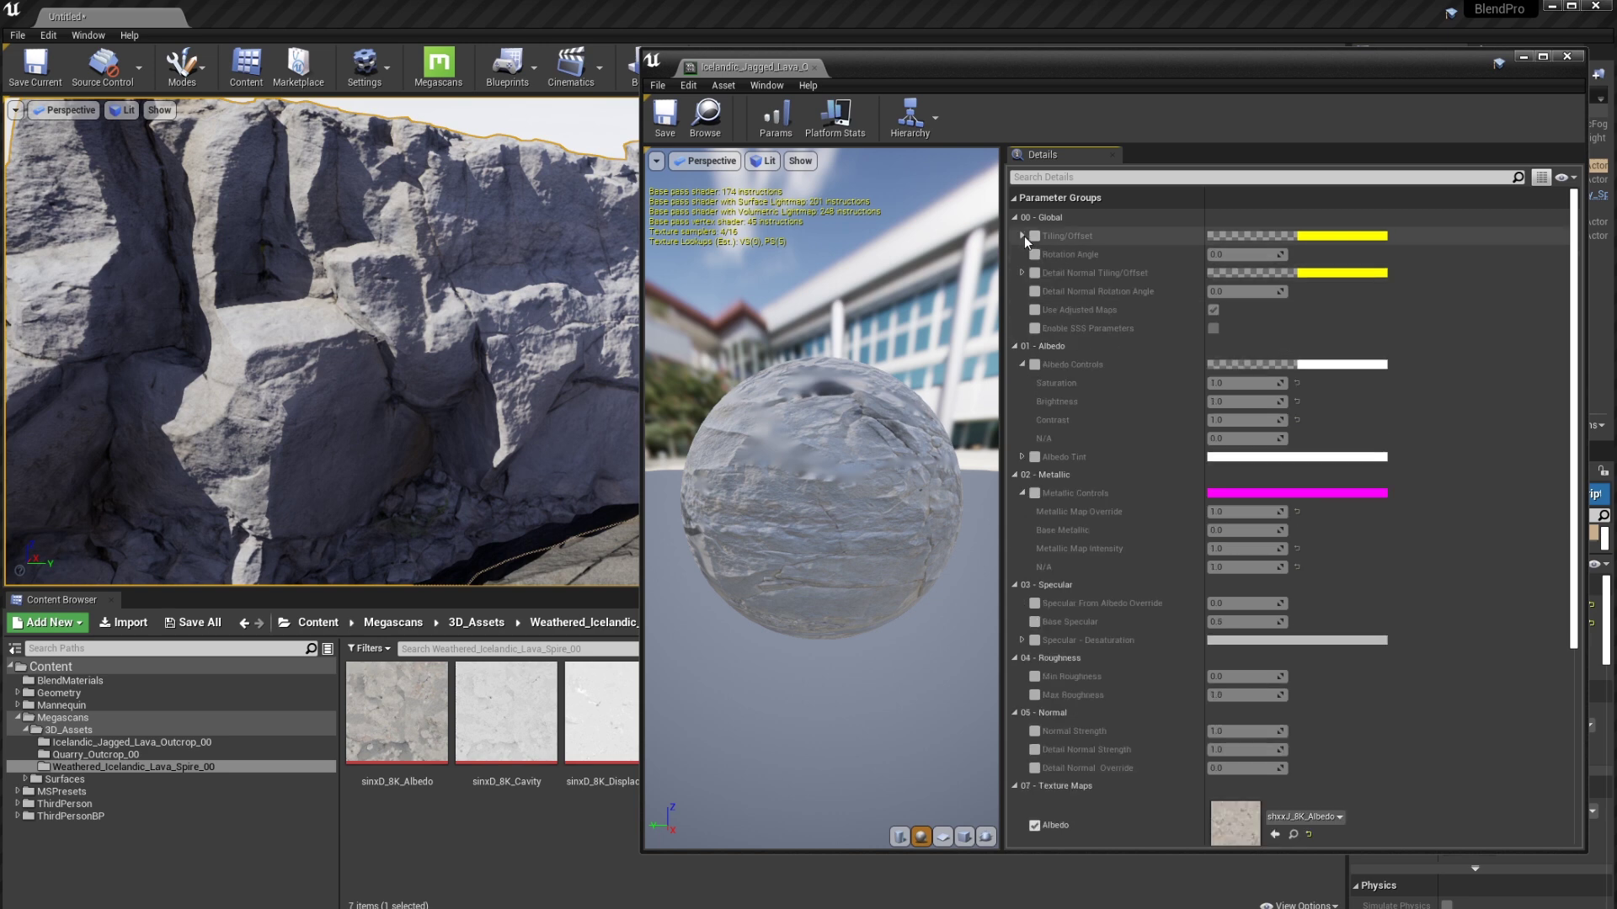
scroll(1231, 399, down, 1)
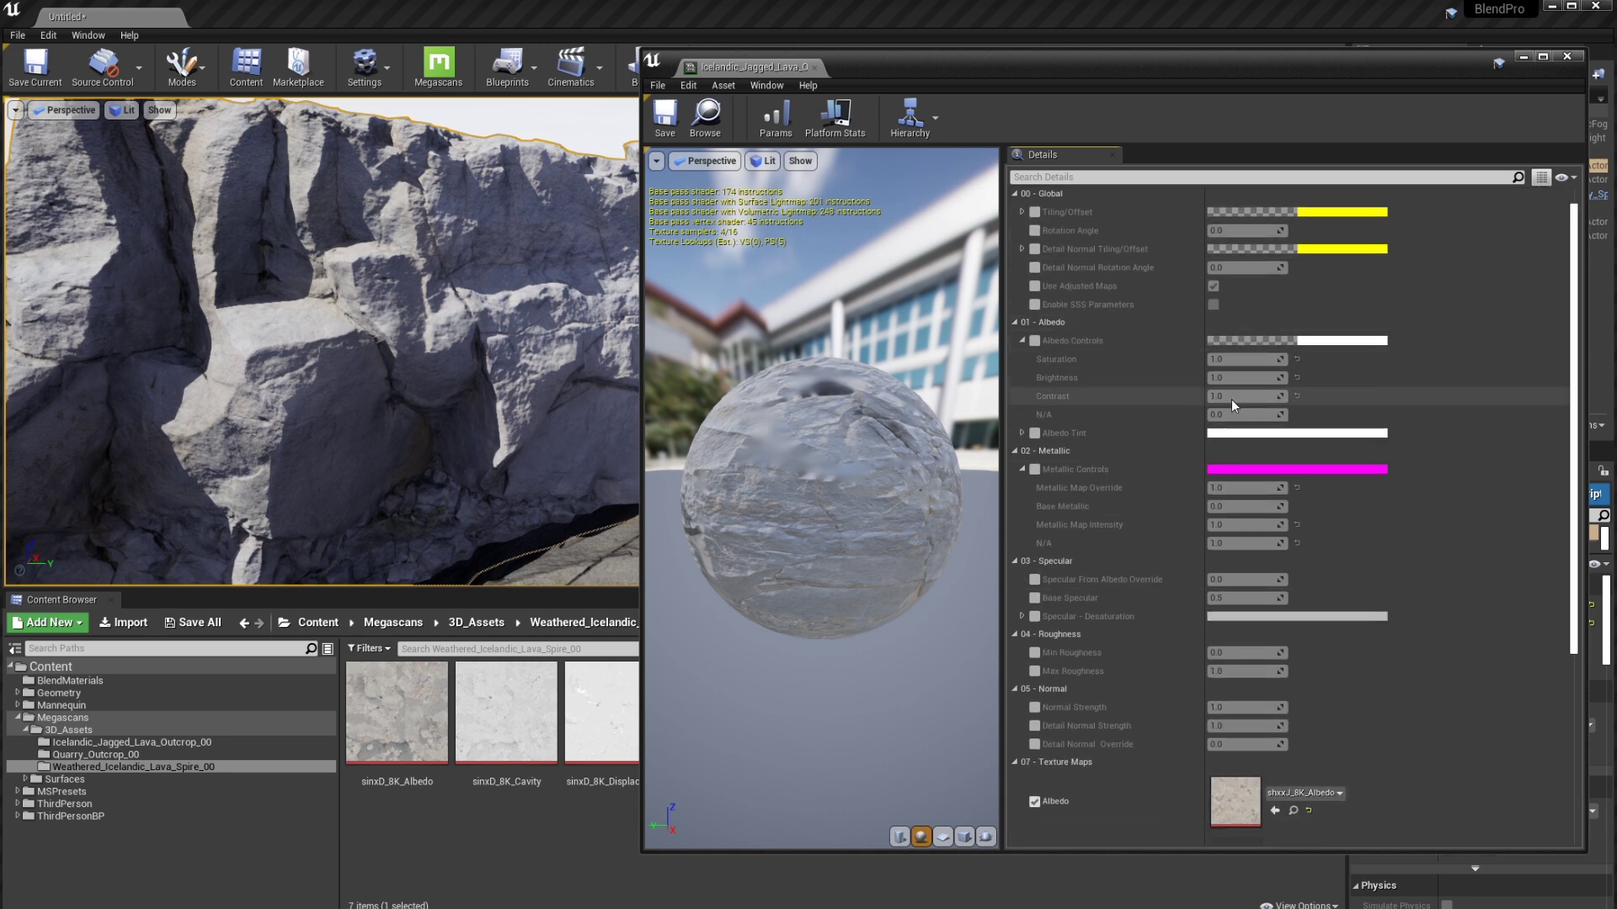
scroll(1231, 399, down, 4)
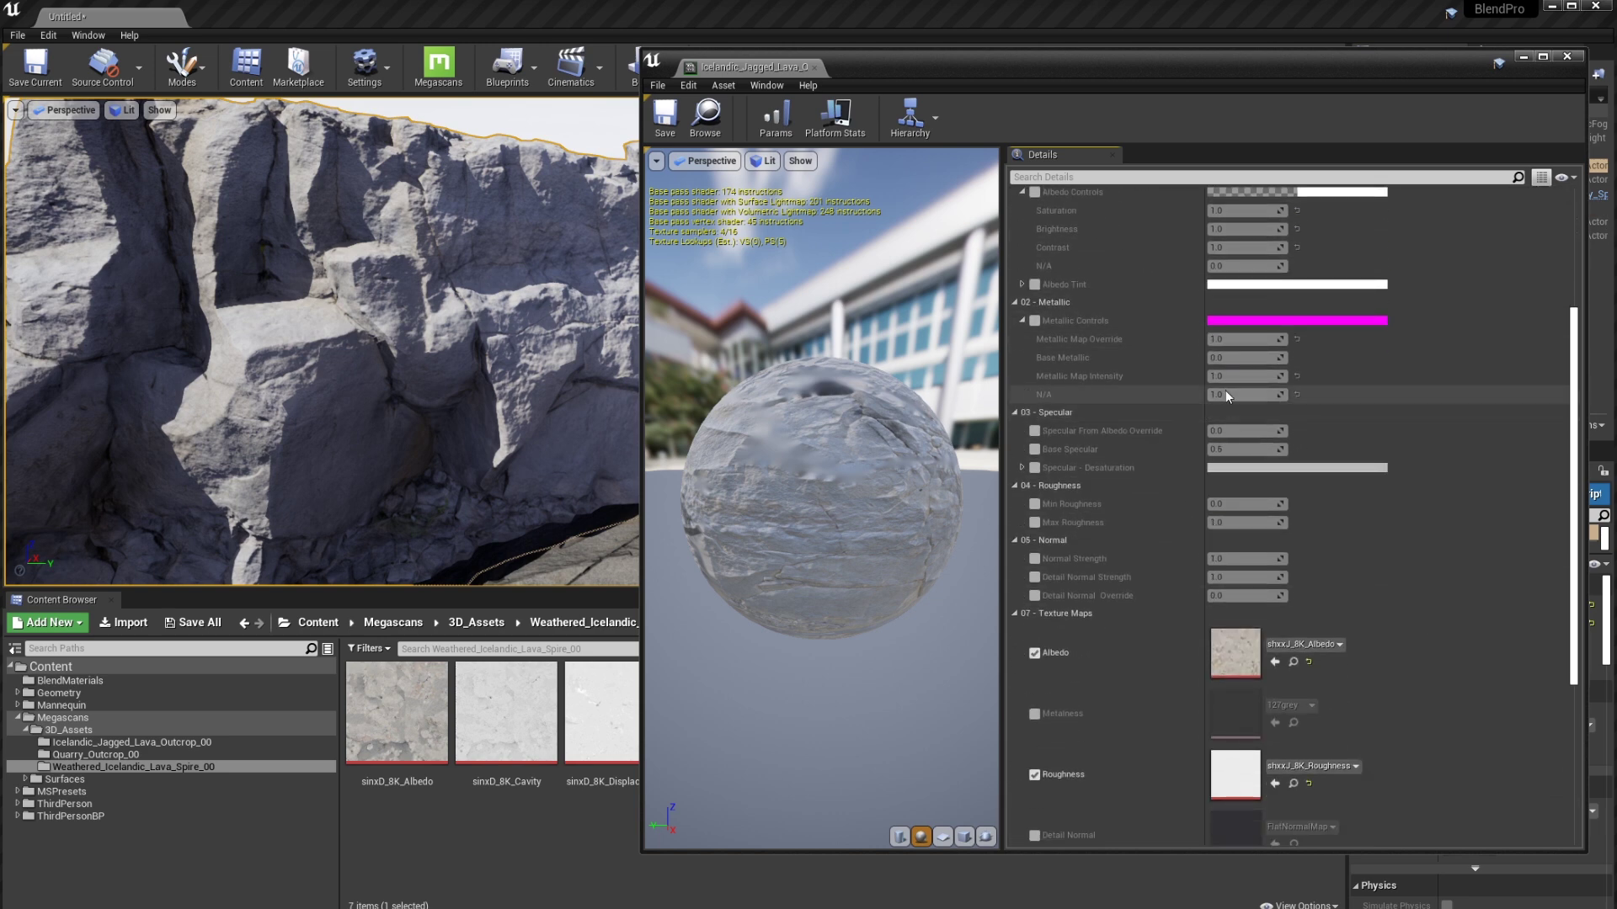
scroll(1225, 391, up, 3)
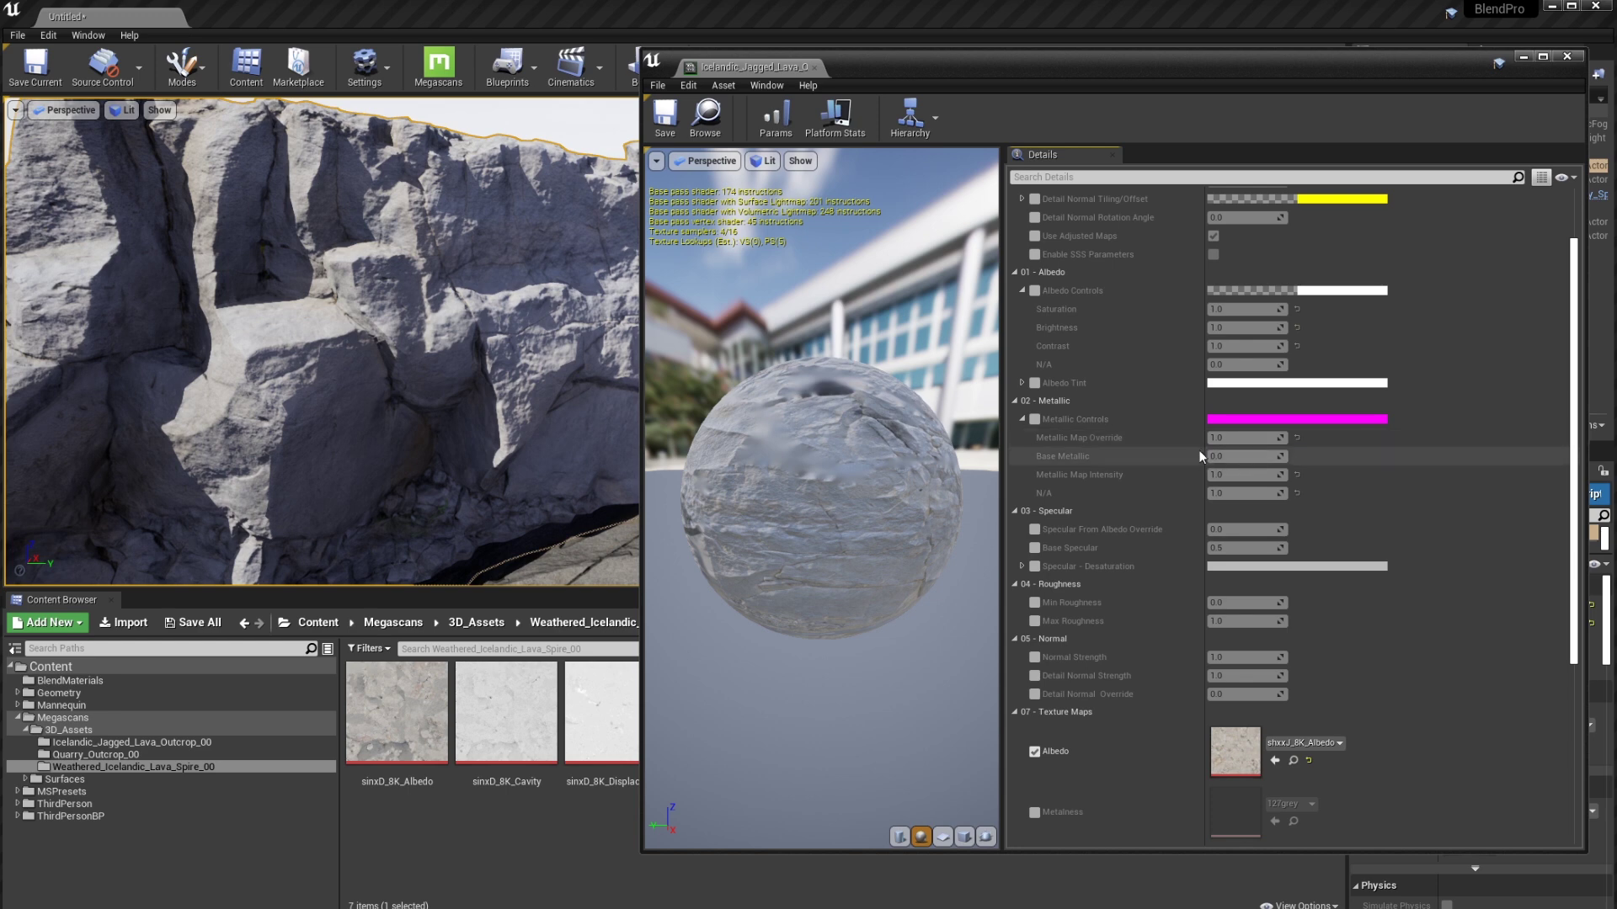
scroll(1193, 454, up, 2)
scroll(1195, 465, down, 3)
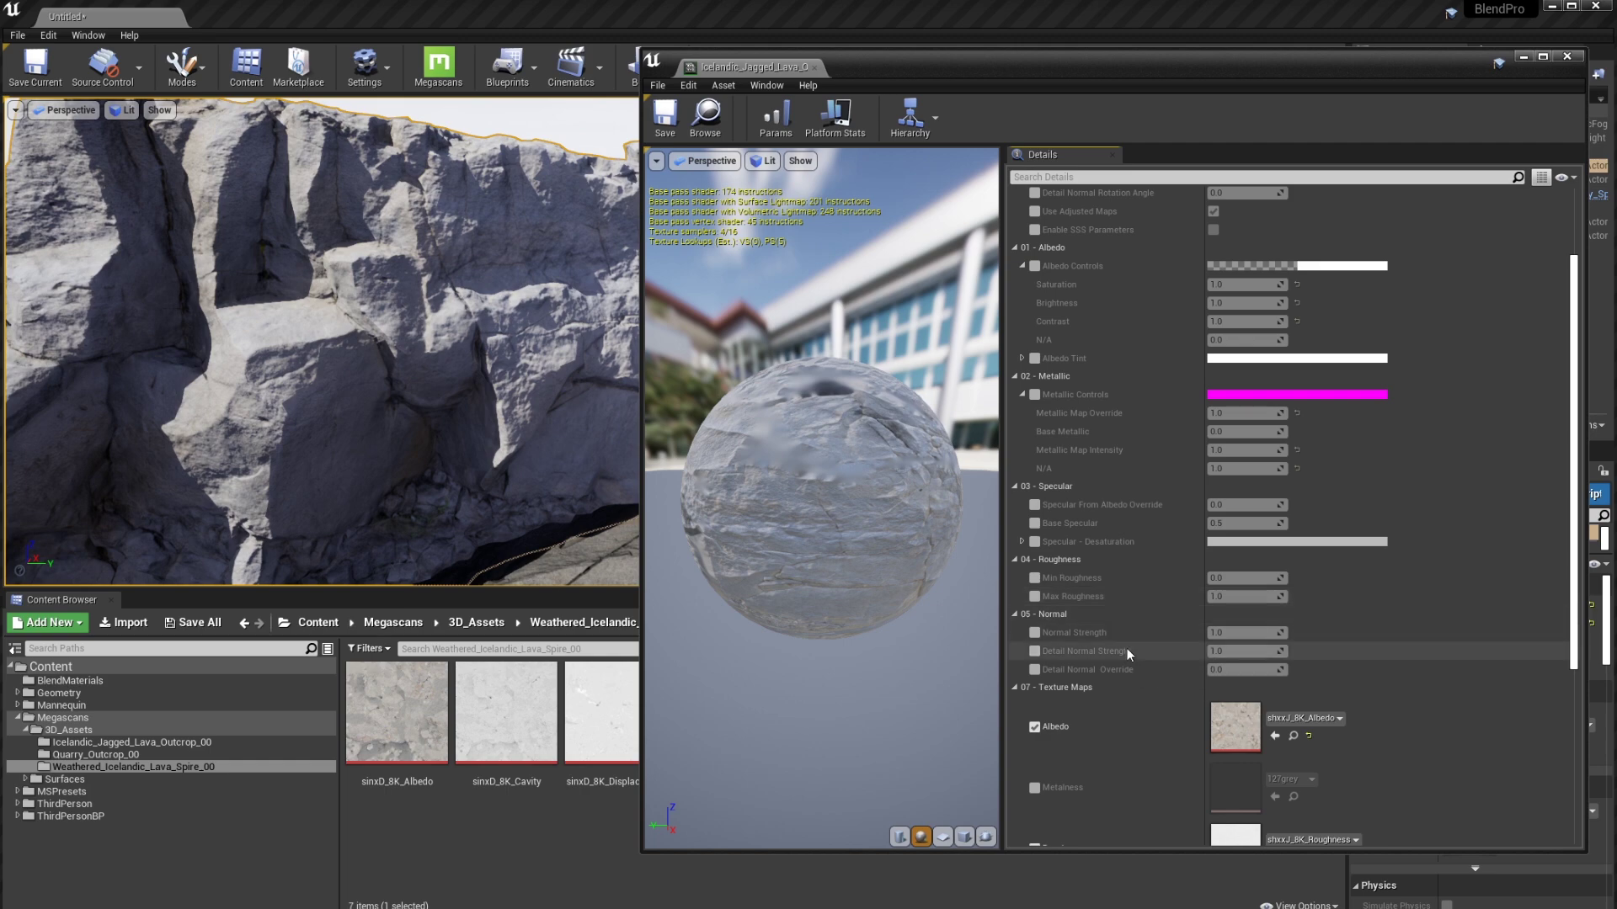
scroll(1128, 651, down, 6)
scroll(1135, 654, down, 6)
scroll(1128, 666, up, 14)
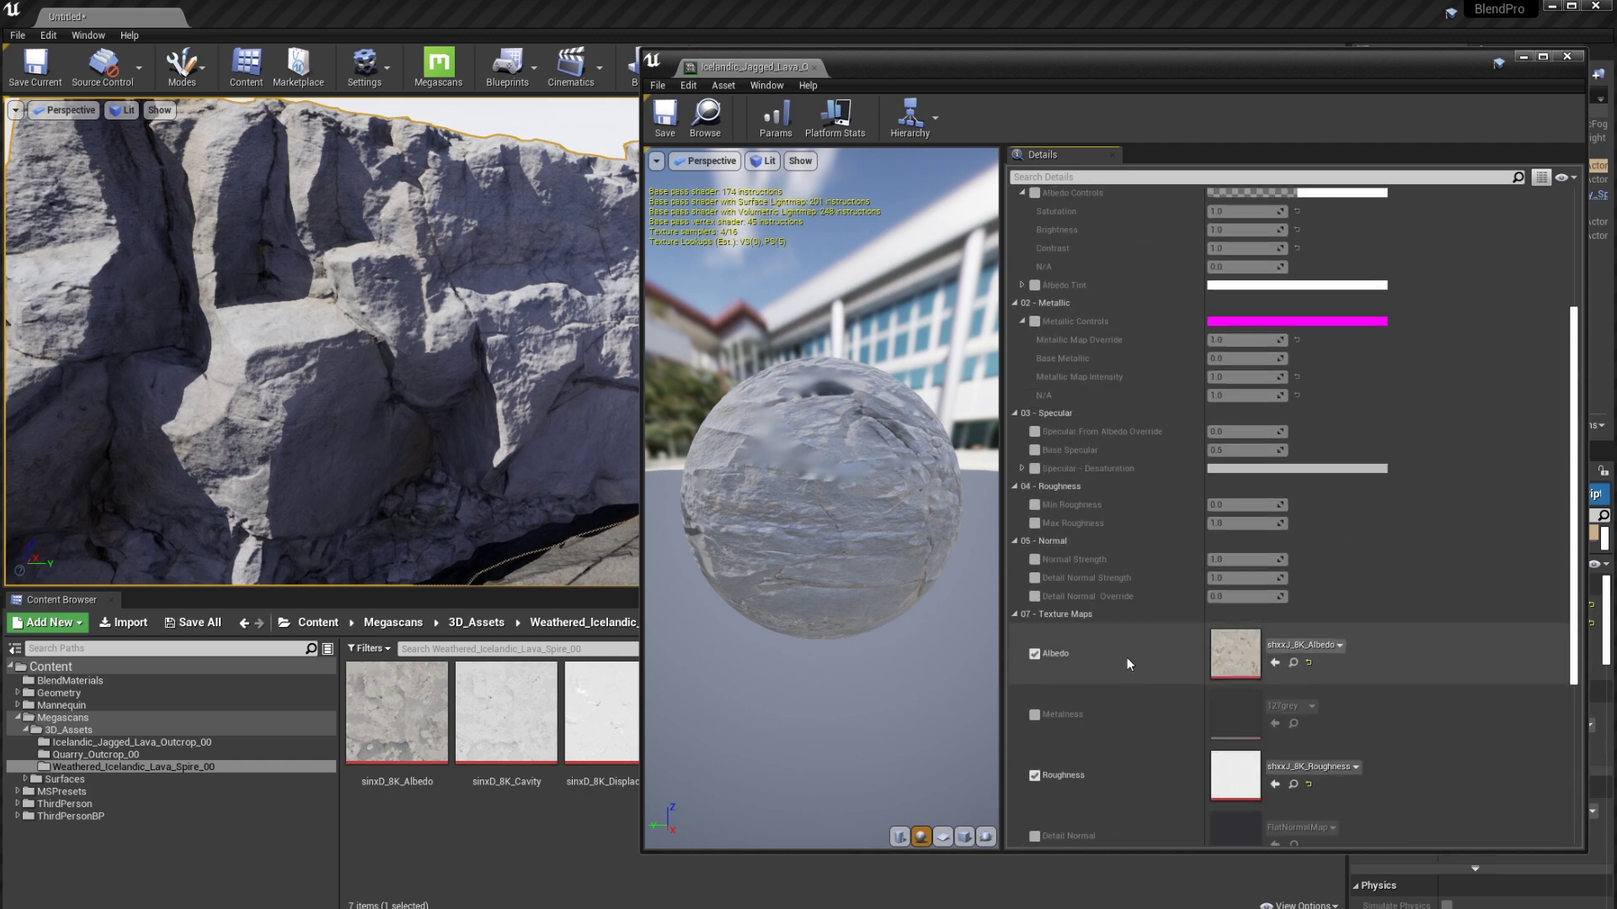
scroll(1134, 603, up, 1)
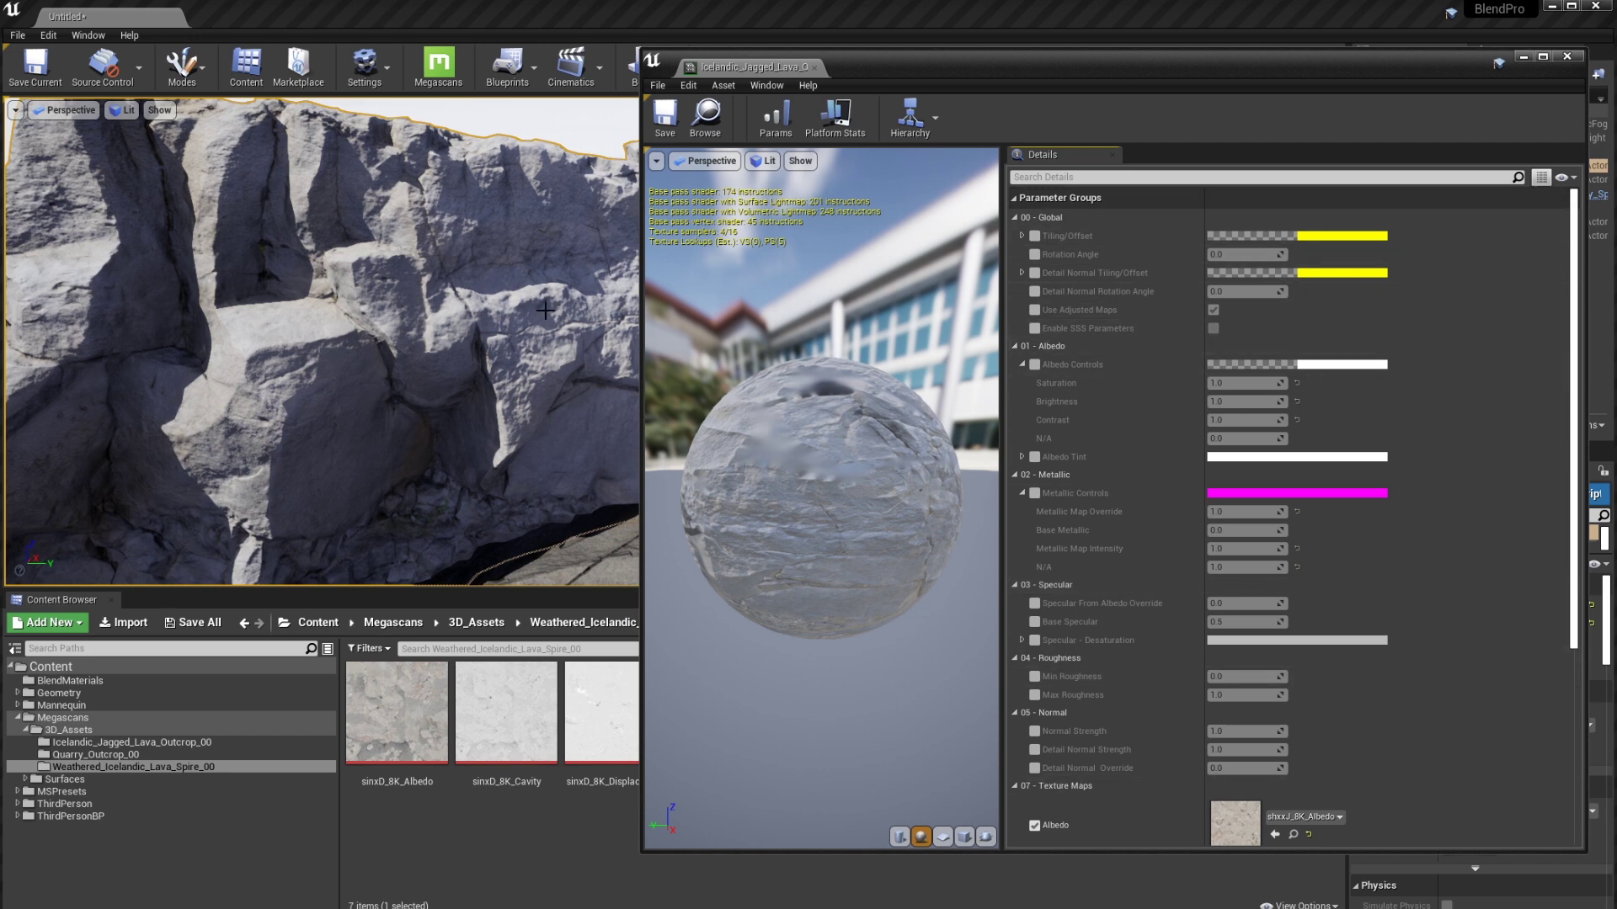
Expand the Tiling/Offset parameters and inspect the Albedo Controls and Albedo Tint values of the material instance
click(1022, 236)
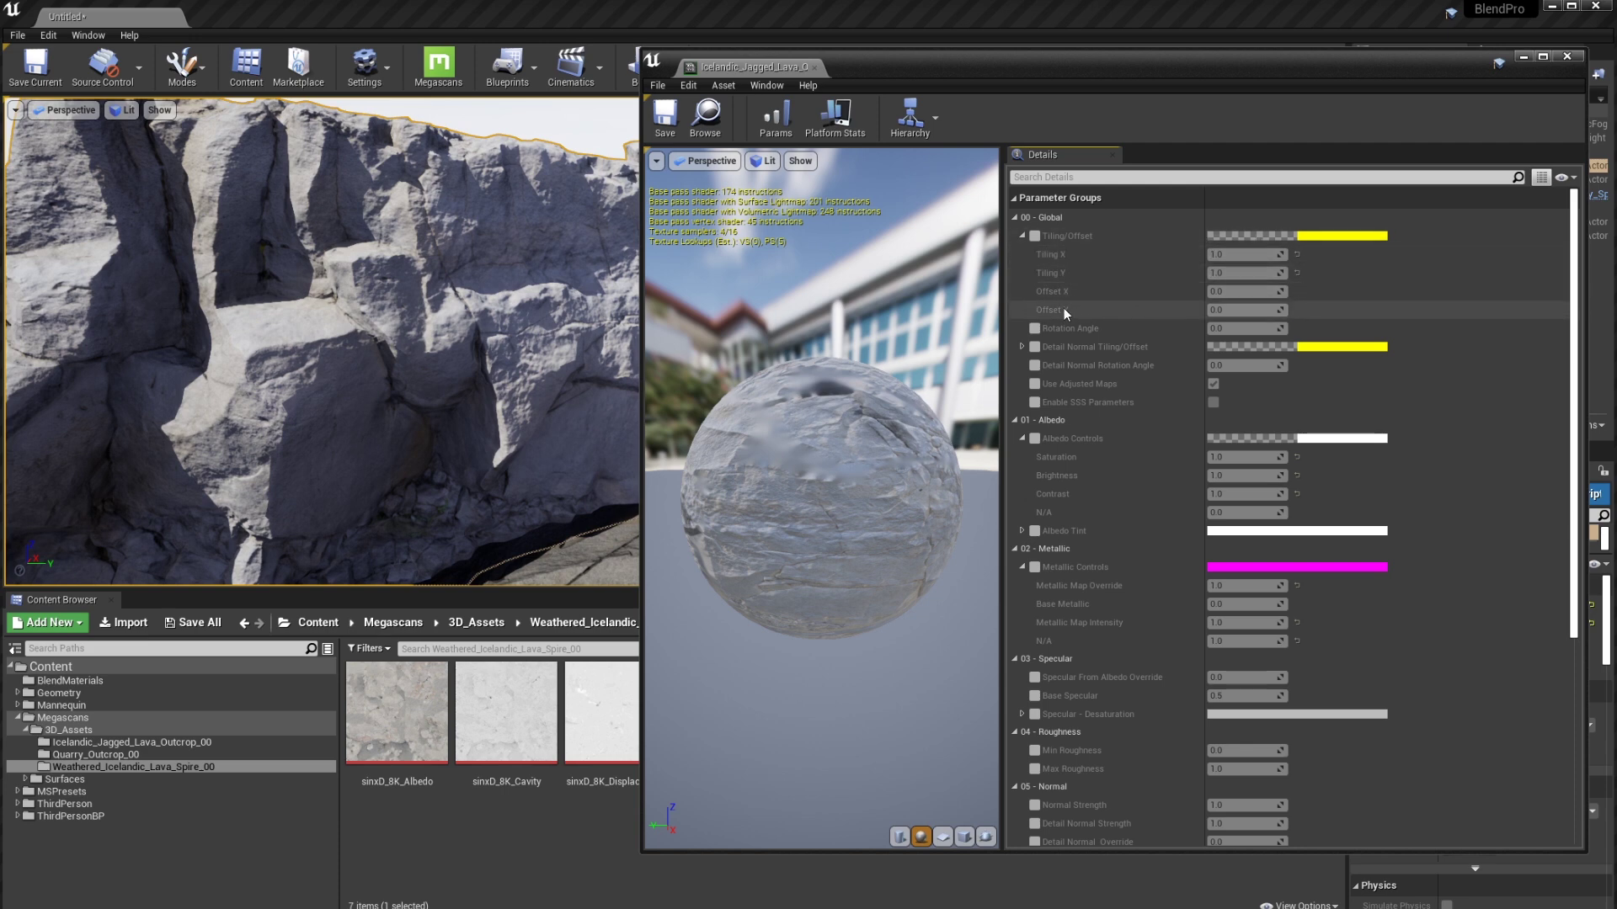
click(1020, 439)
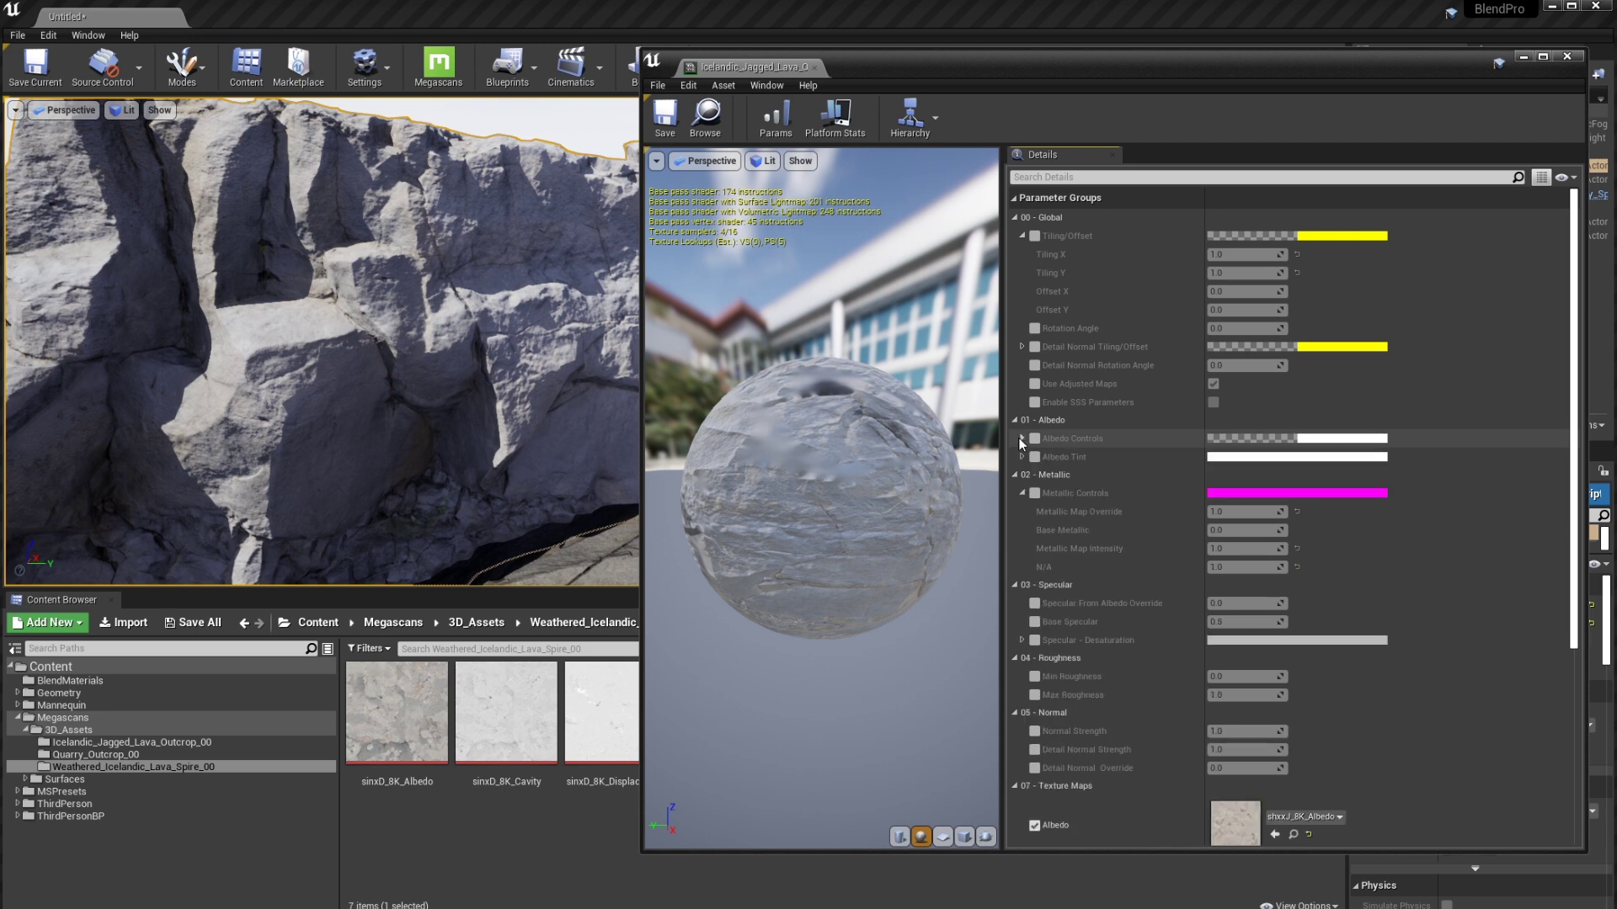
click(1020, 457)
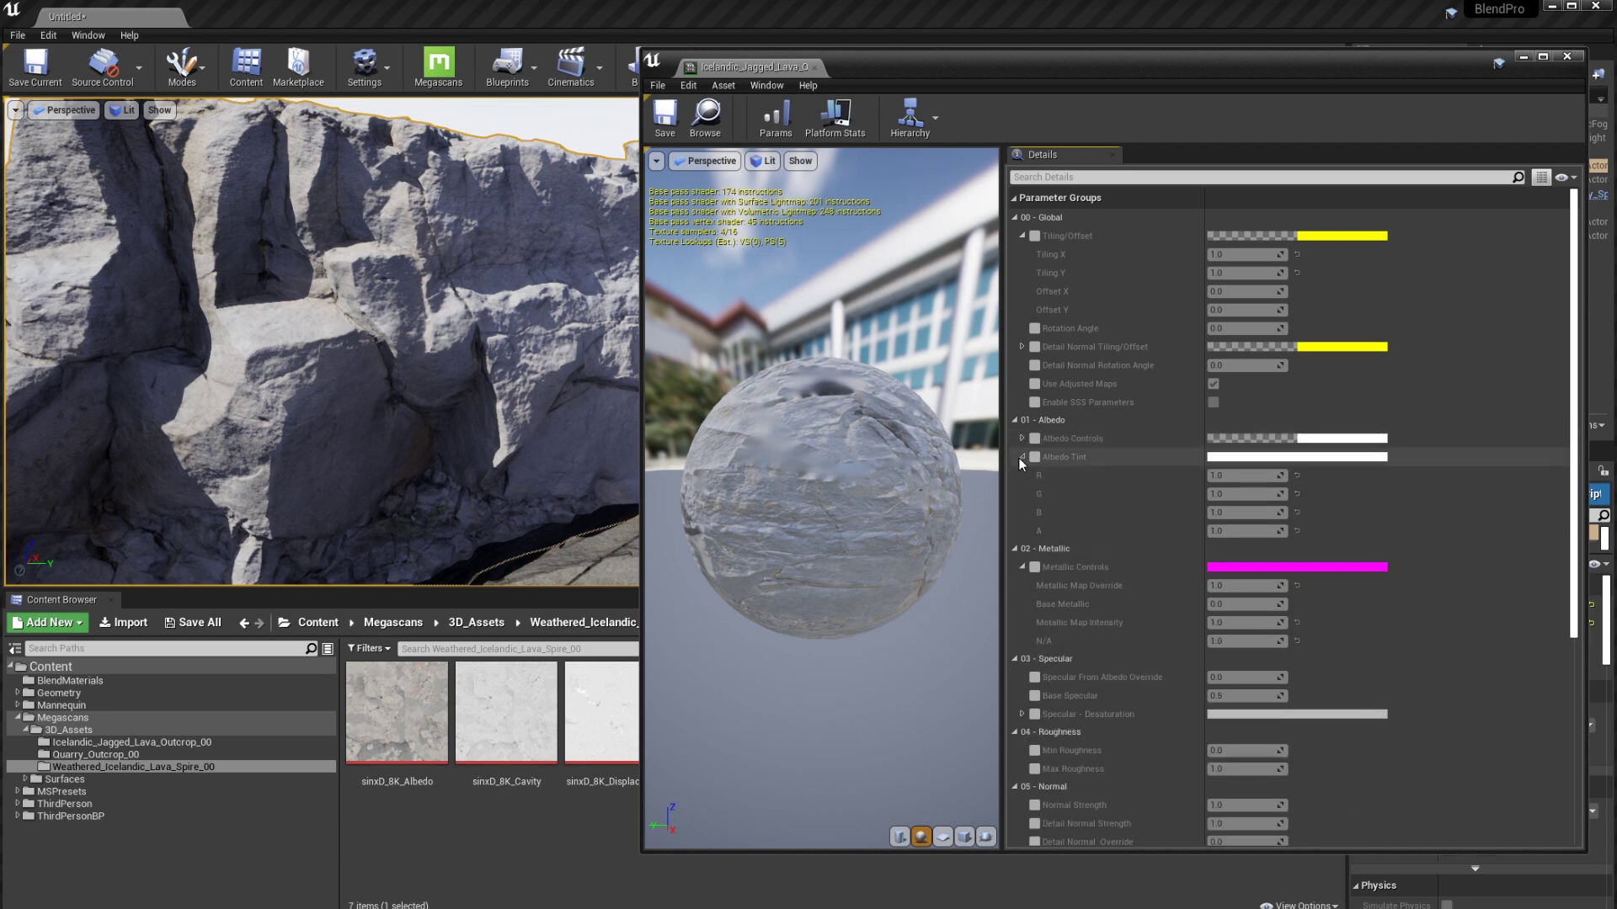
click(1020, 457)
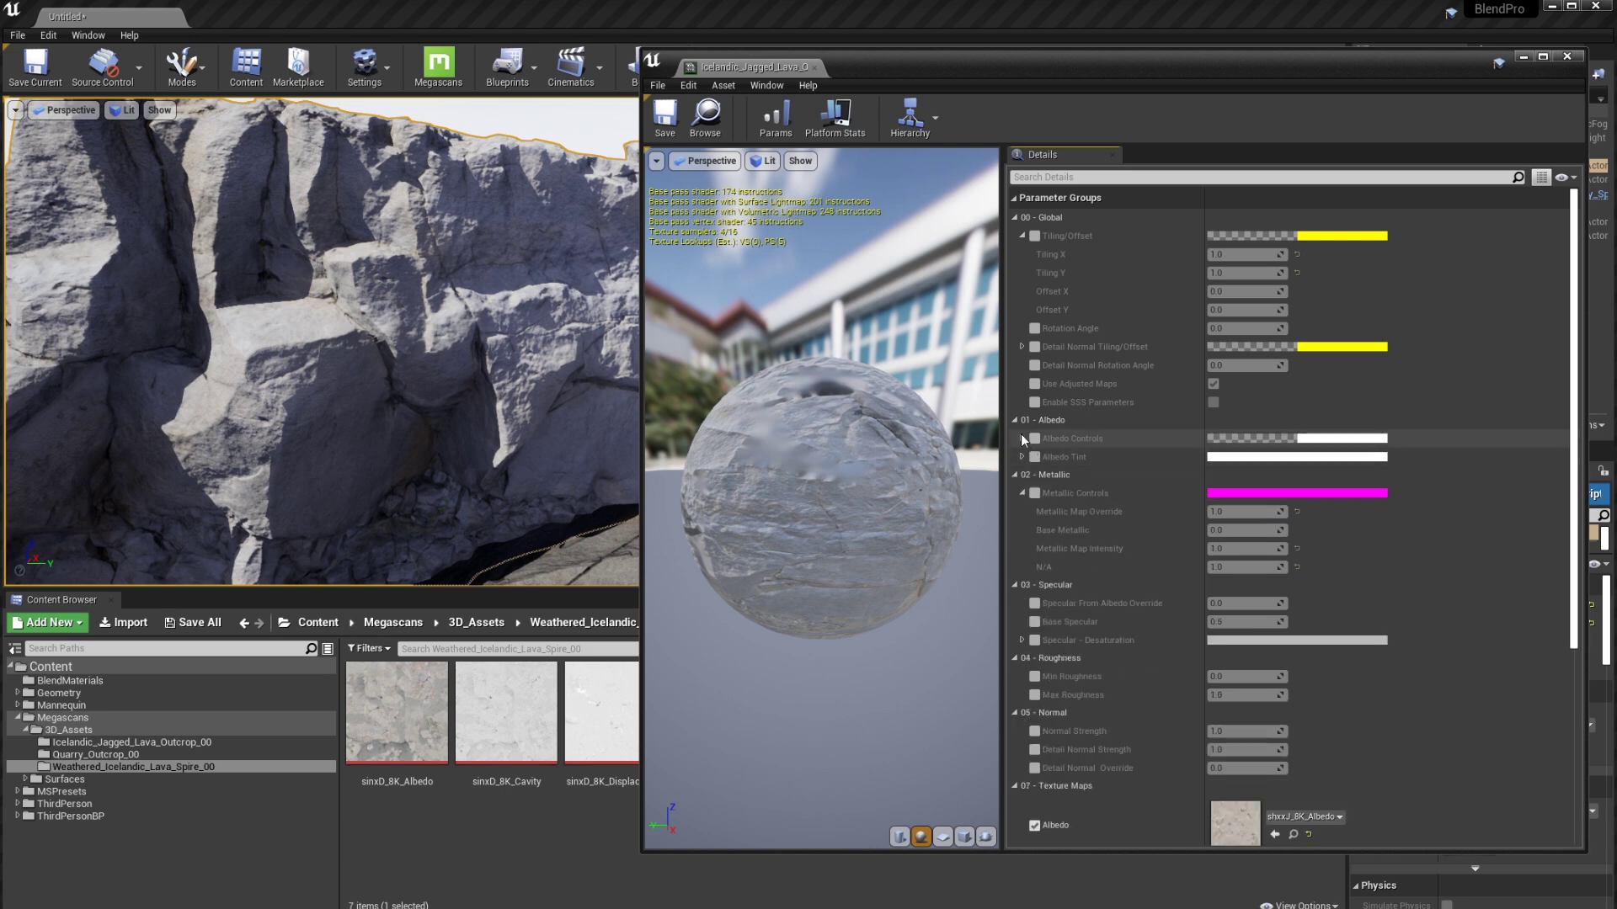
click(1021, 437)
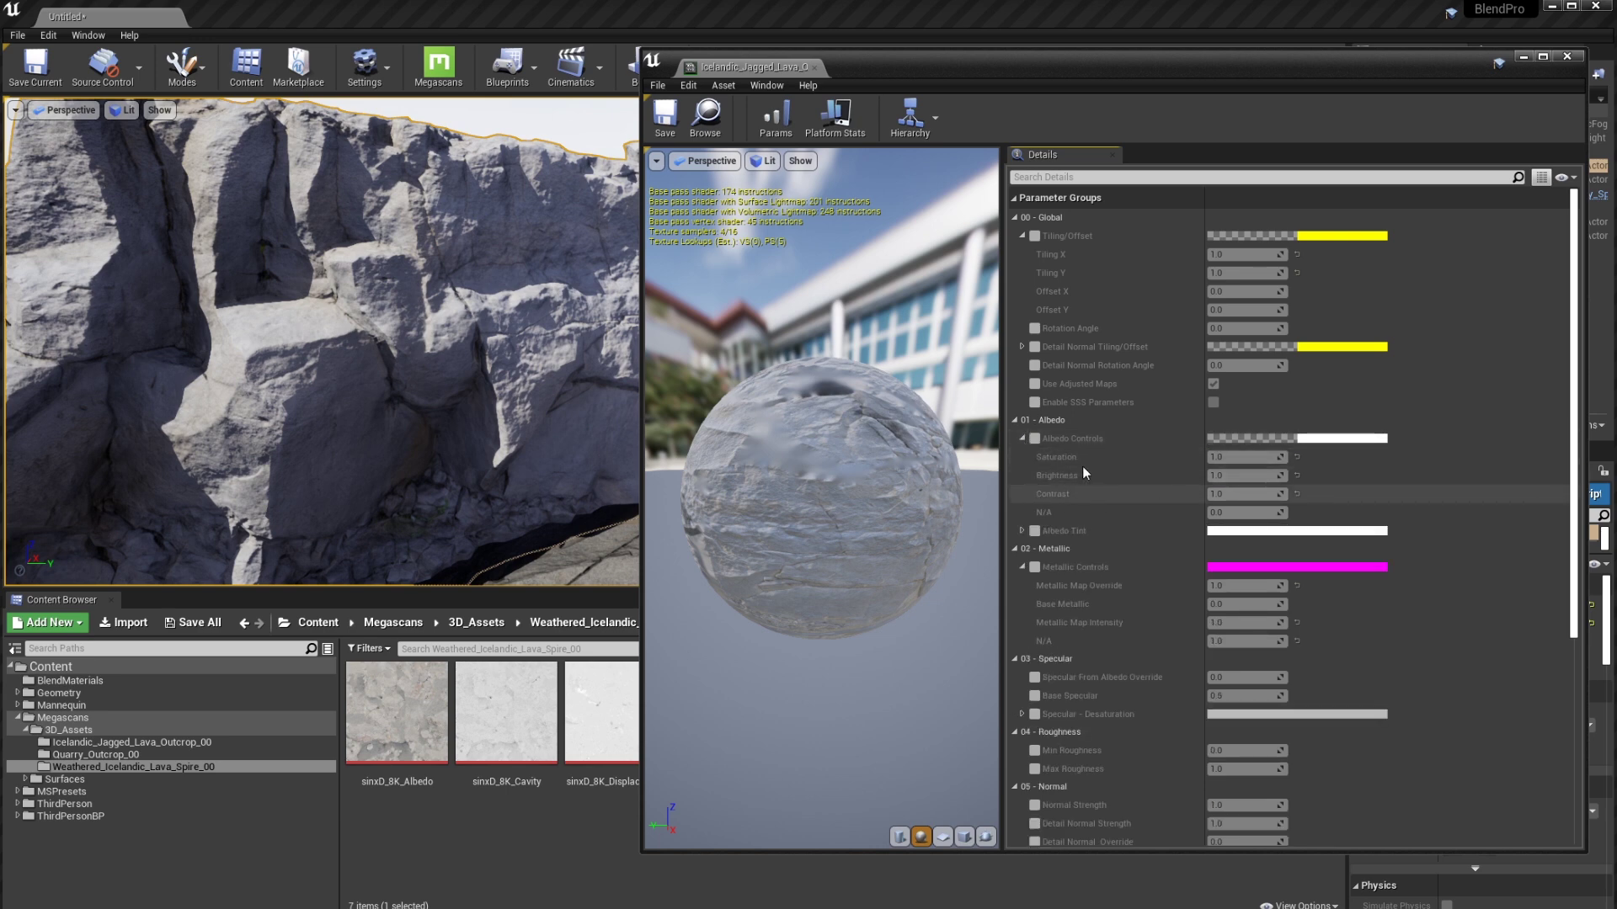
Narrow the material instance editor window and place it beside the outcrop so both the rock and the parameters are visible
drag(1122, 64, 1156, 66)
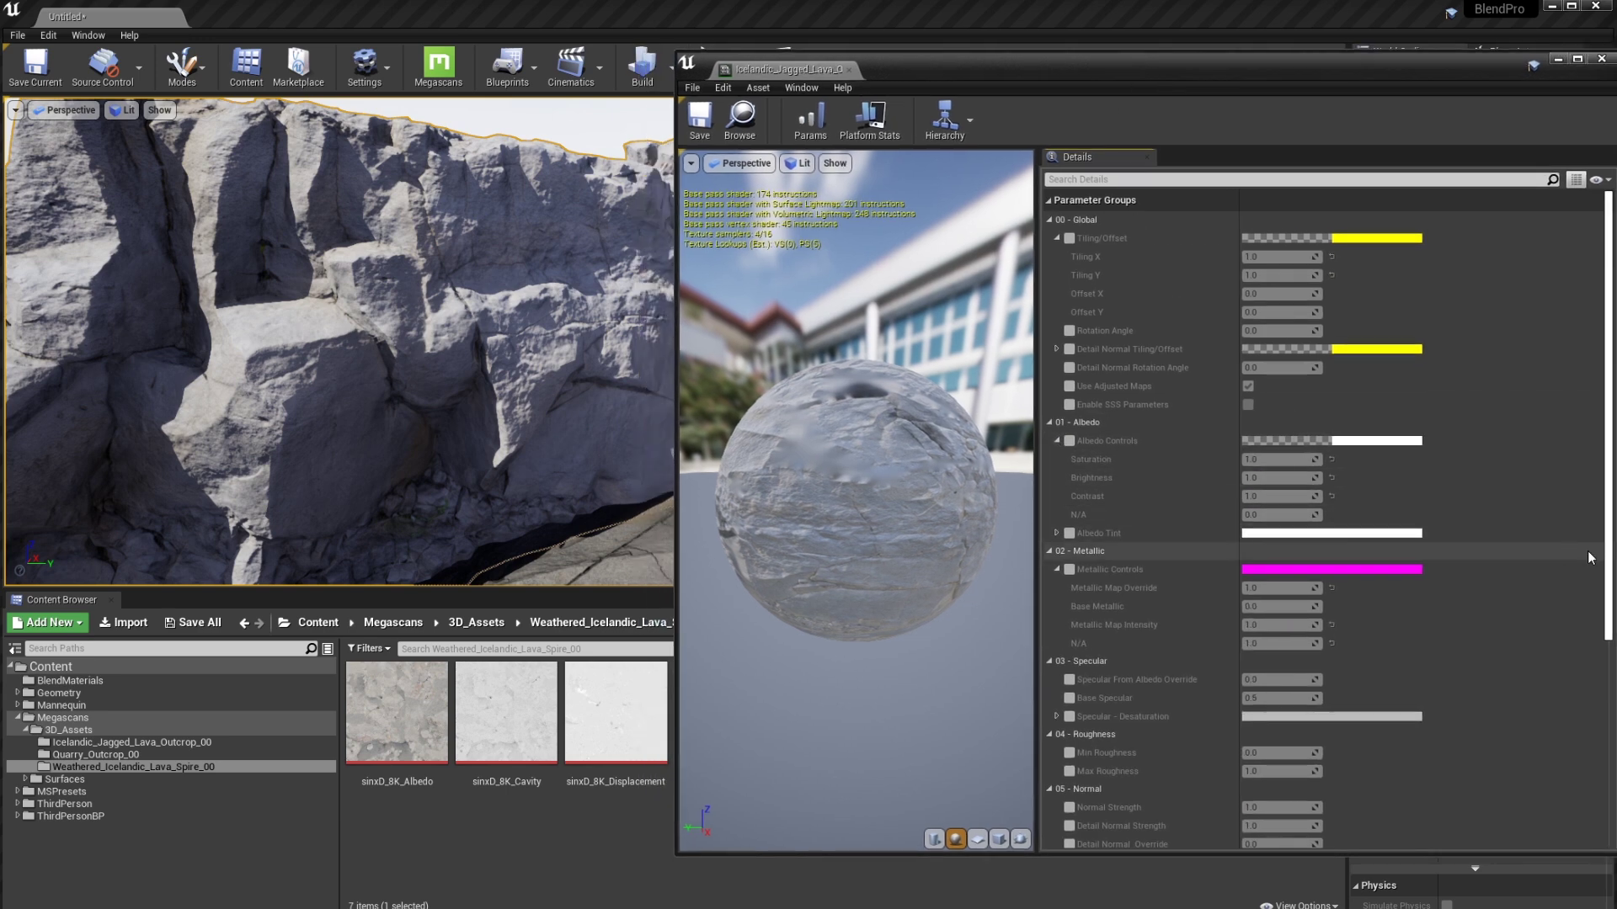
drag(1613, 556, 1404, 556)
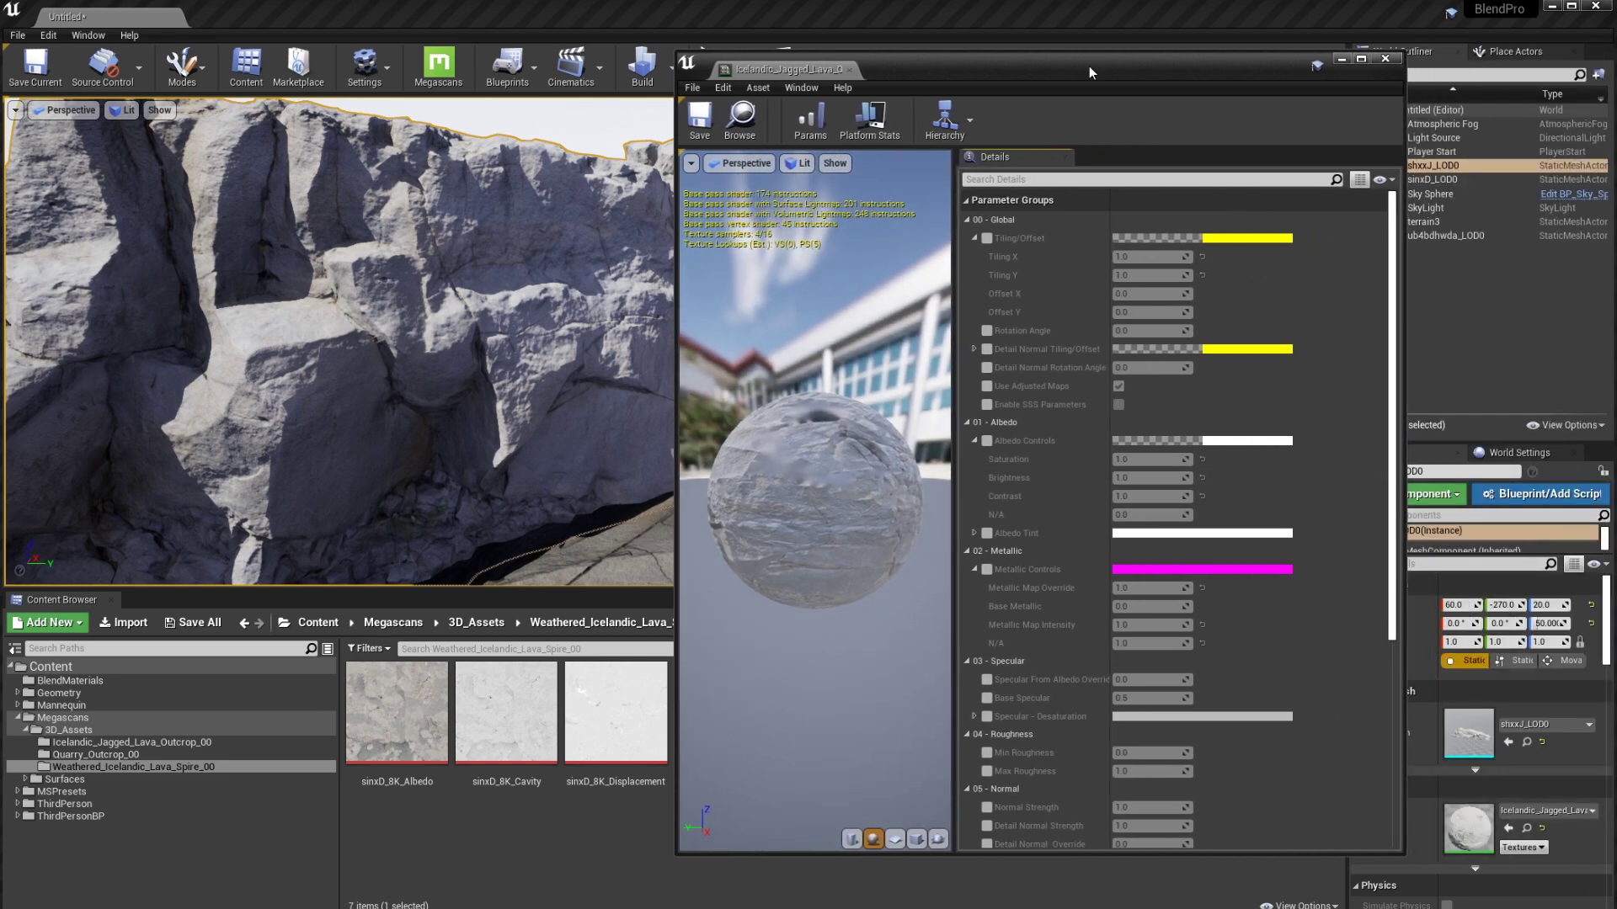
drag(1092, 71, 1294, 74)
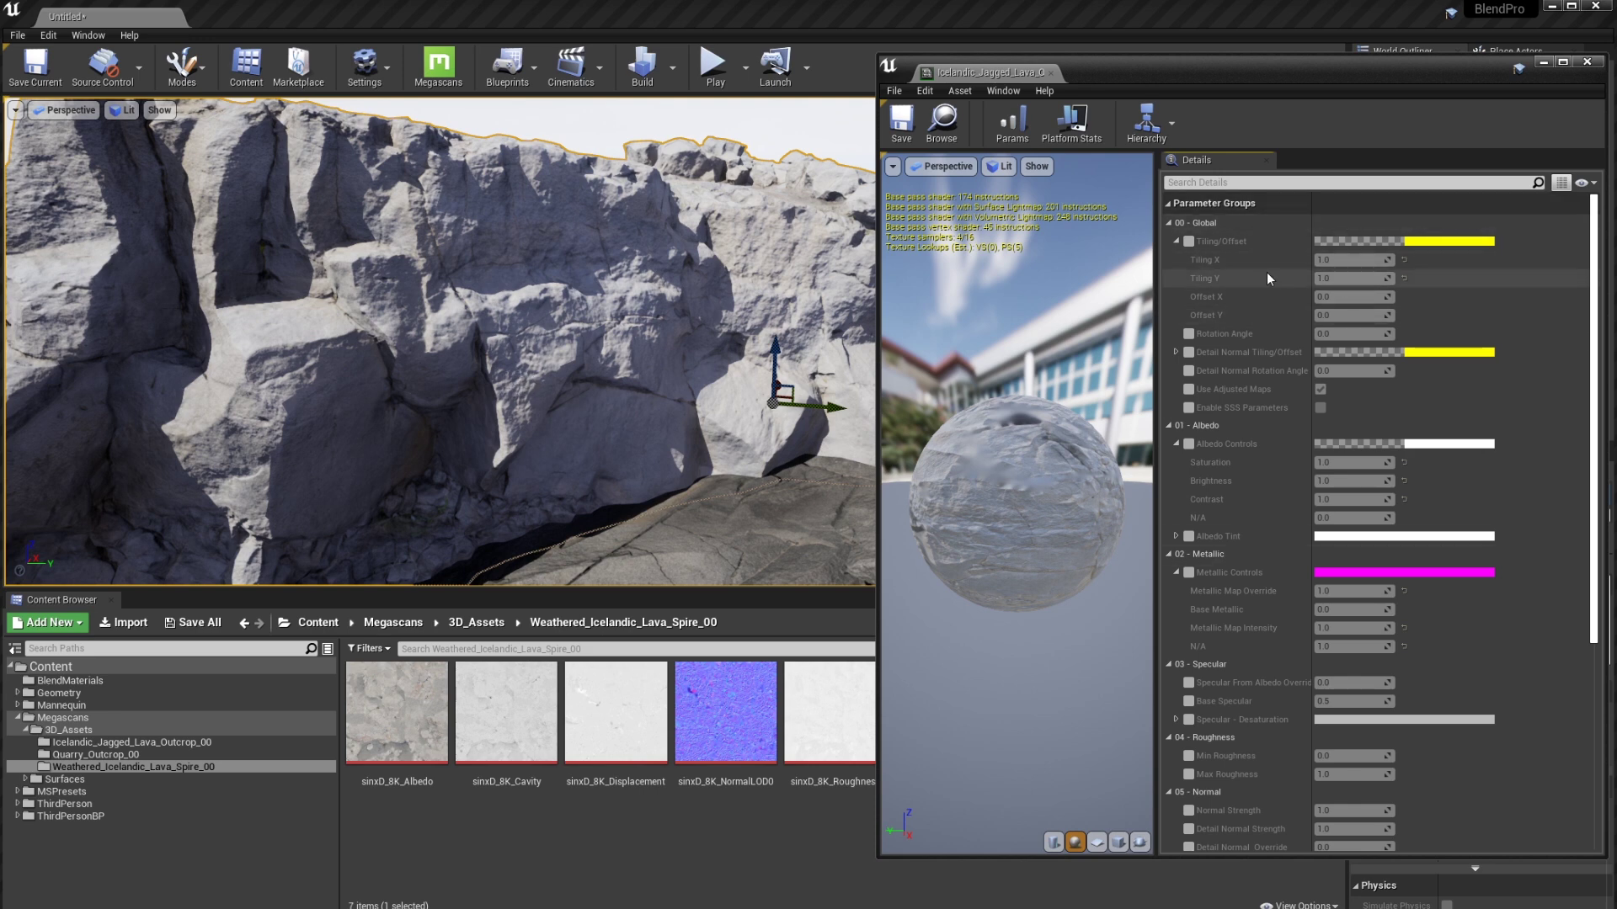
scroll(1255, 336, down, 2)
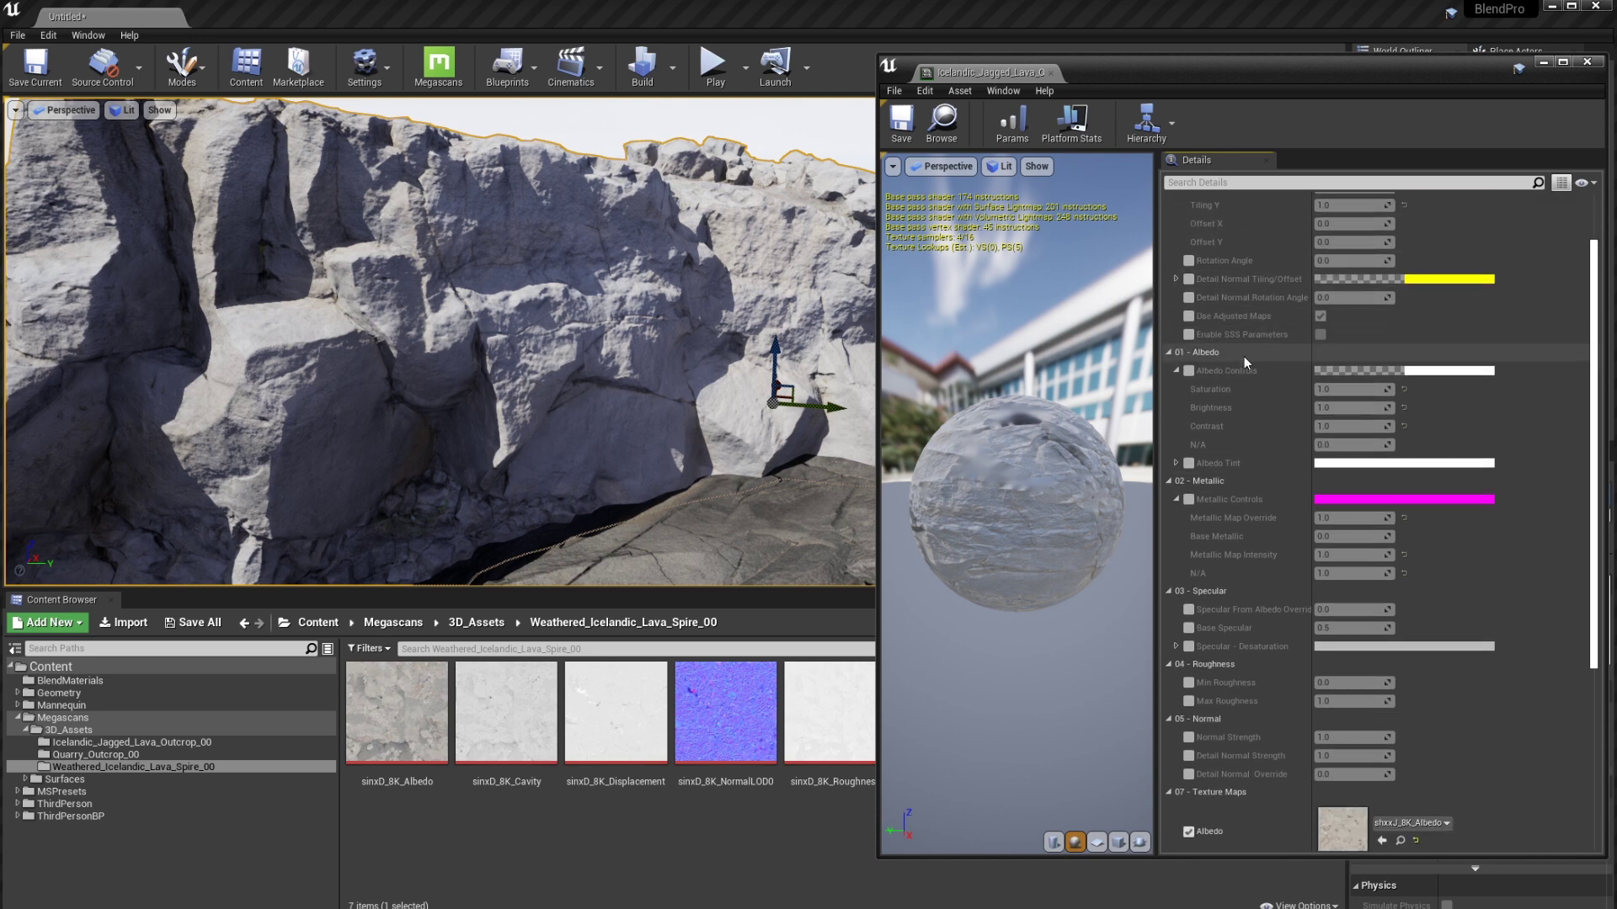
Enable the Albedo Controls of the outcrop's material instance and set Saturation to 1.2
click(1187, 371)
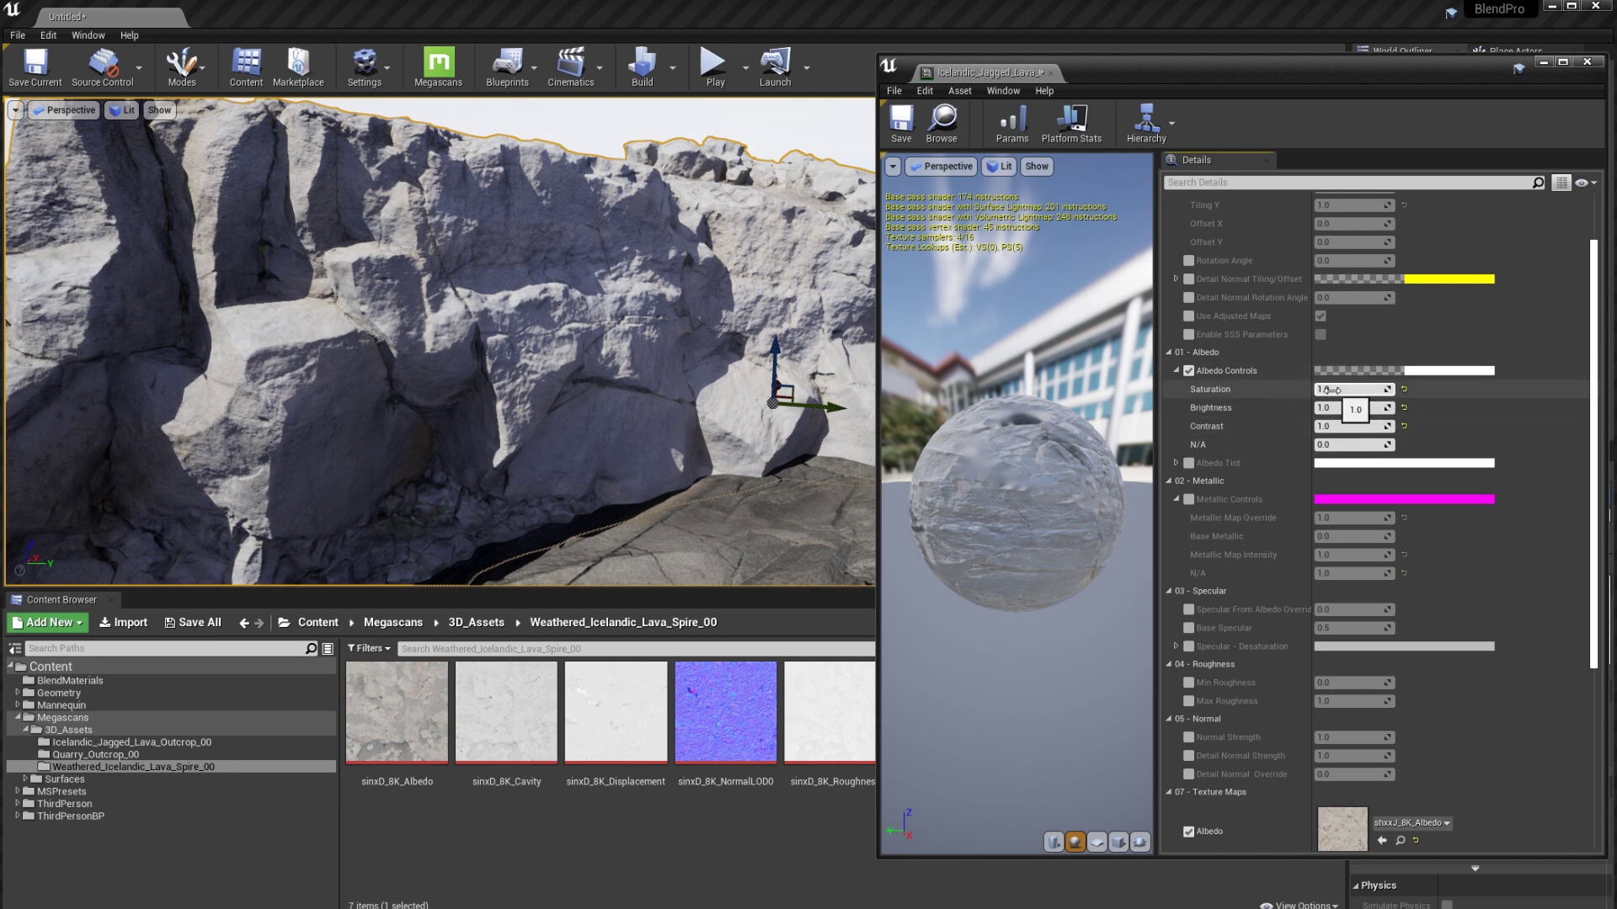
drag(1332, 389, 1402, 389)
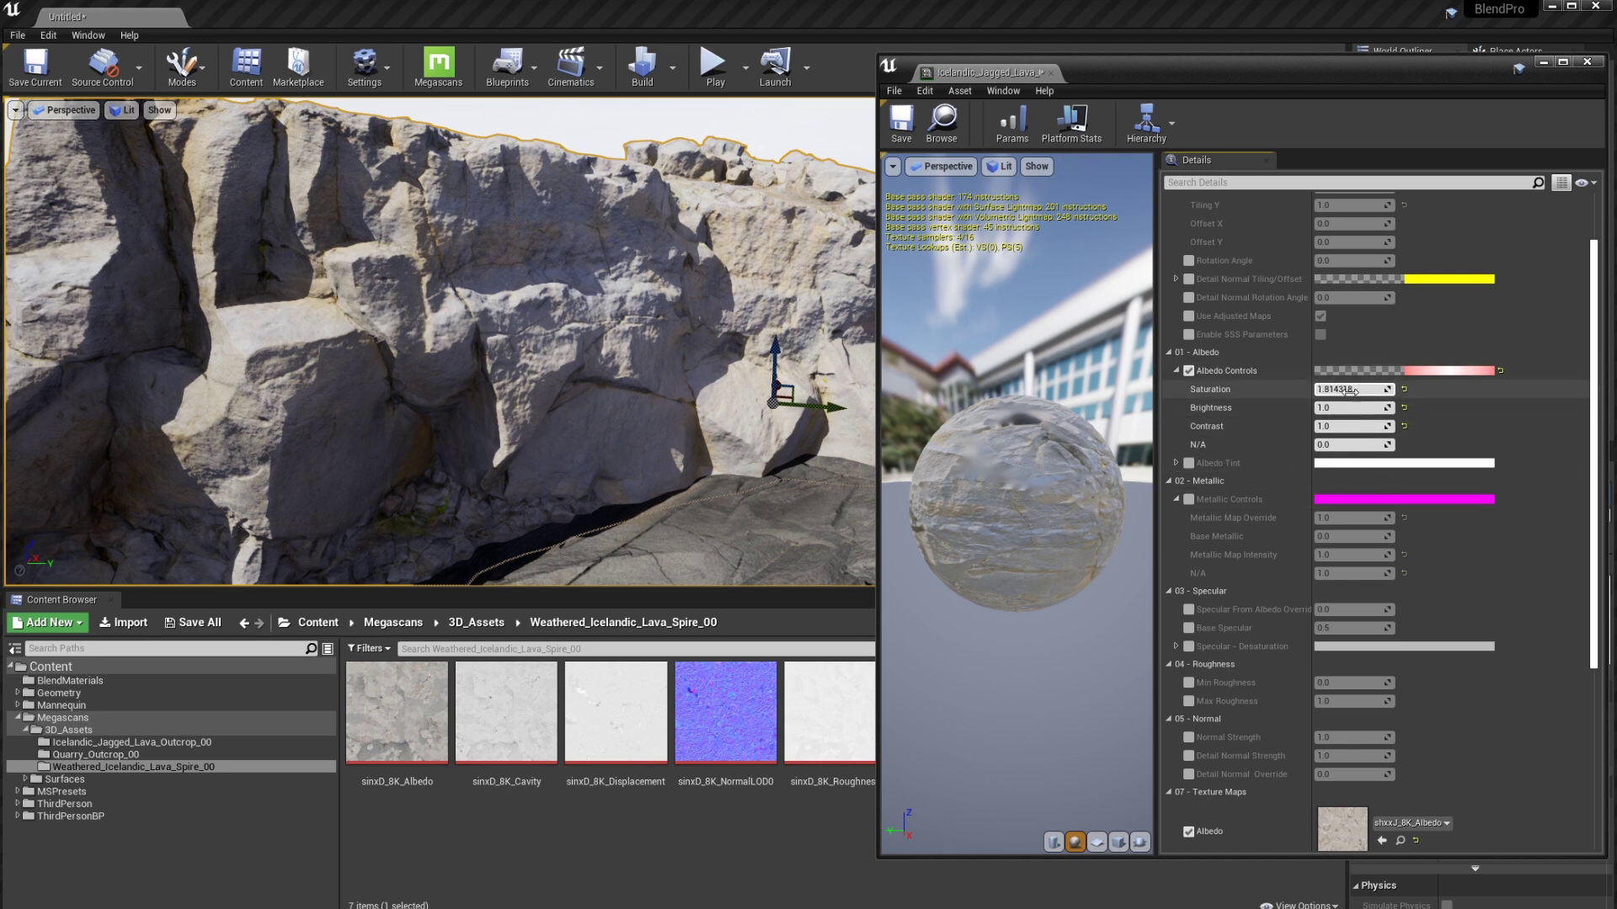
text(.2)
key(Return)
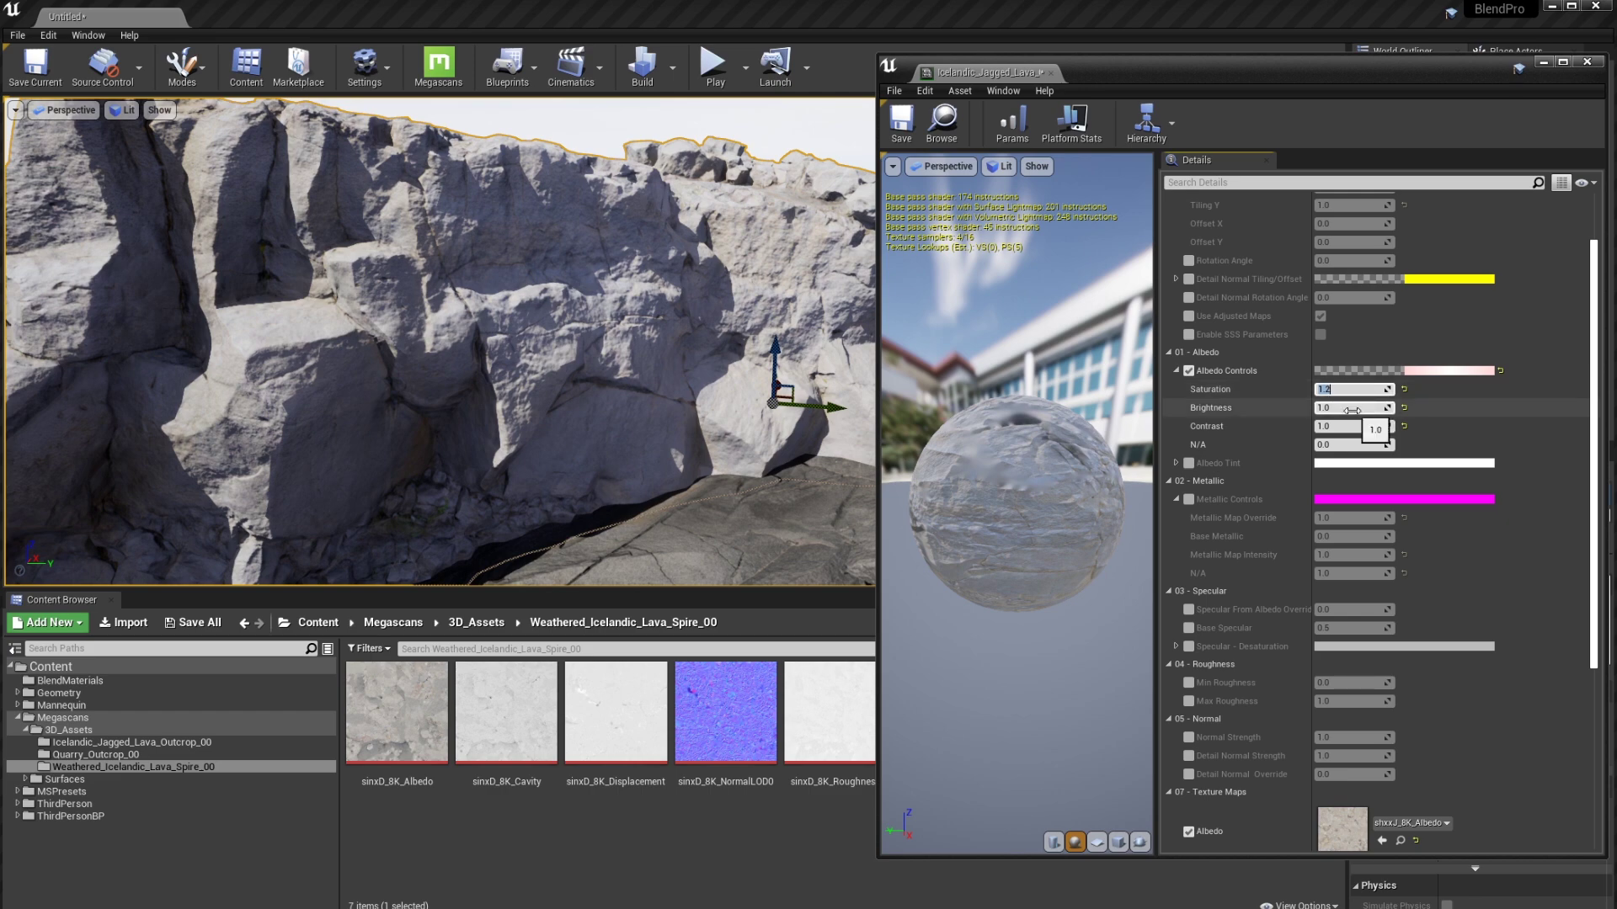
Set the Brightness in the outcrop's Albedo Controls to 0.8
mouse_move(1351, 411)
mouse_down()
mouse_move(1381, 411)
mouse_move(1305, 410)
mouse_move(1356, 410)
mouse_up()
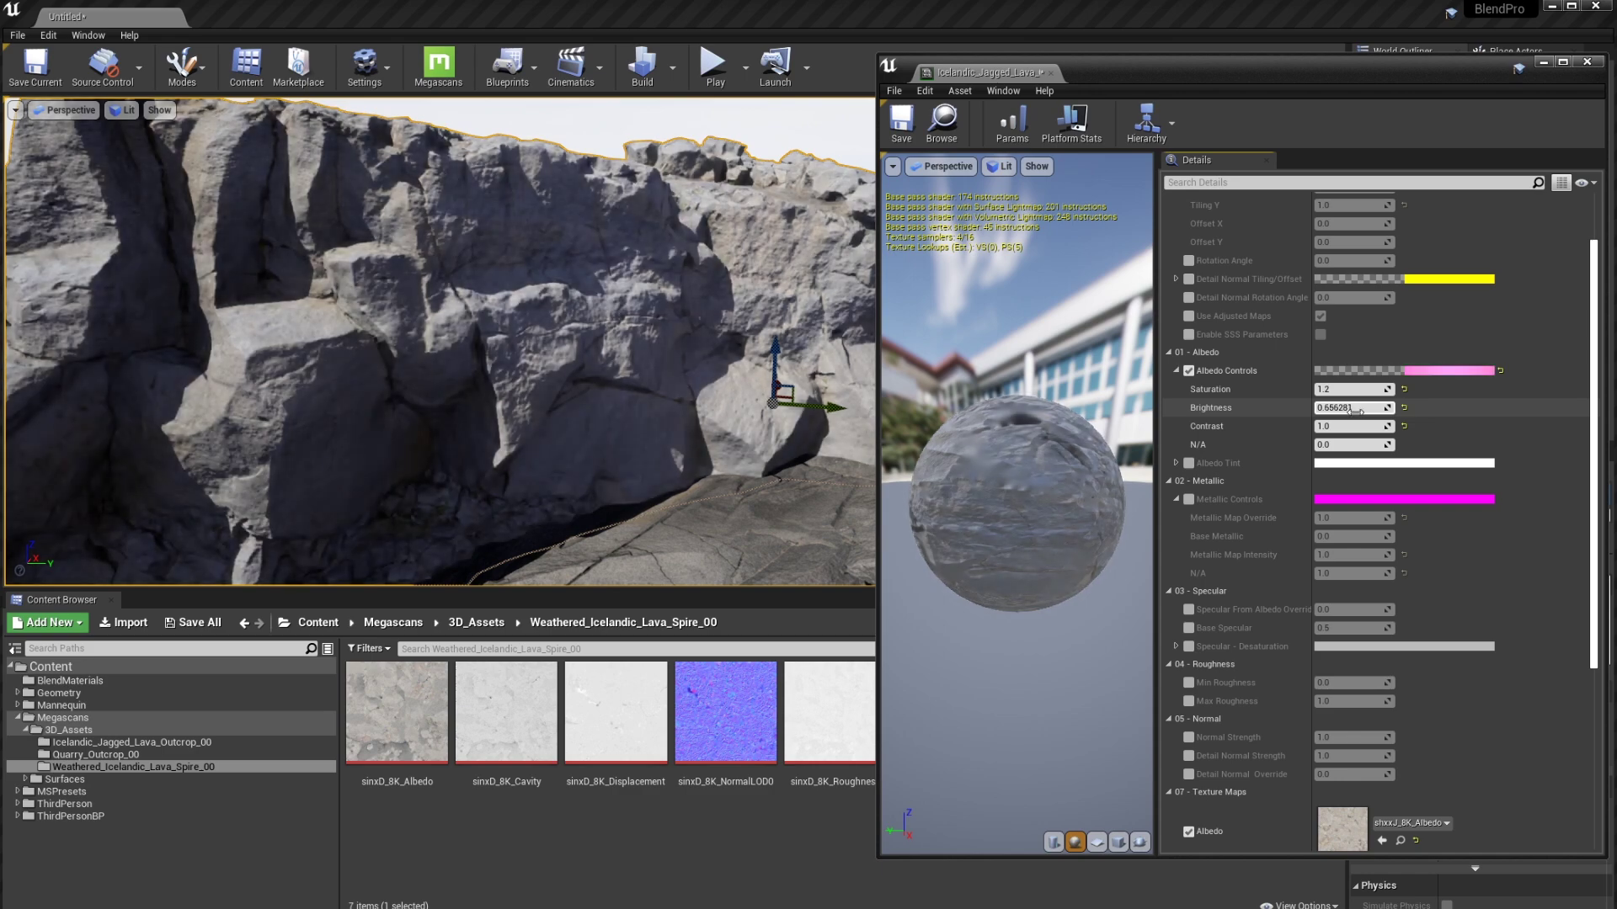
click(1356, 410)
text(0.8)
key(Return)
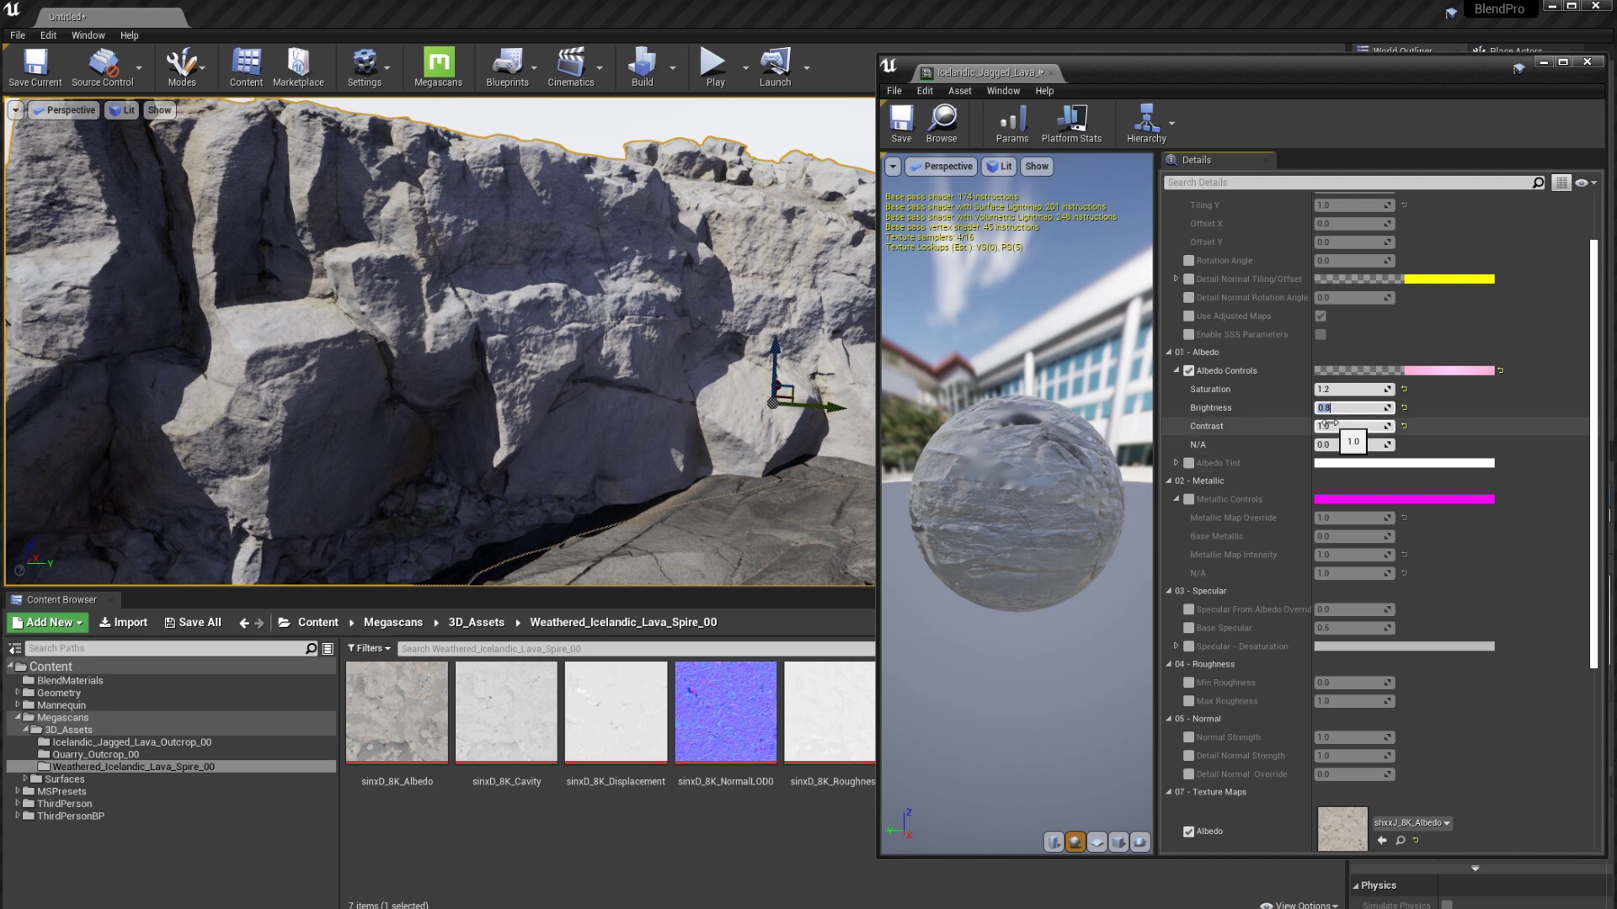
Raise the Contrast in the outcrop's Albedo Controls to about 2.2
drag(1349, 426, 1430, 426)
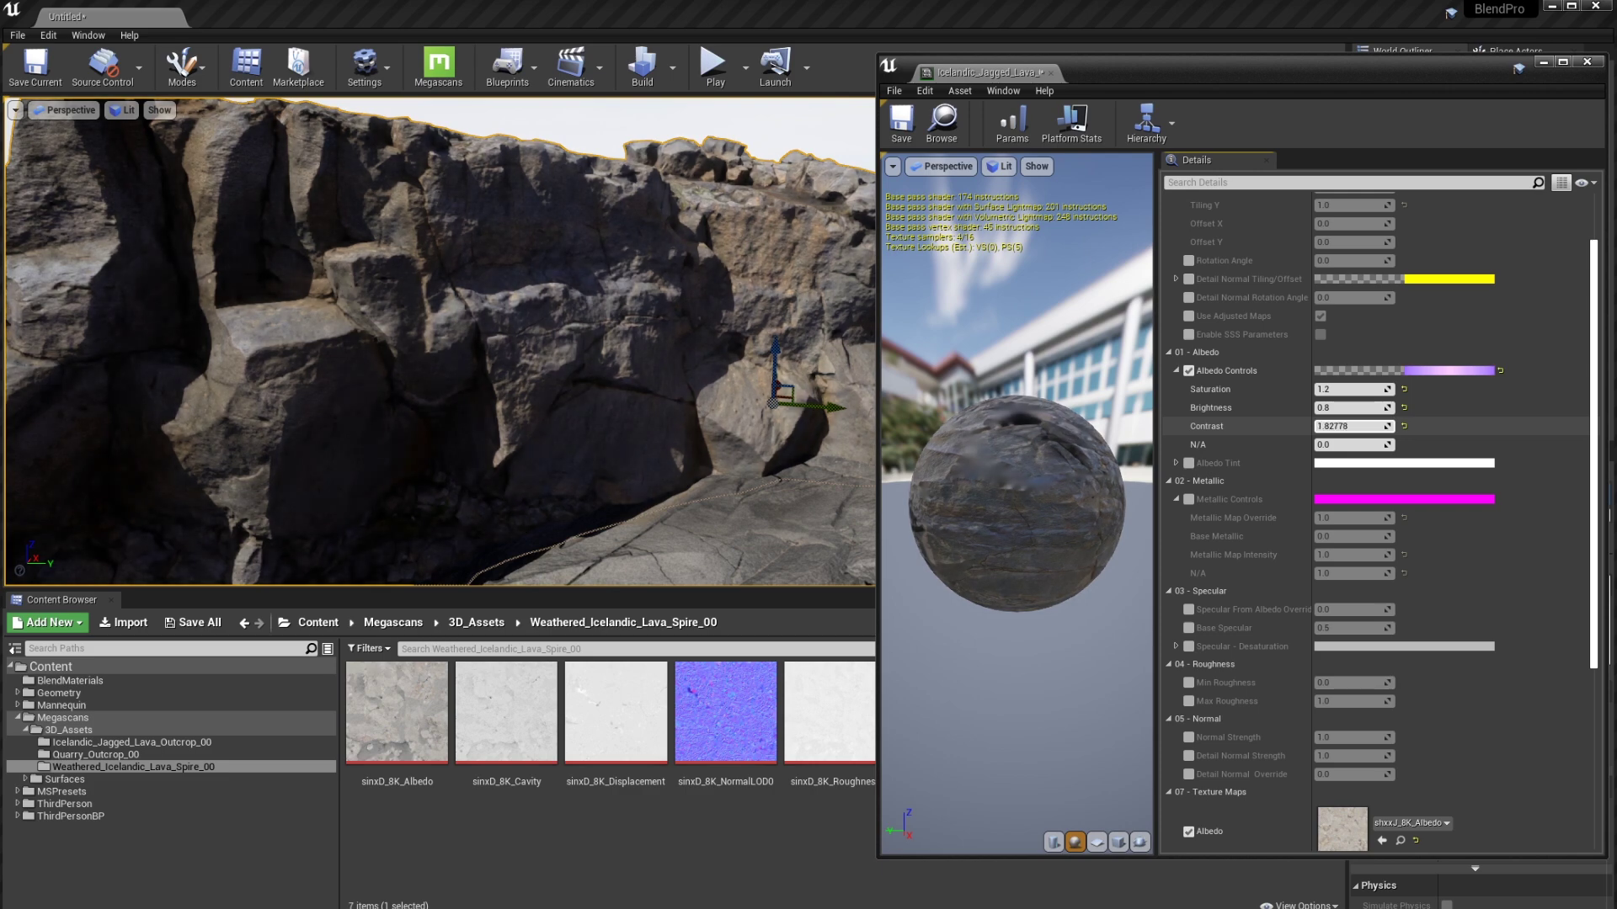
right_drag(747, 376, 830, 373)
mouse_move(1365, 424)
mouse_down()
mouse_move(1335, 424)
mouse_move(1431, 424)
mouse_move(1377, 425)
mouse_up()
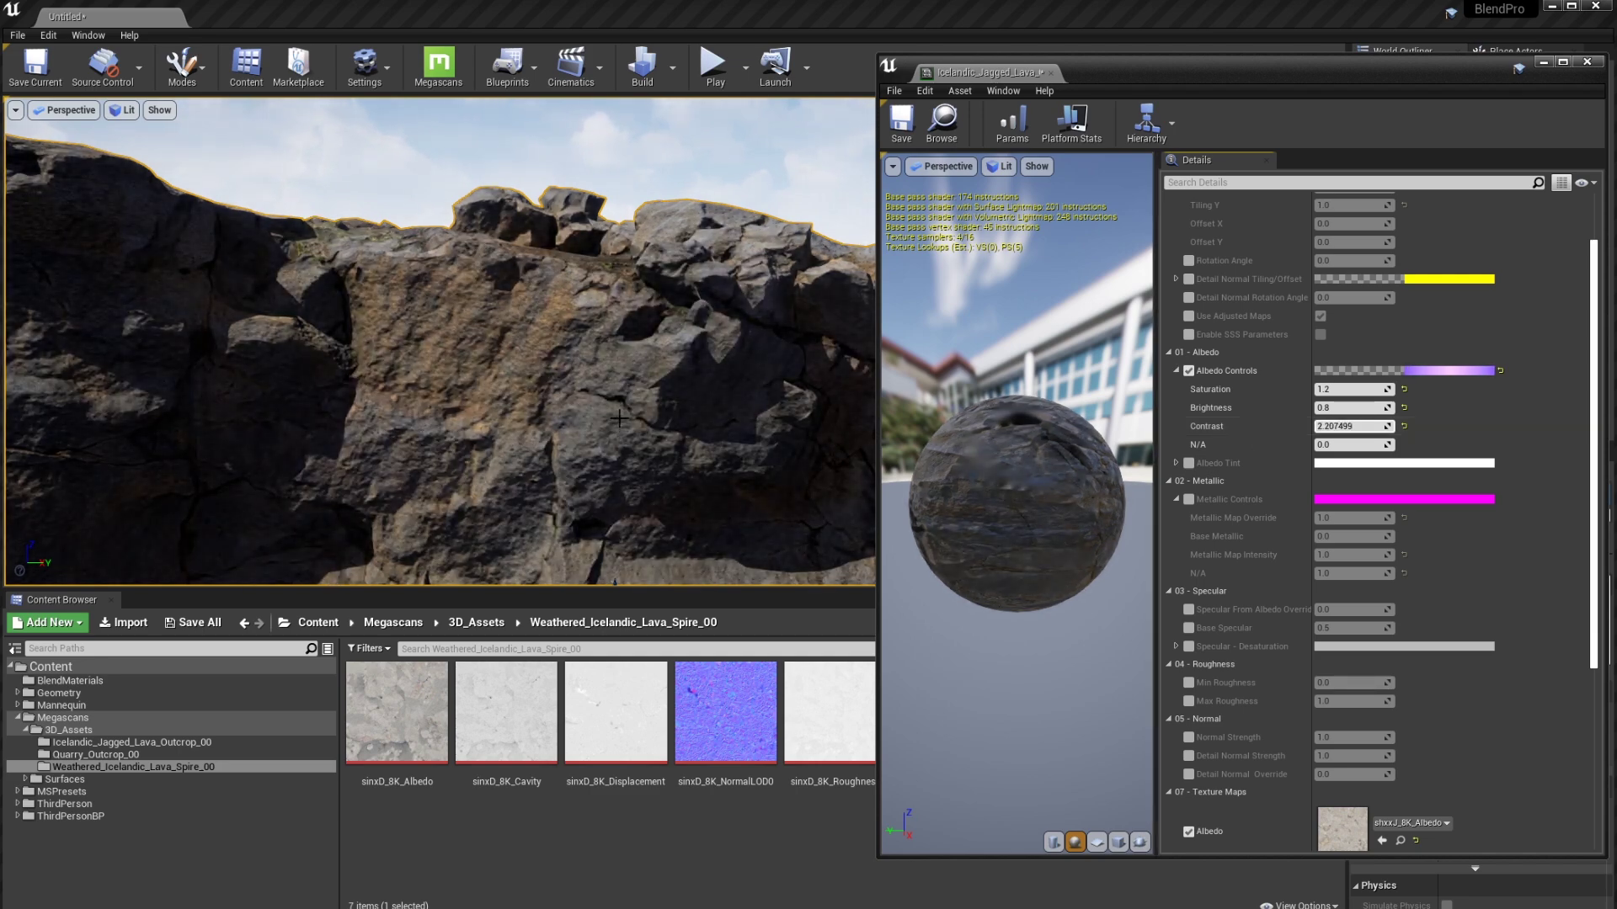
Examine the lava outcrop from near and far to judge the adjusted albedo across its rock faces
key(s)
right_drag(590, 354, 716, 387)
key(w)
key(s)
right_drag(588, 312, 539, 313)
key(s)
click(588, 312)
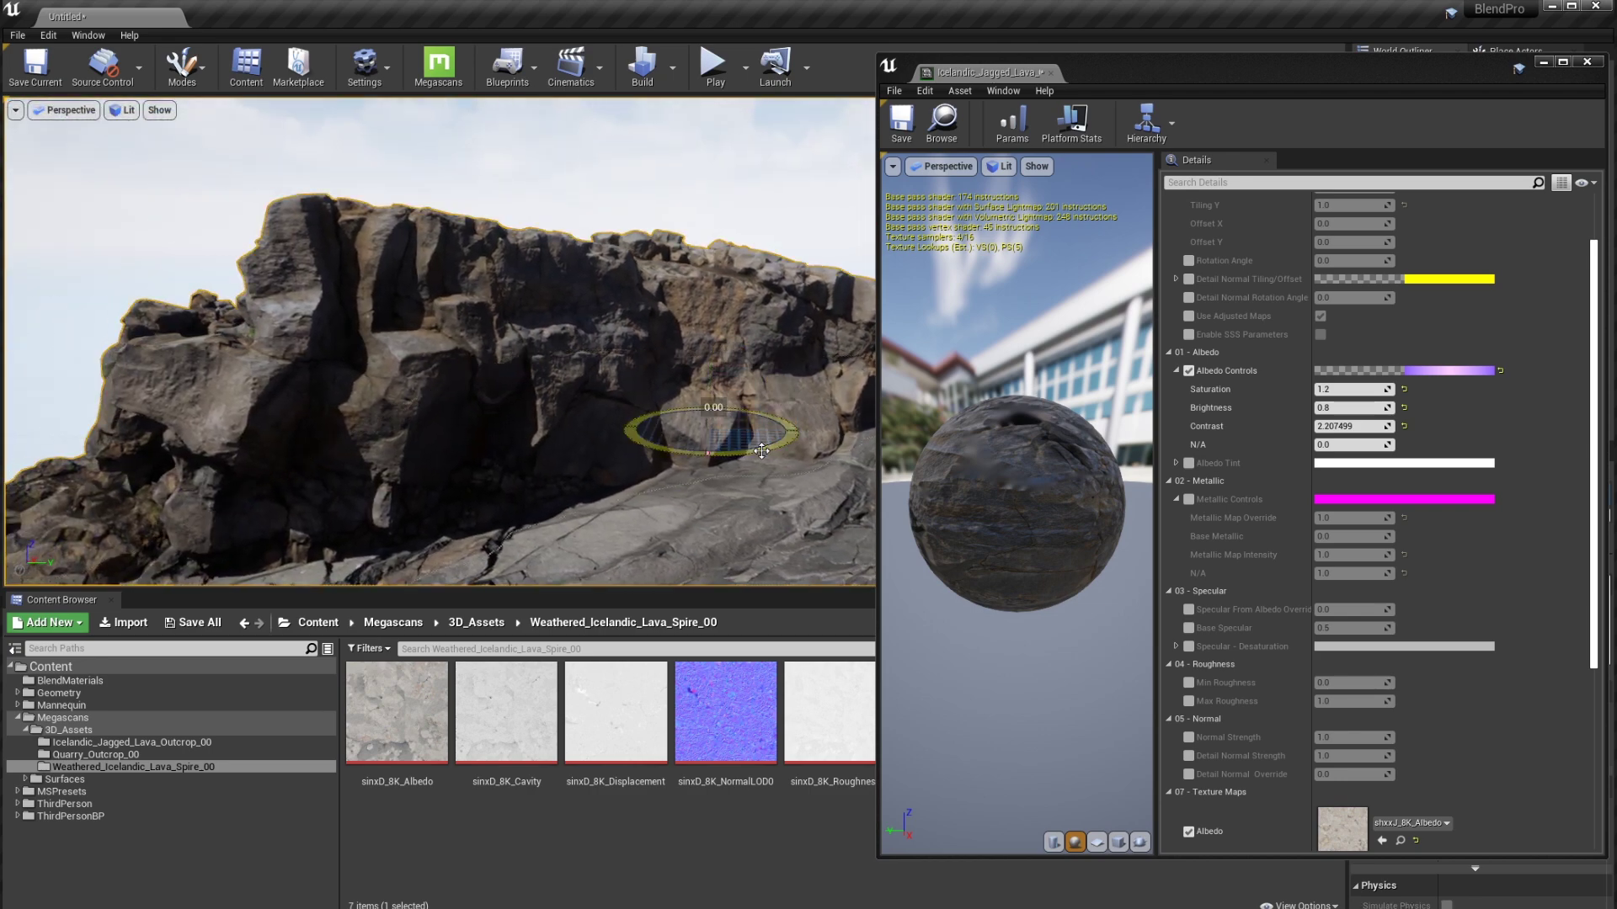
drag(761, 451, 784, 421)
key(w)
right_drag(622, 452, 699, 453)
key(w)
right_drag(580, 446, 538, 354)
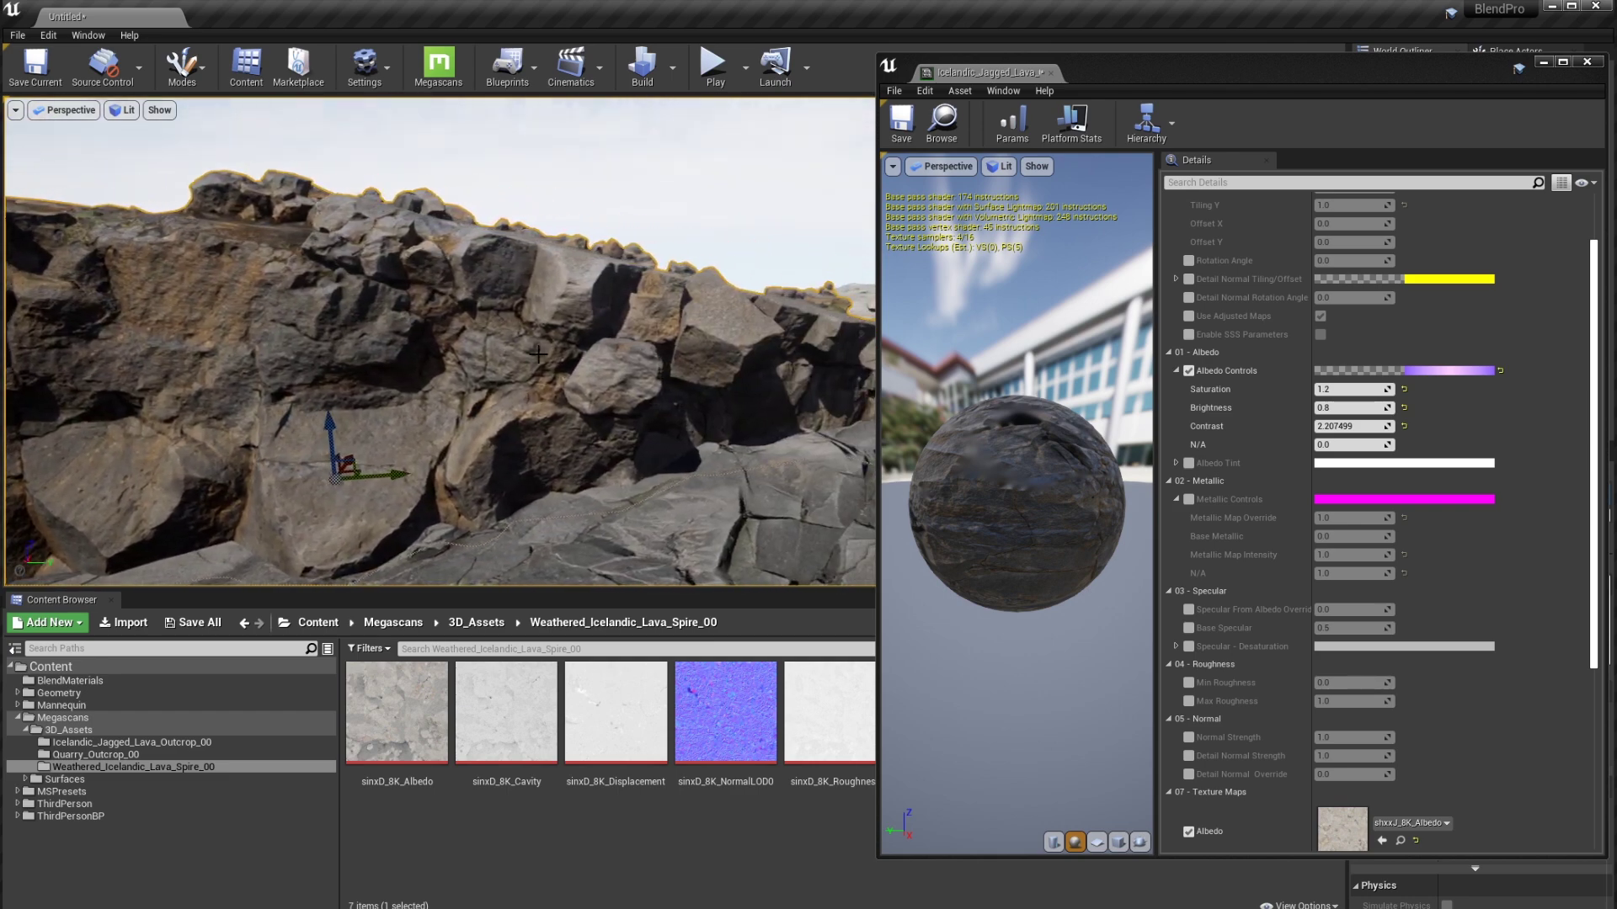
right_drag(644, 360, 589, 362)
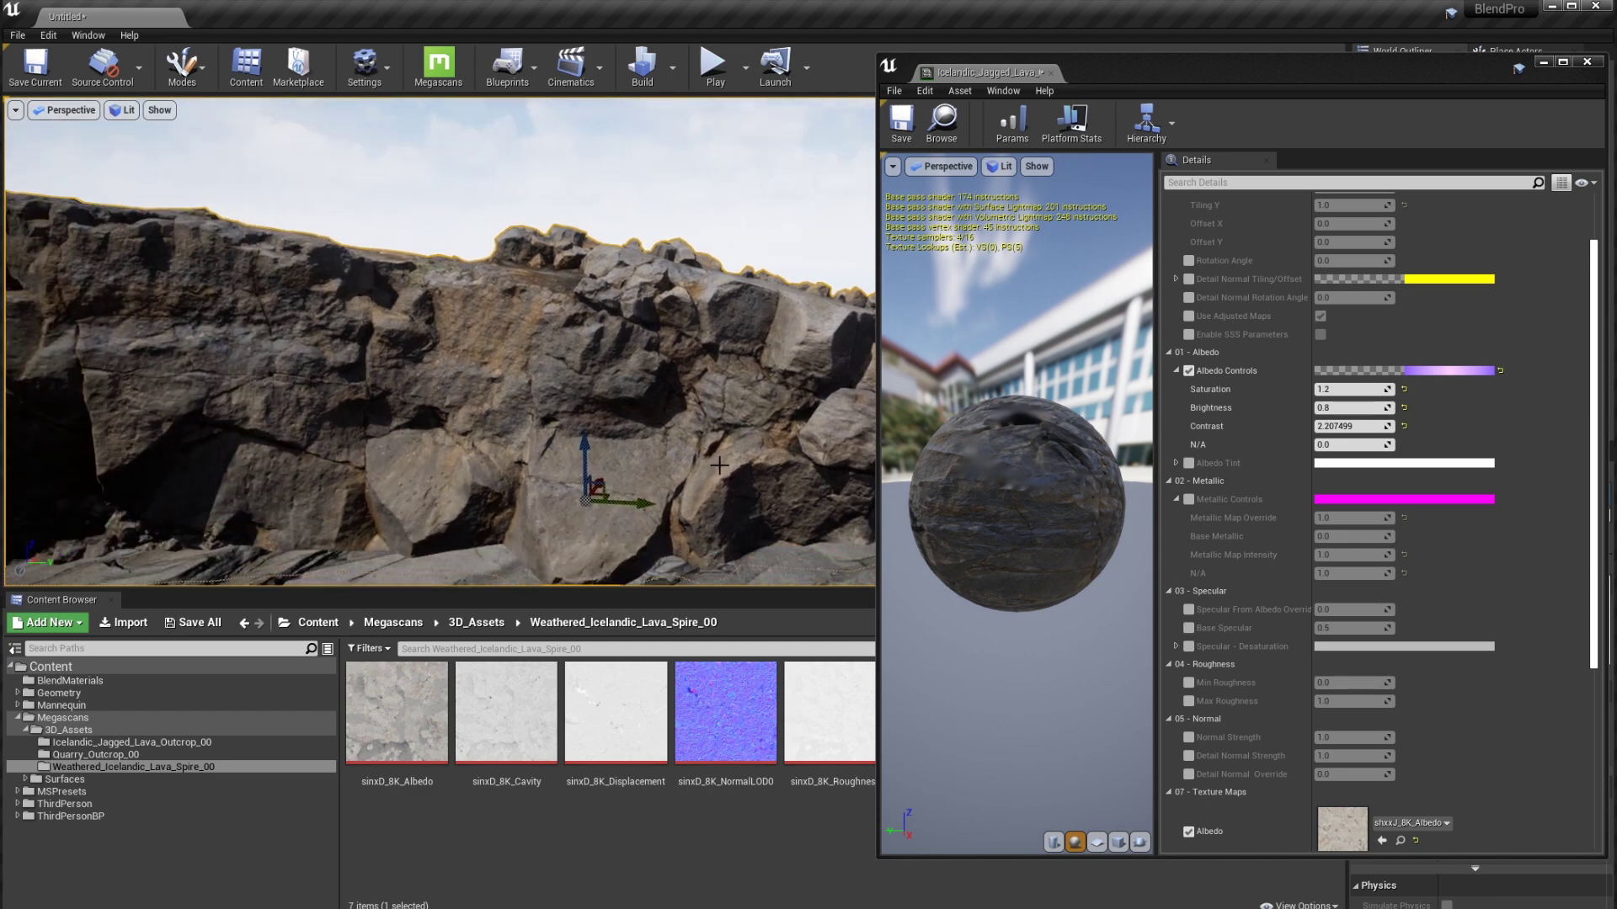
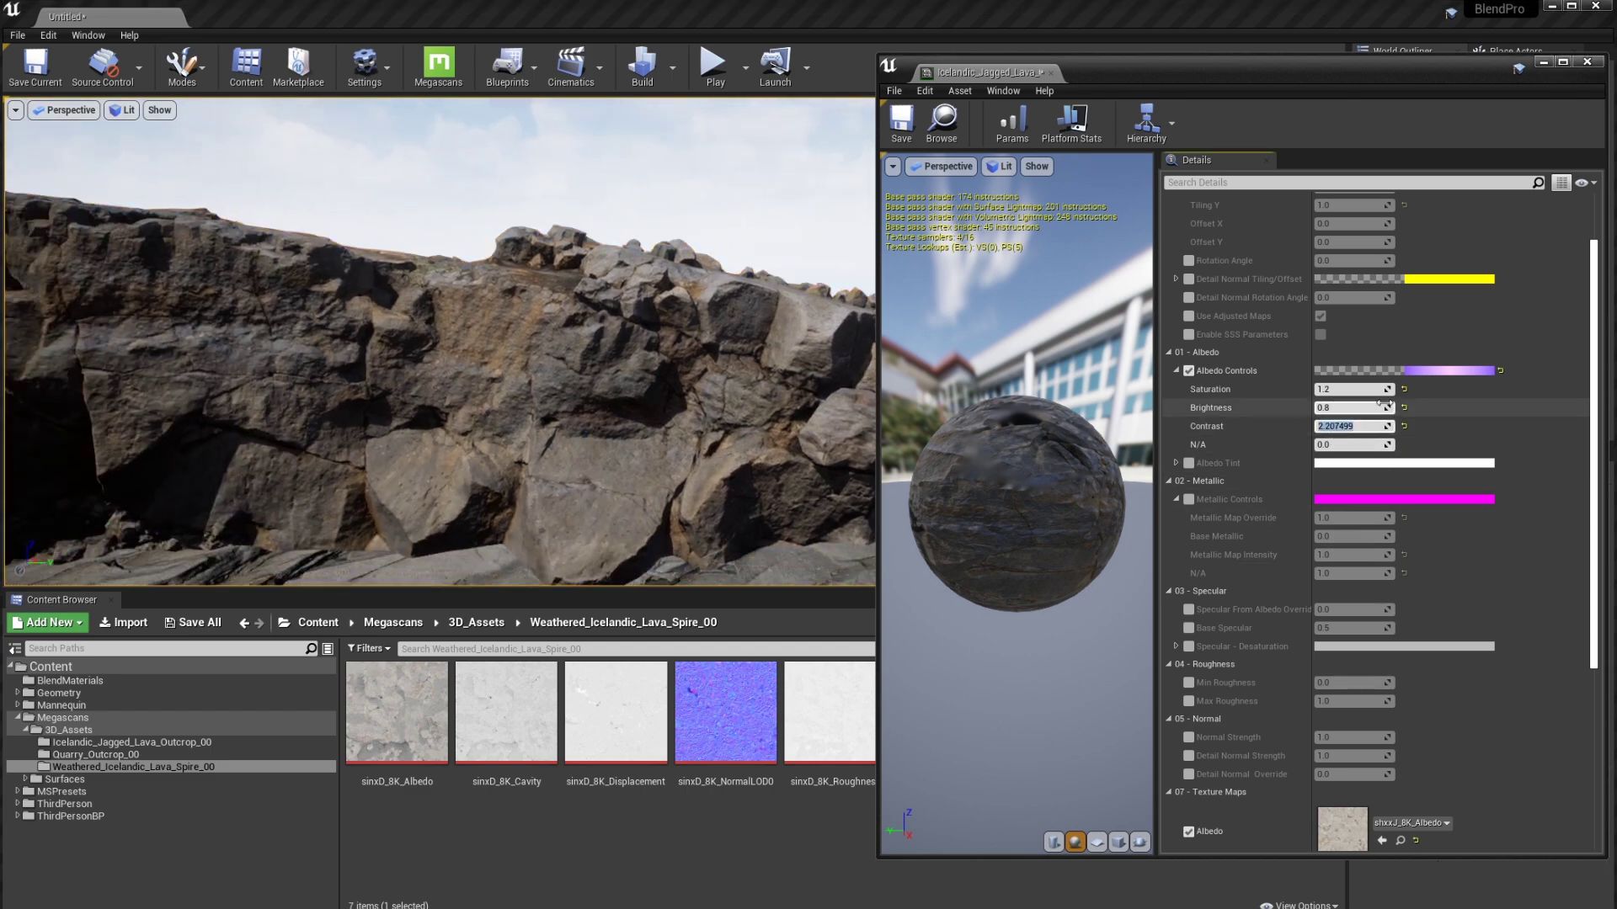
Compare the outcrop at an albedo Contrast of 1.0 and set the Contrast to 2.0
text(1)
key(Return)
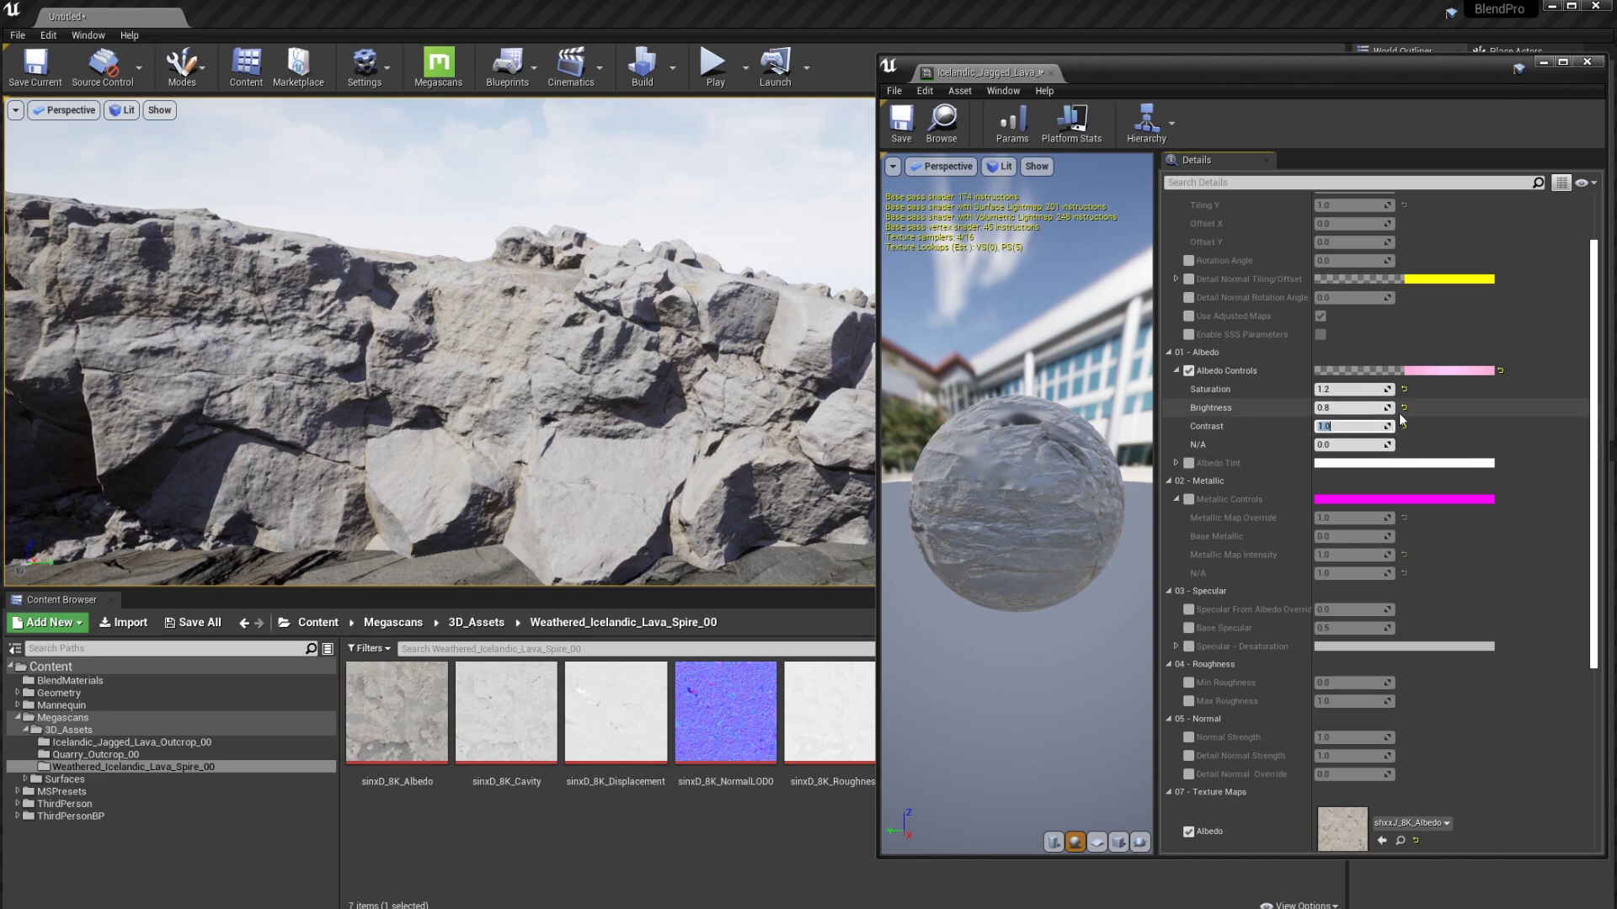
key(Return)
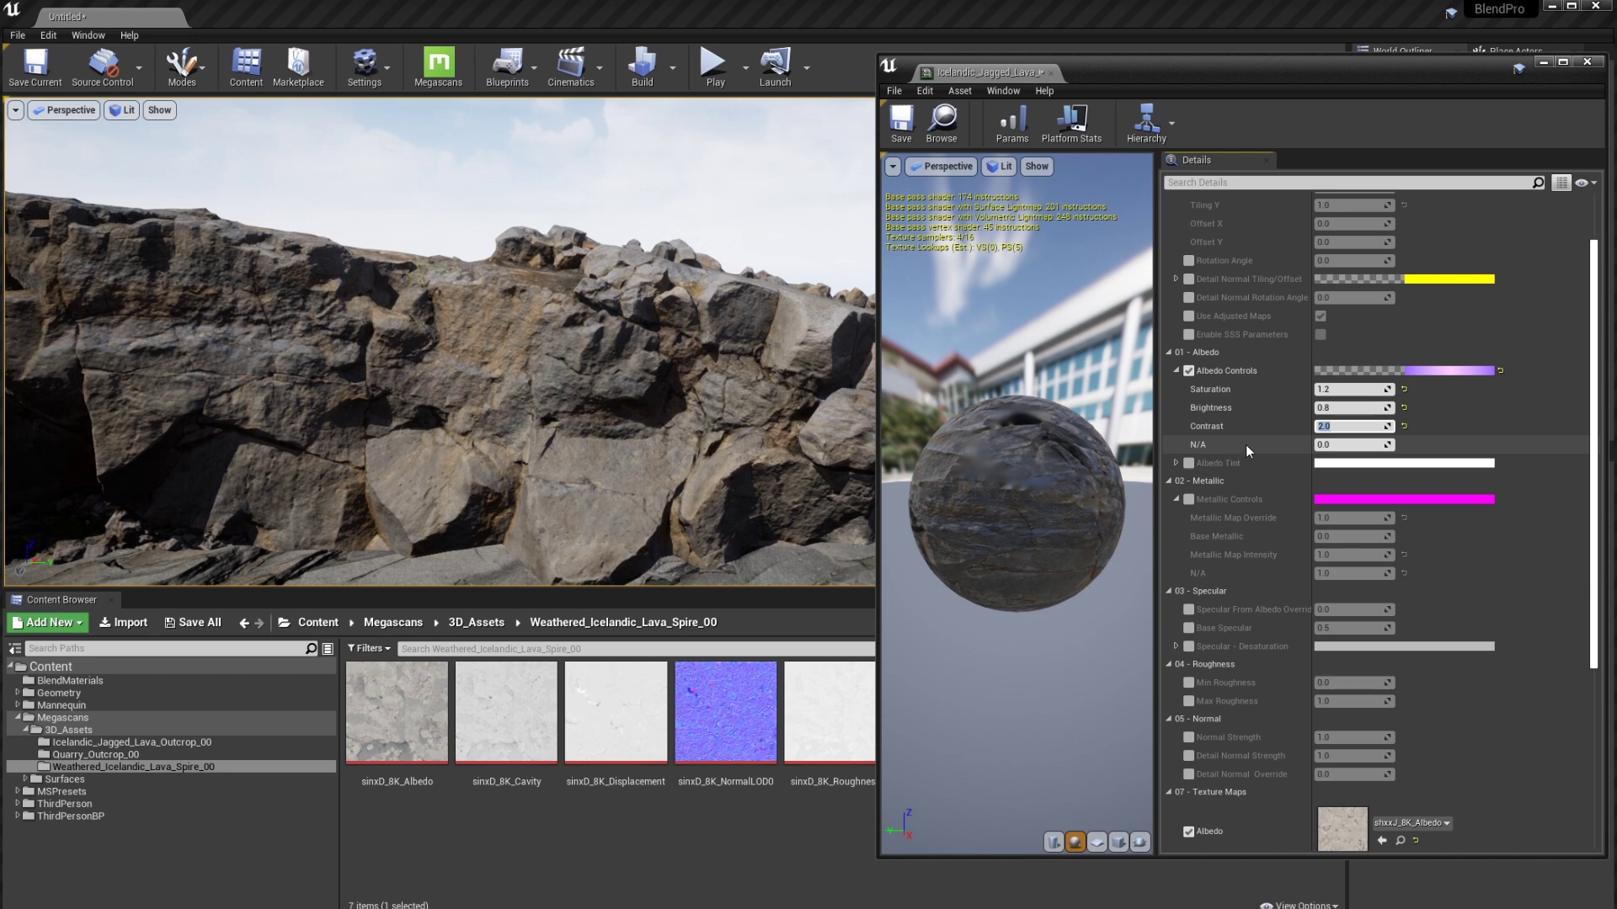
Try a Normal Strength of about 1.96 on the outcrop's material and reset it to its default
scroll(1243, 457, down, 3)
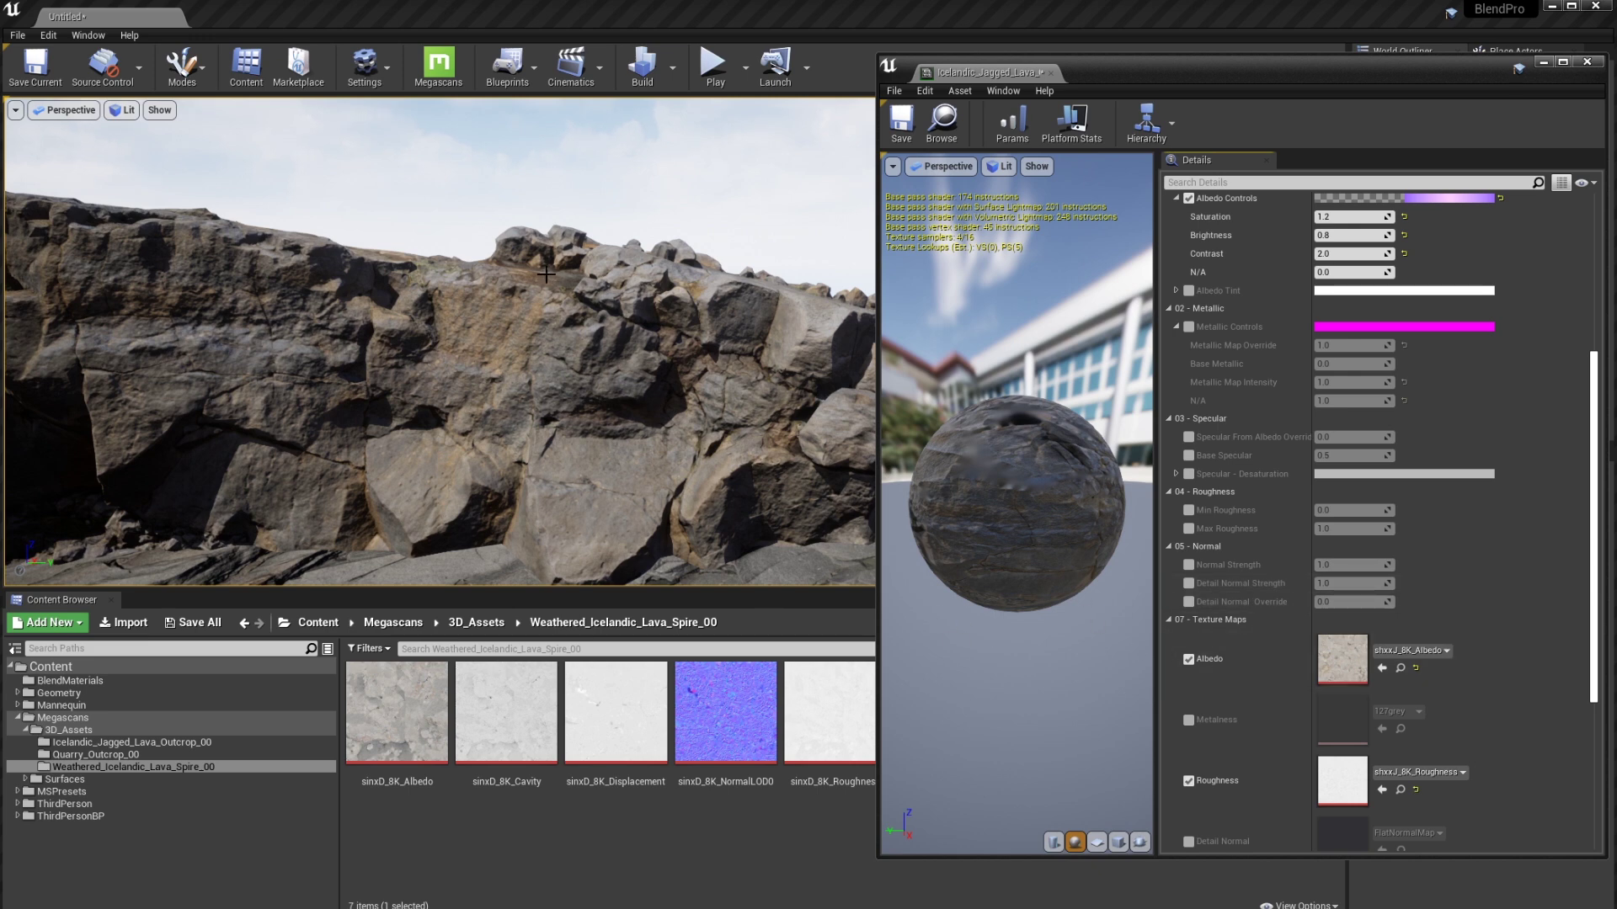
click(1188, 564)
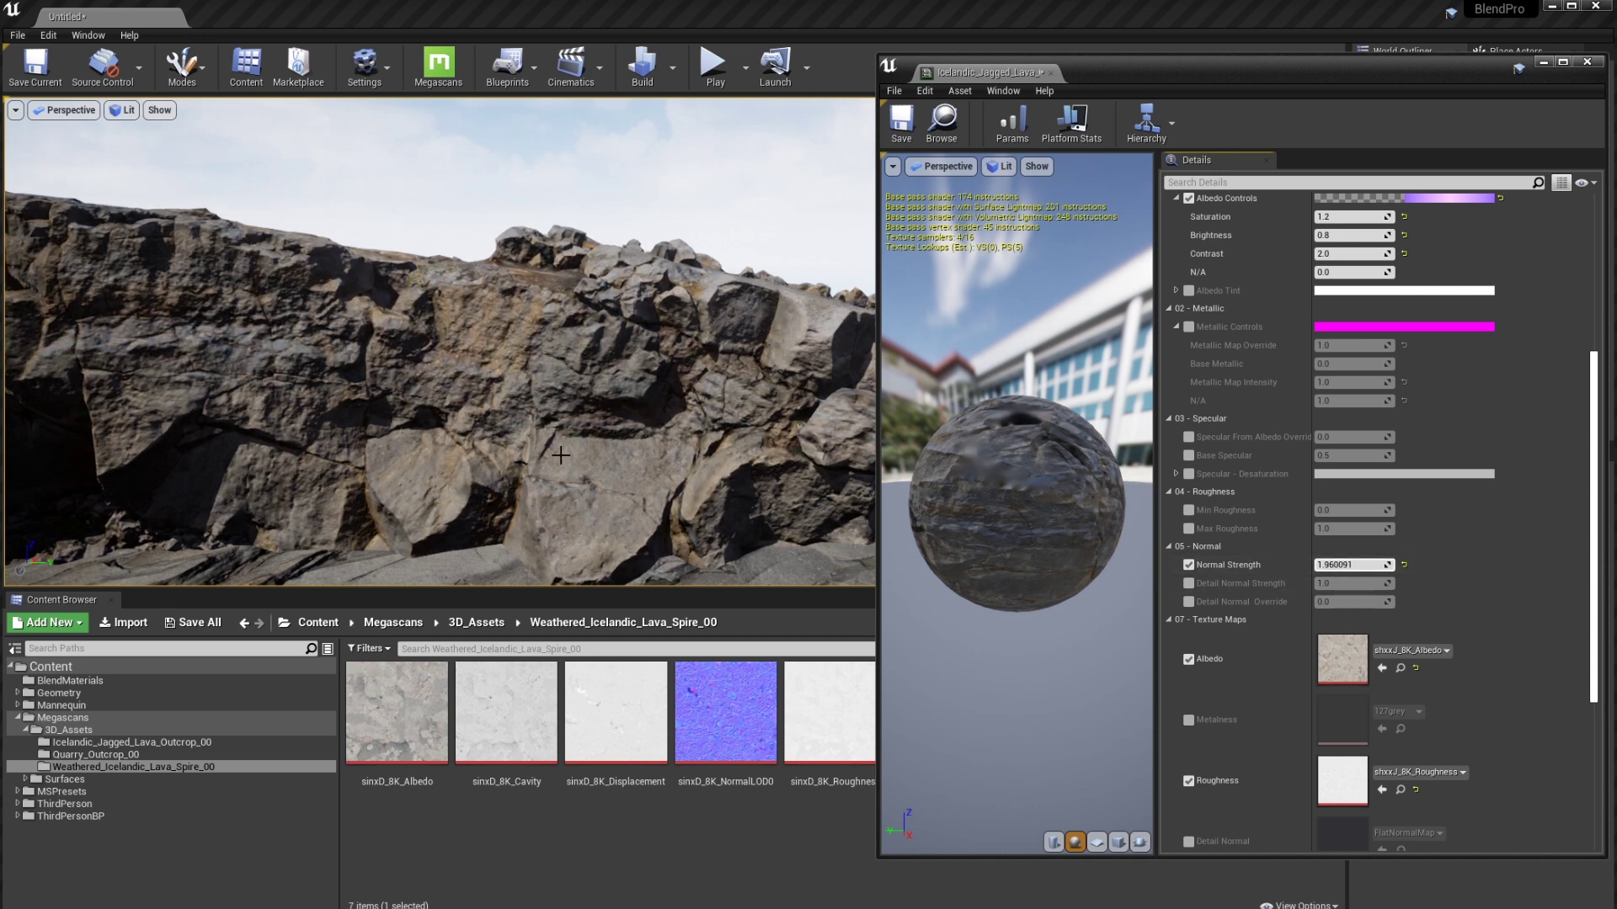
click(1403, 564)
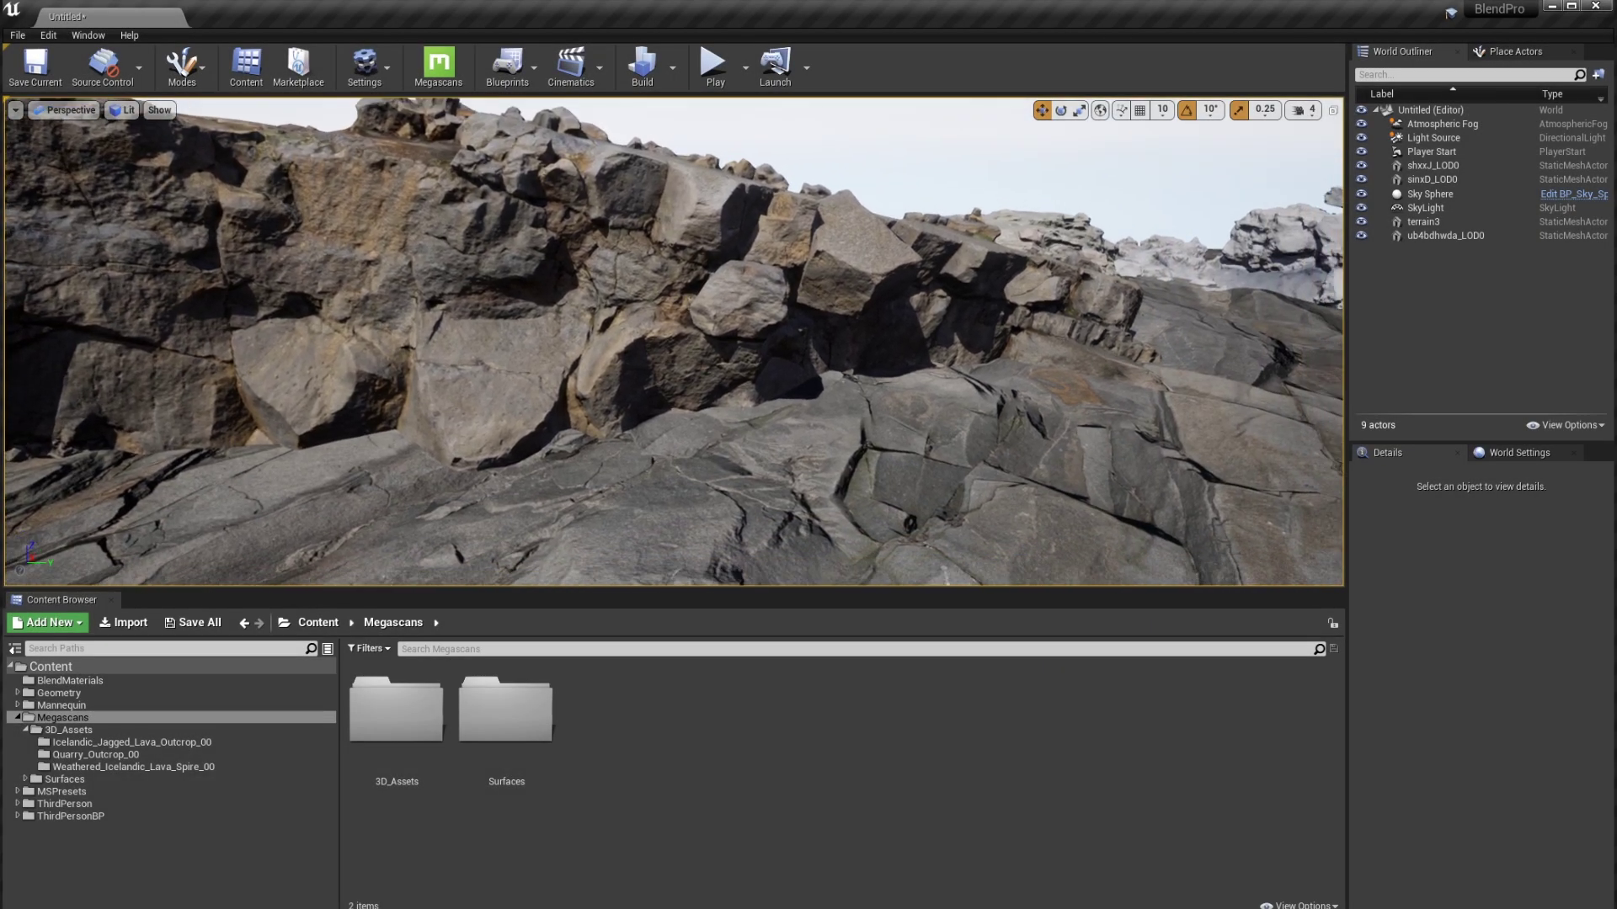
Select the terrain3 ground mesh in front of the lava outcrop
click(890, 359)
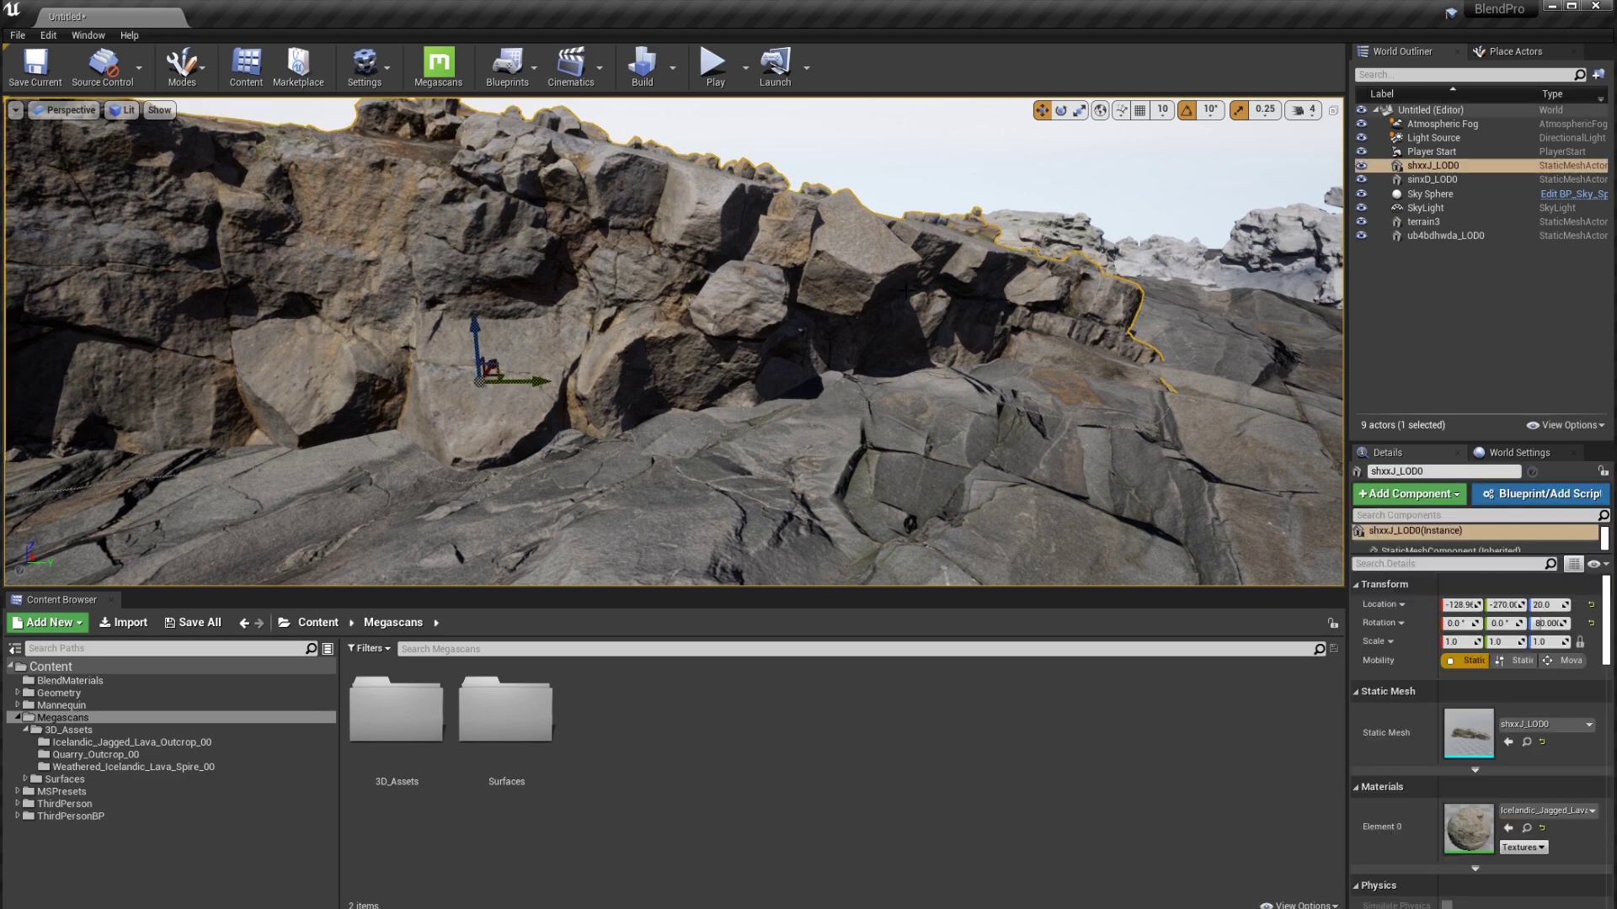
click(858, 488)
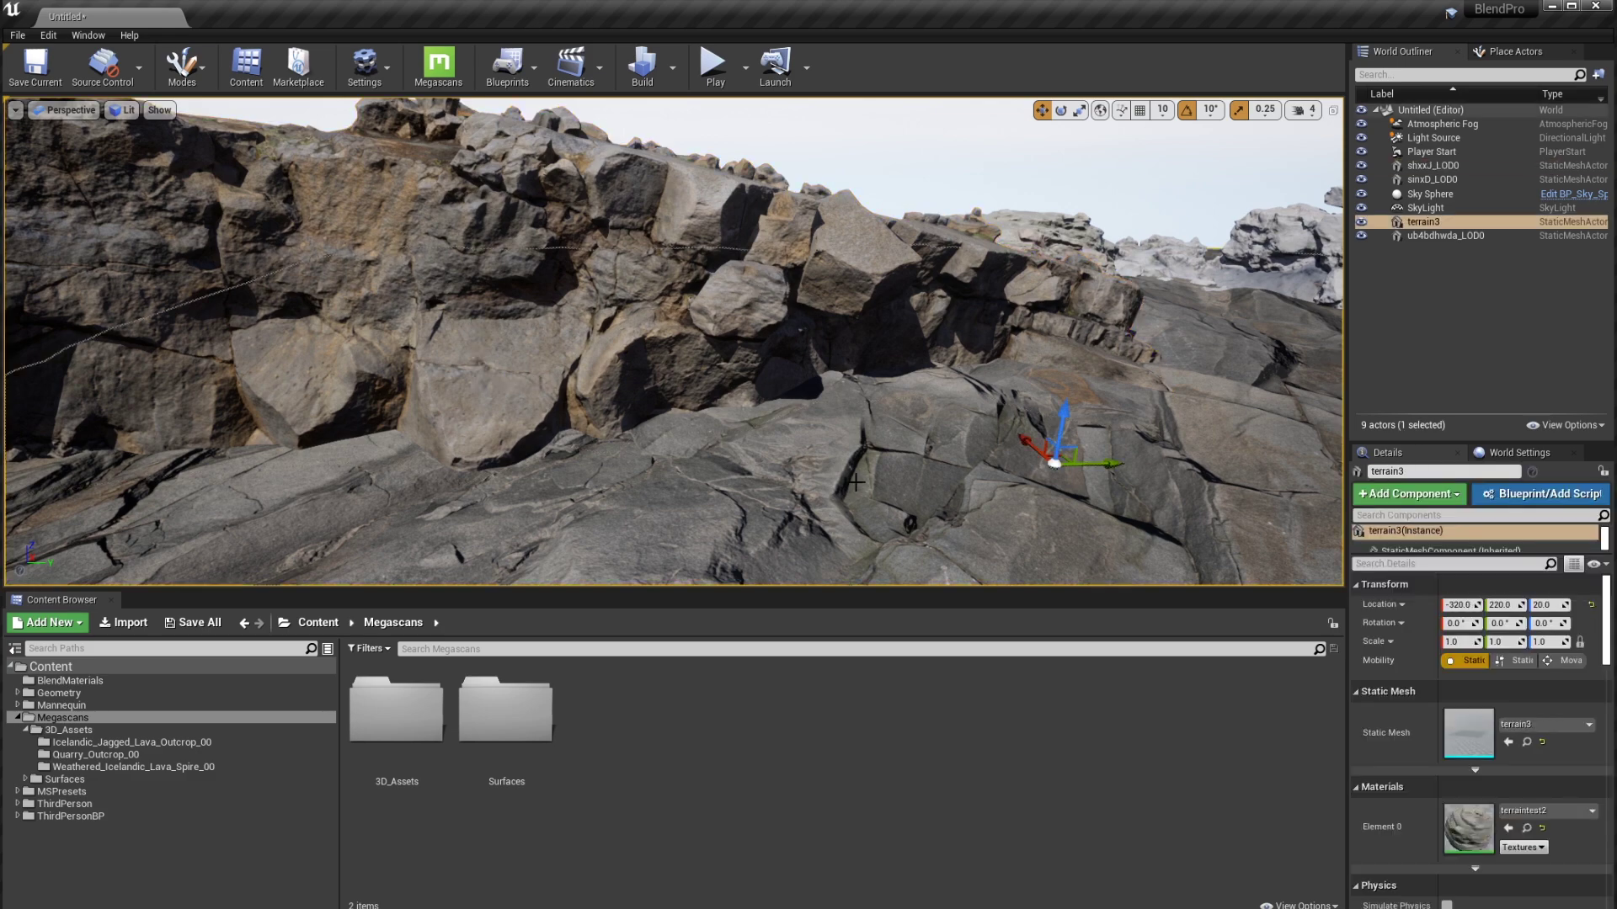
right_drag(928, 389, 1226, 467)
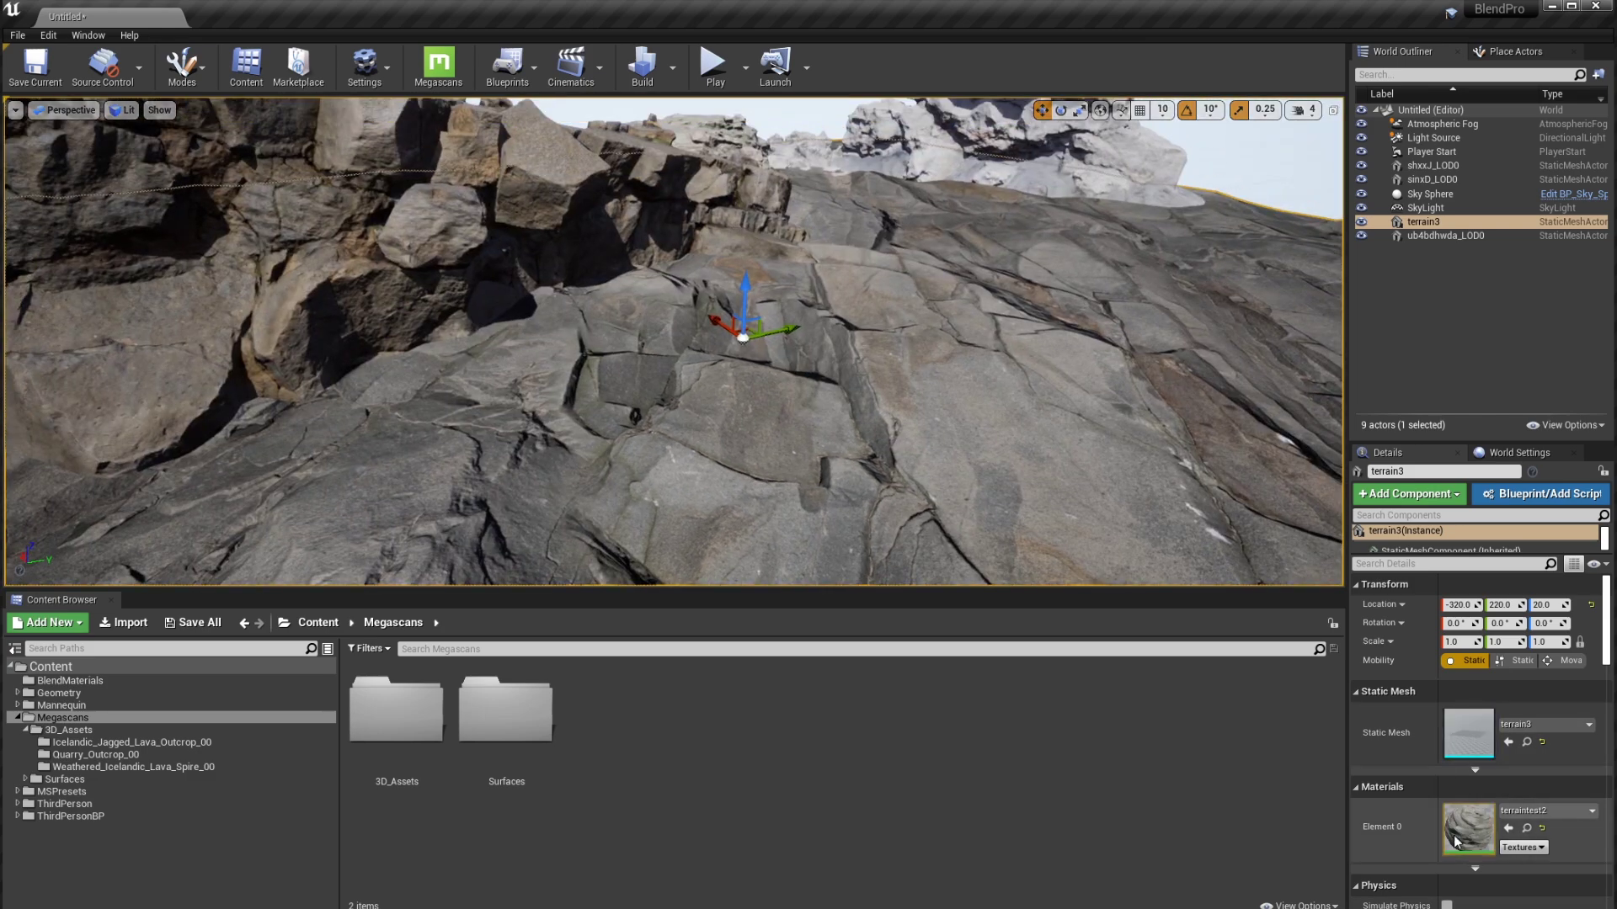
mouse_move(846, 344)
right_down()
mouse_move(833, 311)
mouse_move(844, 345)
right_up()
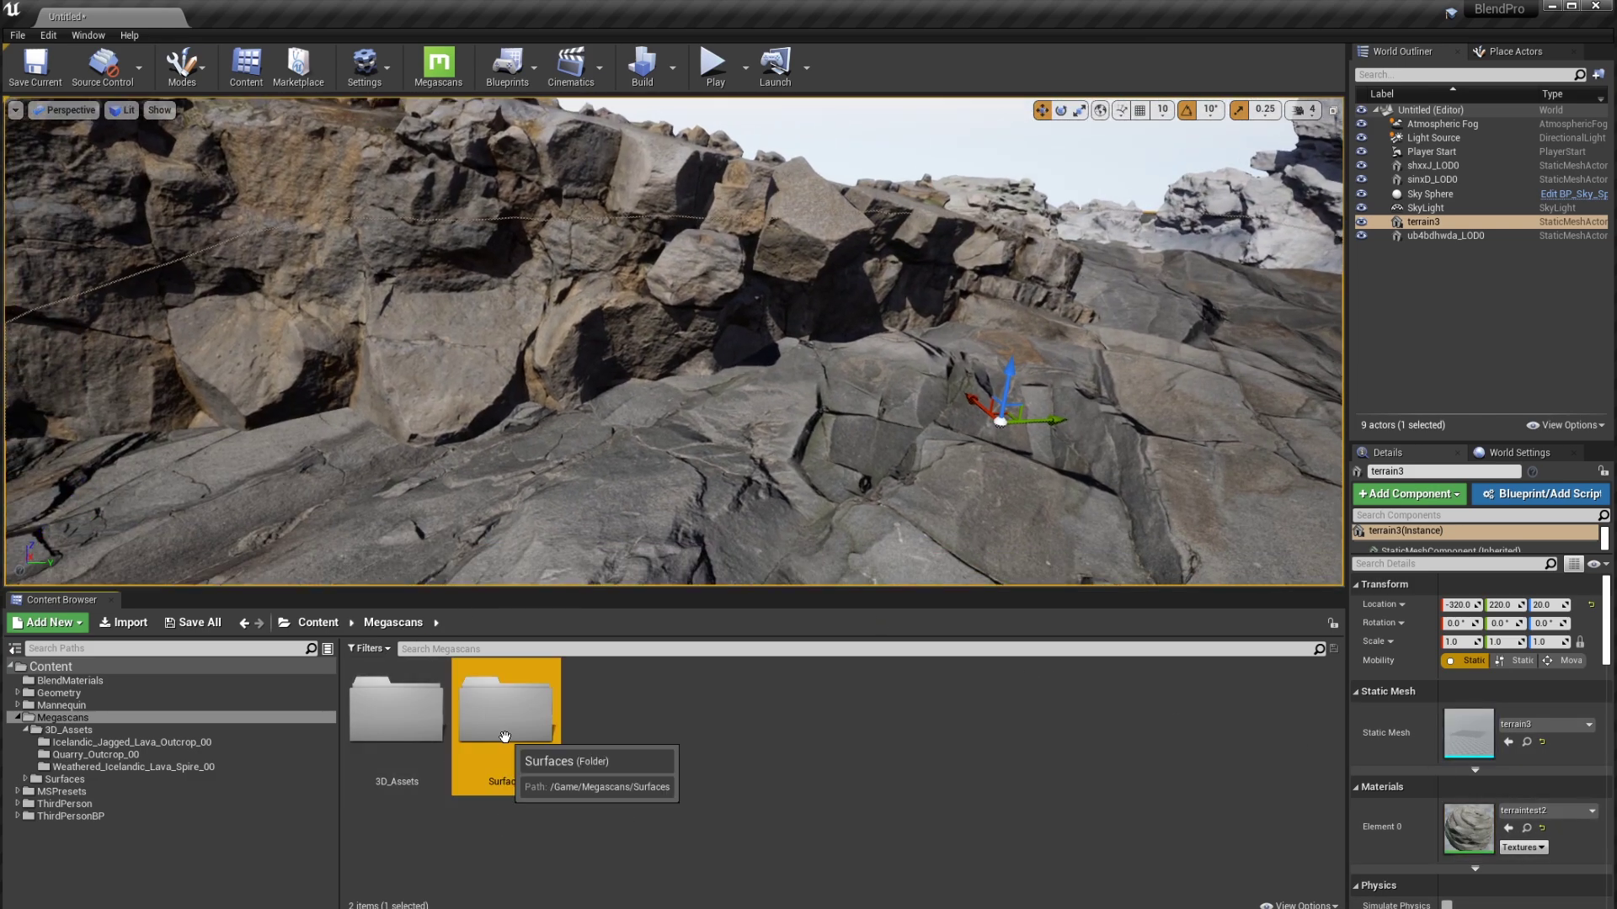
Open the Megascans Surfaces folder and look through its surface folders and material instances
double_click(511, 771)
scroll(1230, 758, down, 1)
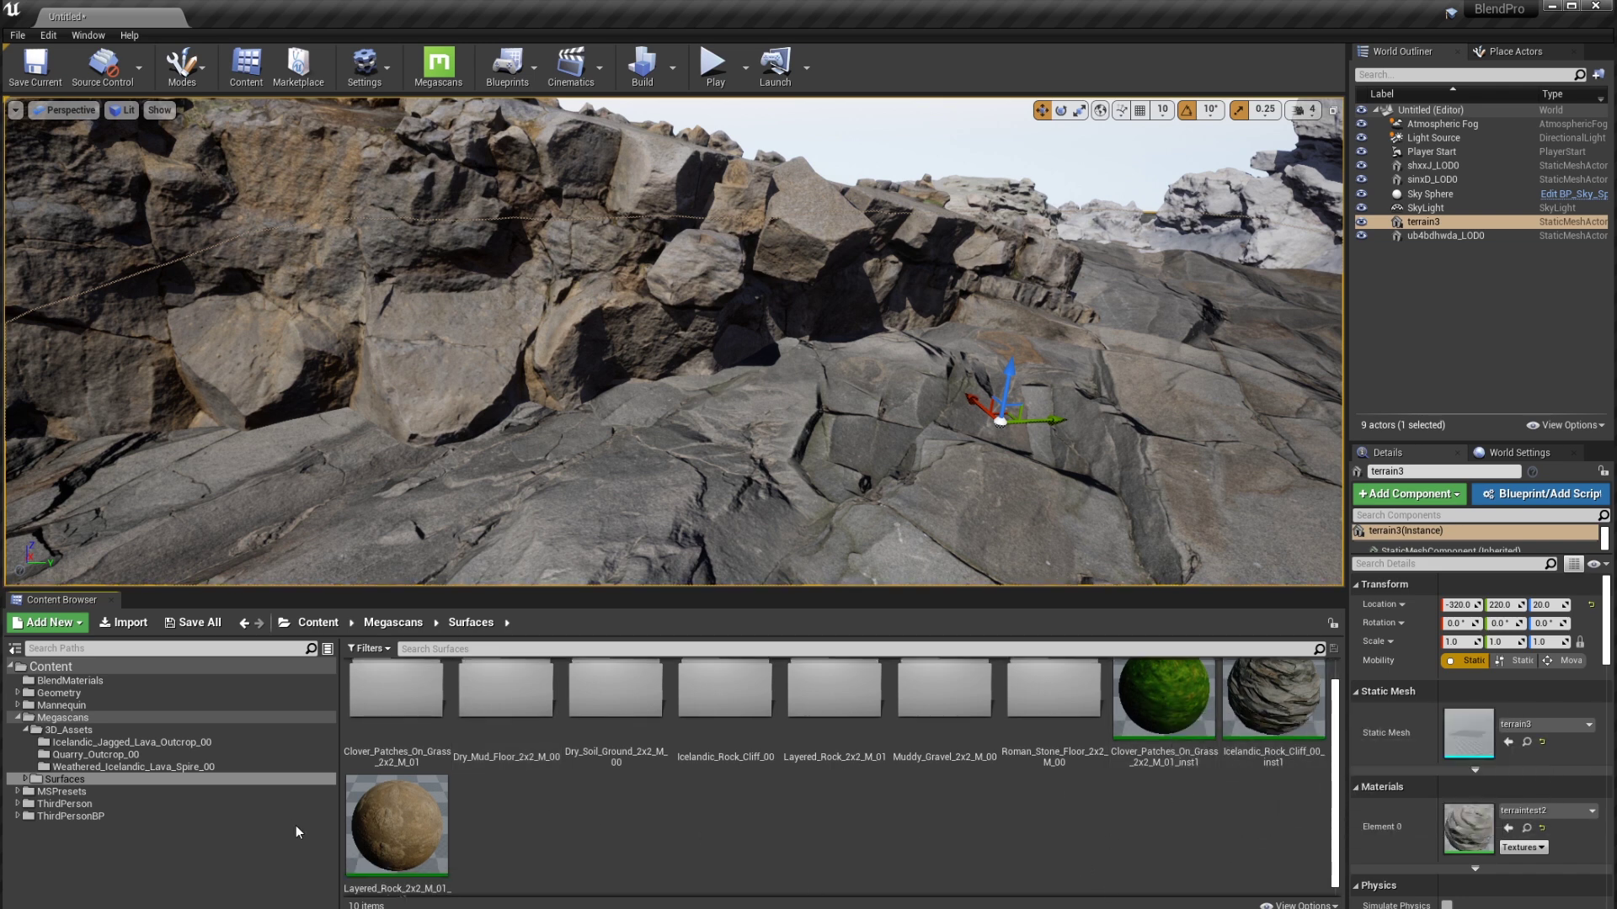
scroll(1096, 807, up, 1)
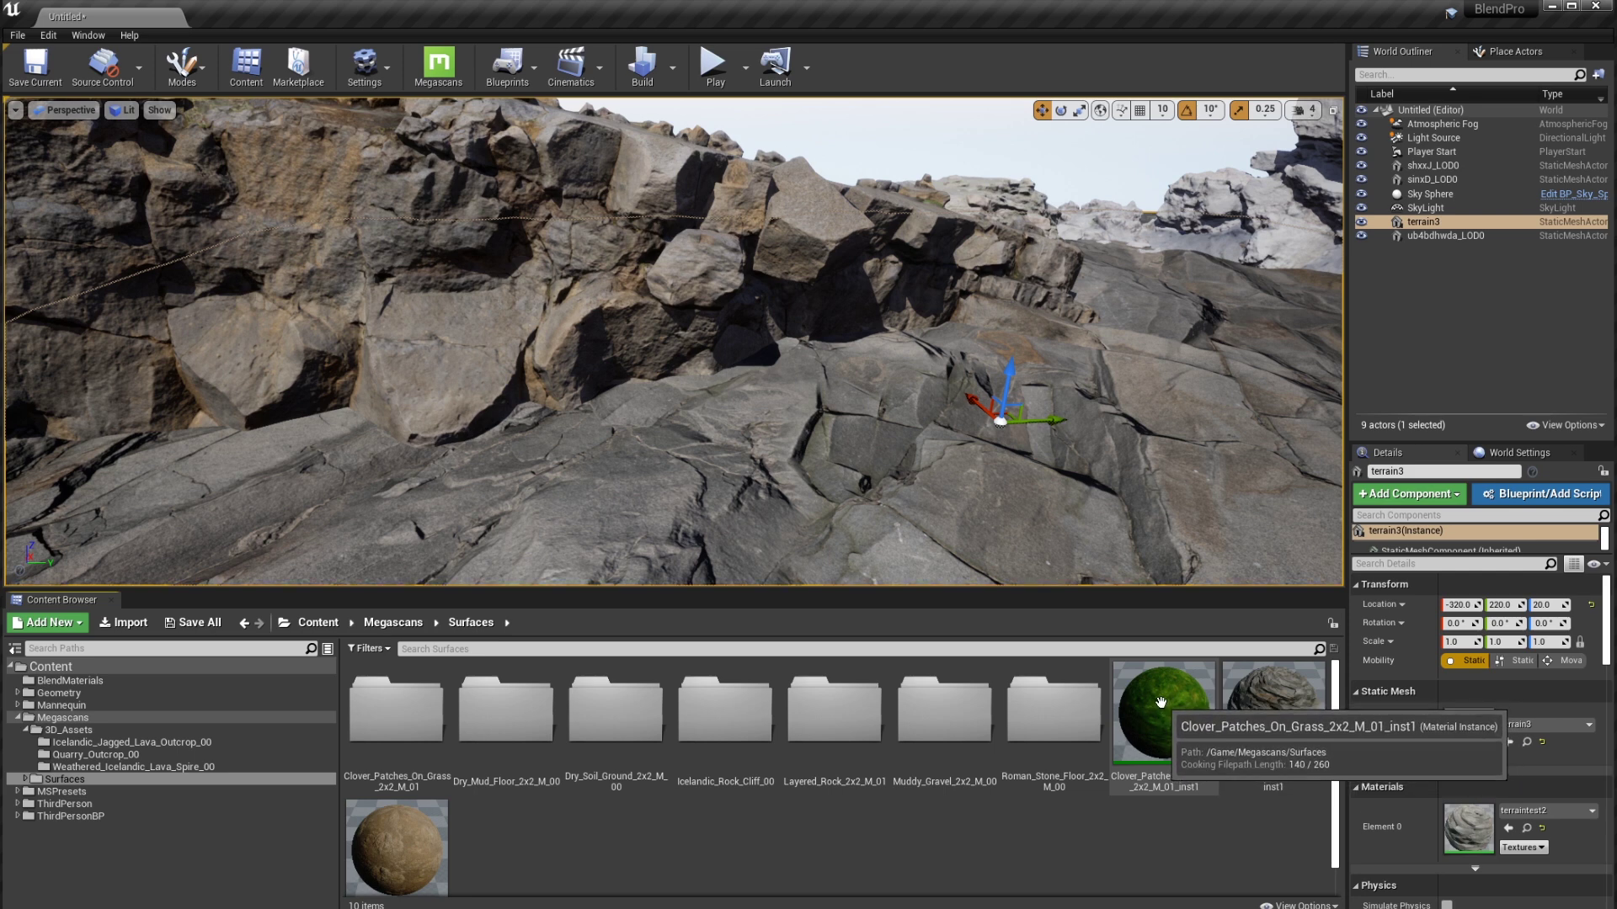
scroll(1015, 781, down, 1)
scroll(1013, 777, up, 1)
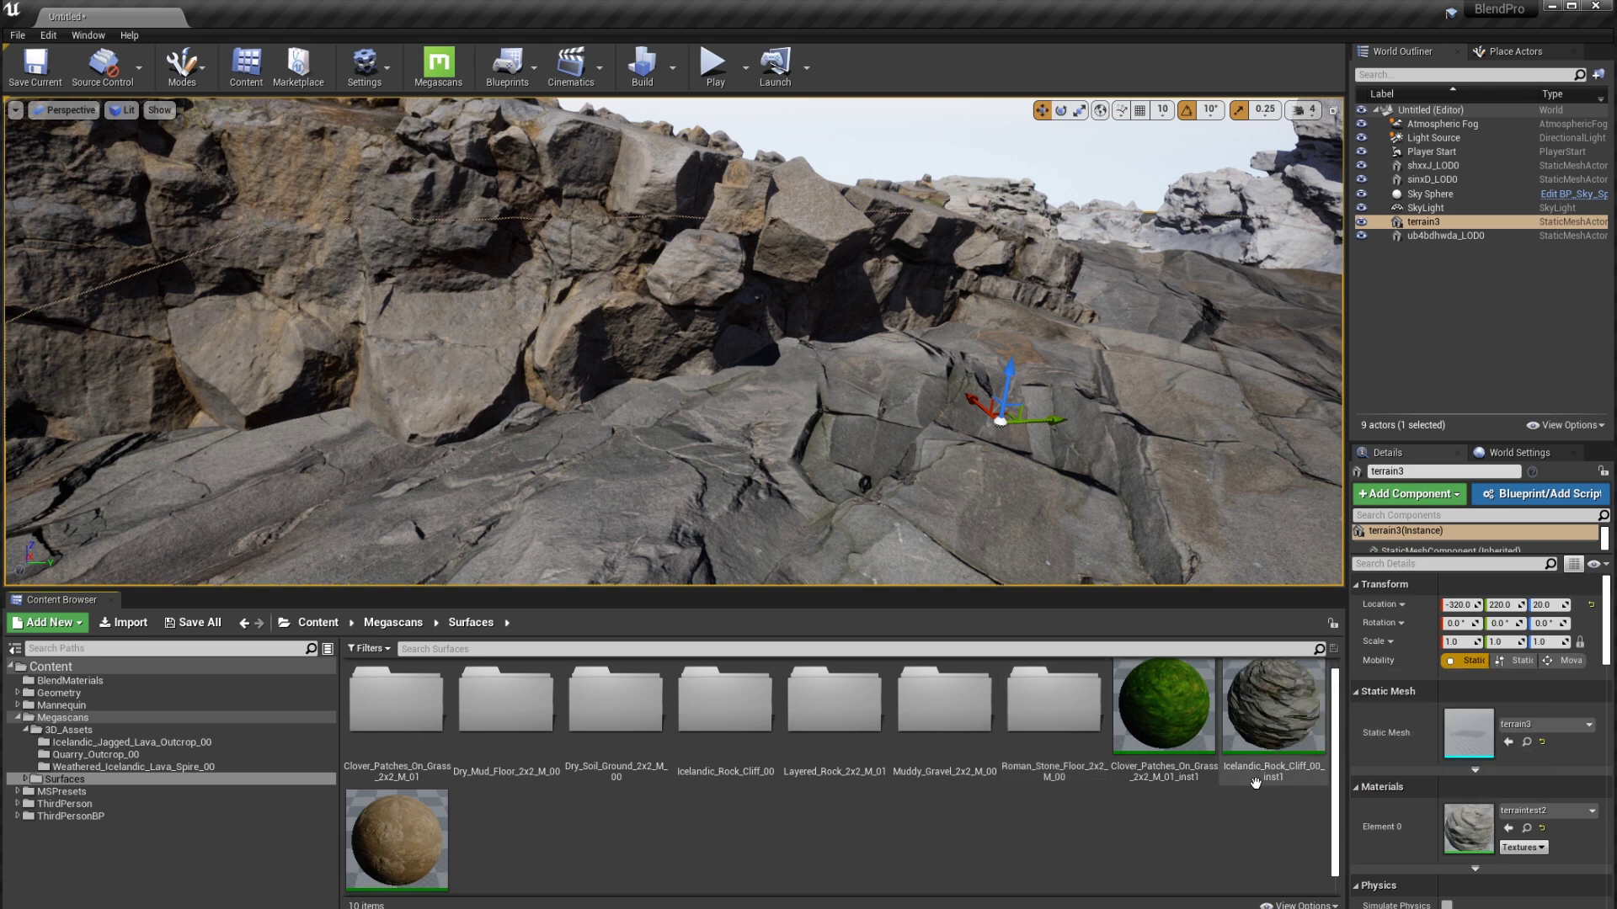
click(1264, 708)
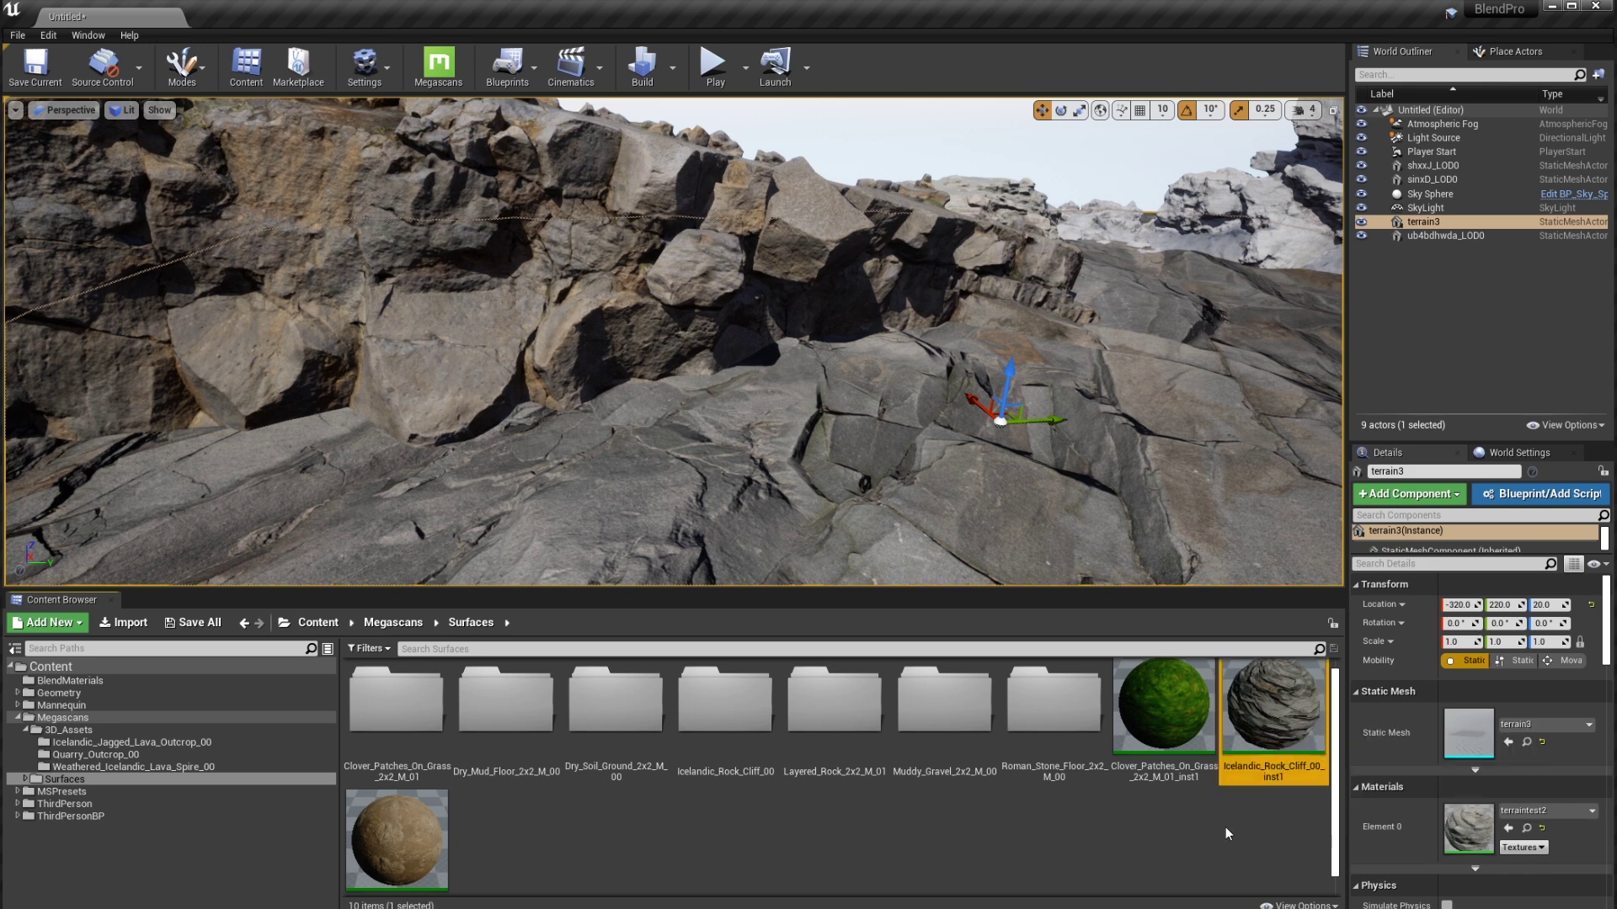
ctrl+click(1170, 741)
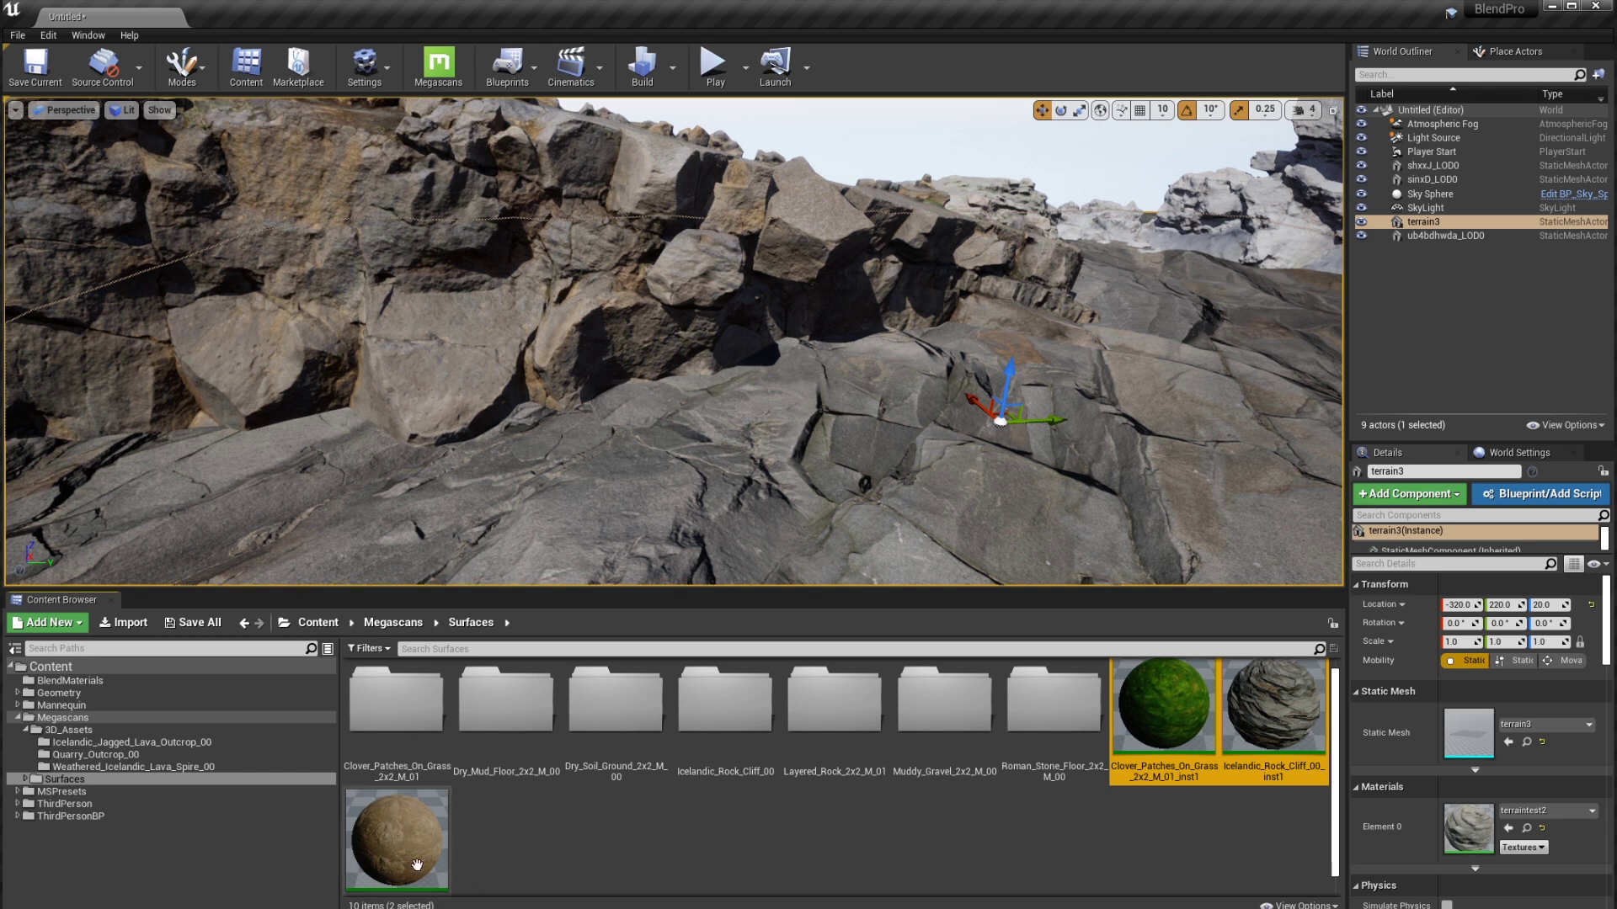
ctrl+click(396, 838)
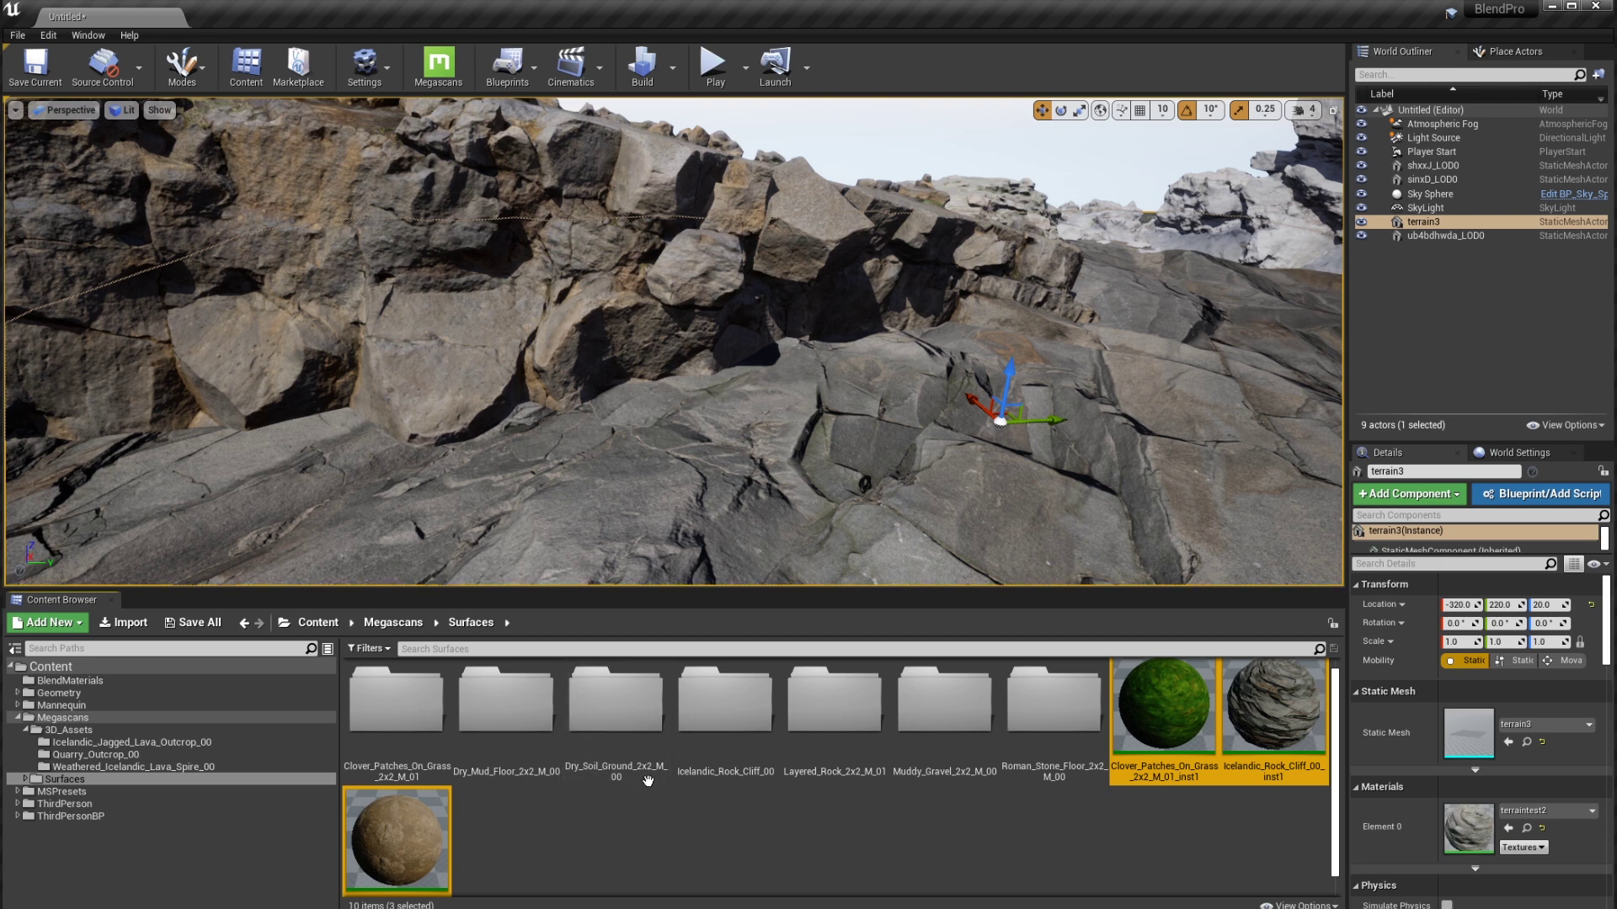
click(775, 865)
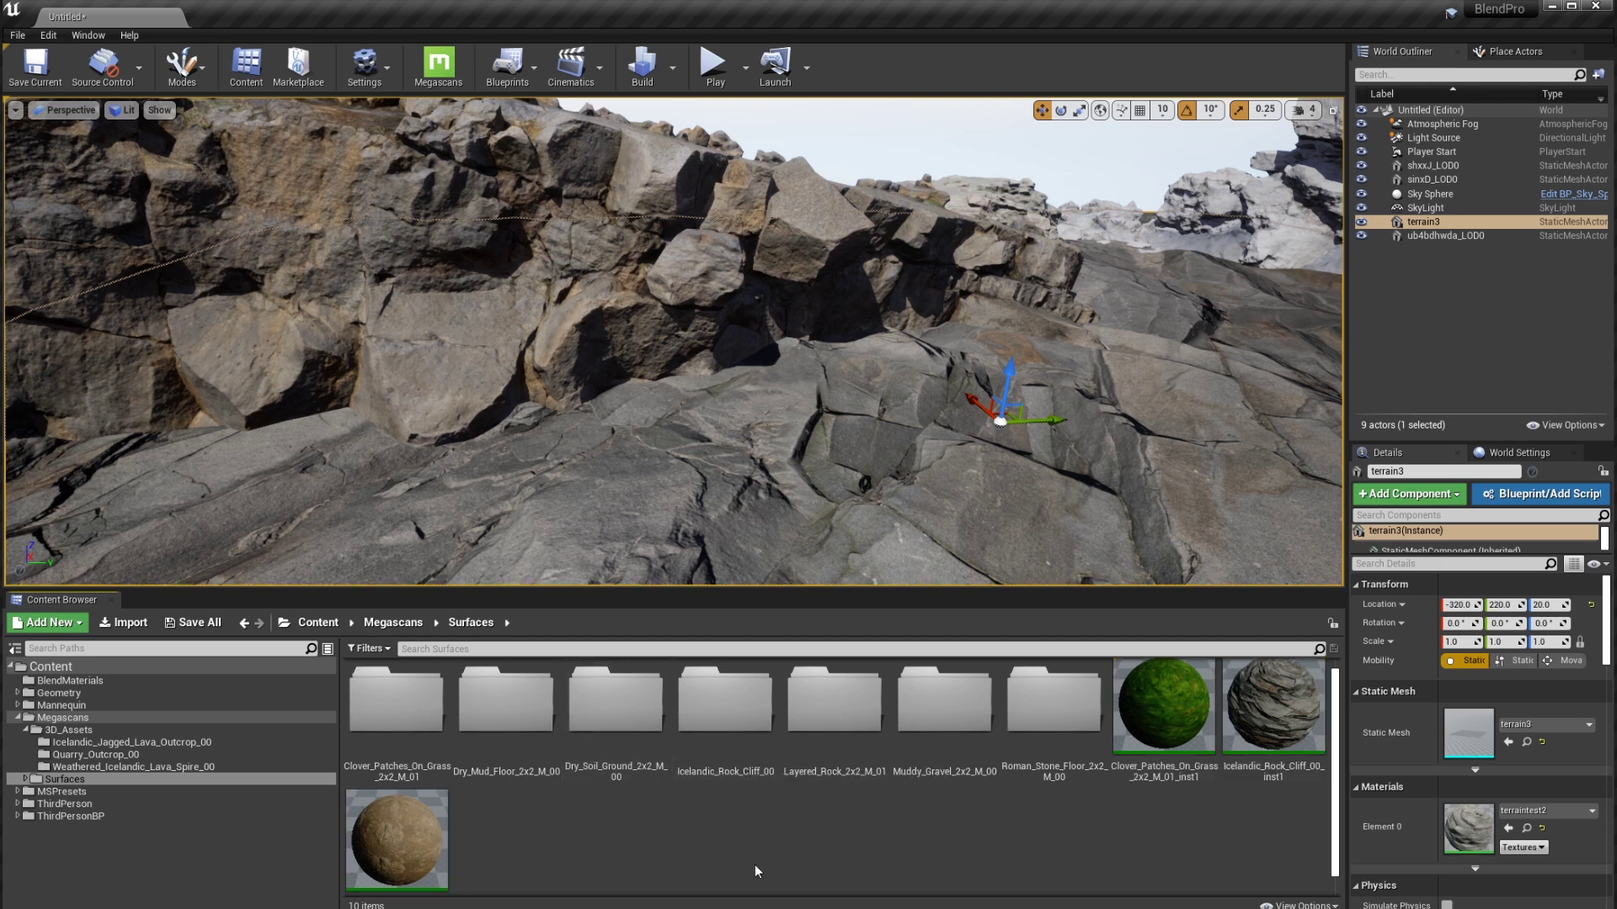
Select the Icelandic_Rock_Cliff, Layered_Rock and Clover_Patches_On_Grass material instances in that order
click(1274, 715)
ctrl+click(374, 884)
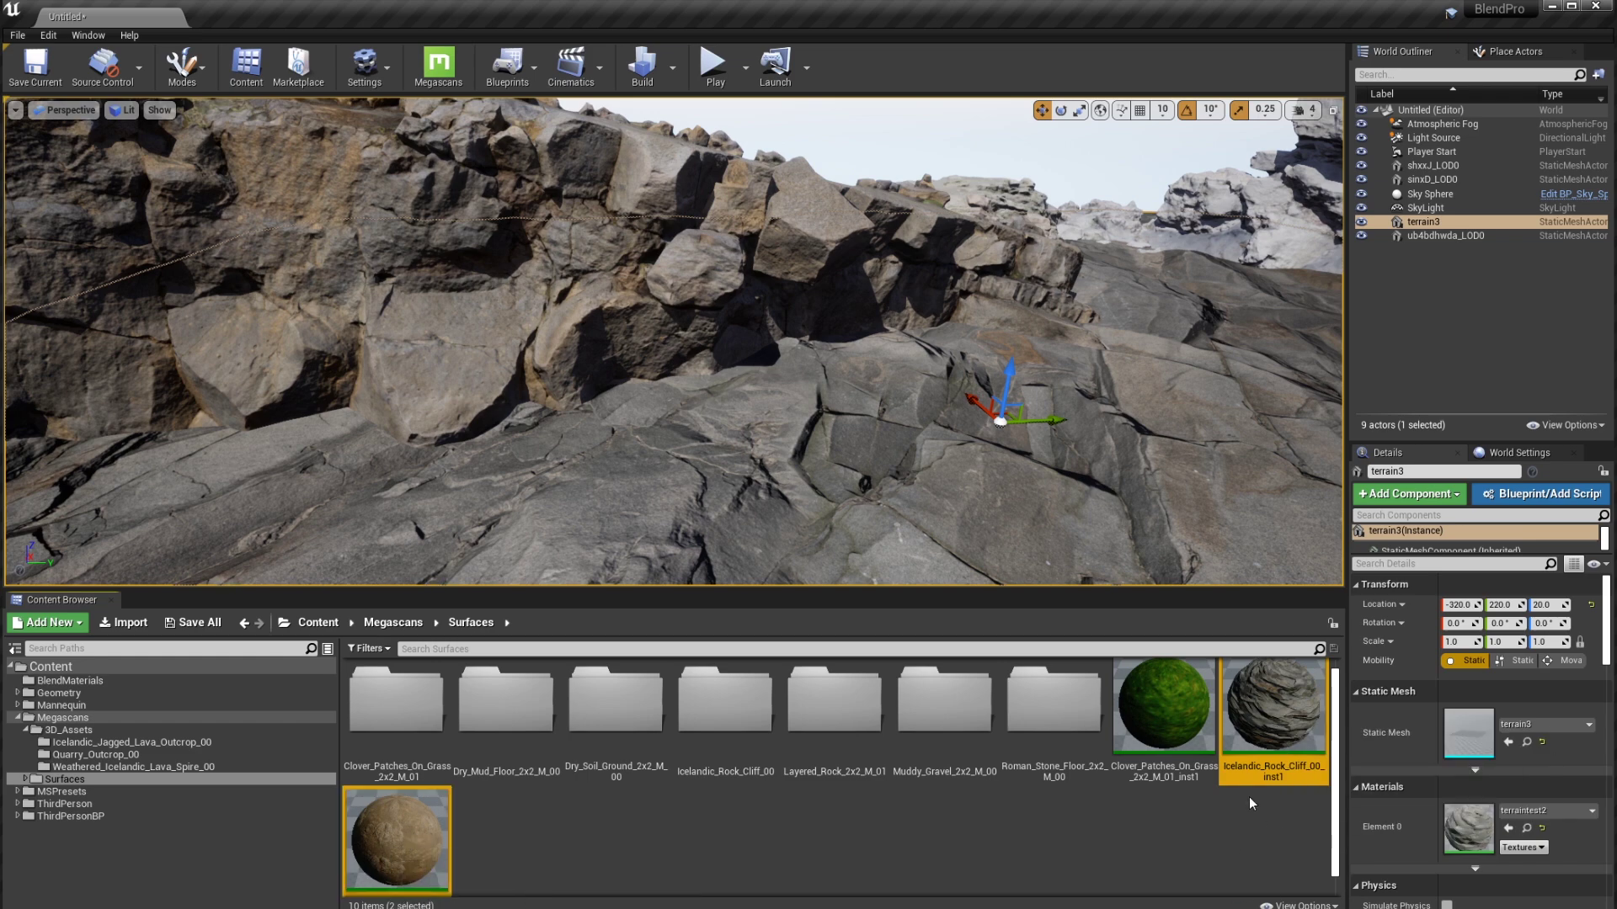
ctrl+click(1179, 712)
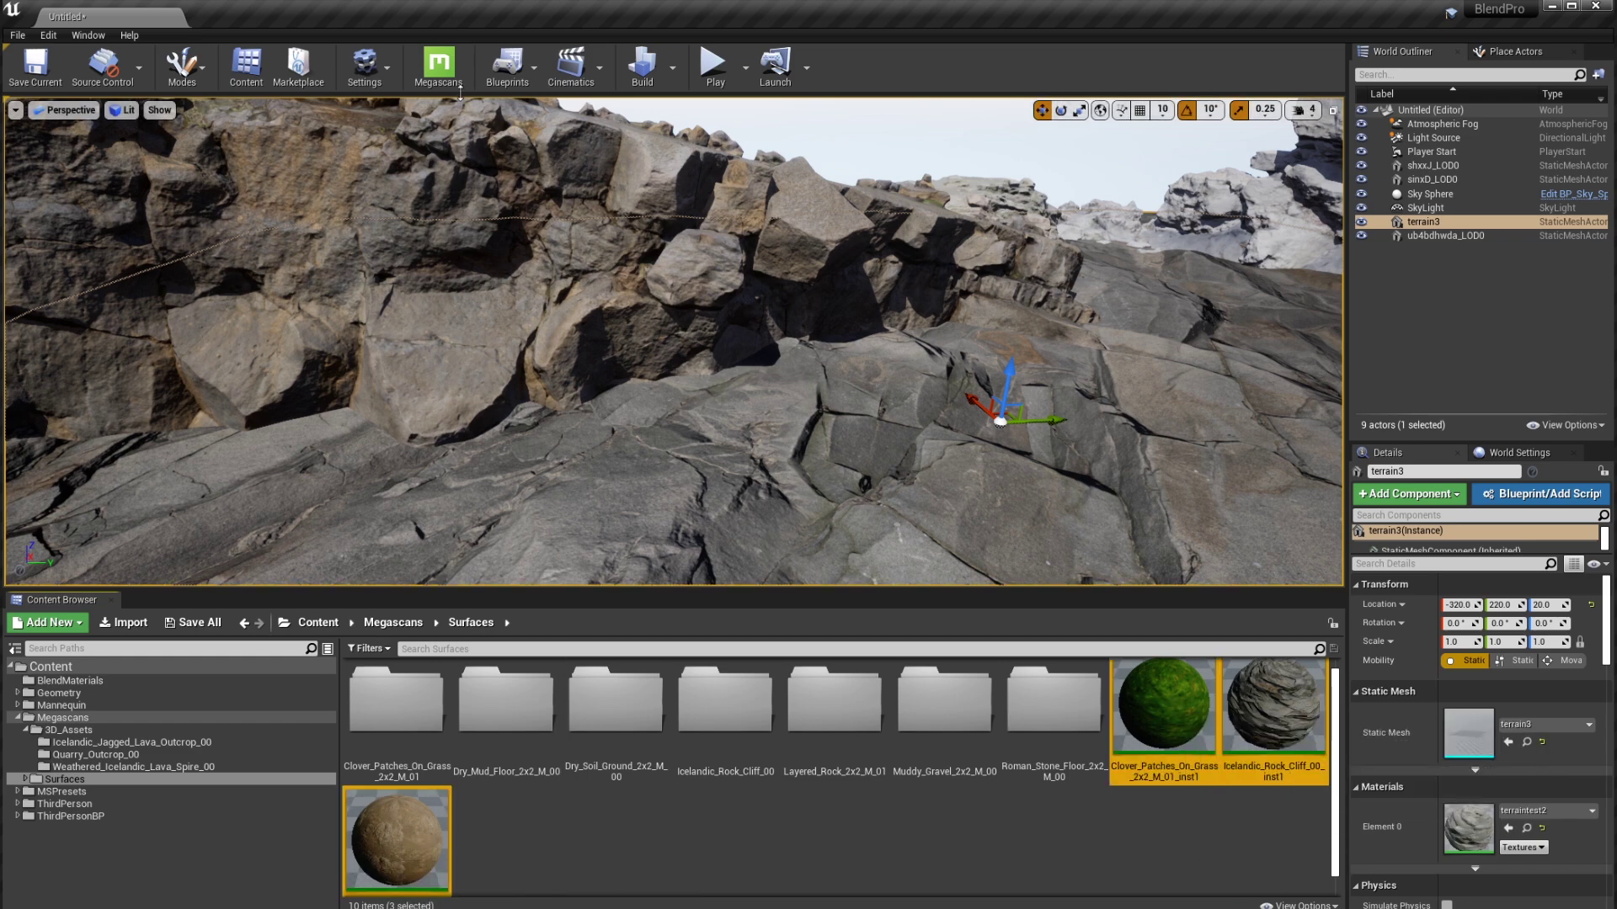
Create a Megascans material blend named BlendTuto2 from the selected material instances, with Enable Displacement turned on
click(438, 64)
click(1322, 549)
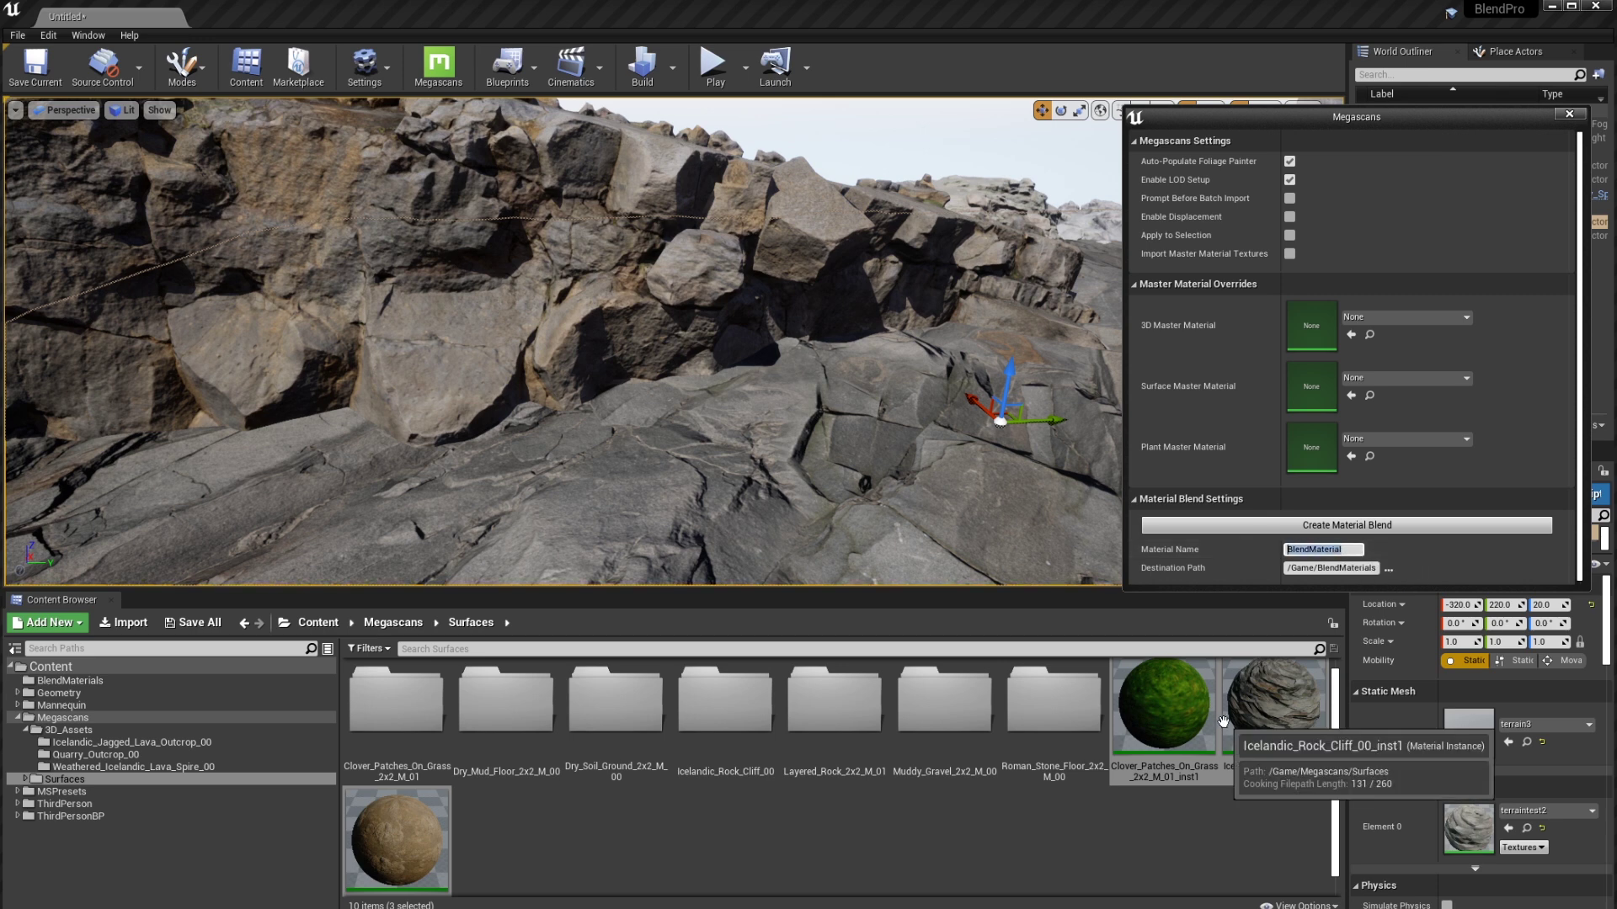
text(BlendTuto2)
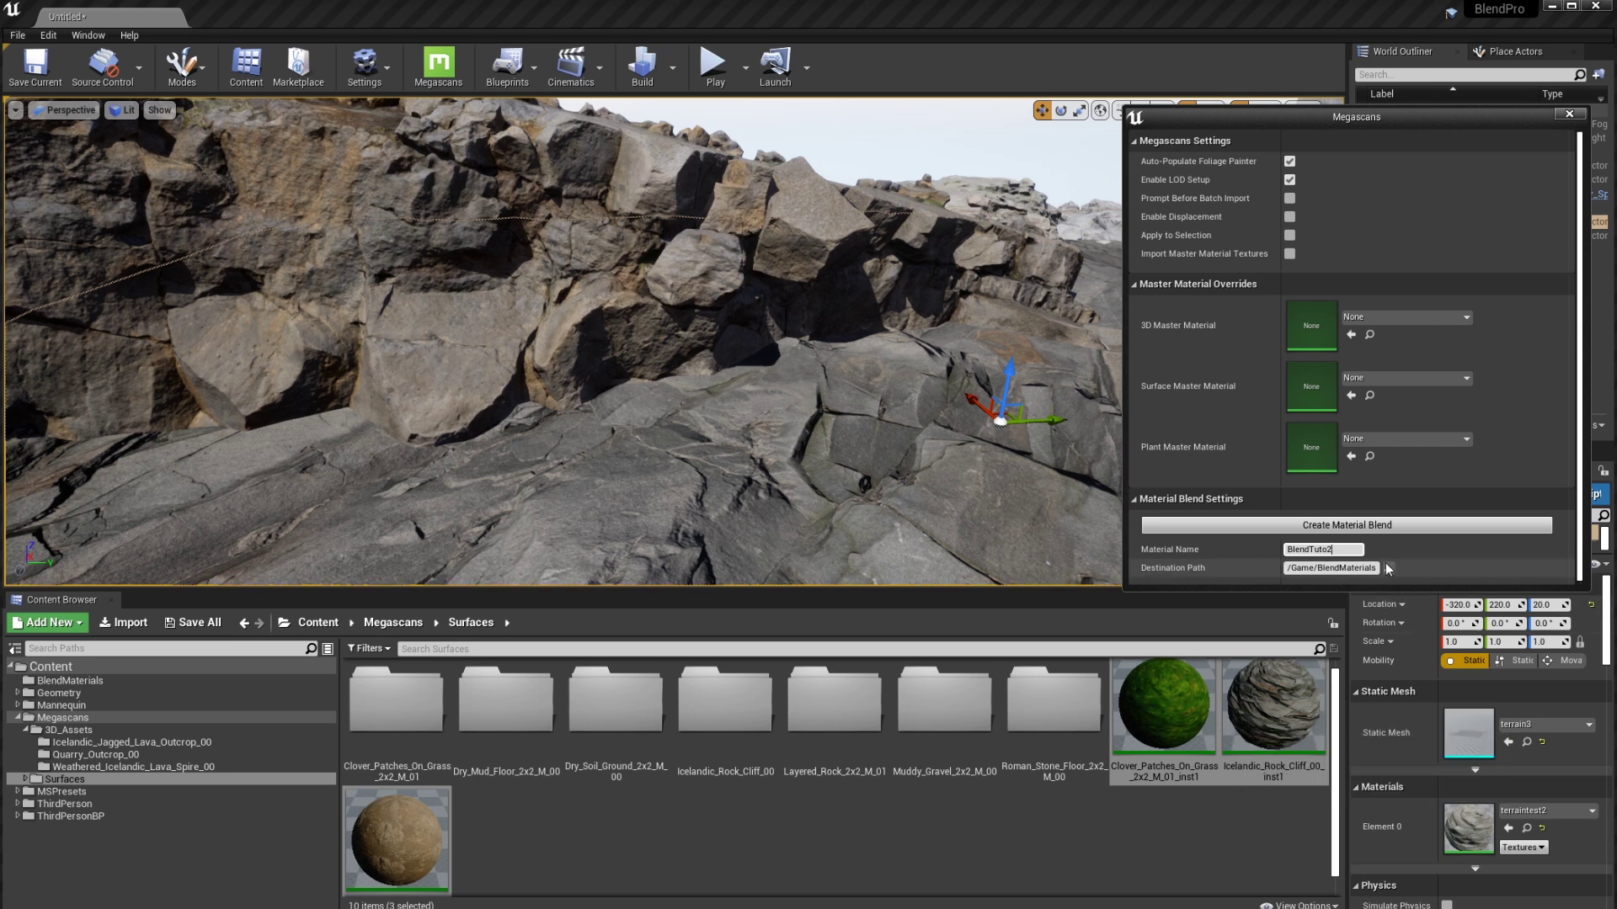
click(1289, 216)
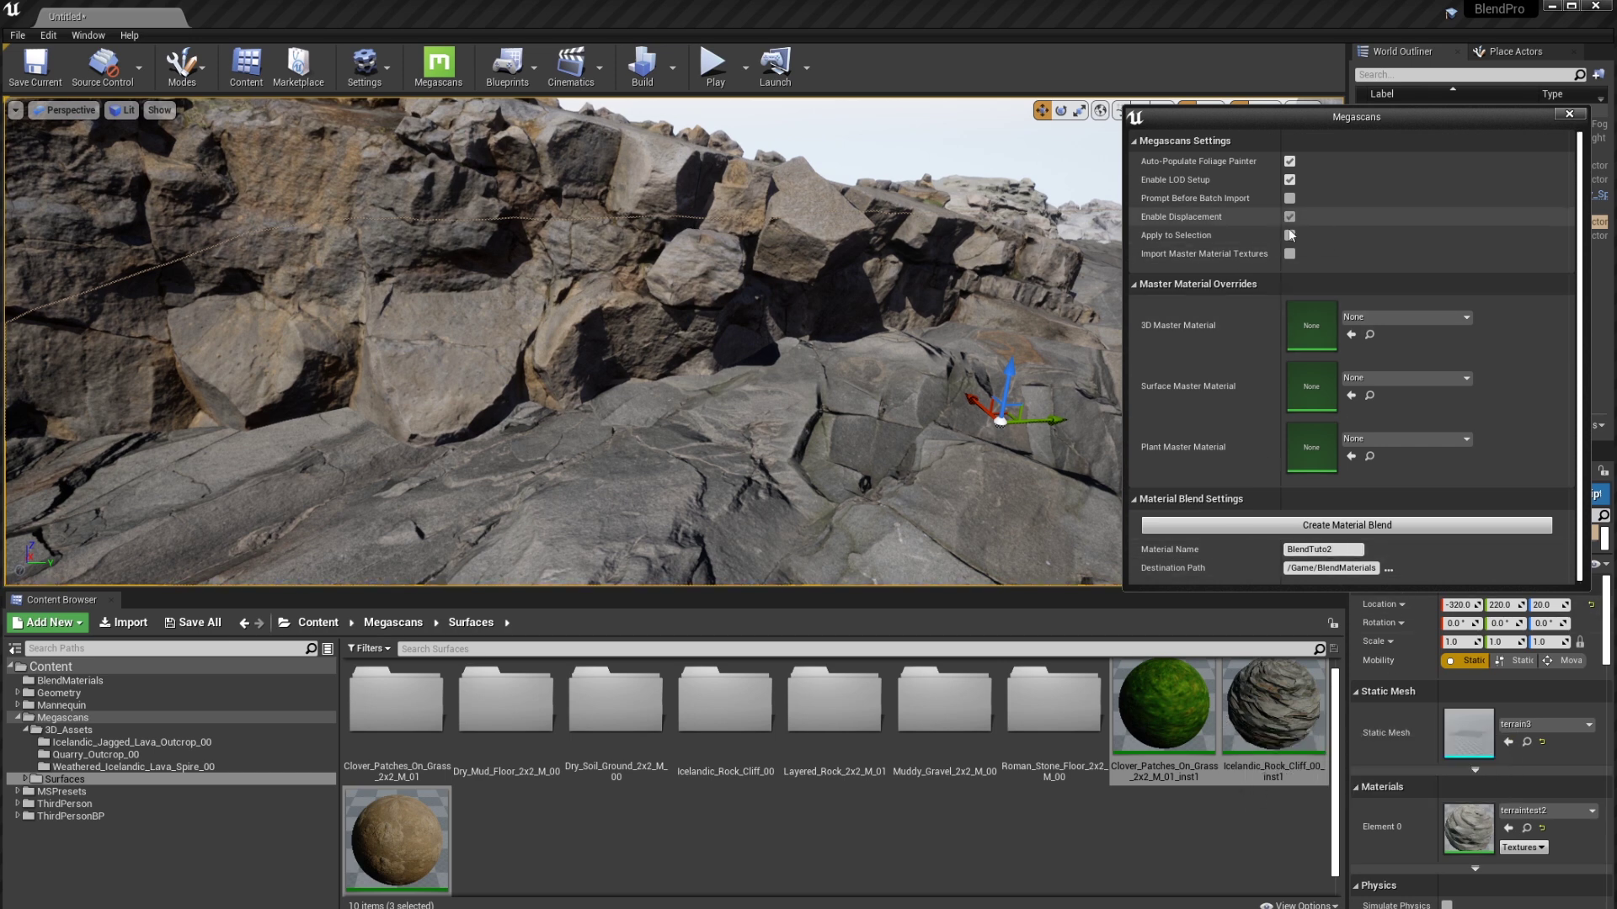
click(1269, 524)
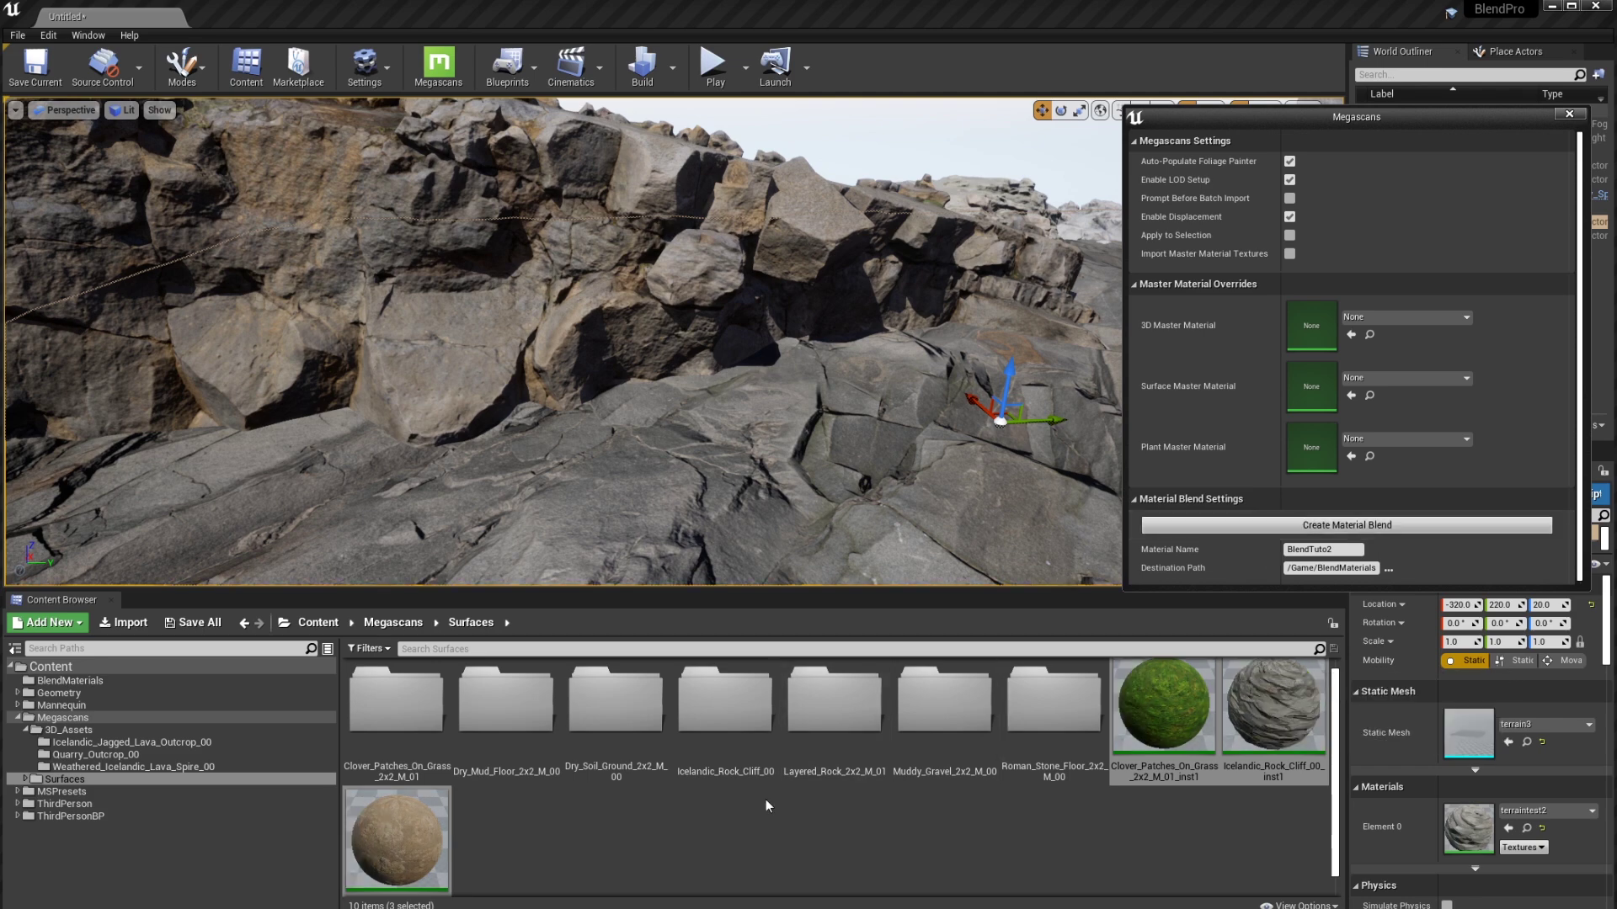
Close the Megascans settings and open the BlendTuto2 material instance from the BlendMaterials folder
click(1568, 114)
click(89, 682)
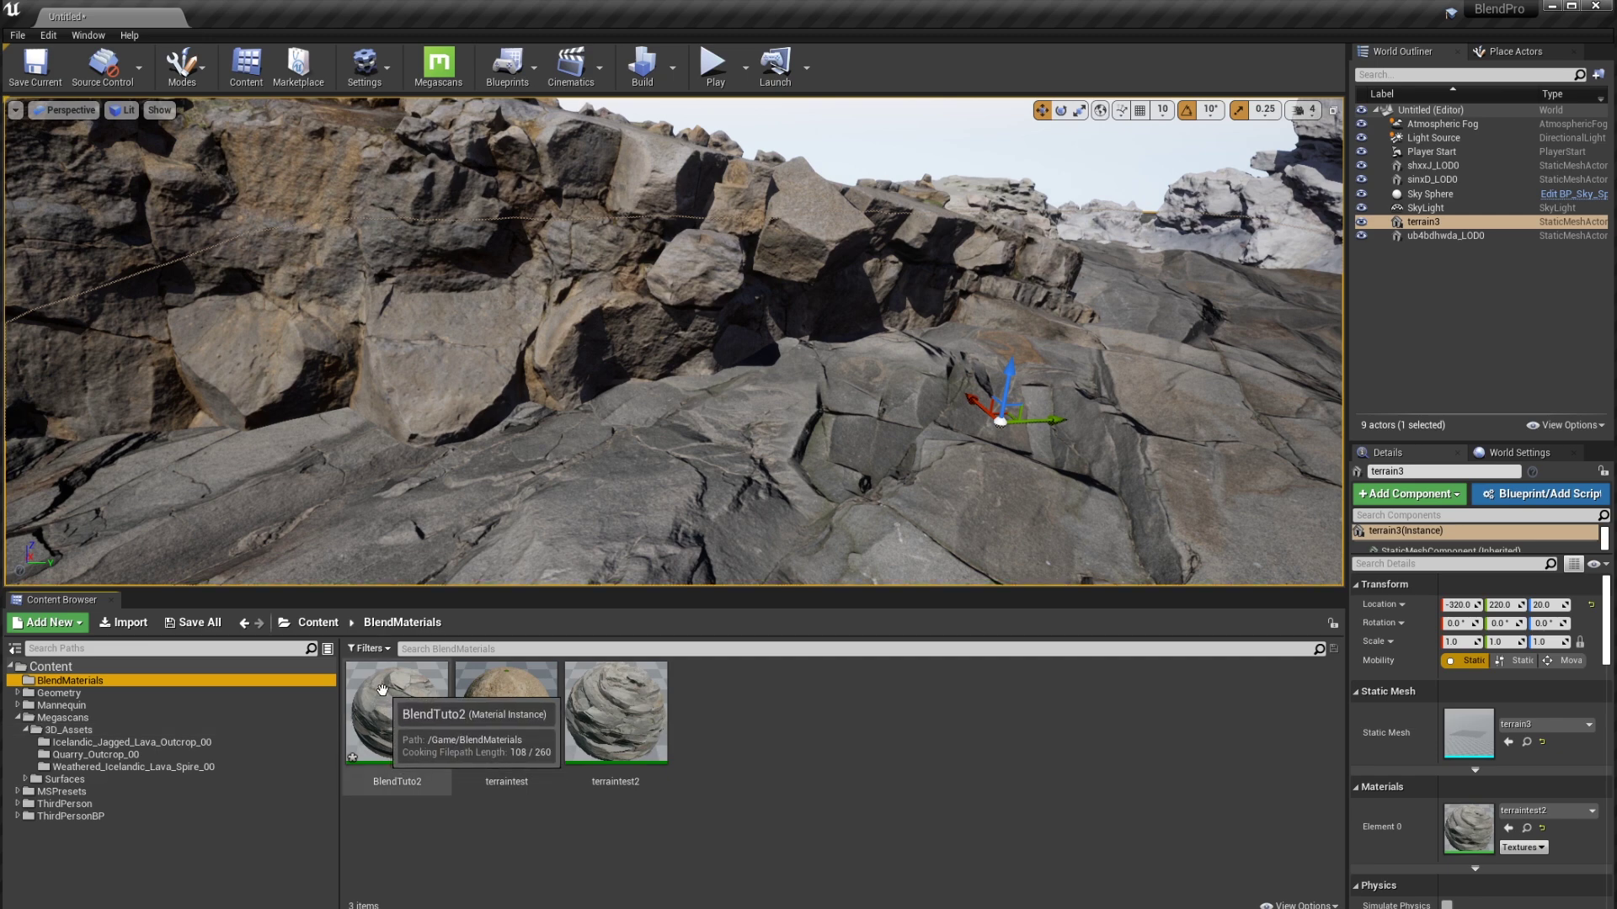
double_click(389, 717)
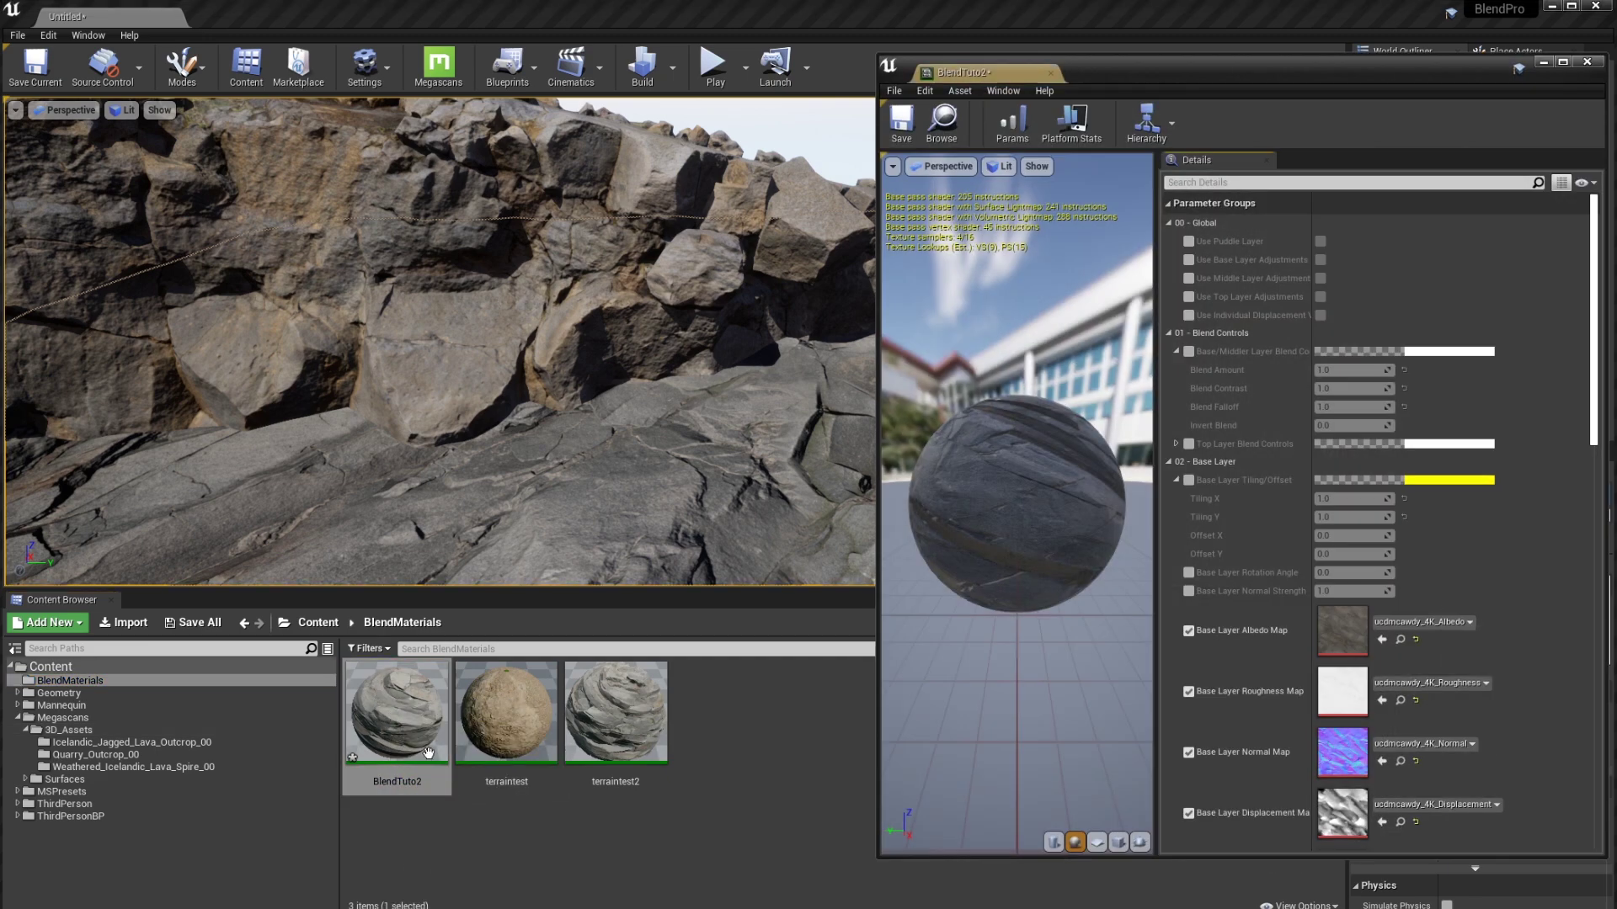
Look through the BlendTuto2 parameter groups from Global to Displacement and widen the material instance editor
scroll(1386, 514, down, 3)
scroll(1351, 507, down, 10)
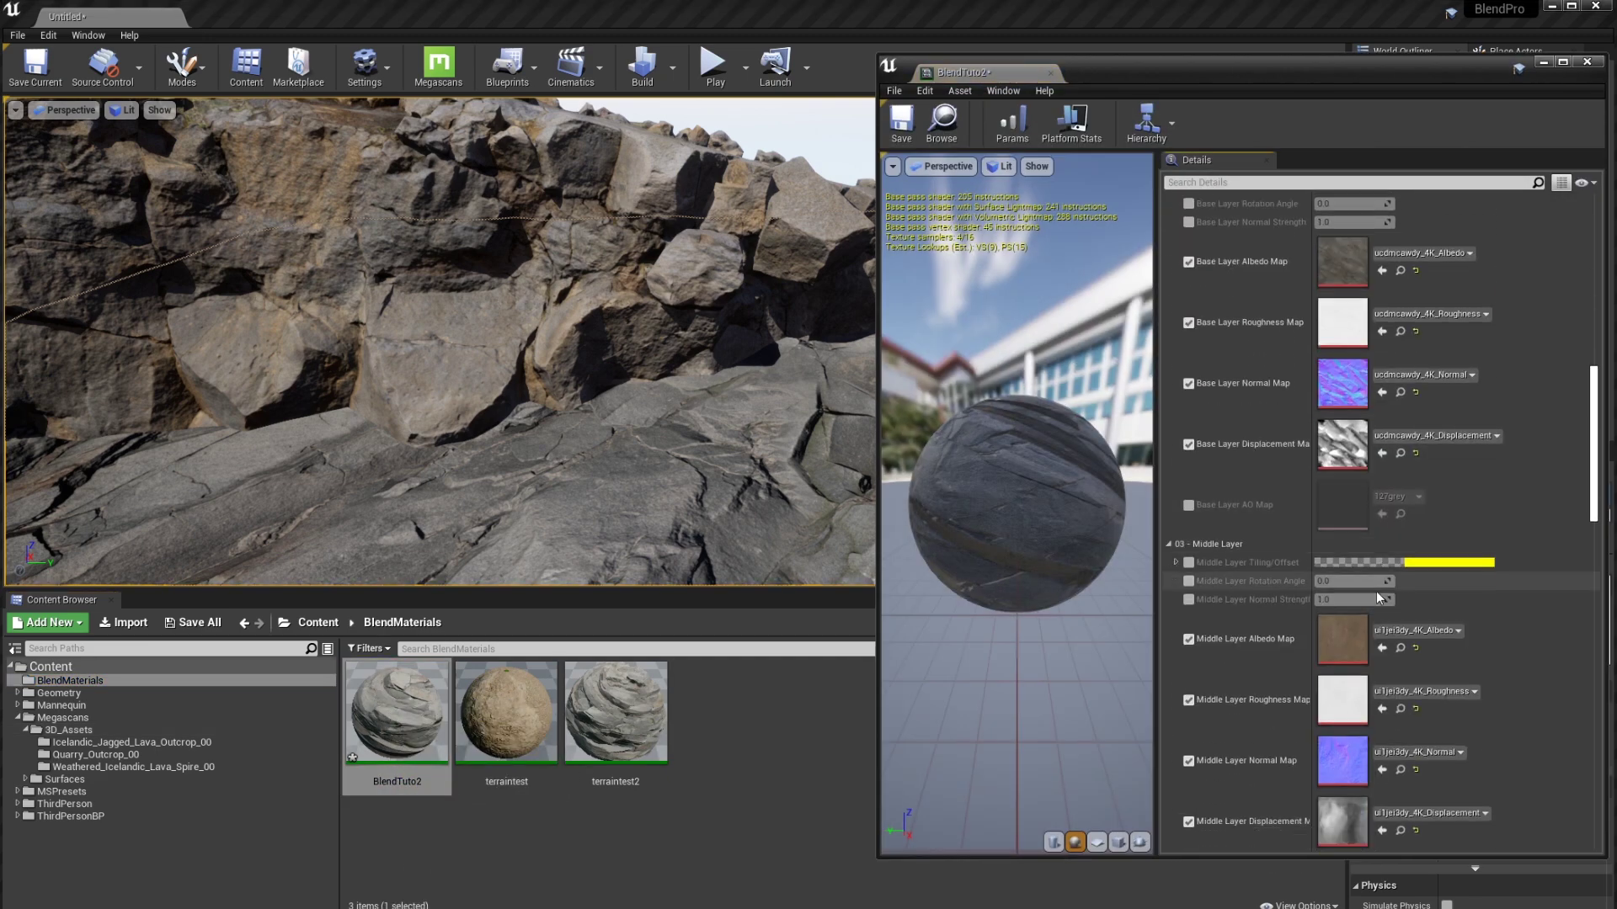
scroll(1305, 560, down, 3)
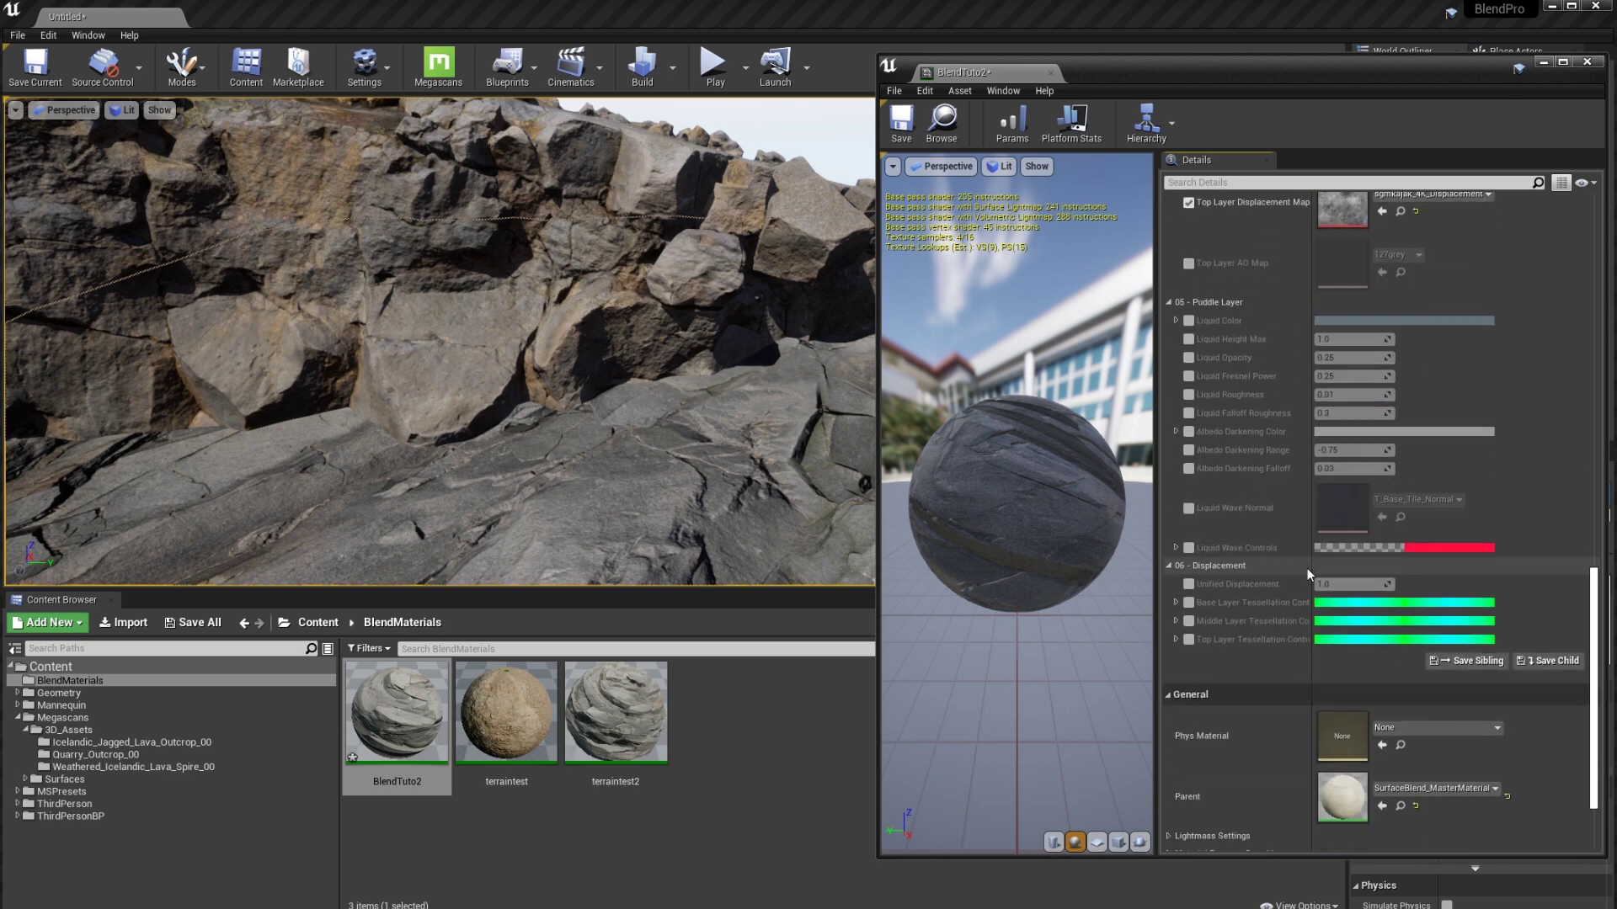
drag(1596, 598, 1595, 224)
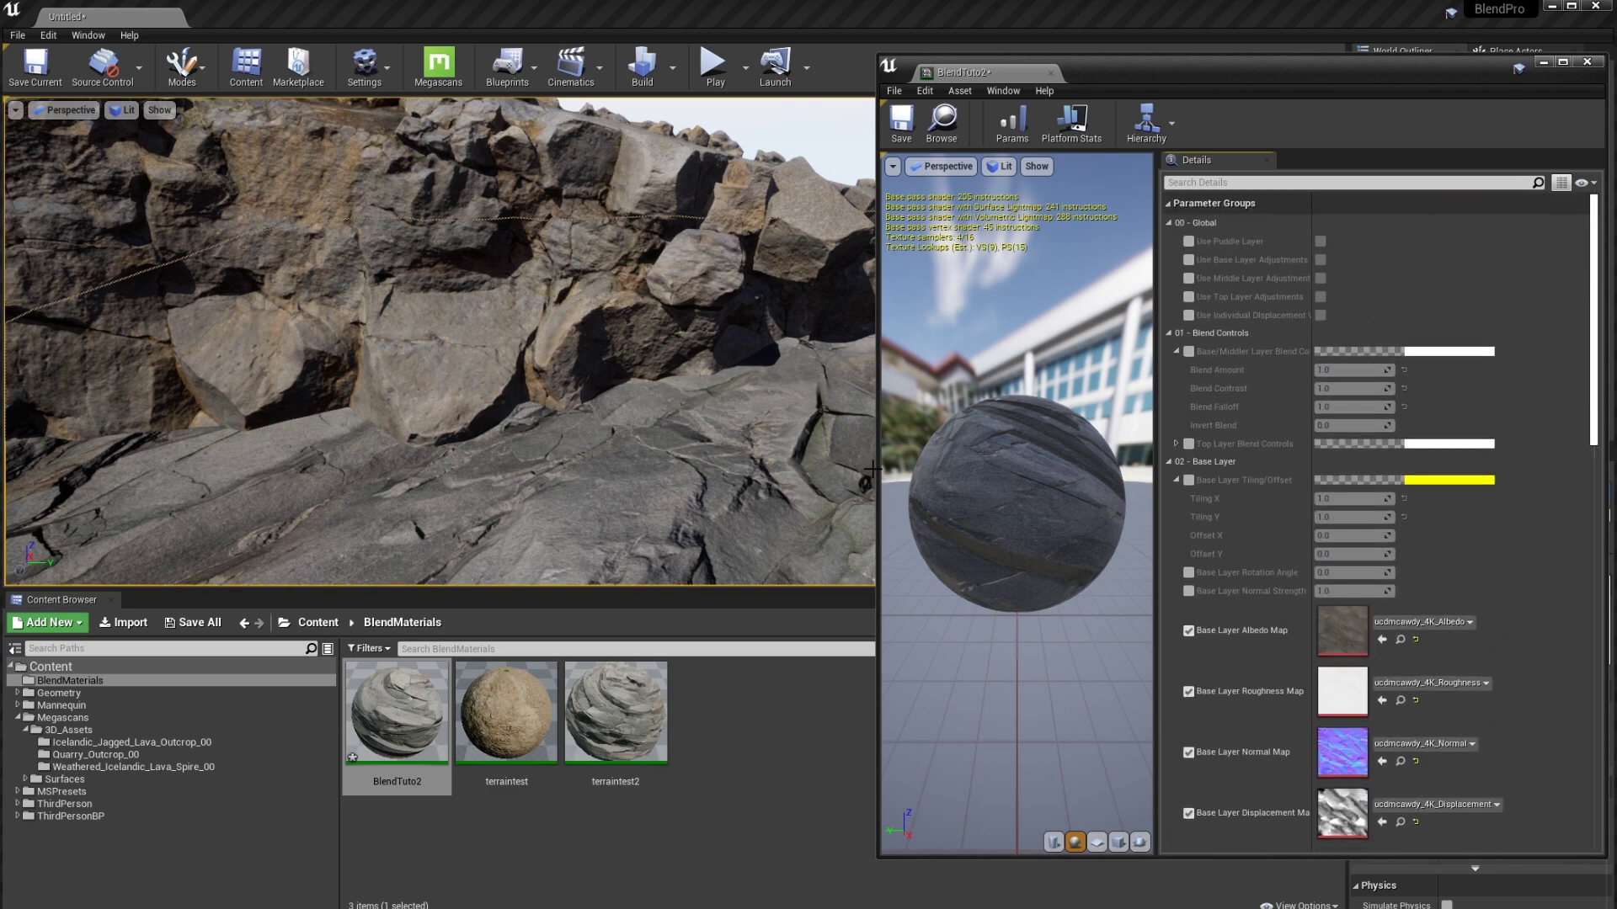
drag(877, 468, 378, 431)
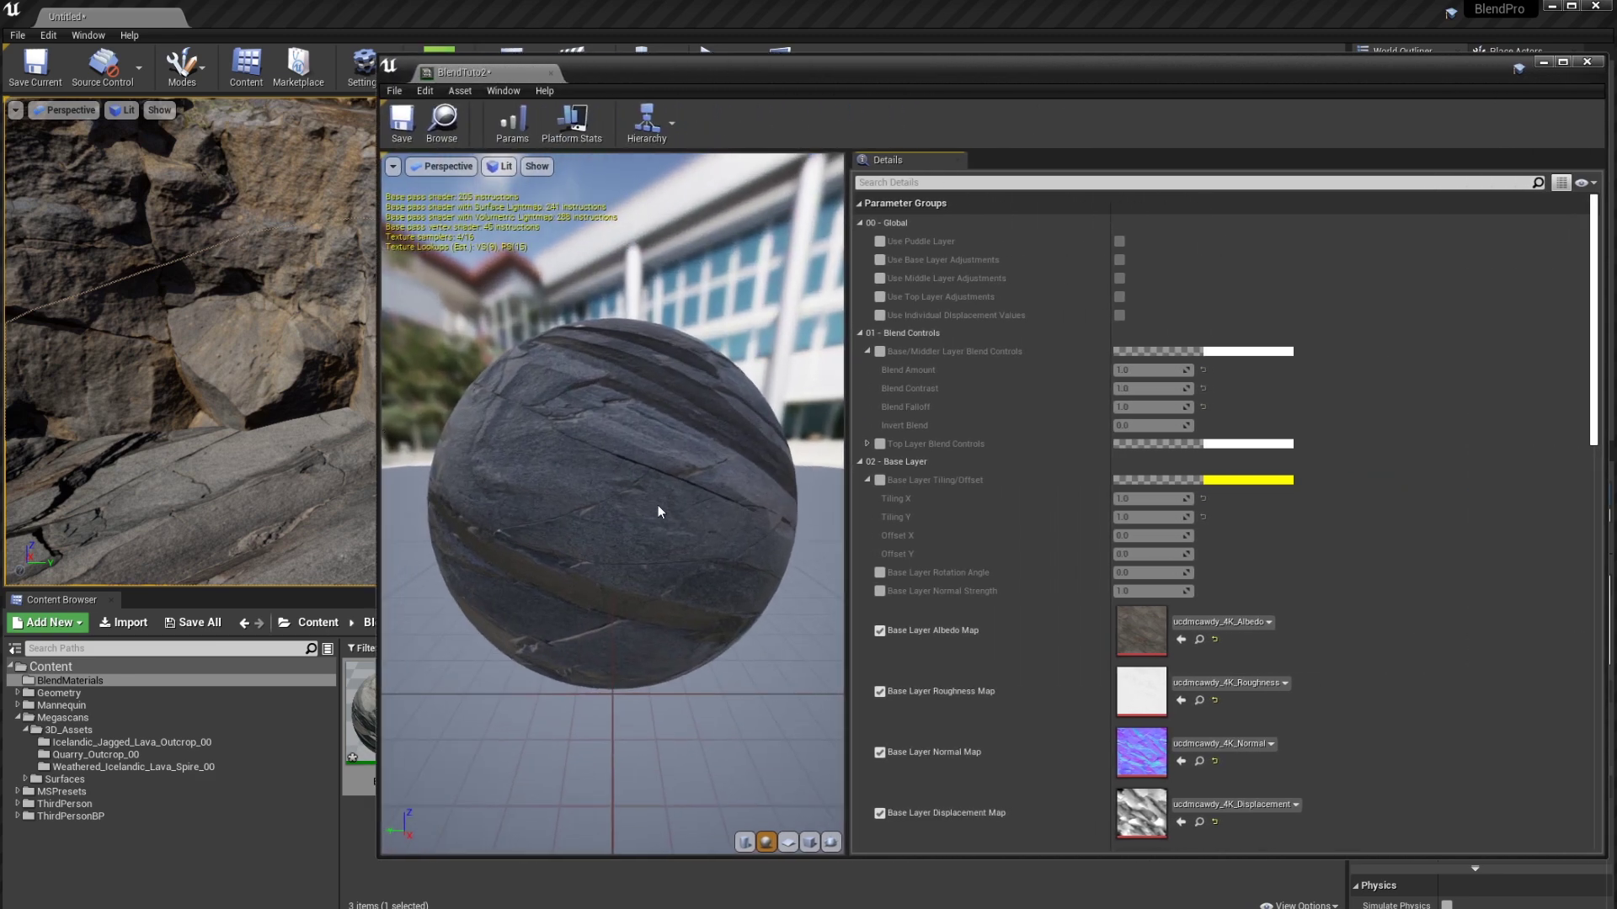
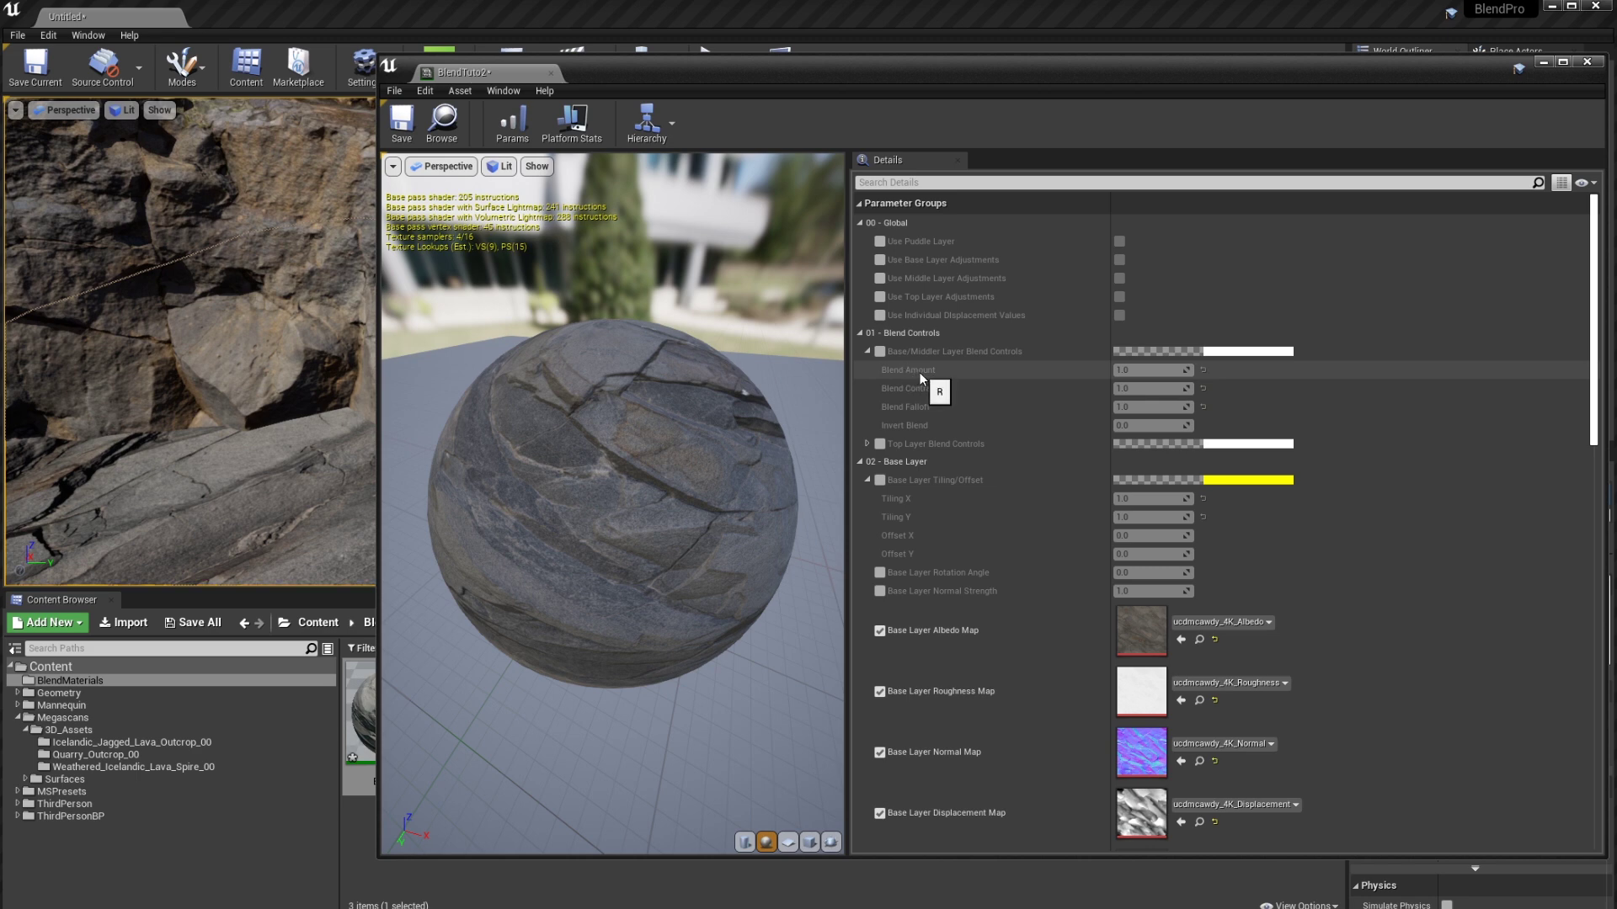
Override and turn on the puddle layer, the base, middle and top layer adjustments, and individual displacement values in the Global parameters
click(880, 243)
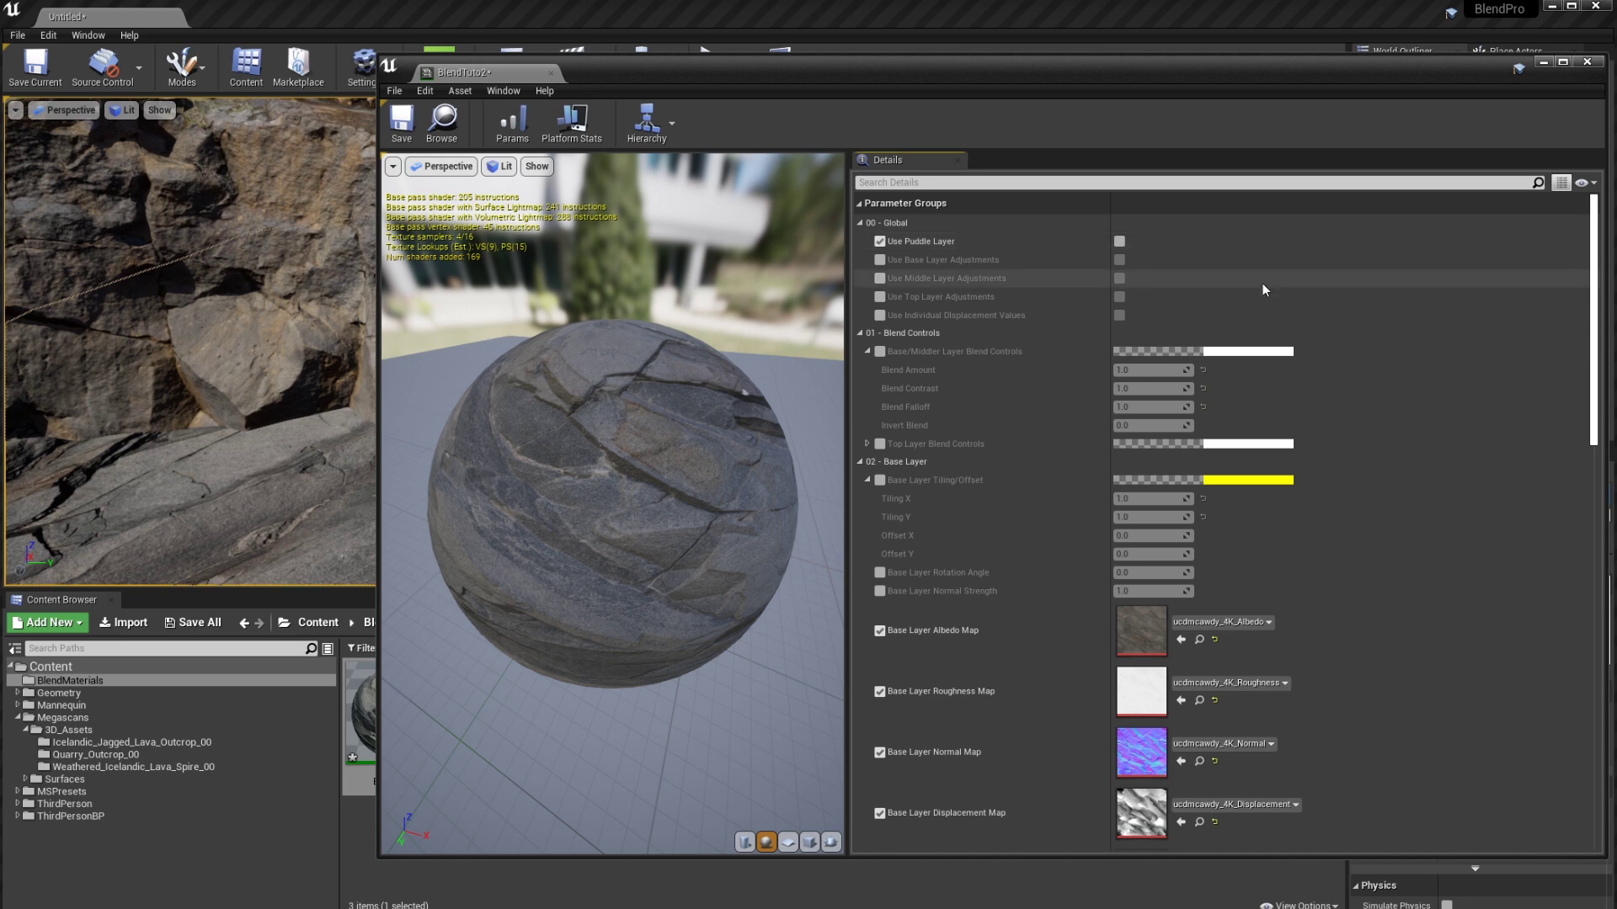
click(1119, 242)
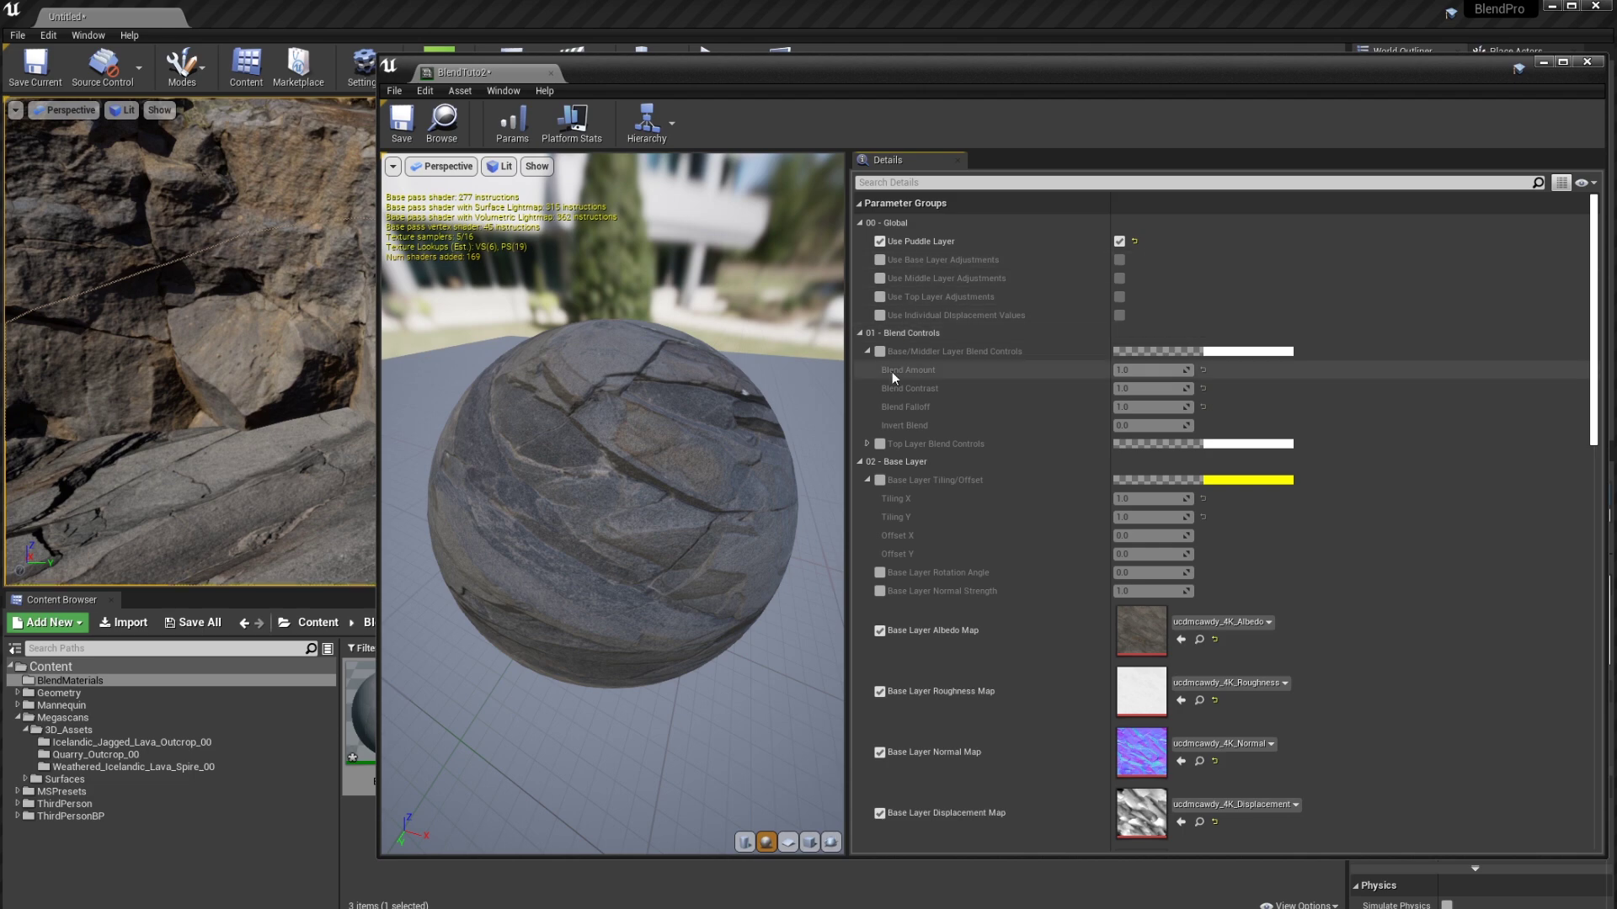
click(880, 259)
click(880, 278)
click(880, 297)
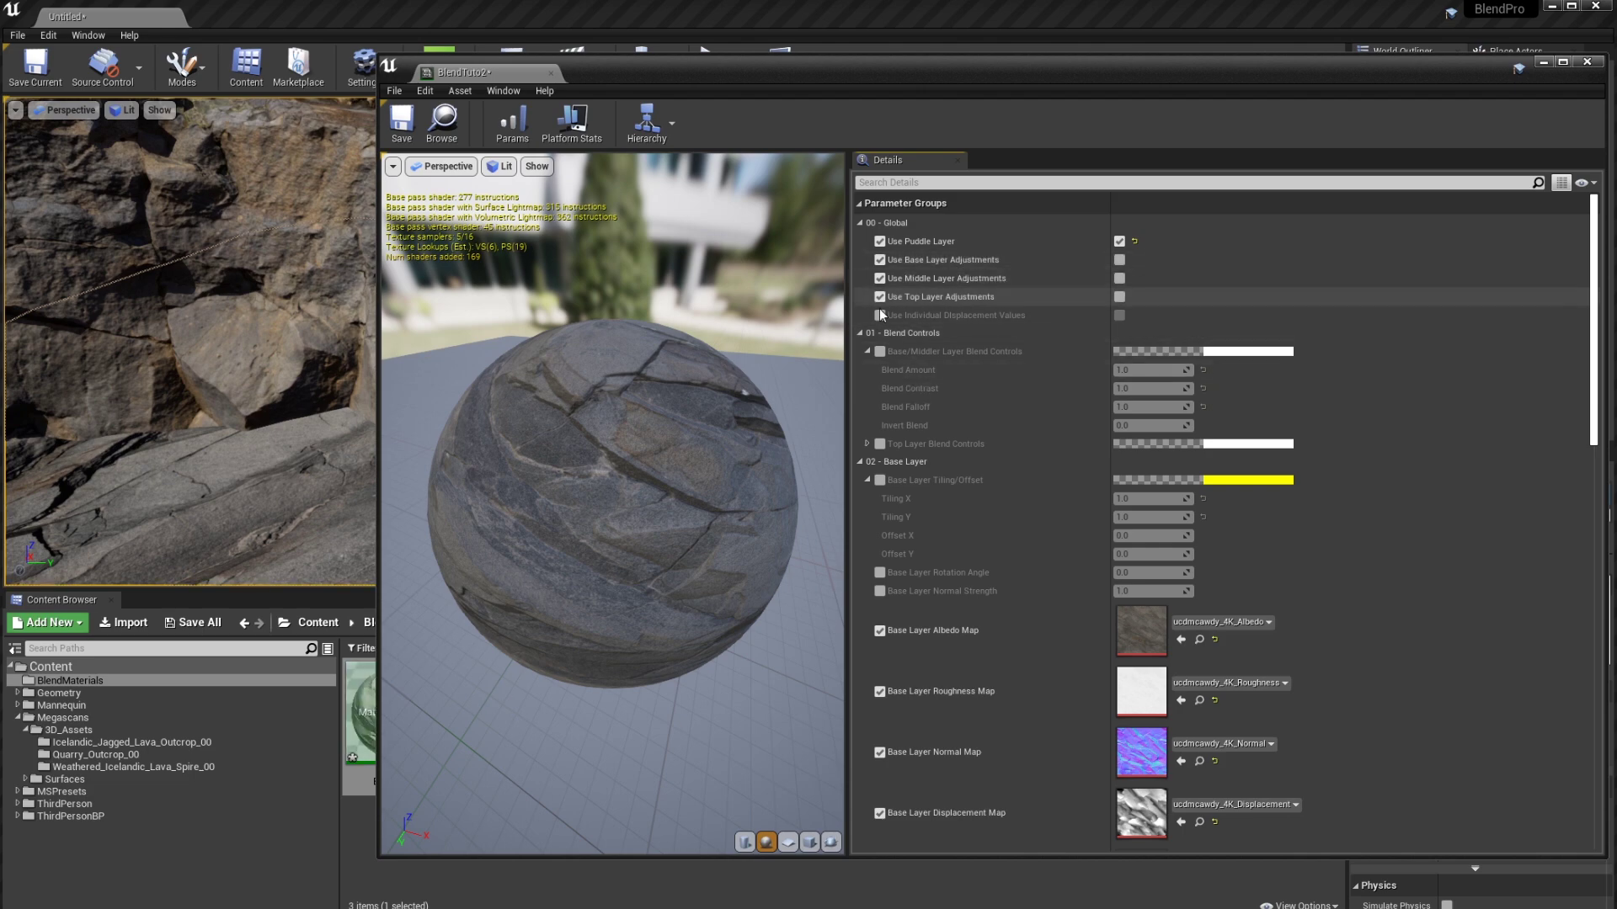
click(880, 315)
click(1119, 260)
click(1119, 277)
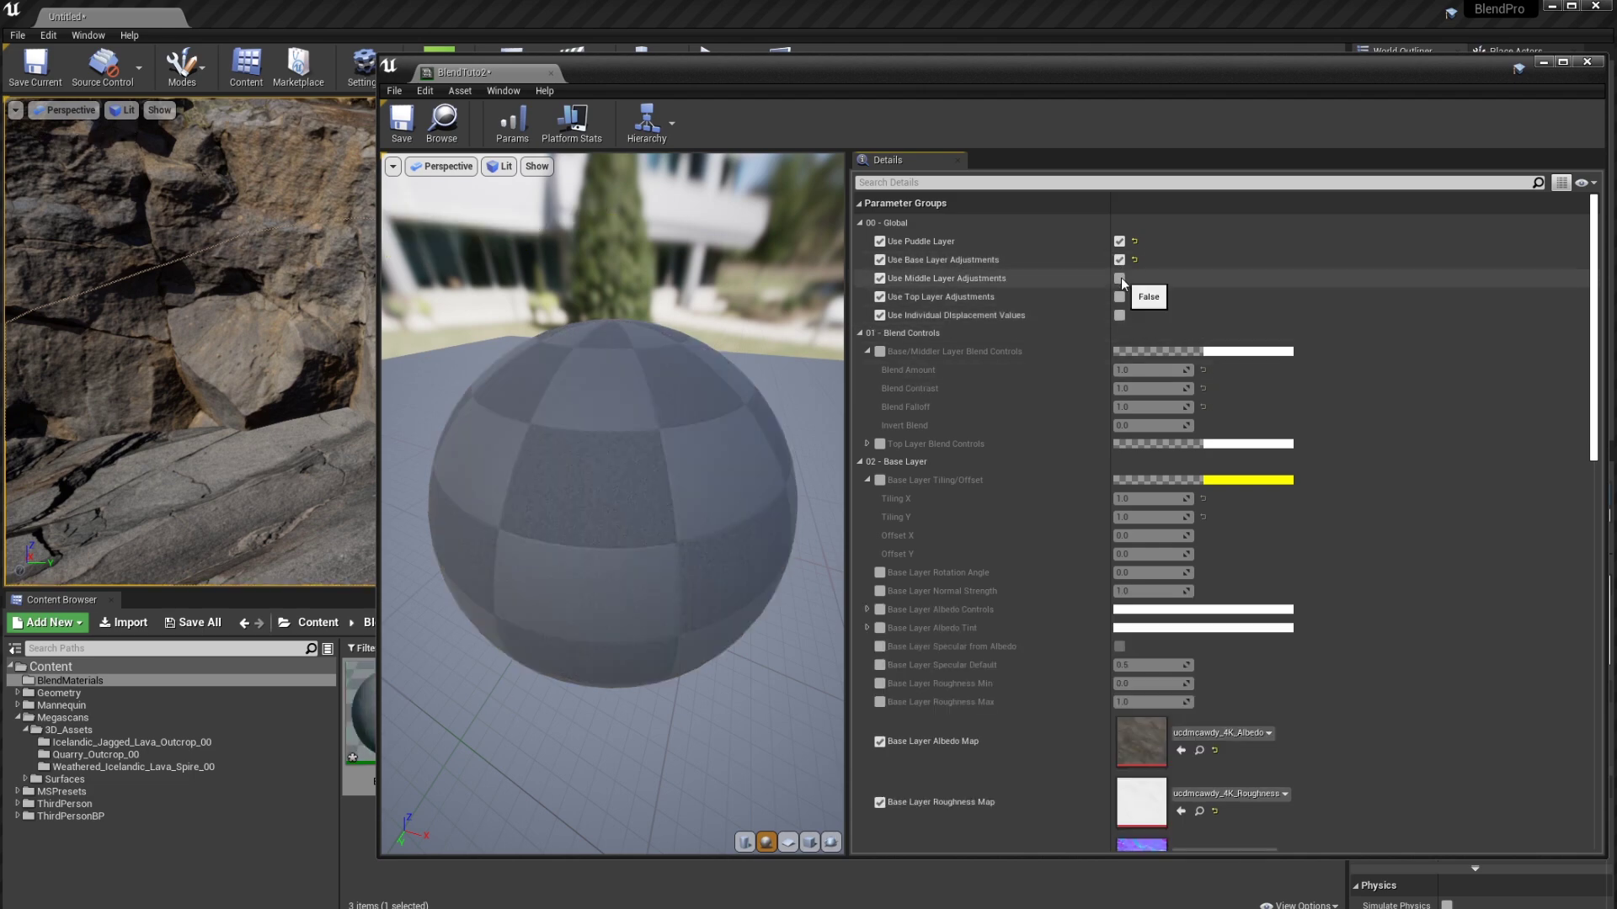
click(1119, 296)
click(1119, 315)
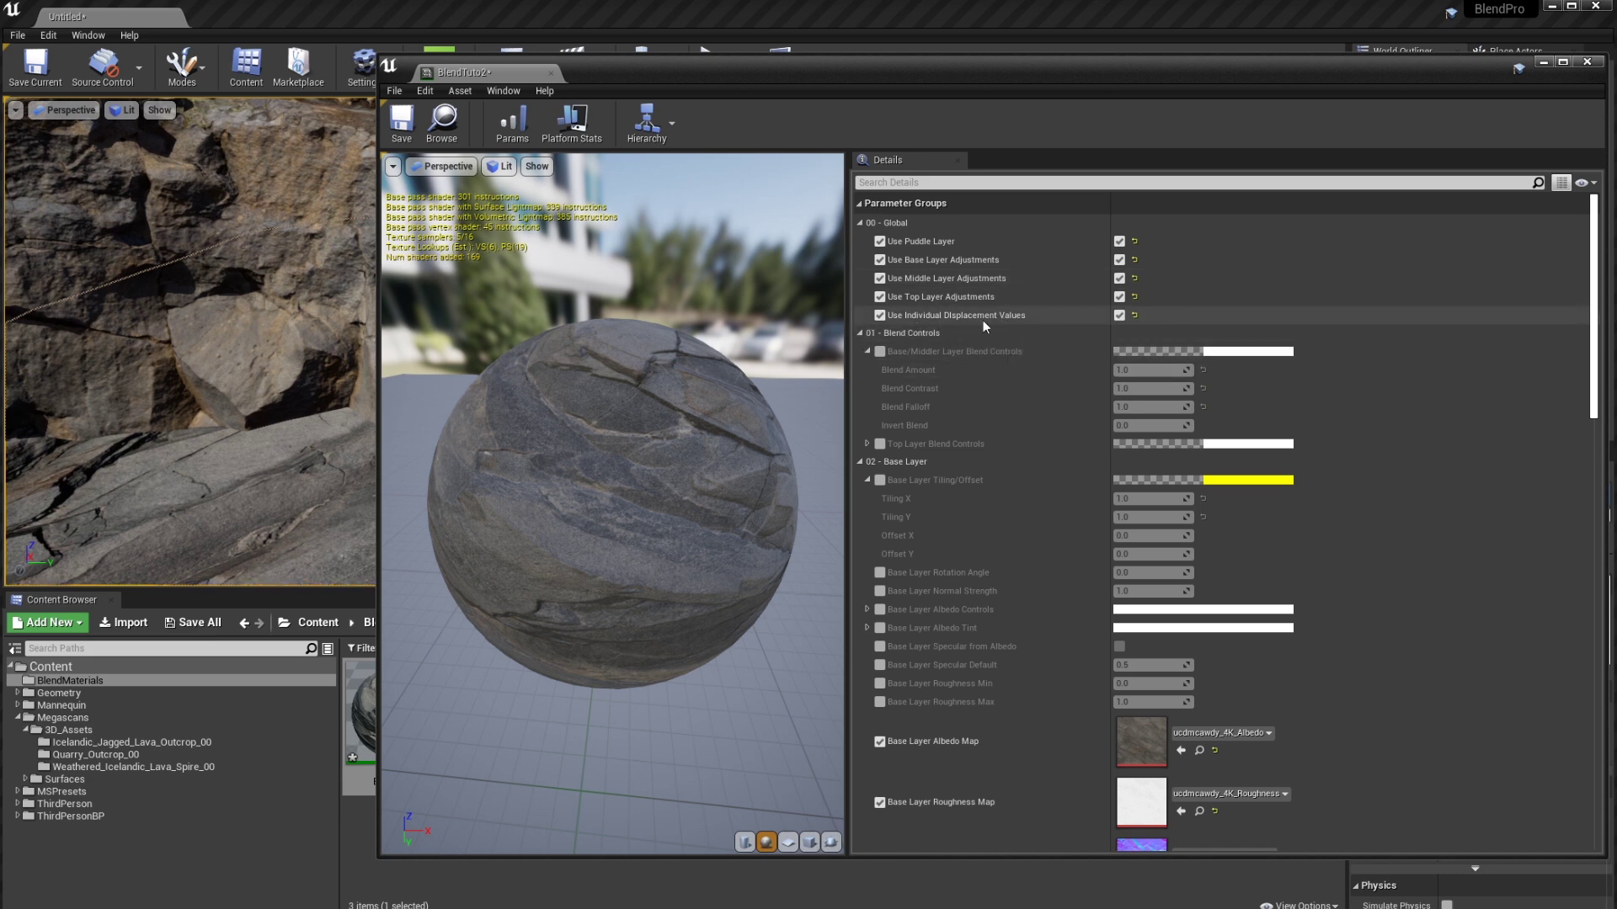
Move the material instance editor aside and apply the BlendTuto2 material to the terrain3 mesh in the level
scroll(983, 320, down, 1)
scroll(1019, 370, up, 1)
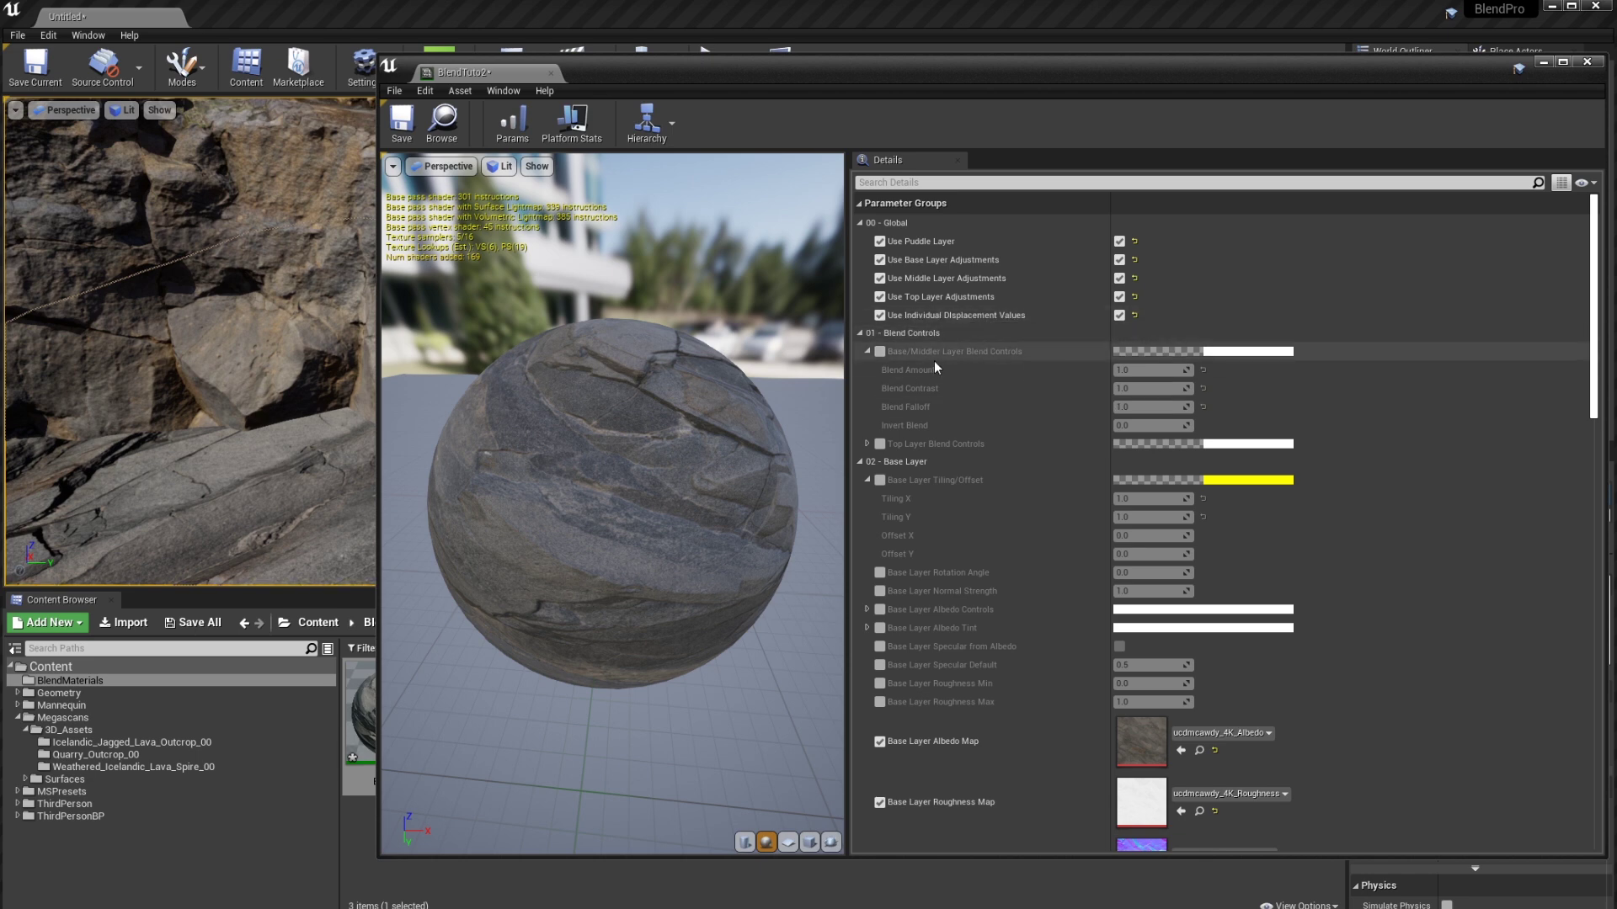
scroll(1103, 605, down, 5)
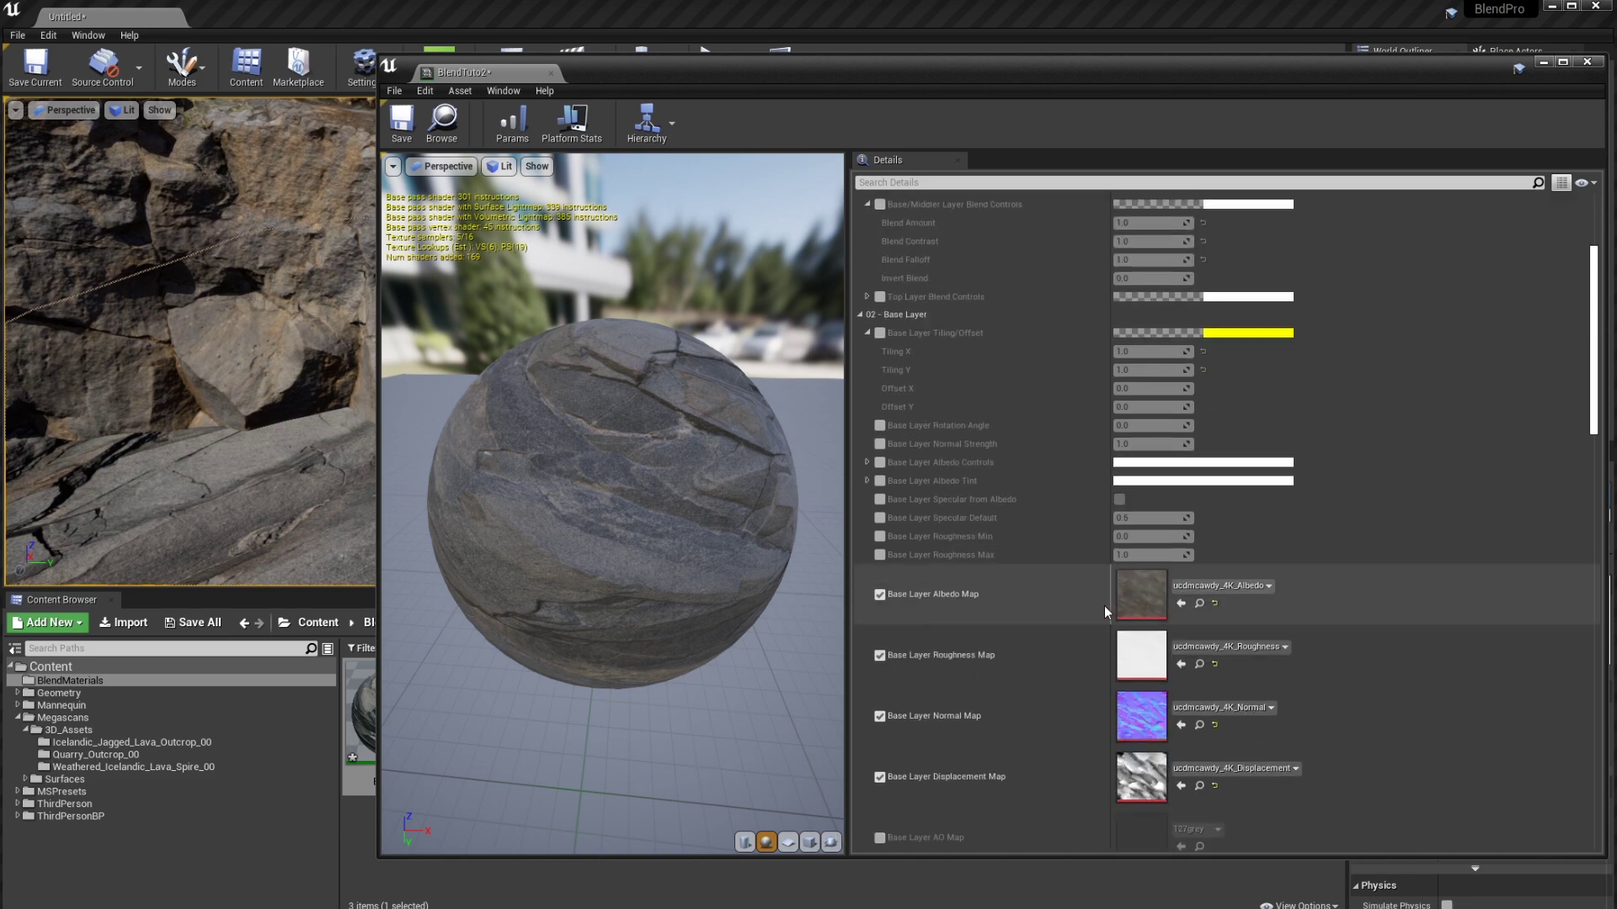
scroll(1072, 650, down, 2)
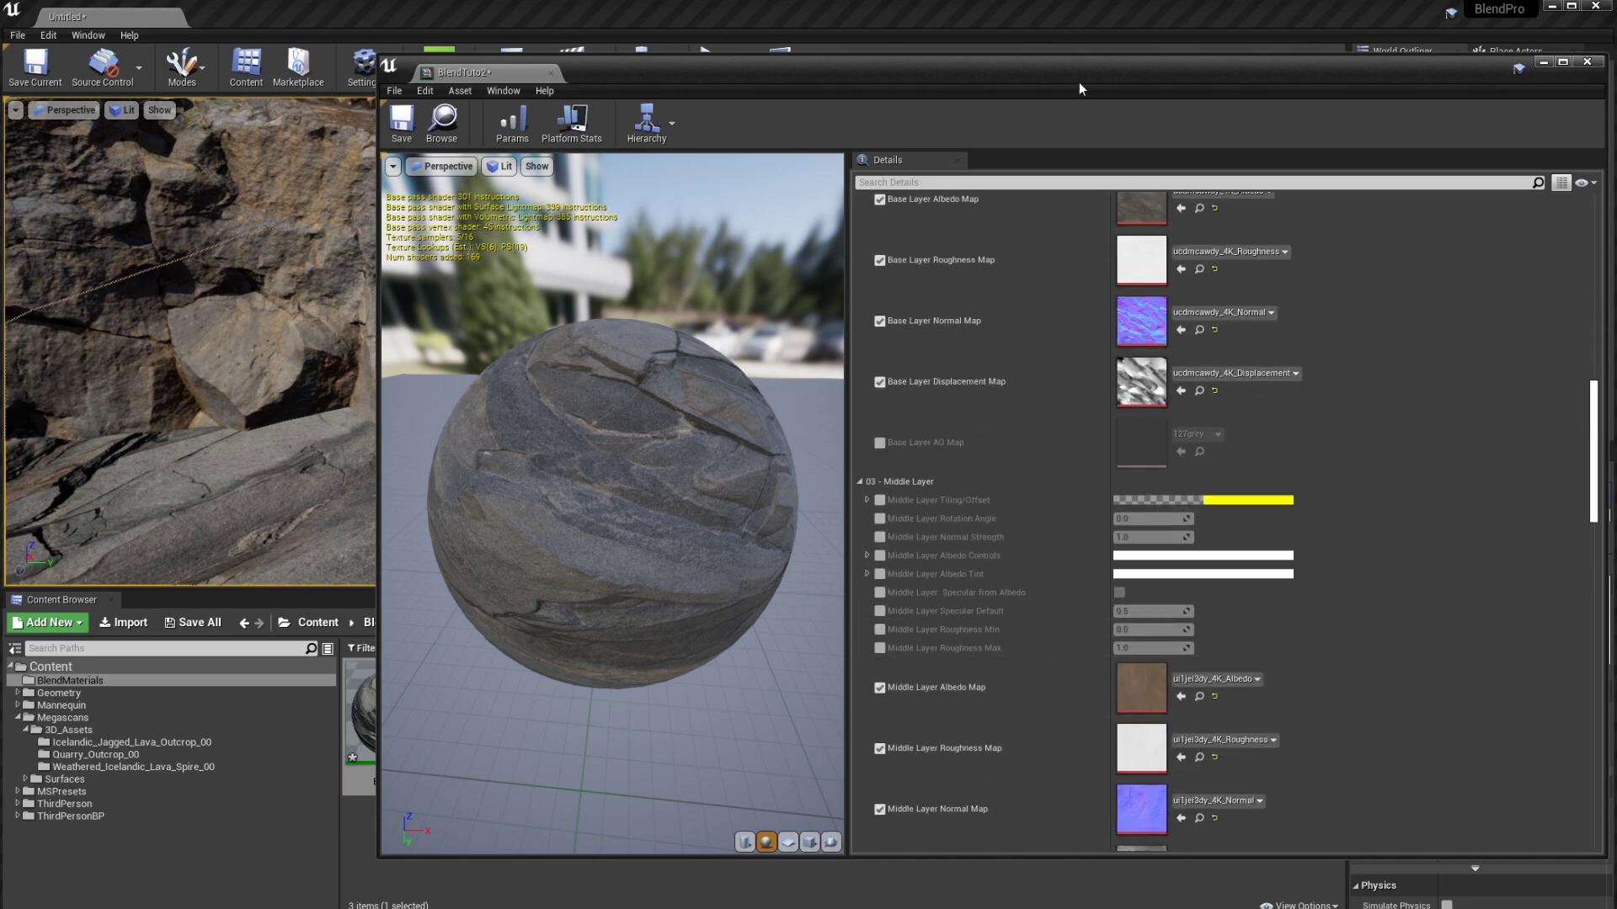
drag(1059, 72, 1616, 48)
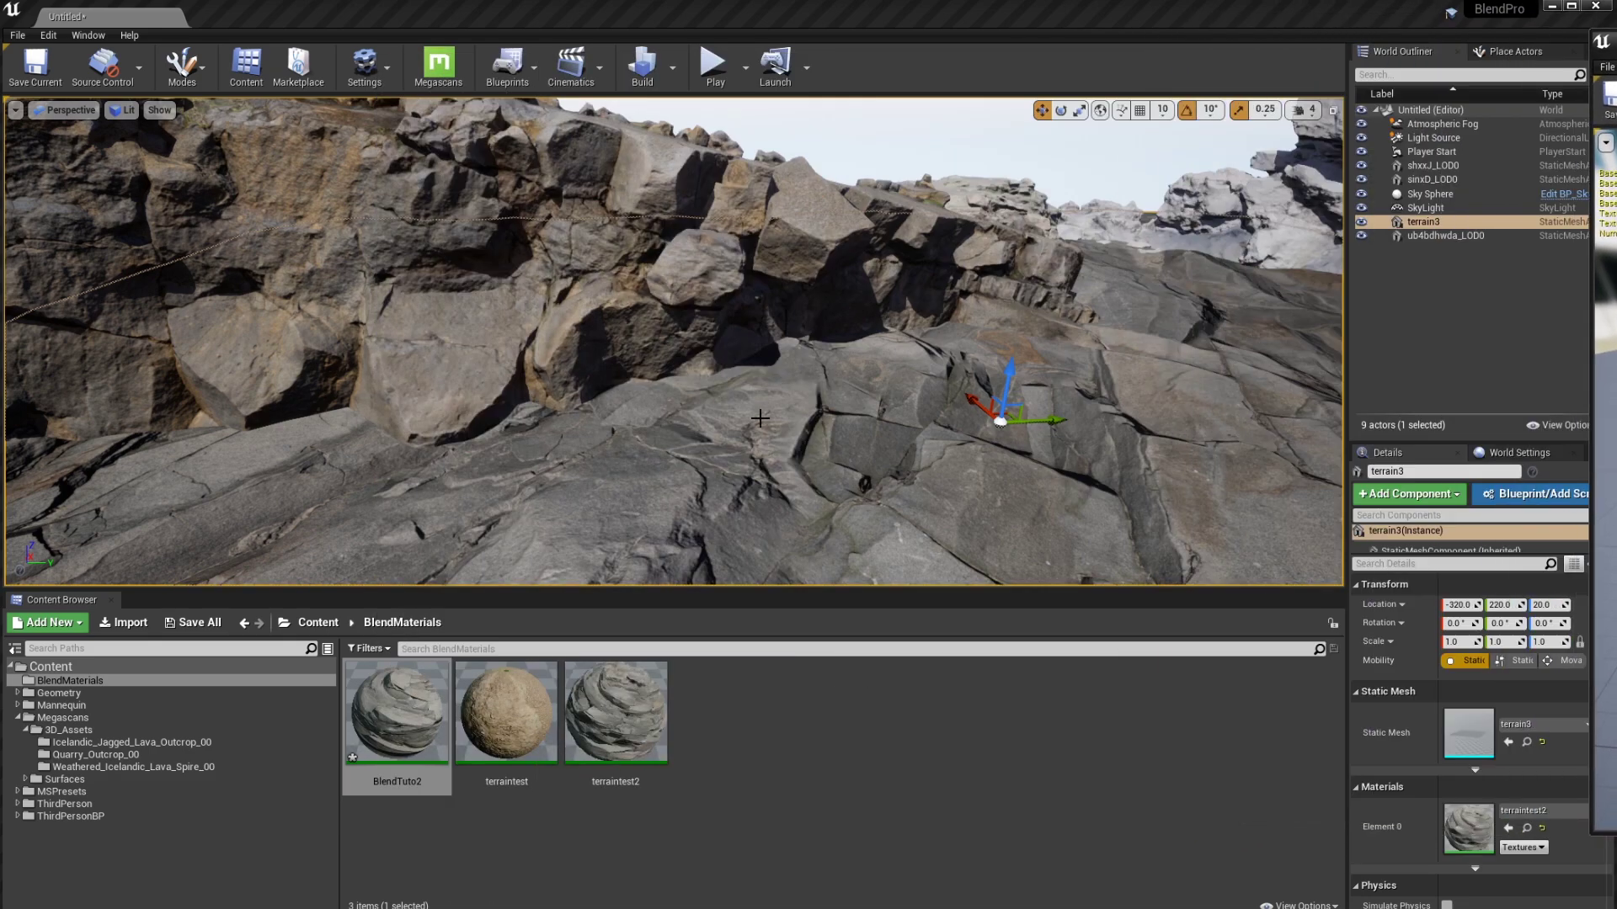
right_drag(985, 472, 1047, 522)
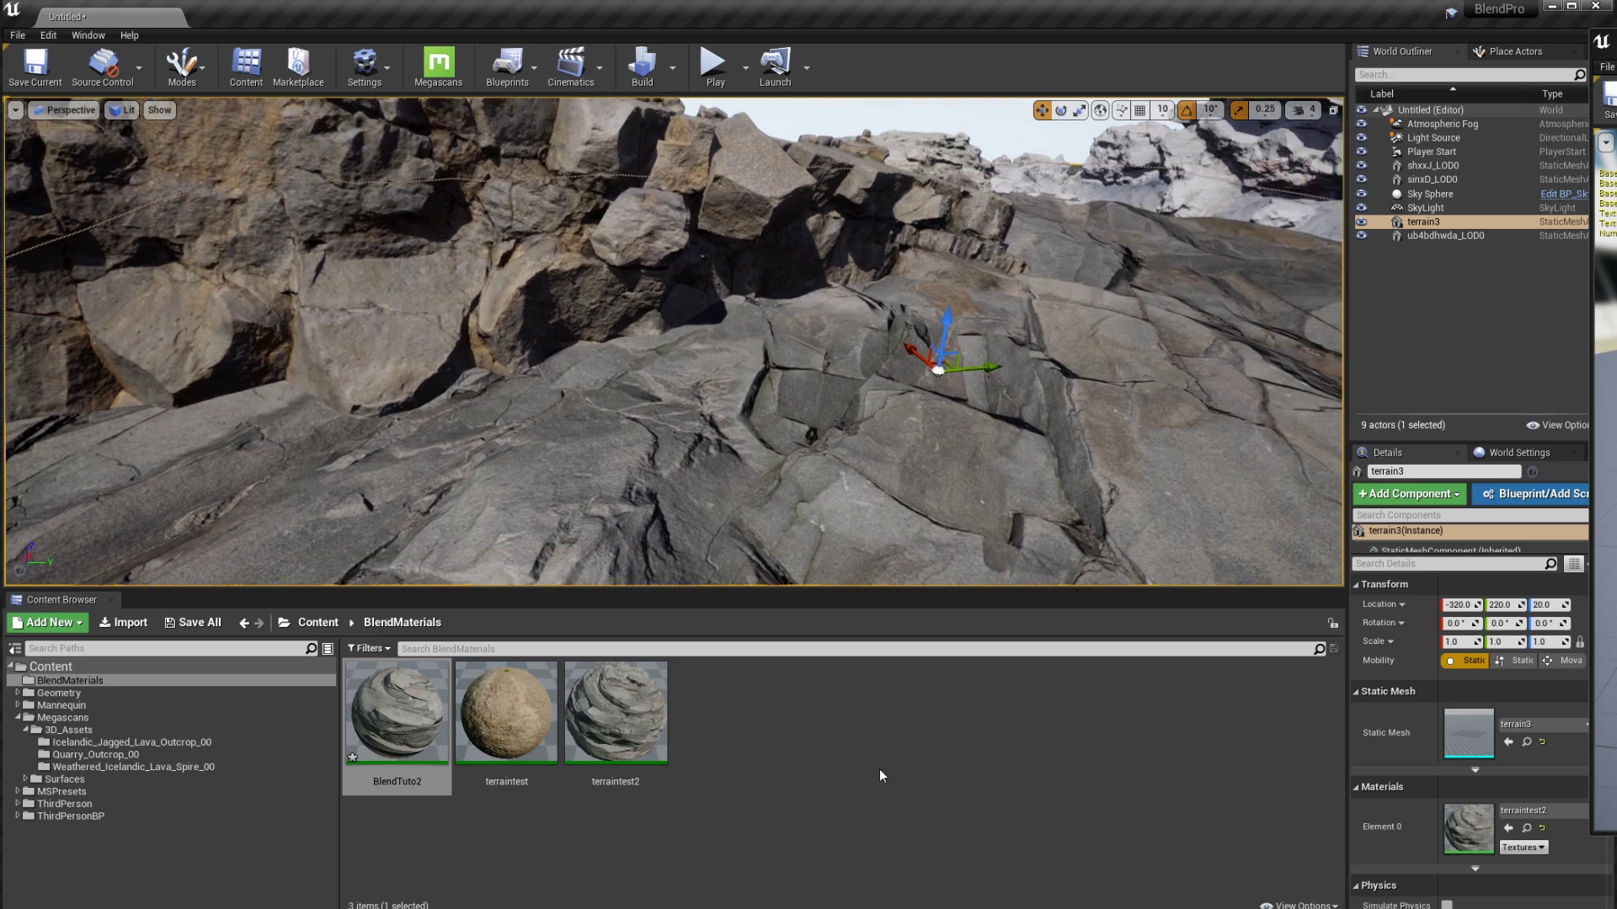
drag(412, 722, 722, 534)
right_drag(722, 534, 734, 493)
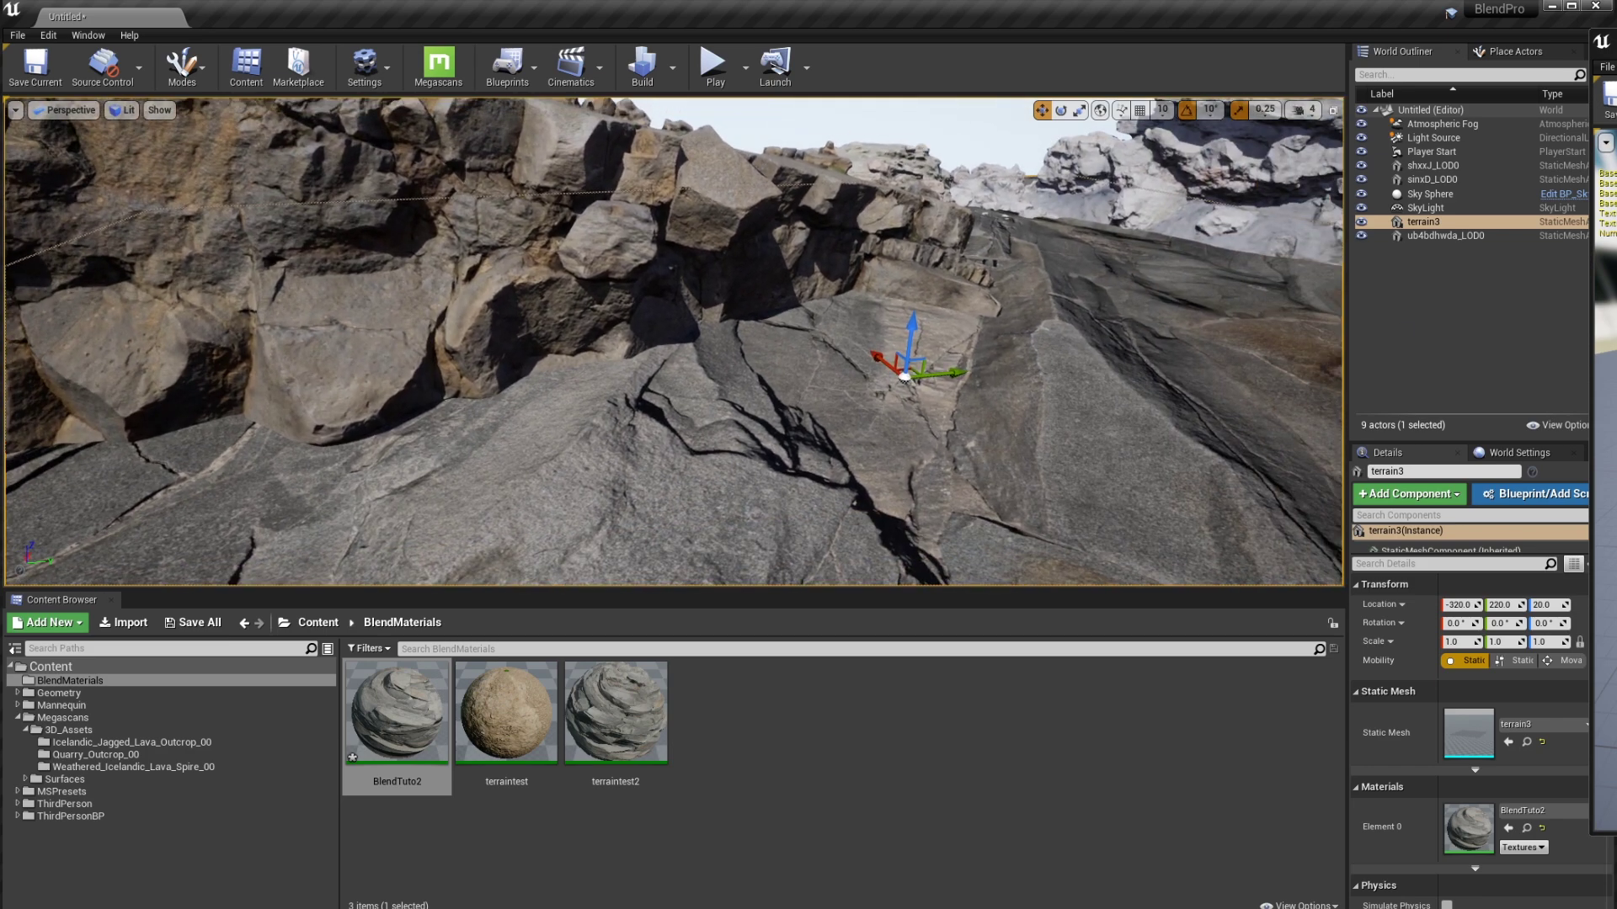
Bring back the BlendTuto2 editor, shrink it to mainly its parameter list beside the level view, and deselect the terrain
drag(1616, 48, 1061, 66)
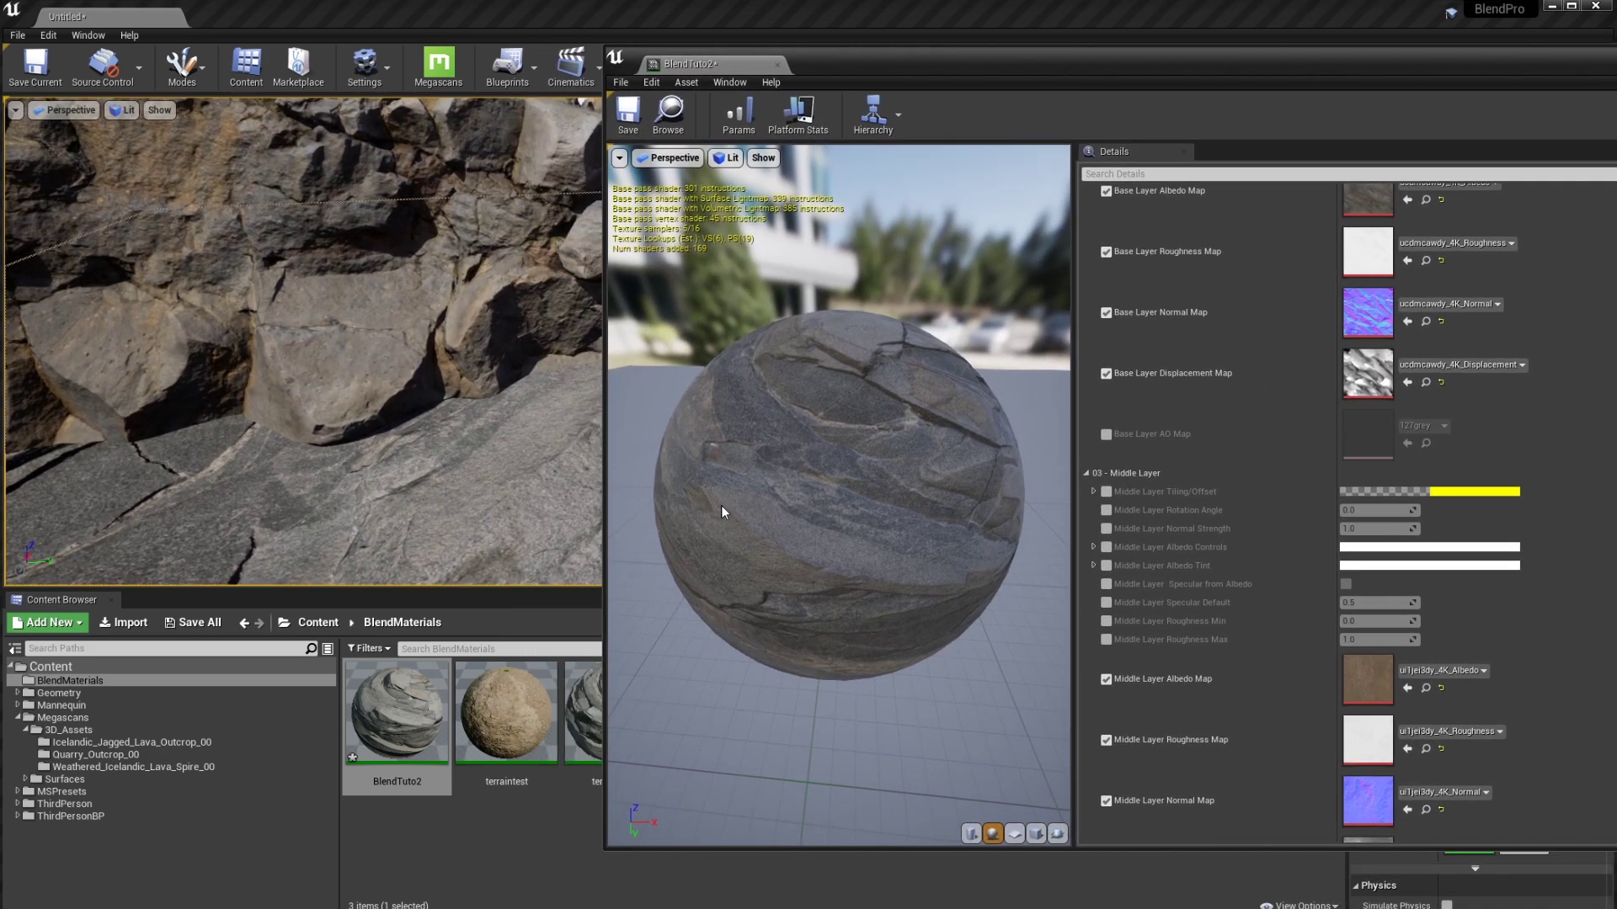
drag(1076, 514, 732, 515)
drag(1614, 552, 1177, 552)
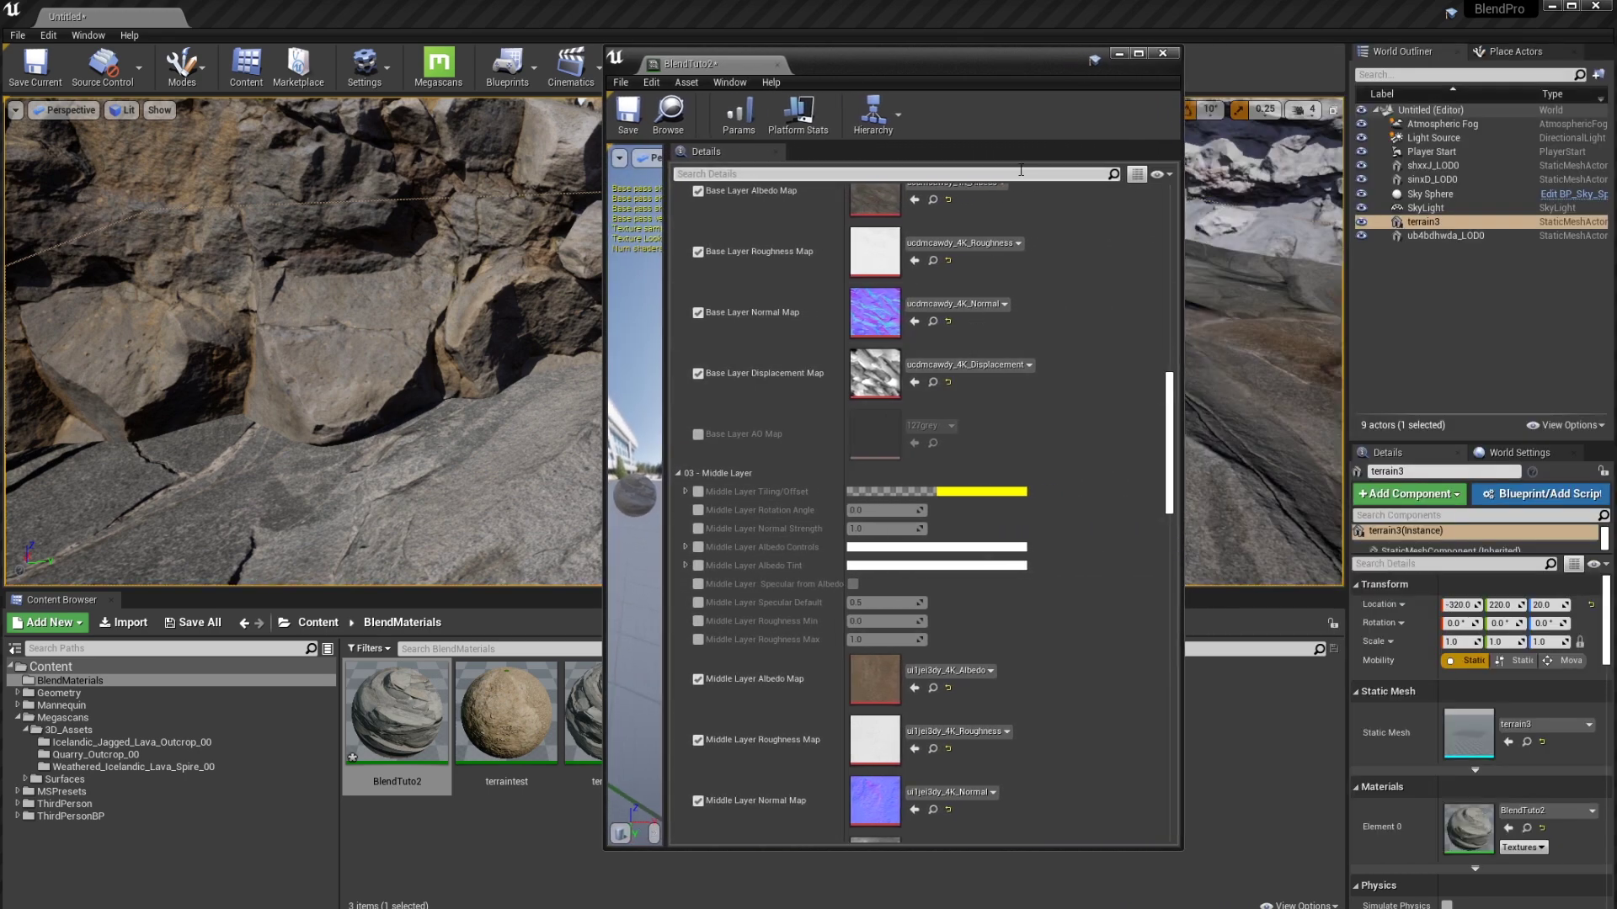
drag(997, 53, 1342, 61)
right_drag(644, 462, 721, 361)
key(Escape)
scroll(1295, 519, up, 10)
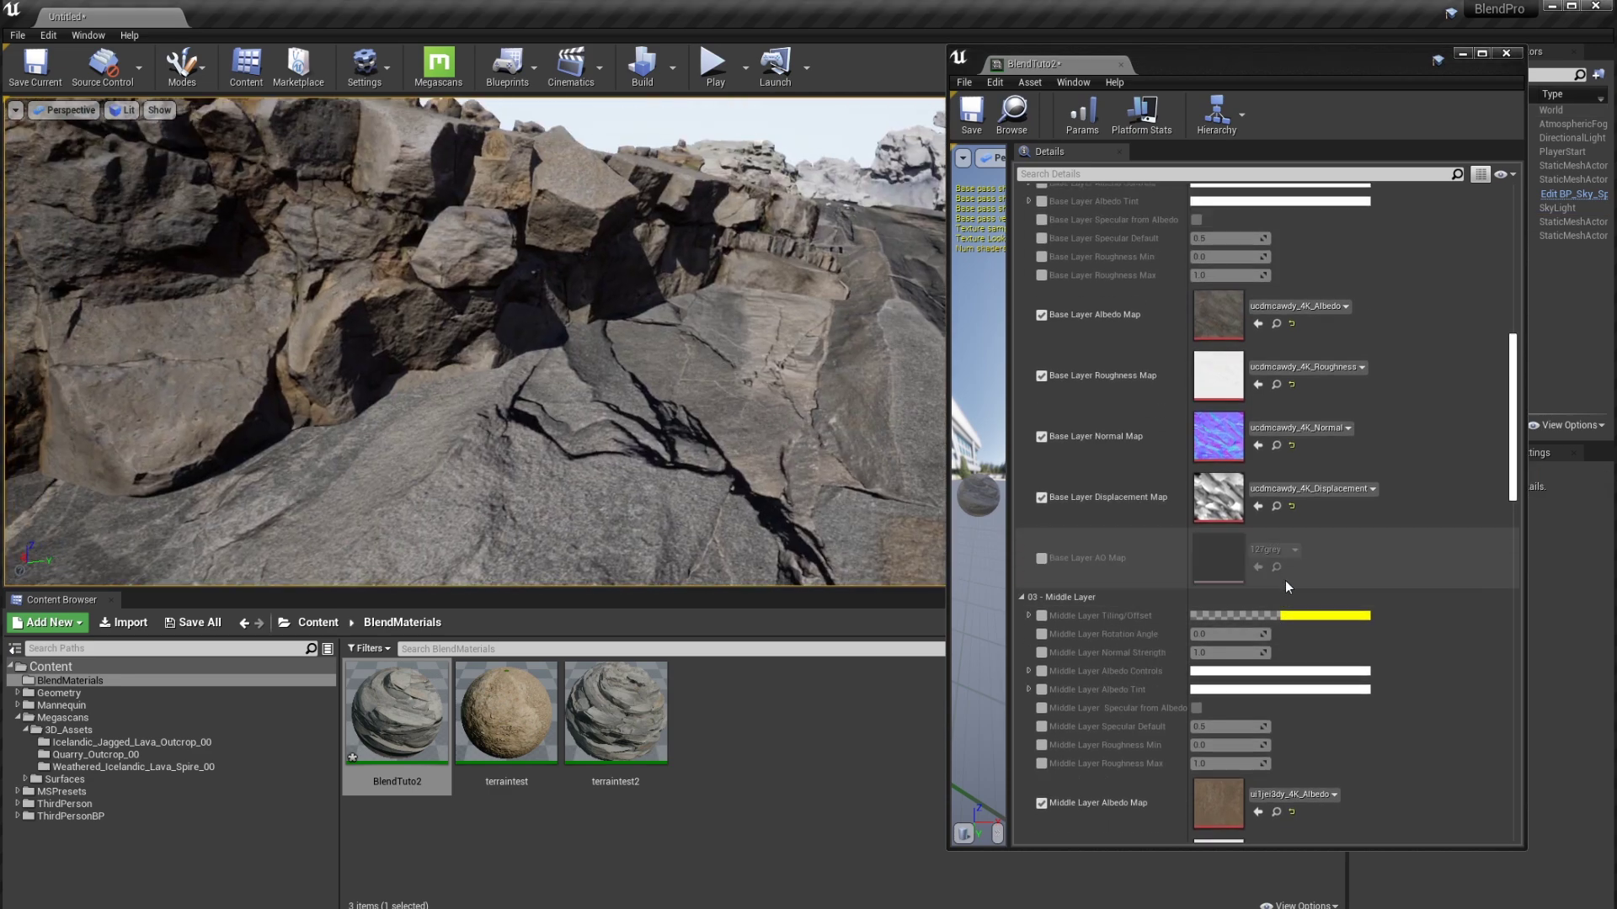
scroll(1255, 583, up, 5)
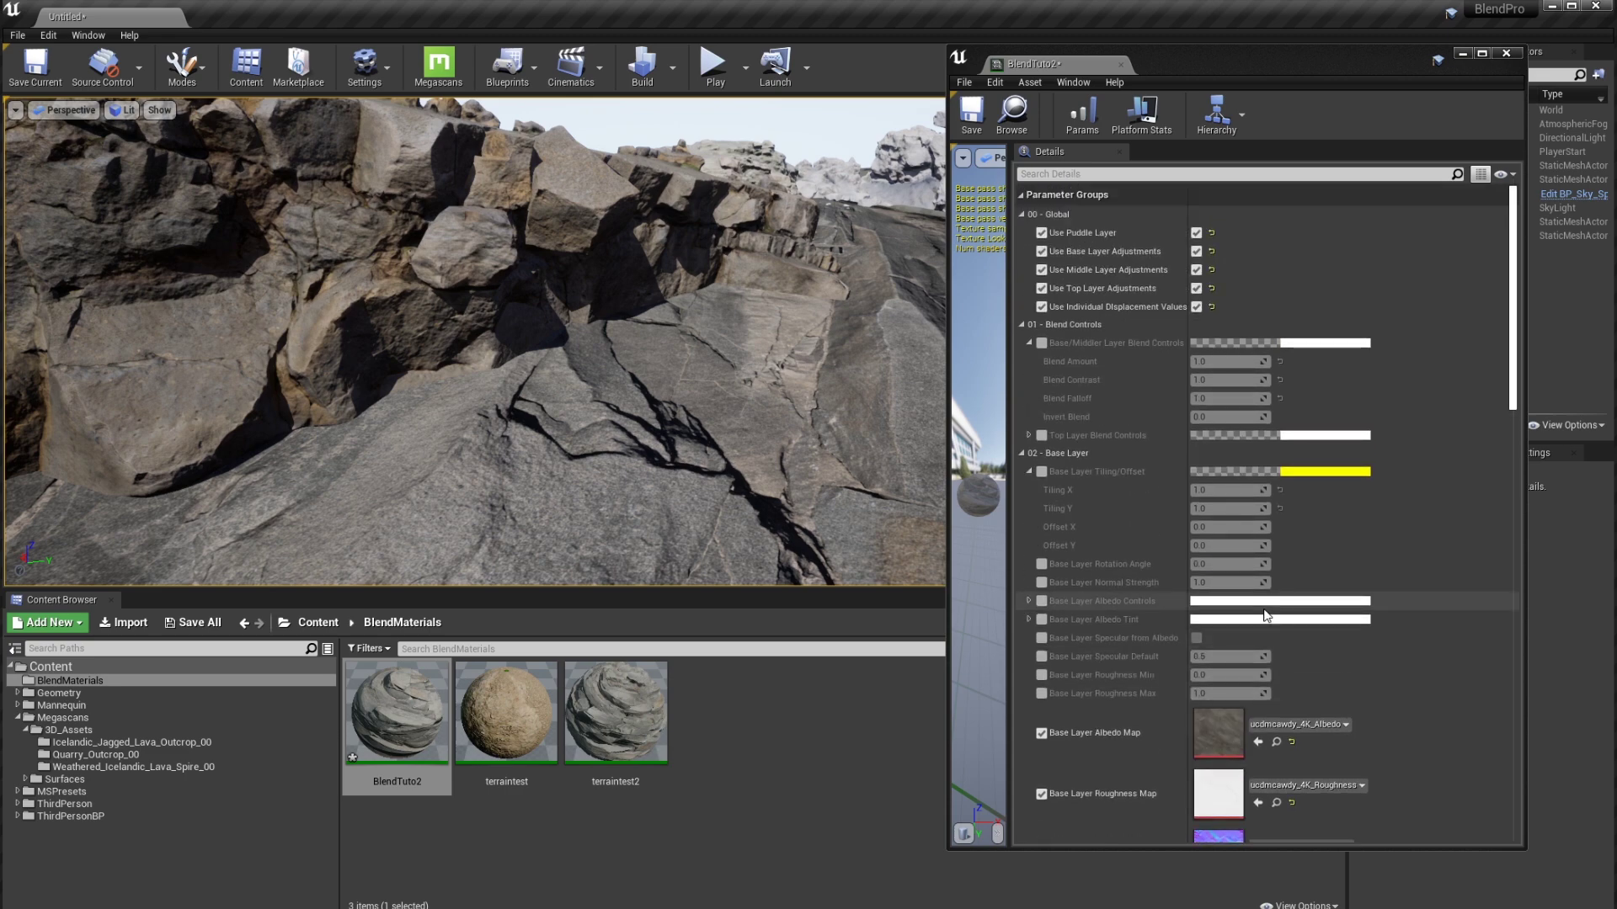
Override the Base Layer Tiling/Offset and set both Tiling X and Tiling Y to 3
right_drag(808, 384, 968, 471)
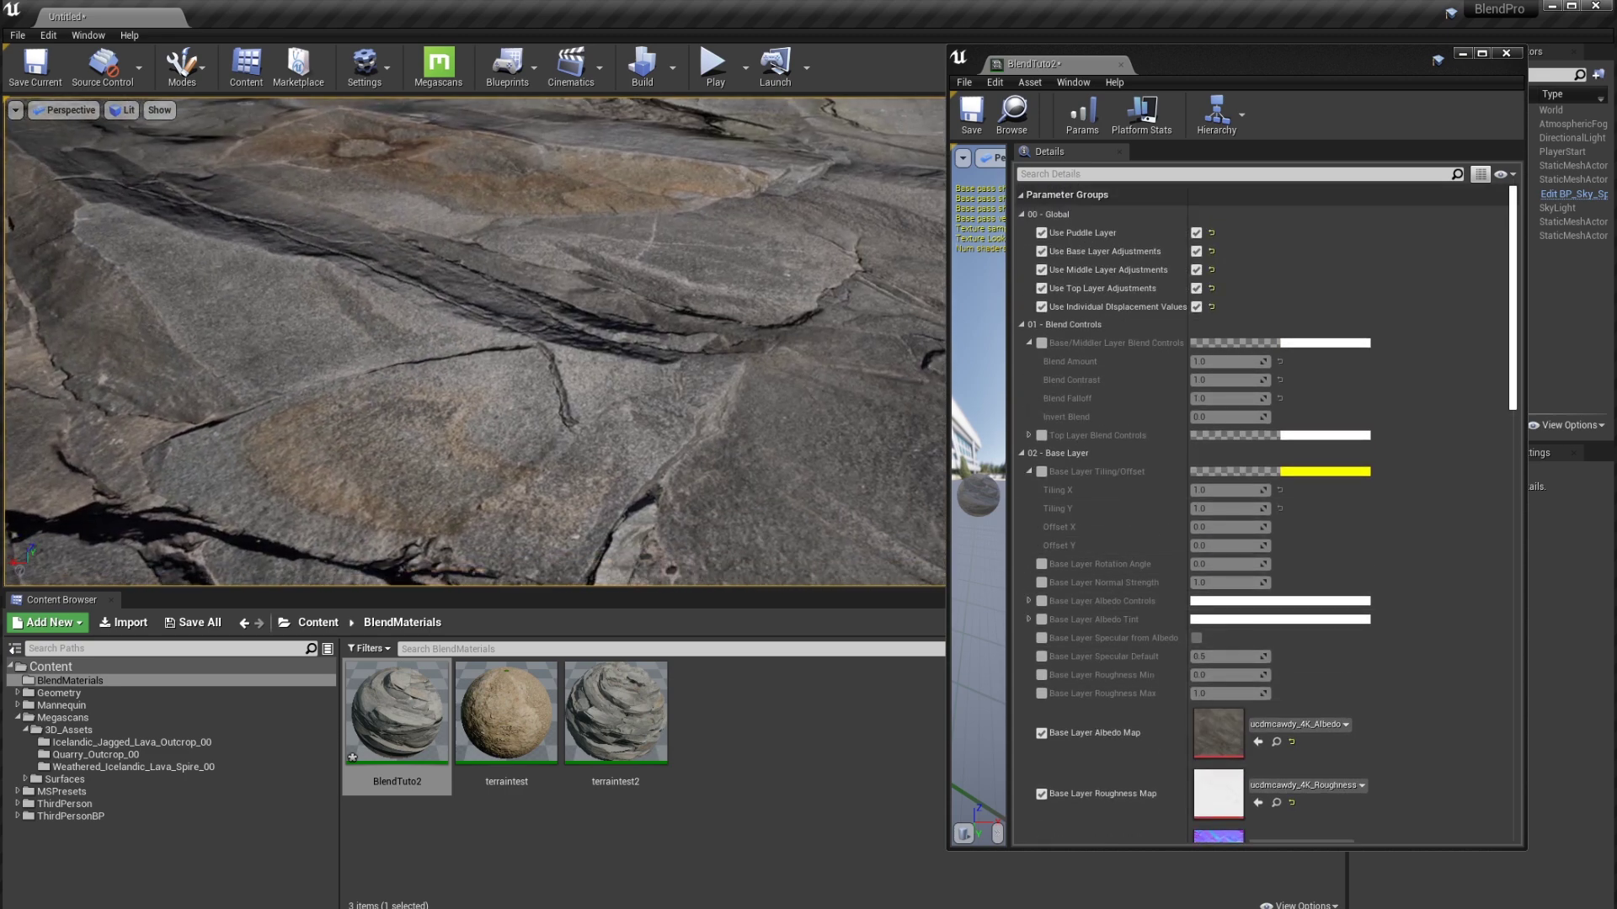
right_drag(475, 341, 278, 362)
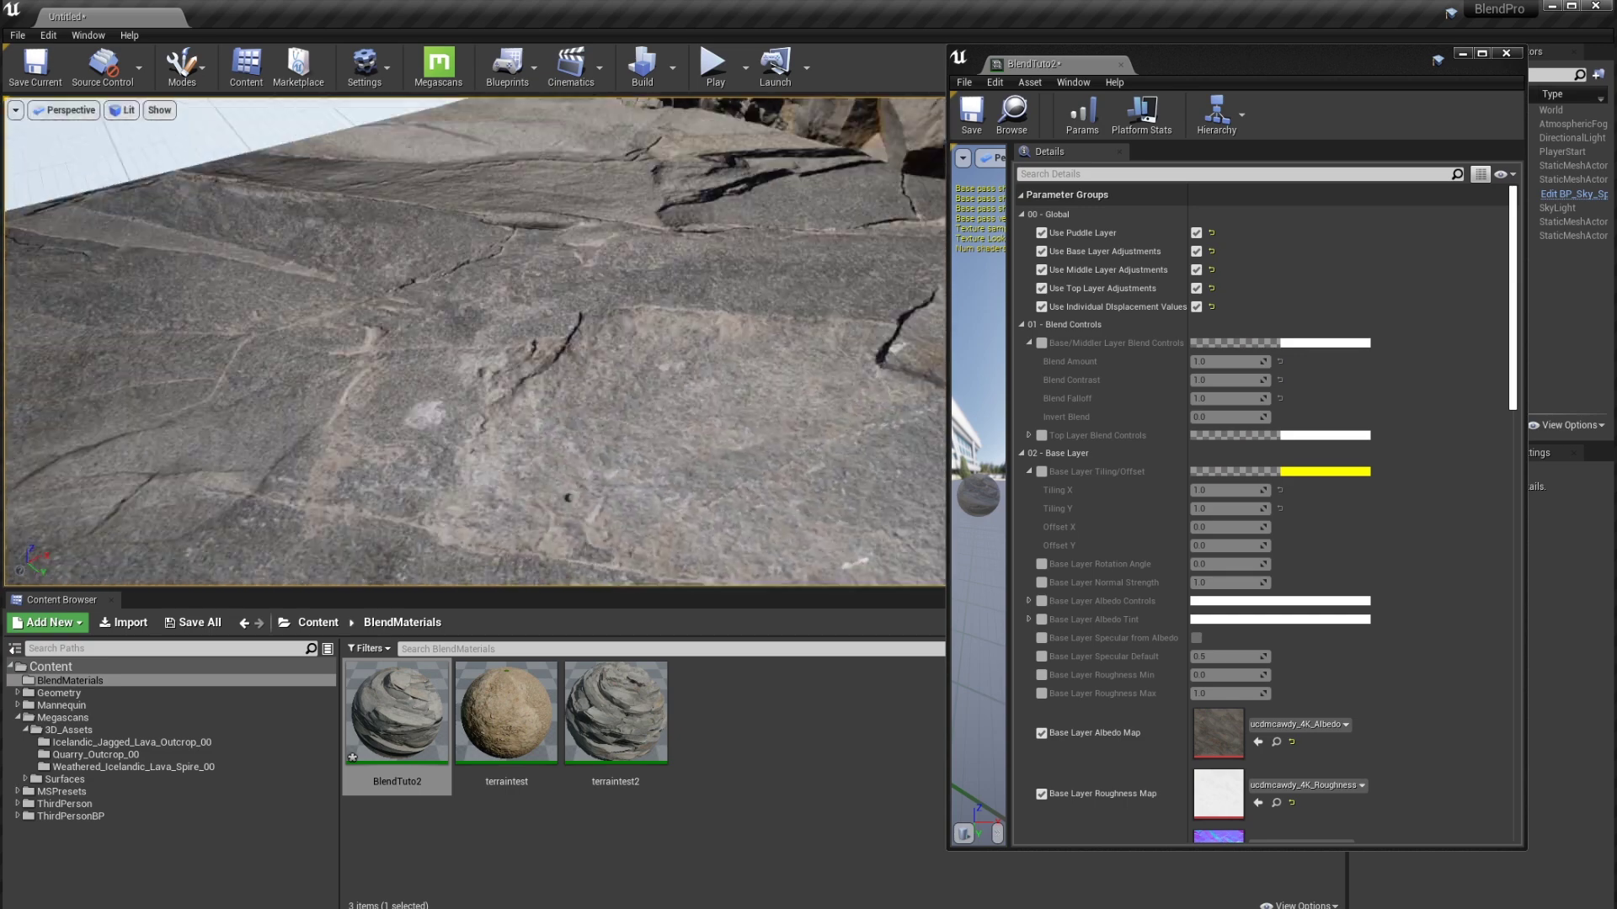
right_drag(732, 429, 738, 388)
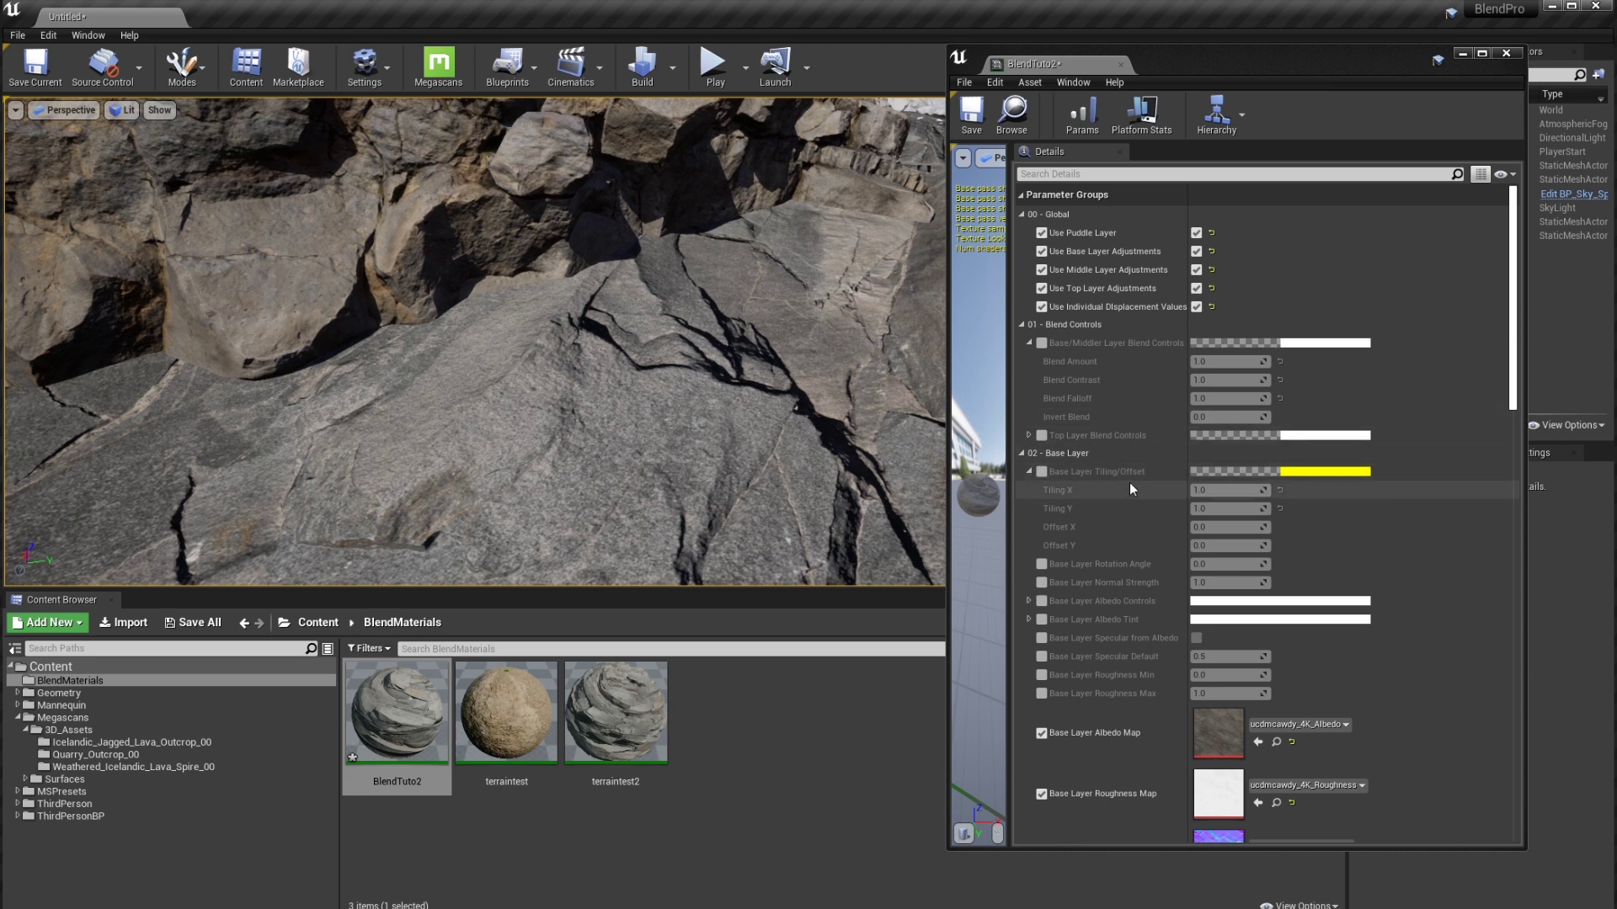
click(1040, 472)
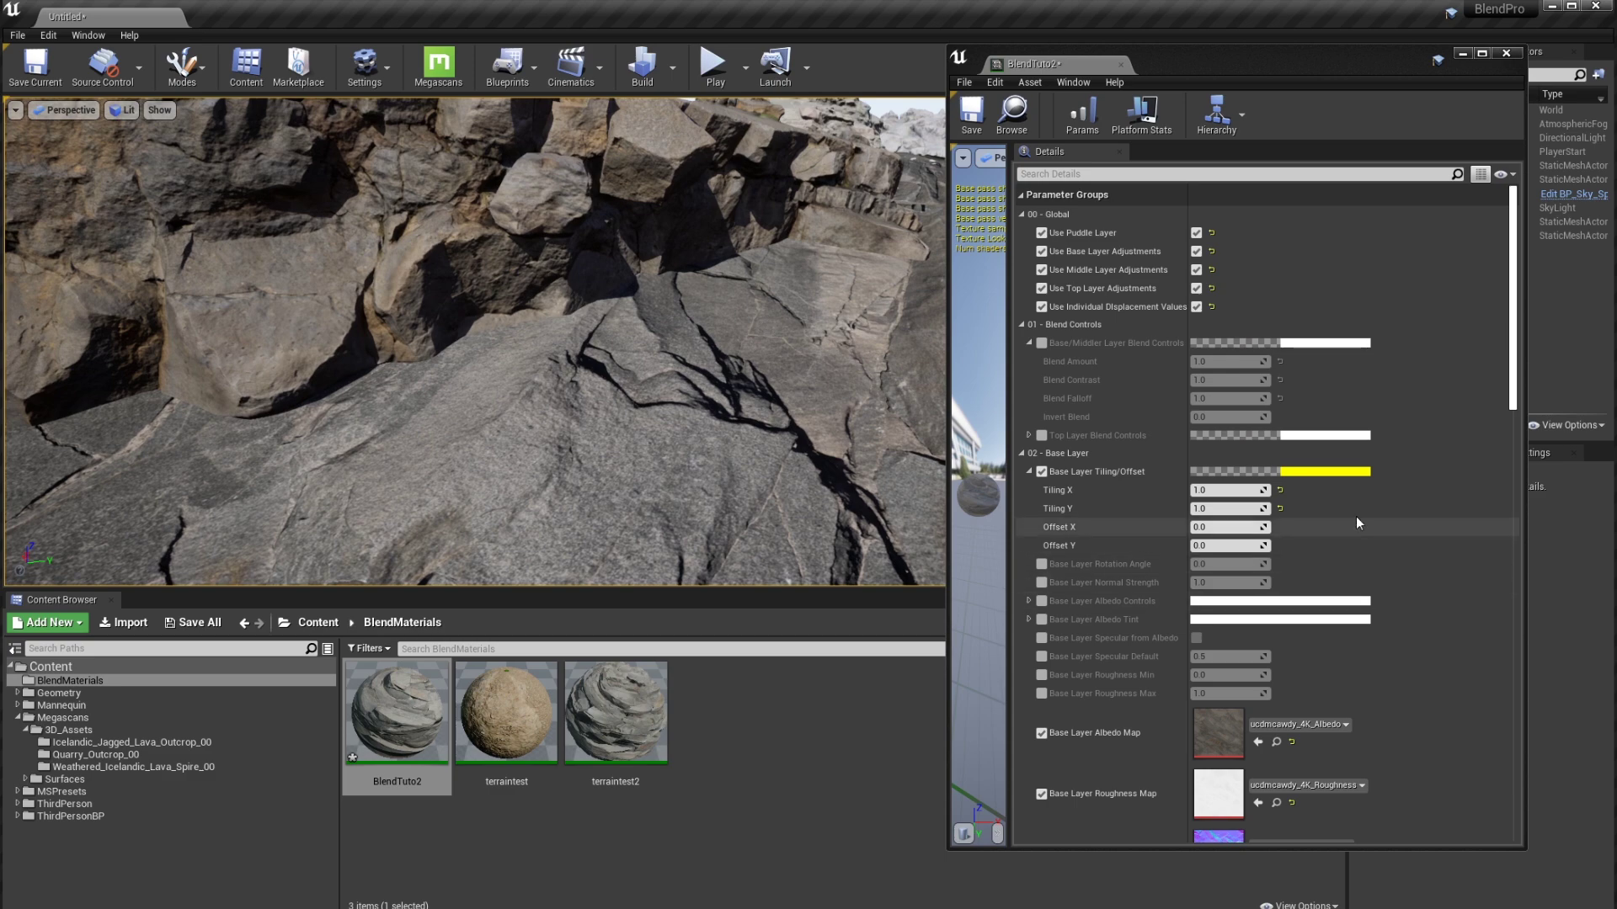
click(1236, 490)
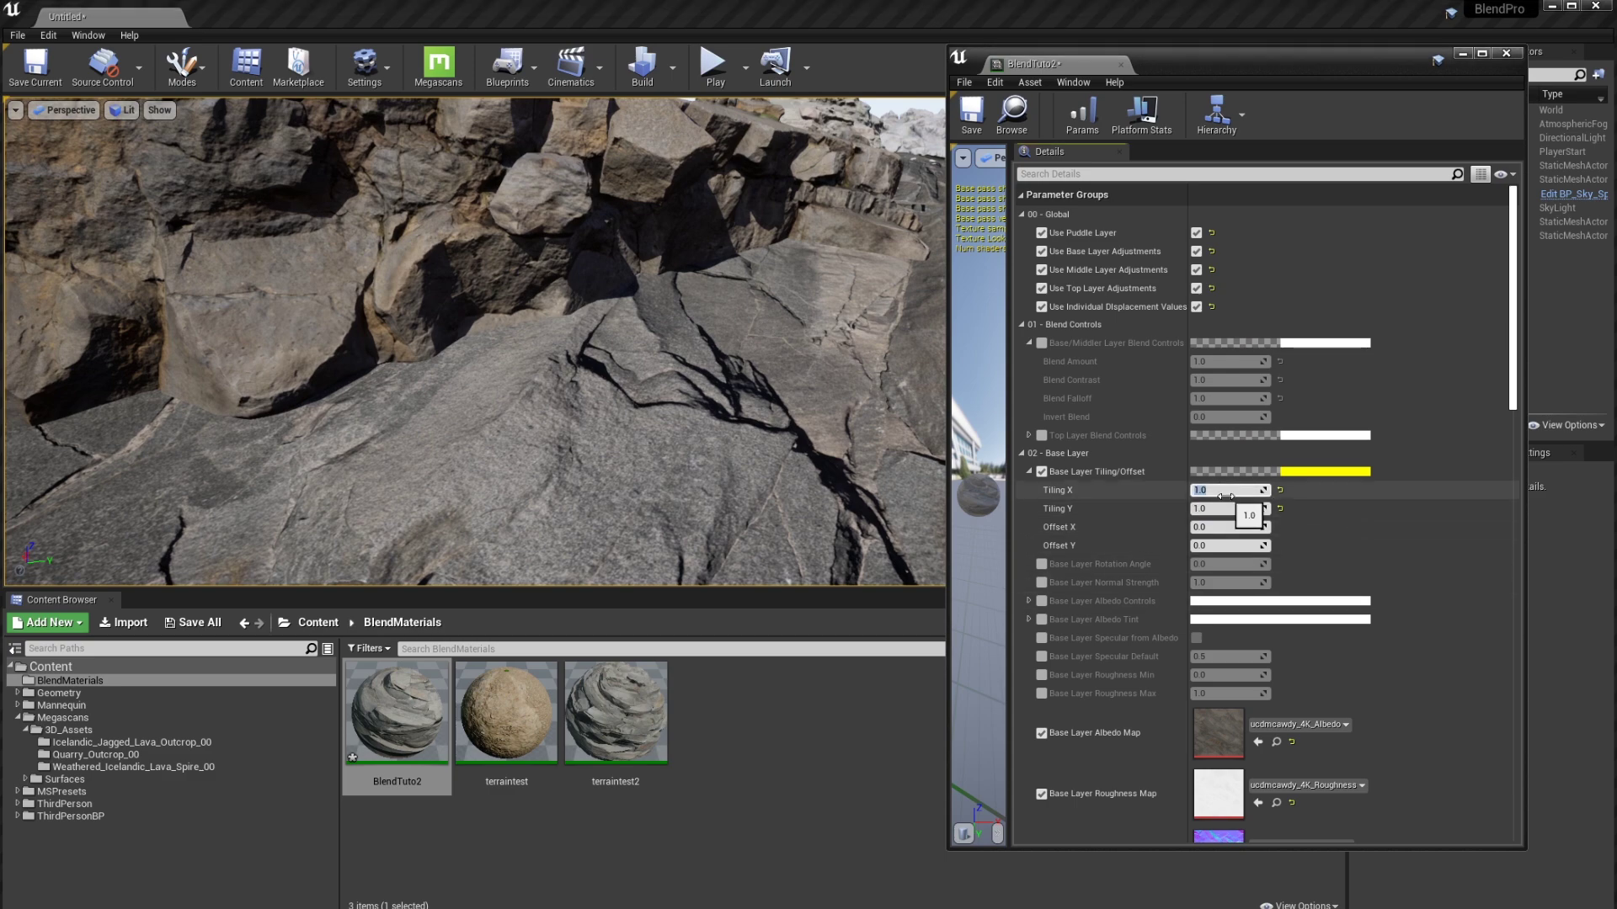
text(3)
click(1235, 508)
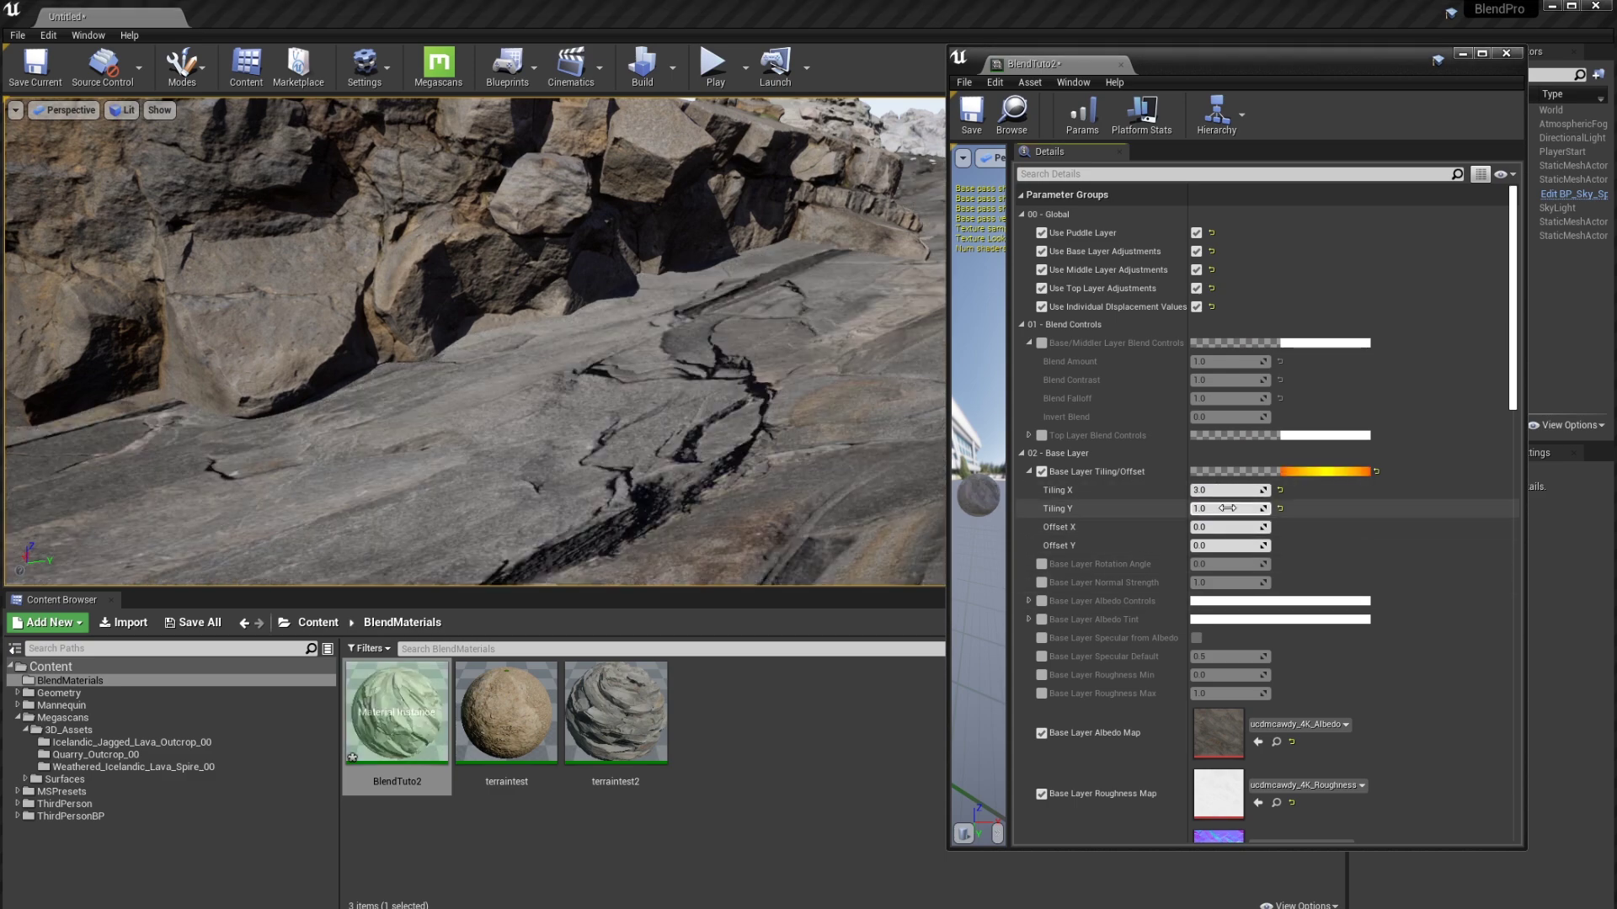
text(3)
key(Return)
right_drag(693, 371, 918, 353)
right_drag(507, 412, 506, 412)
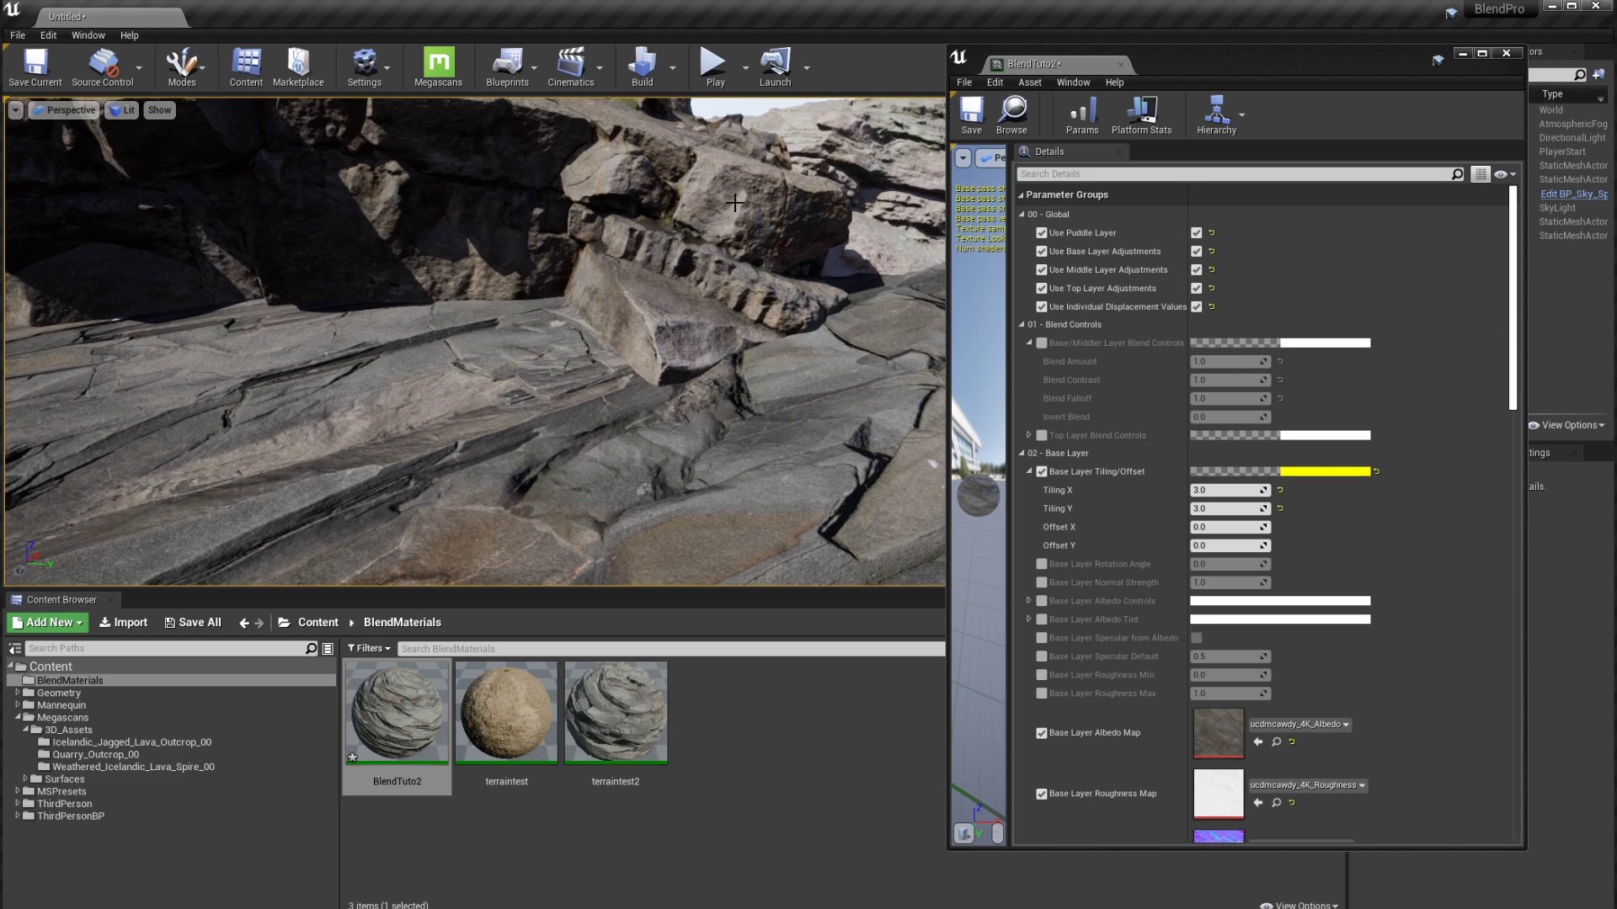
Lower the viewport camera speed to 3, moving the material instance editor out of the way and back
drag(1189, 54, 1205, 177)
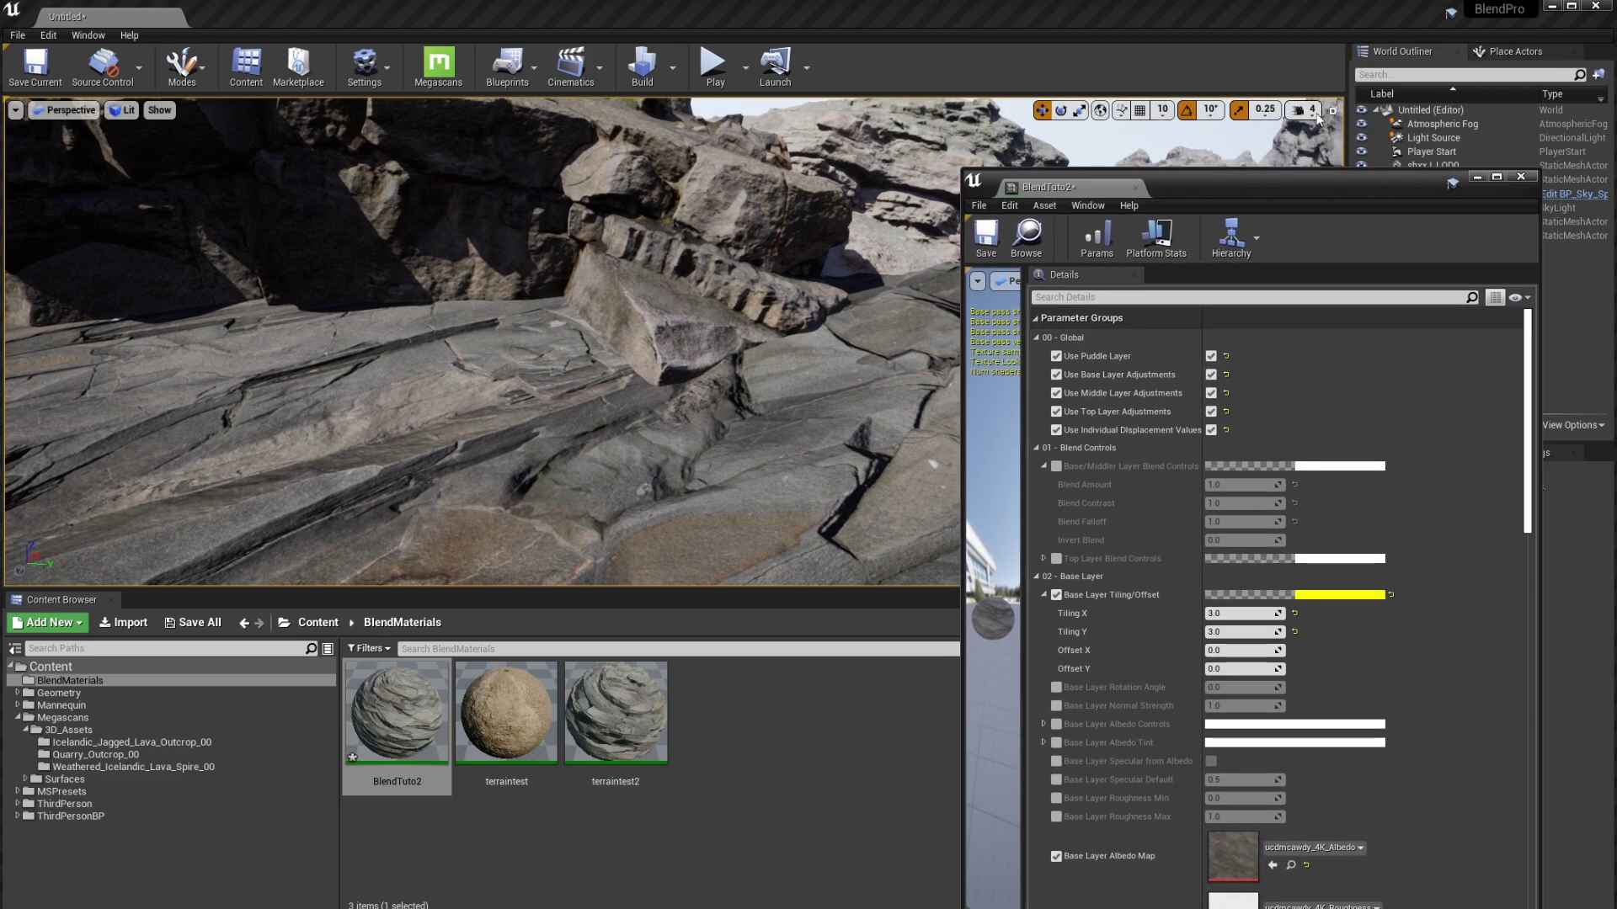
click(1315, 113)
drag(1344, 149, 1328, 146)
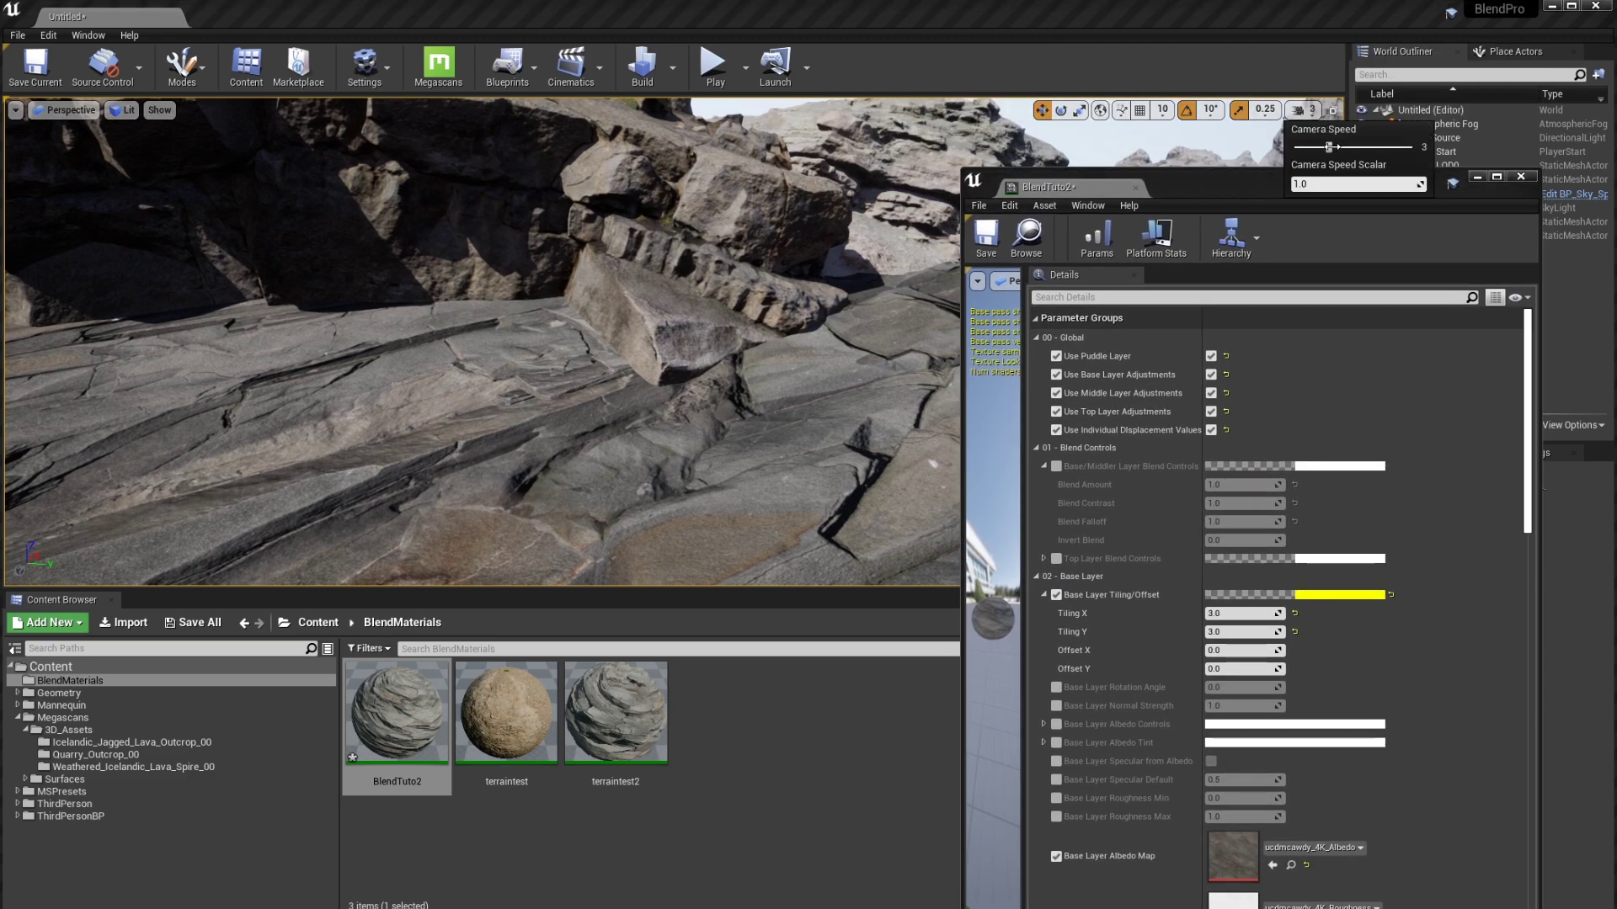
drag(1248, 189, 1259, 74)
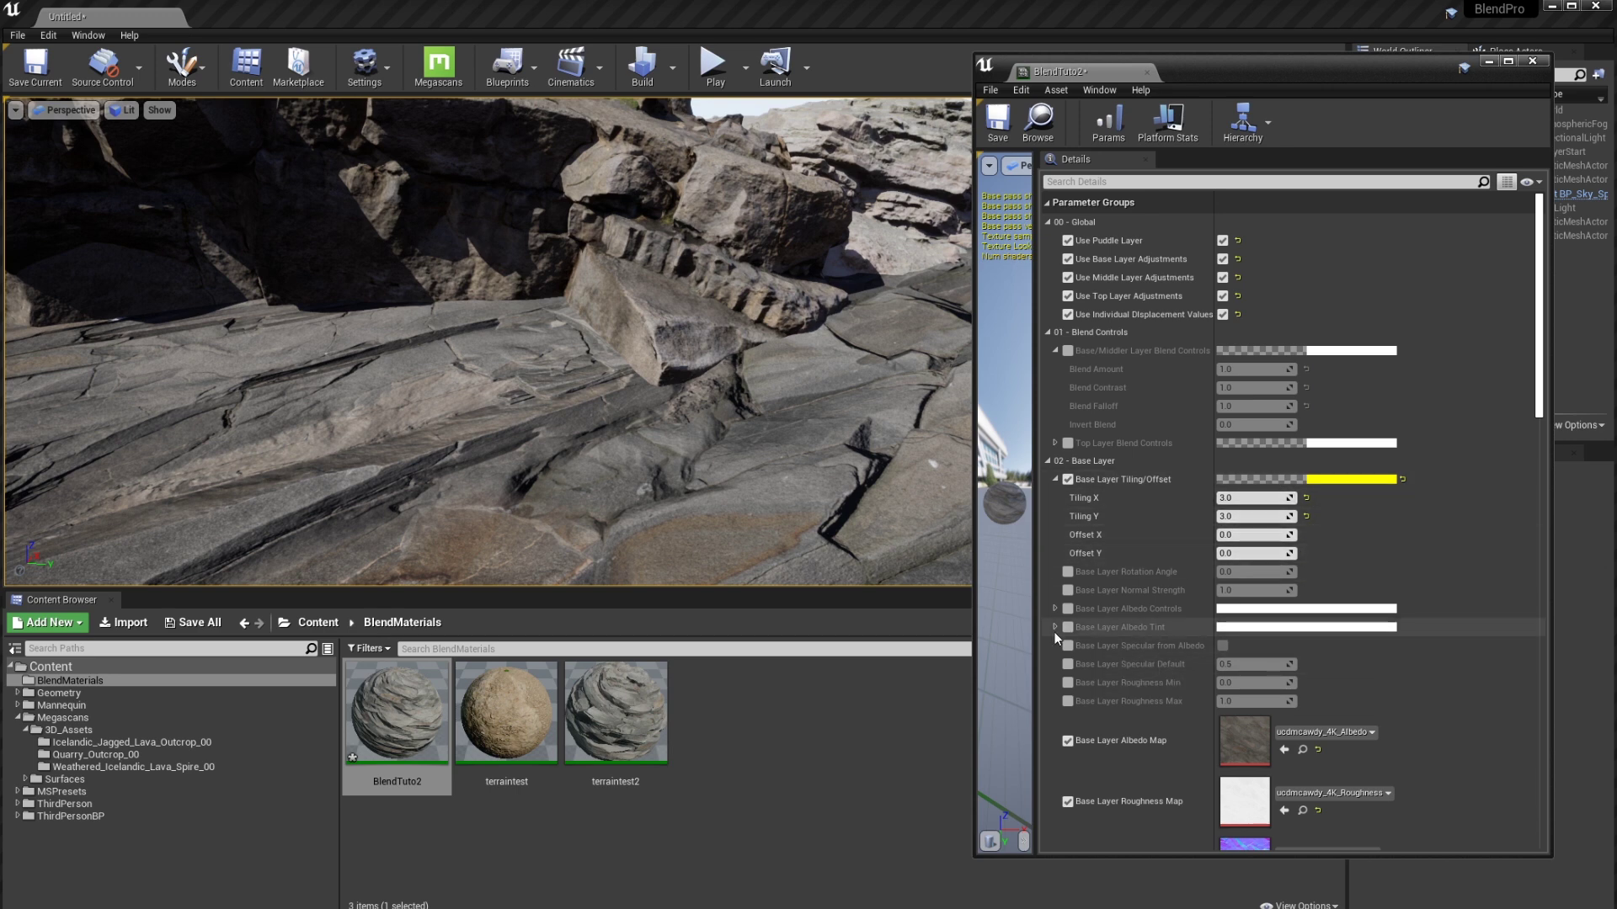
Override the Base Layer Albedo Controls, try a Contrast of 1.2, and set it back to 1
click(1054, 609)
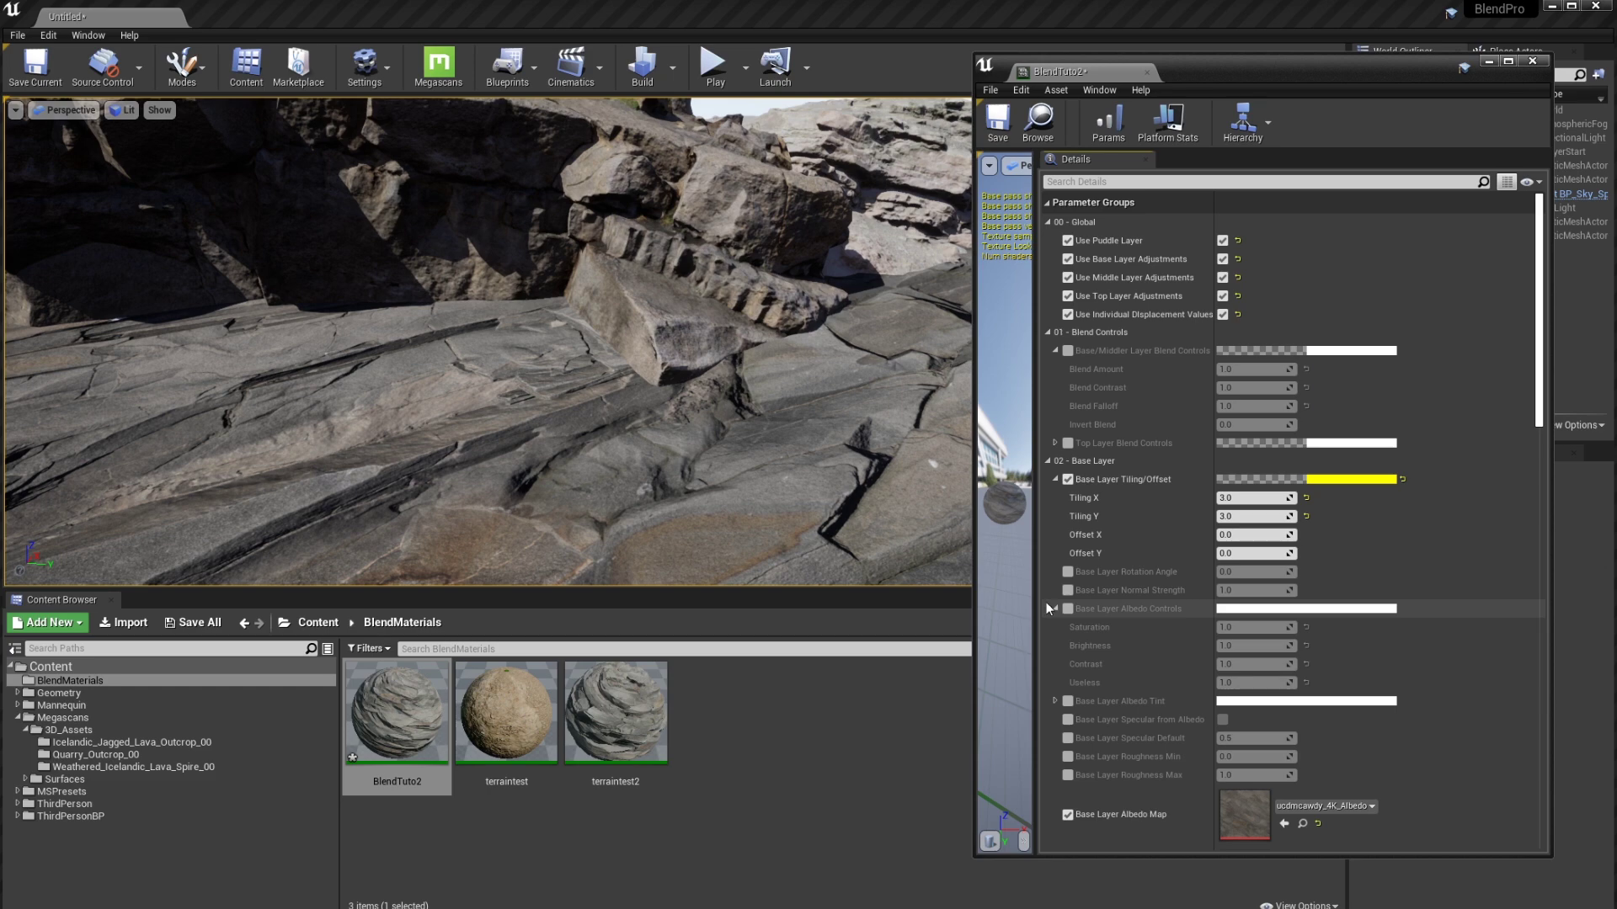
click(1068, 607)
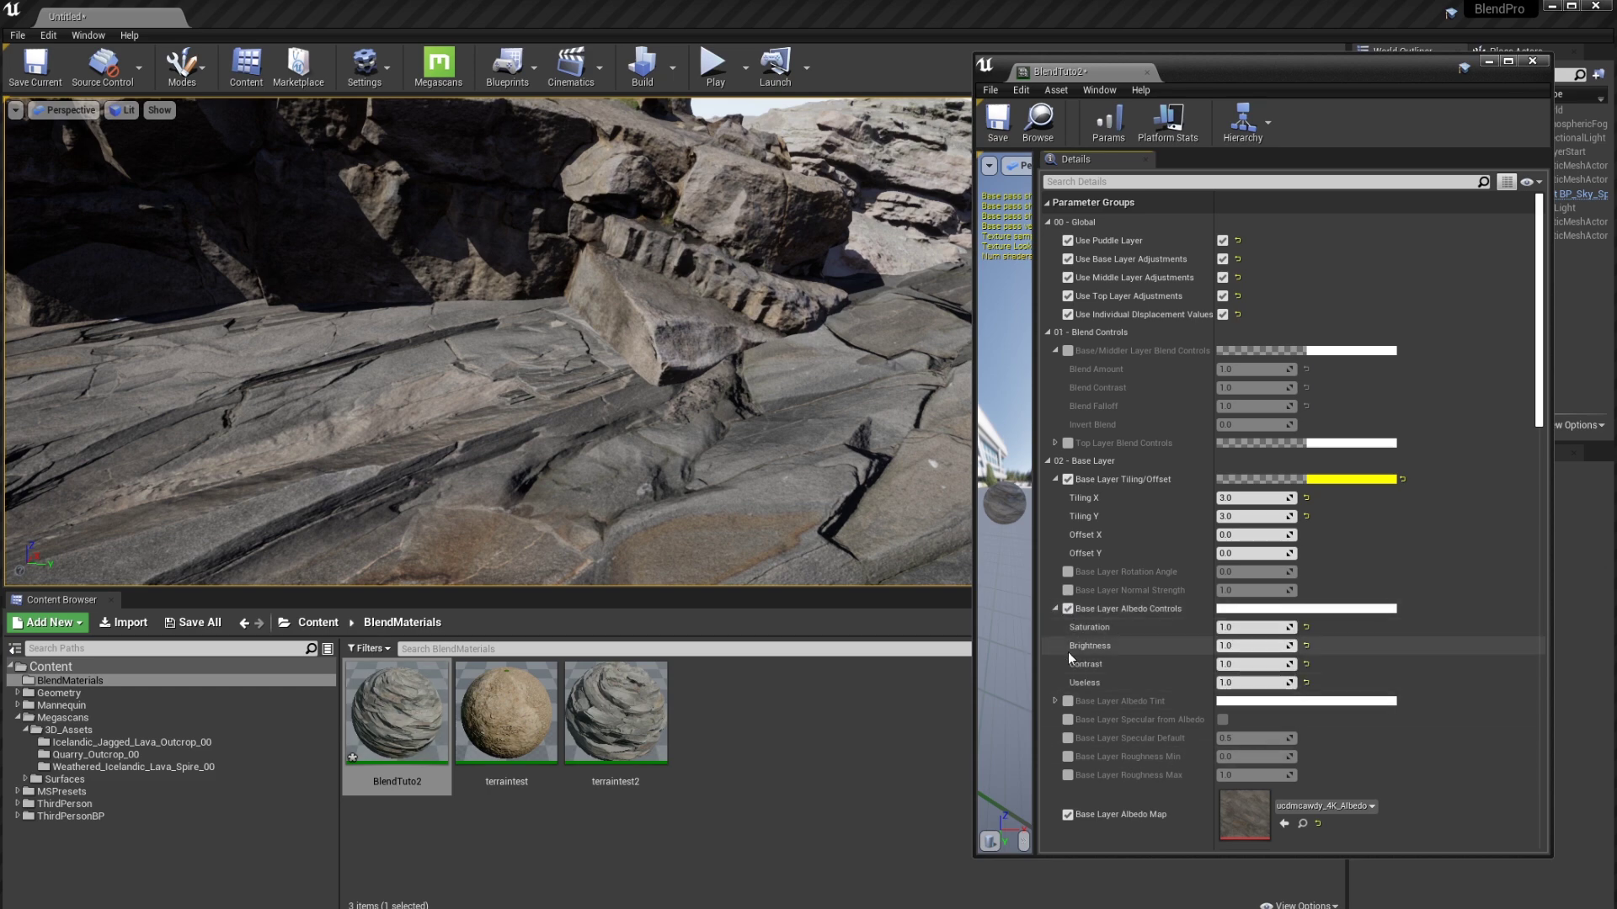
mouse_move(1227, 664)
mouse_down()
mouse_move(1254, 663)
mouse_move(1200, 664)
mouse_move(1229, 663)
mouse_up()
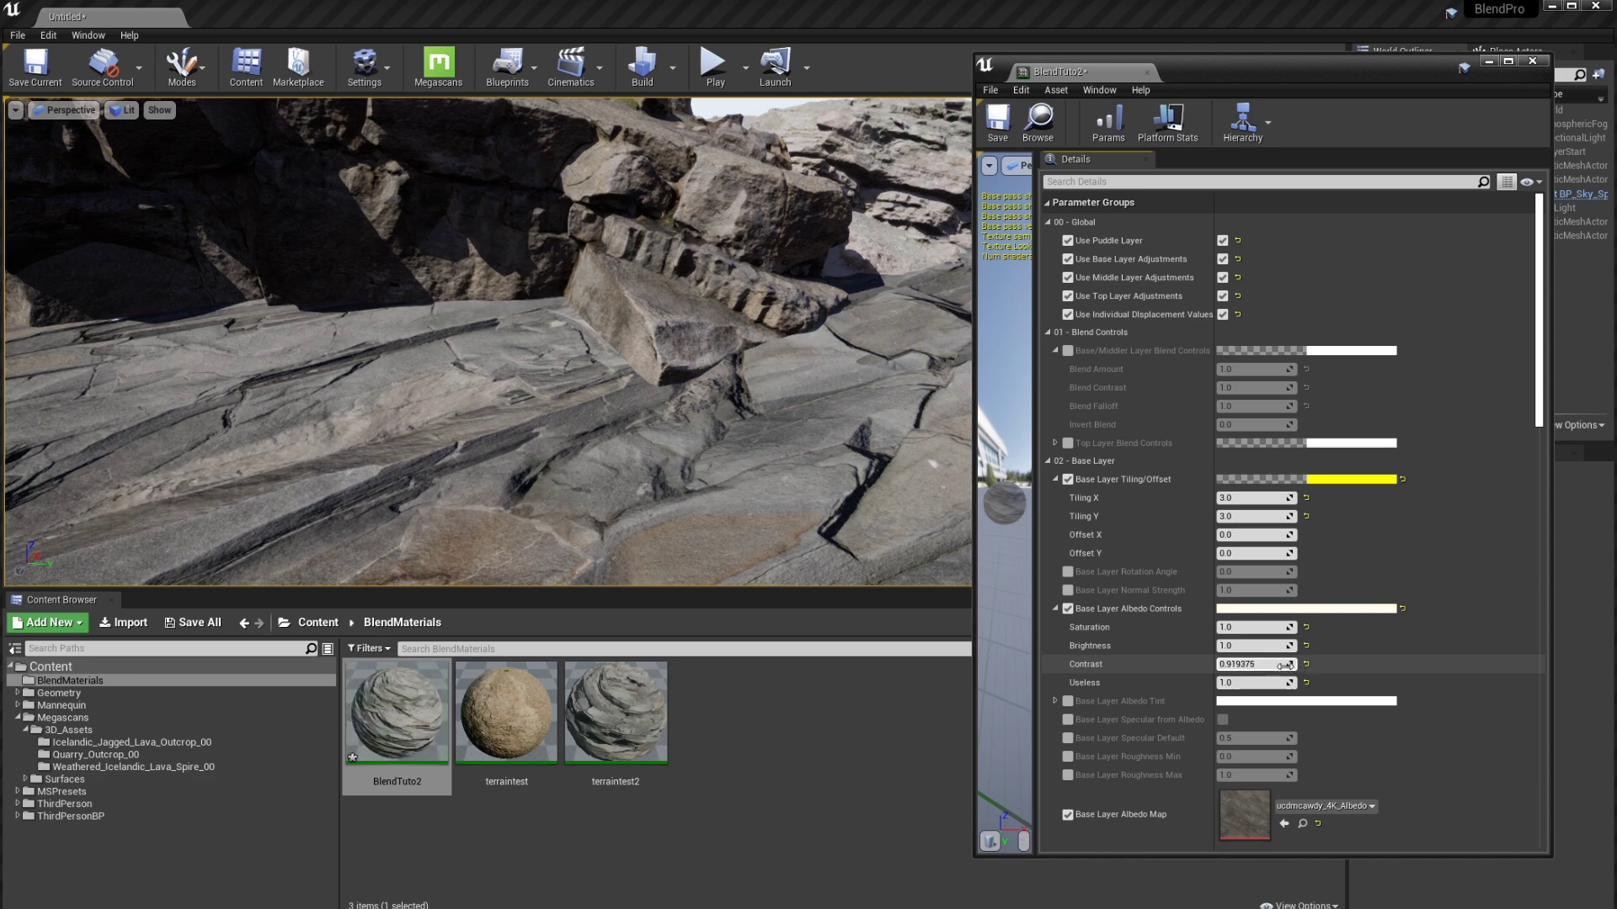
text(1.2)
key(Return)
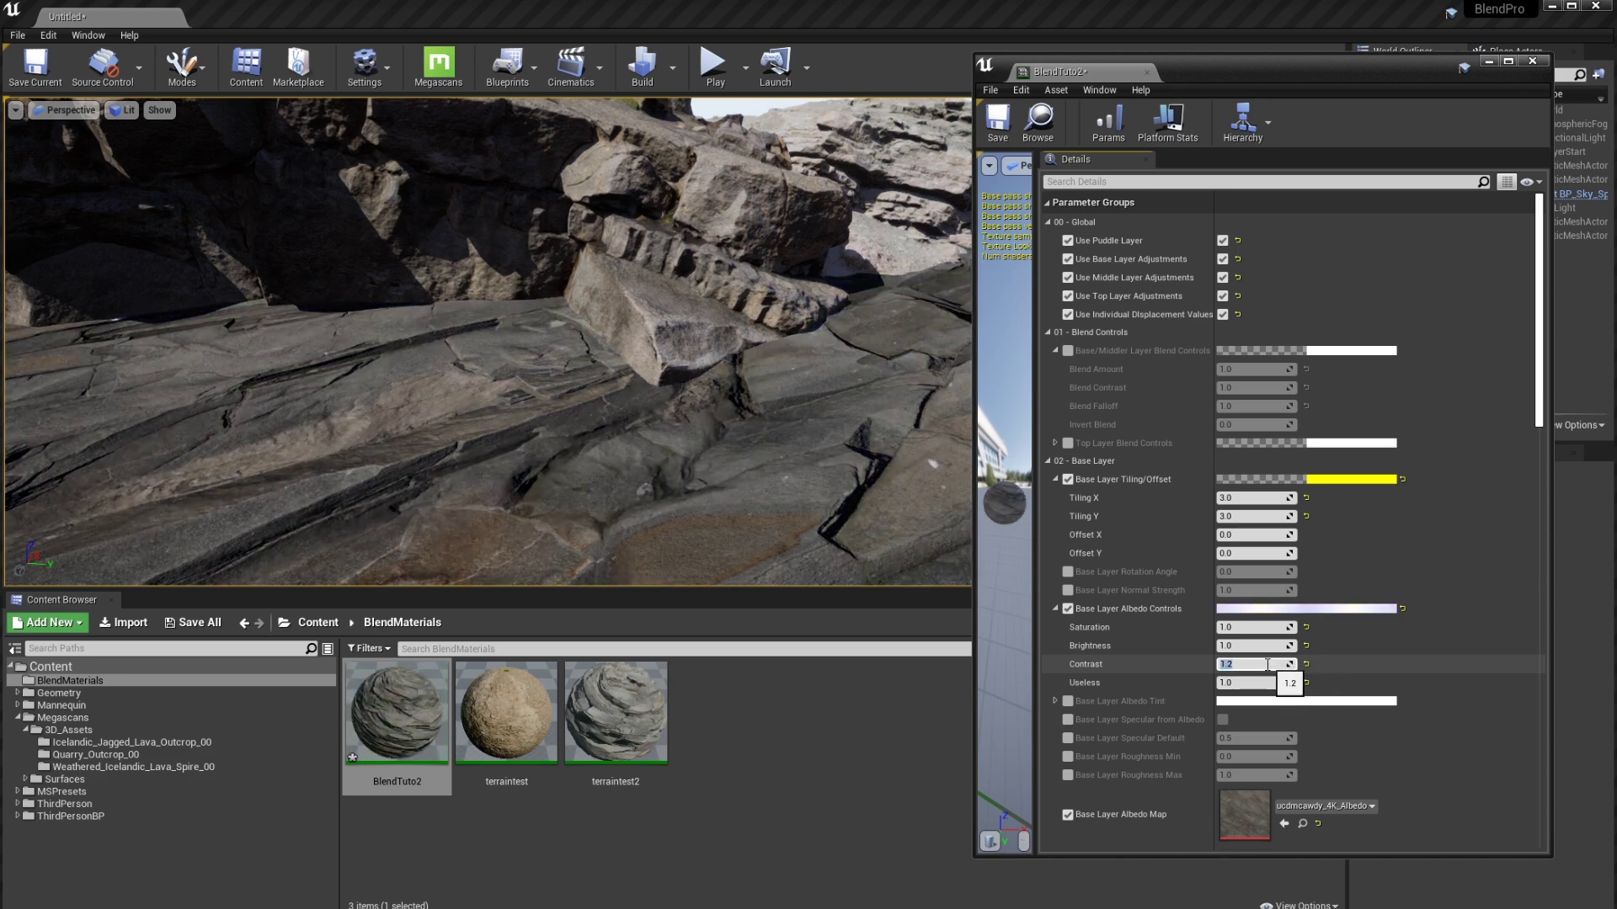
text(1)
key(Return)
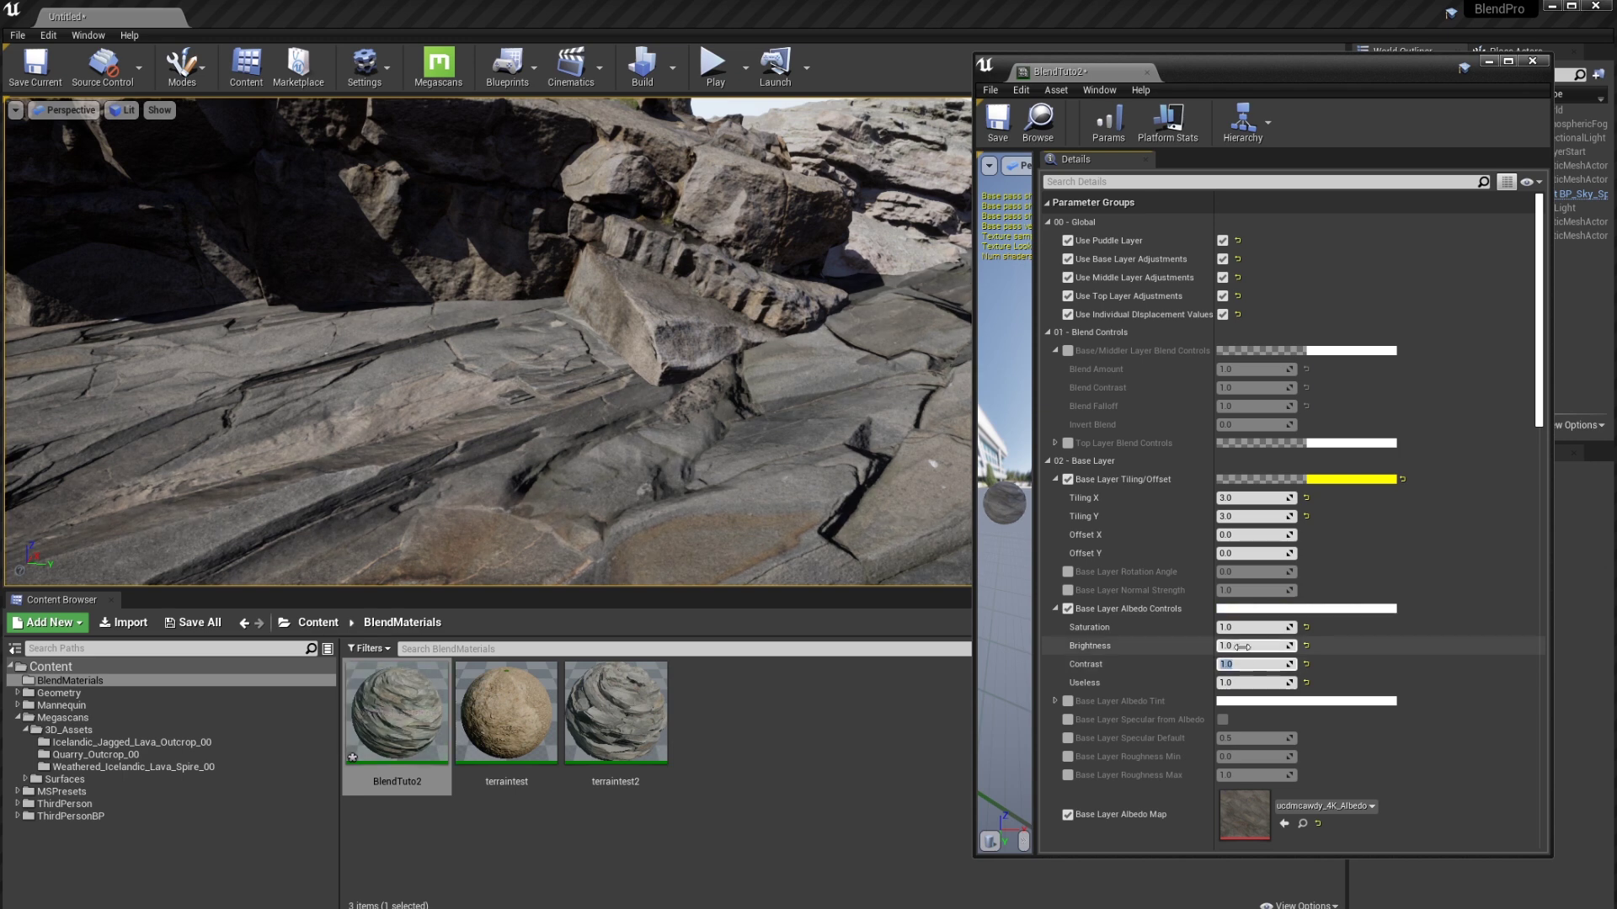
Try a higher Saturation in the Base Layer Albedo Controls, then settle on a value of 1.2
drag(1246, 628, 1263, 629)
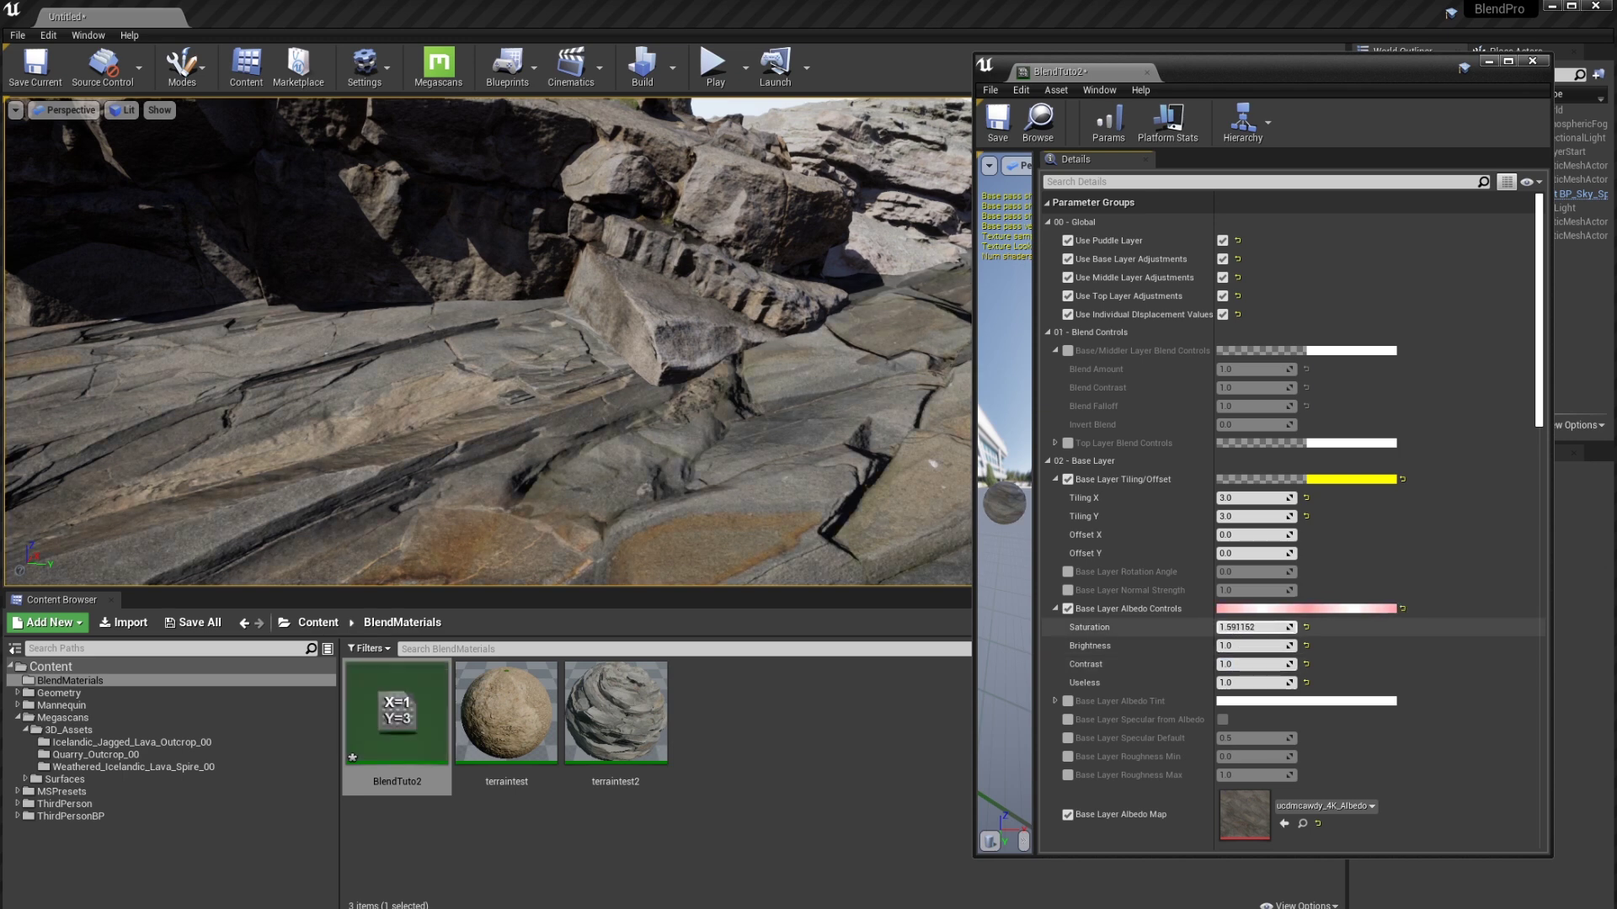
click(1244, 628)
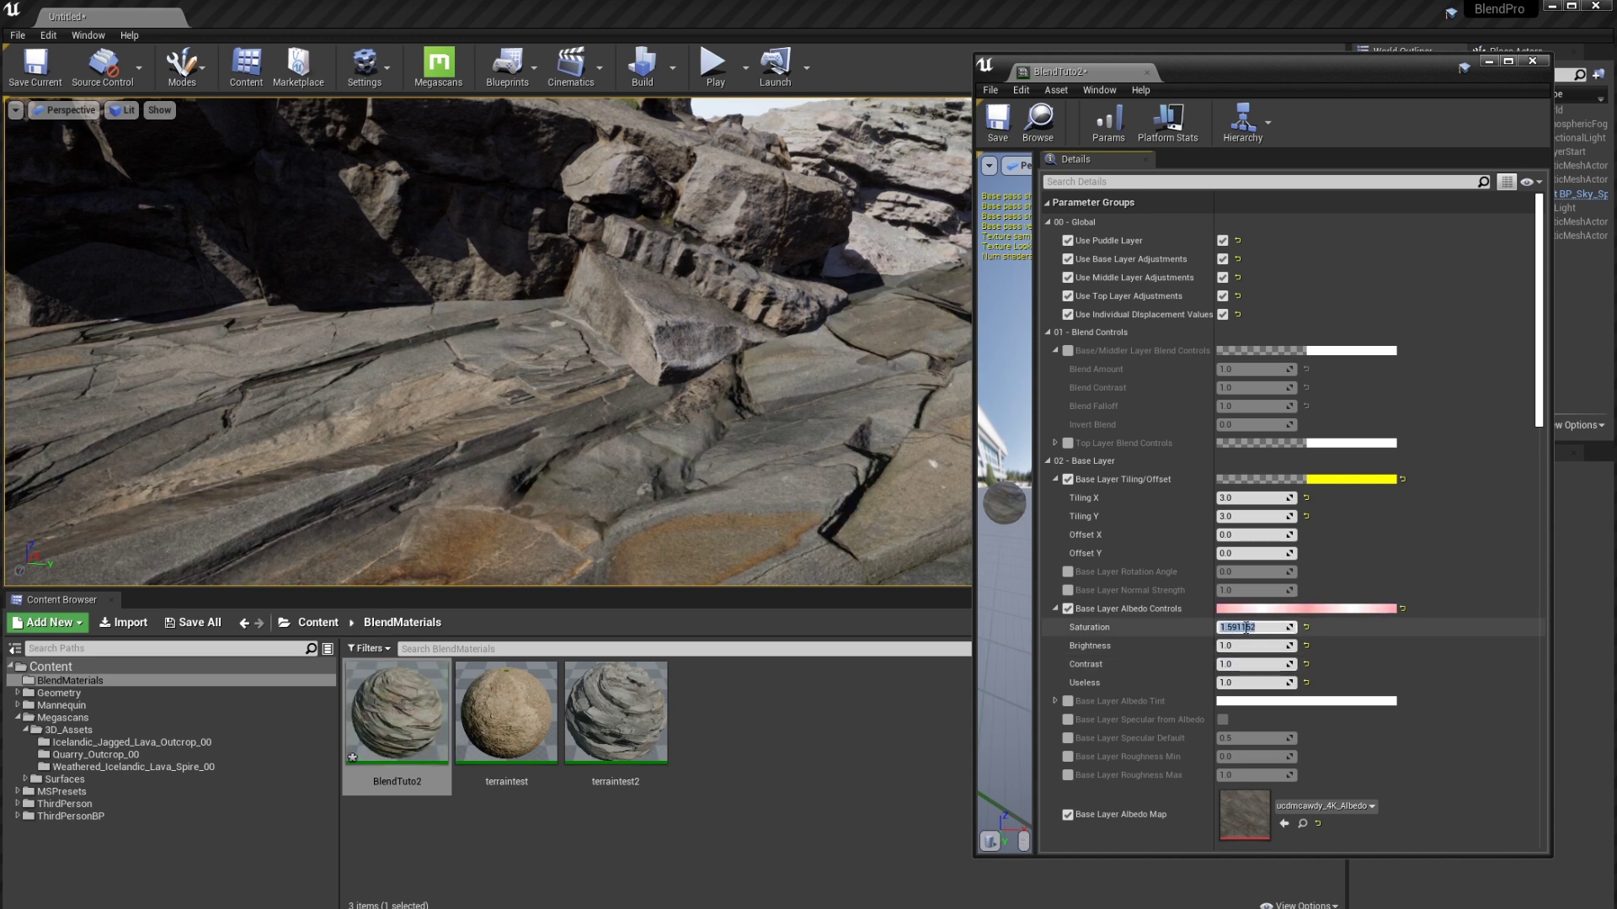
text(1.2)
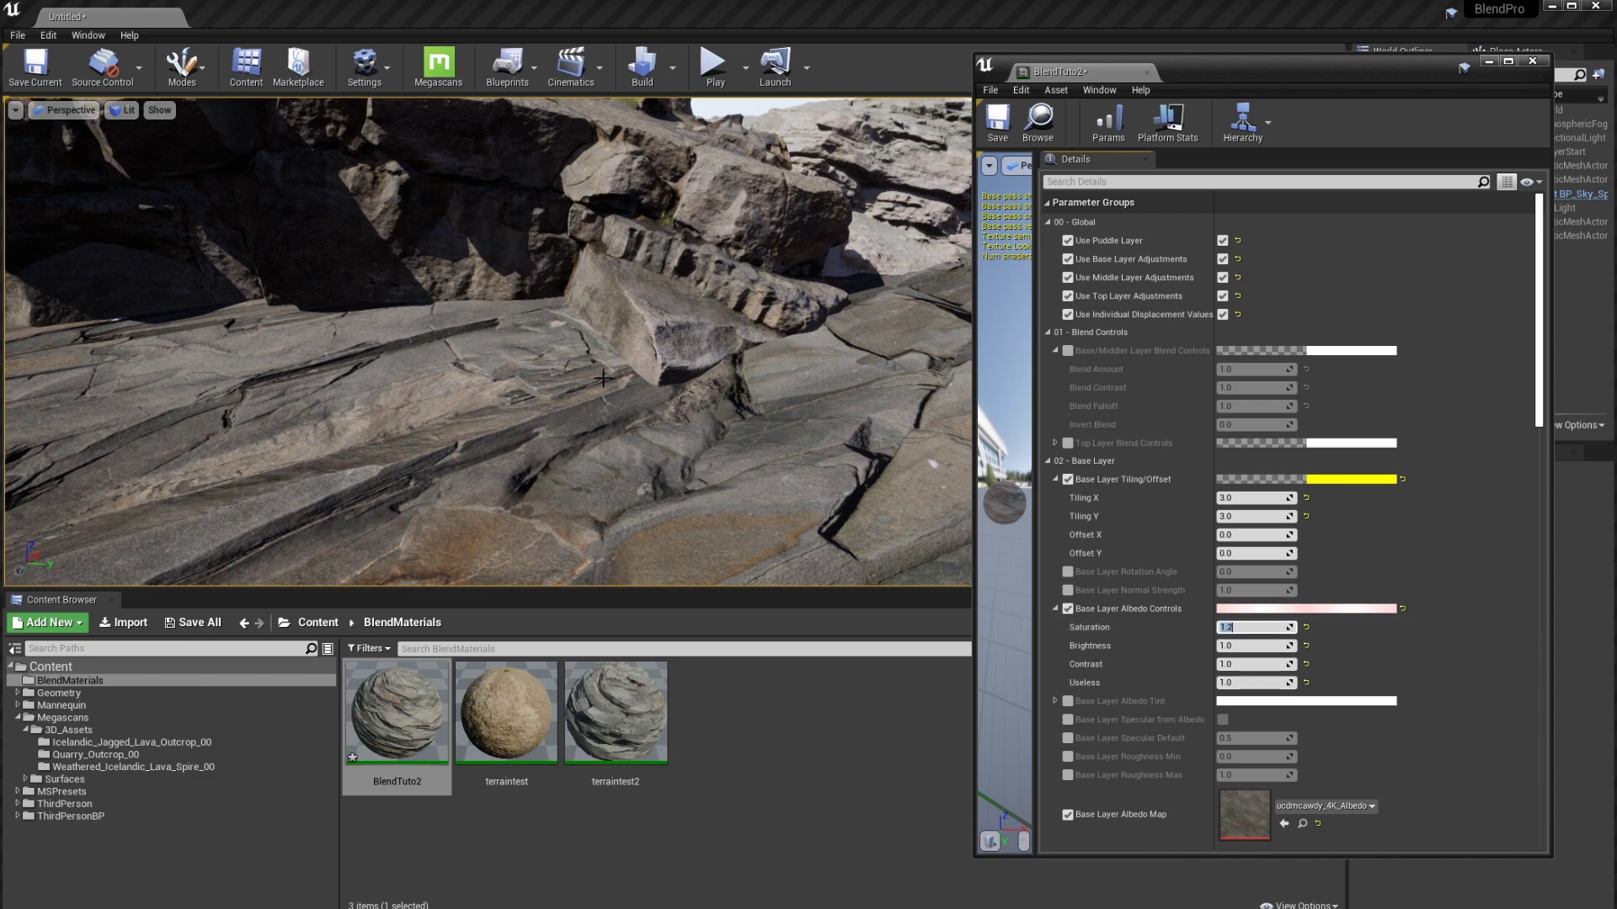
Review the adjustment and texture map parameters of the Base, Middle and Top Layers in BlendTuto2
scroll(1231, 555, down, 5)
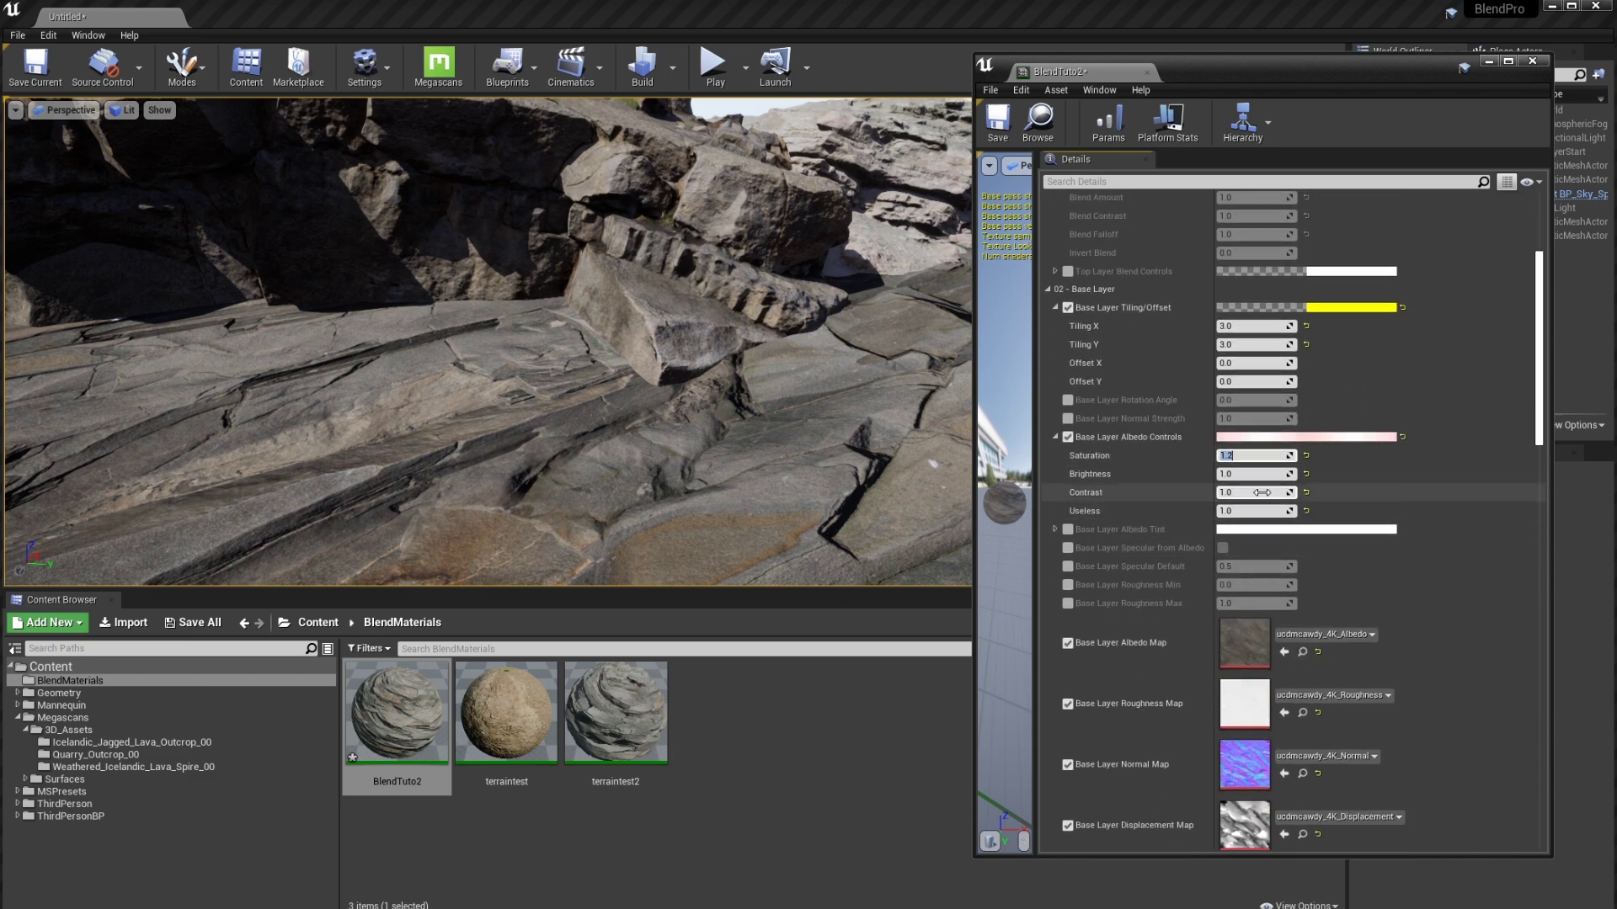
scroll(1178, 592, down, 5)
scroll(1176, 585, down, 5)
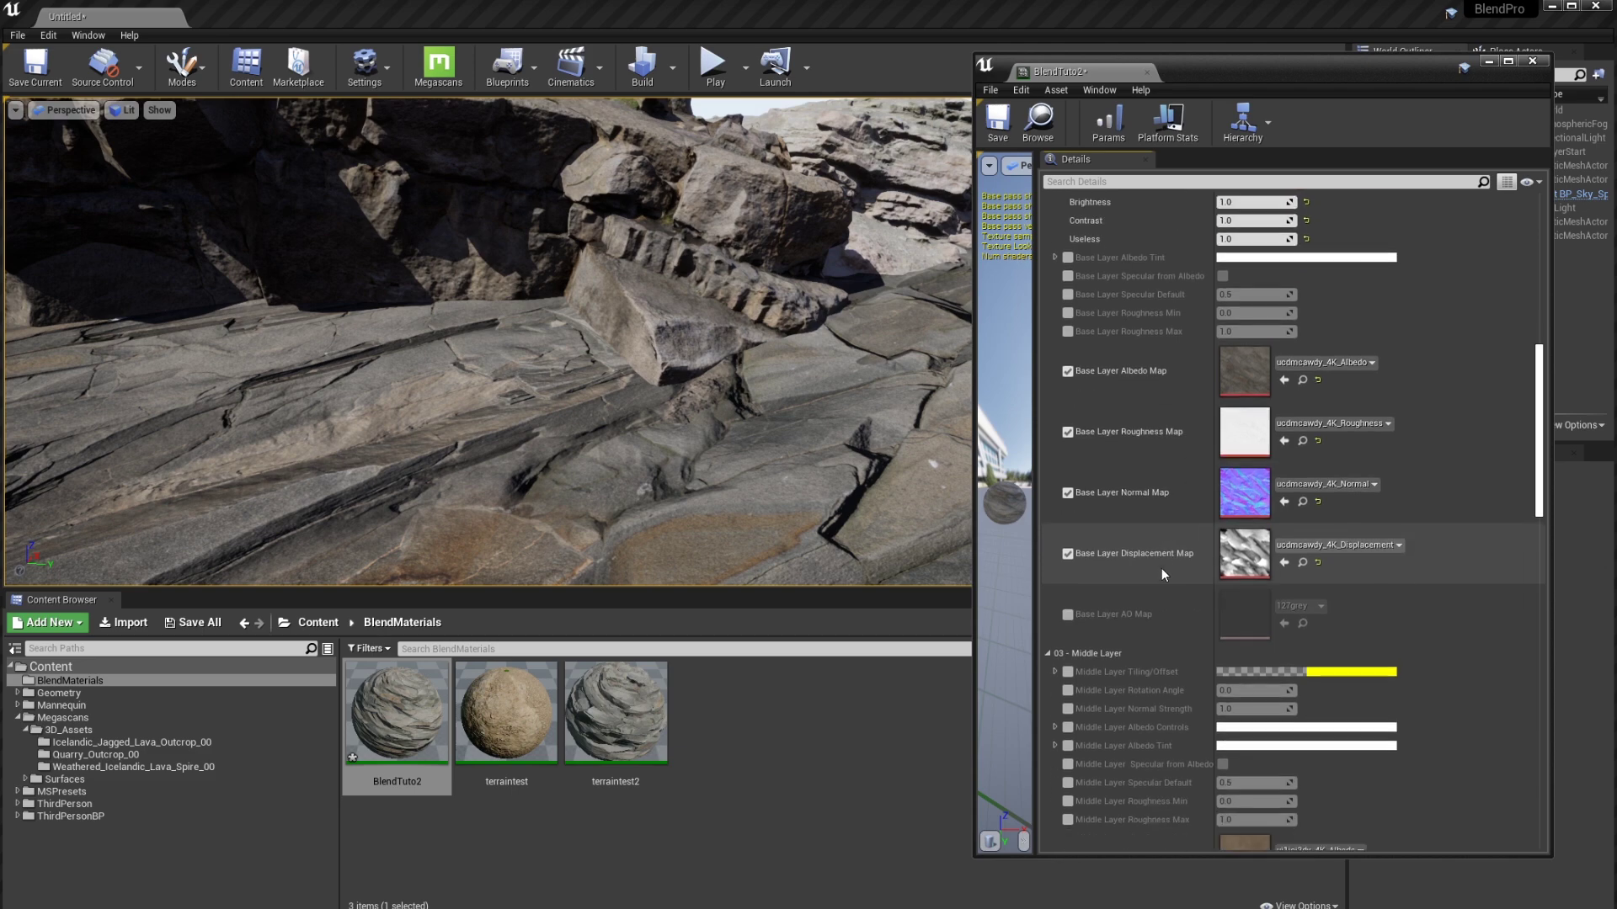
scroll(1177, 511, down, 13)
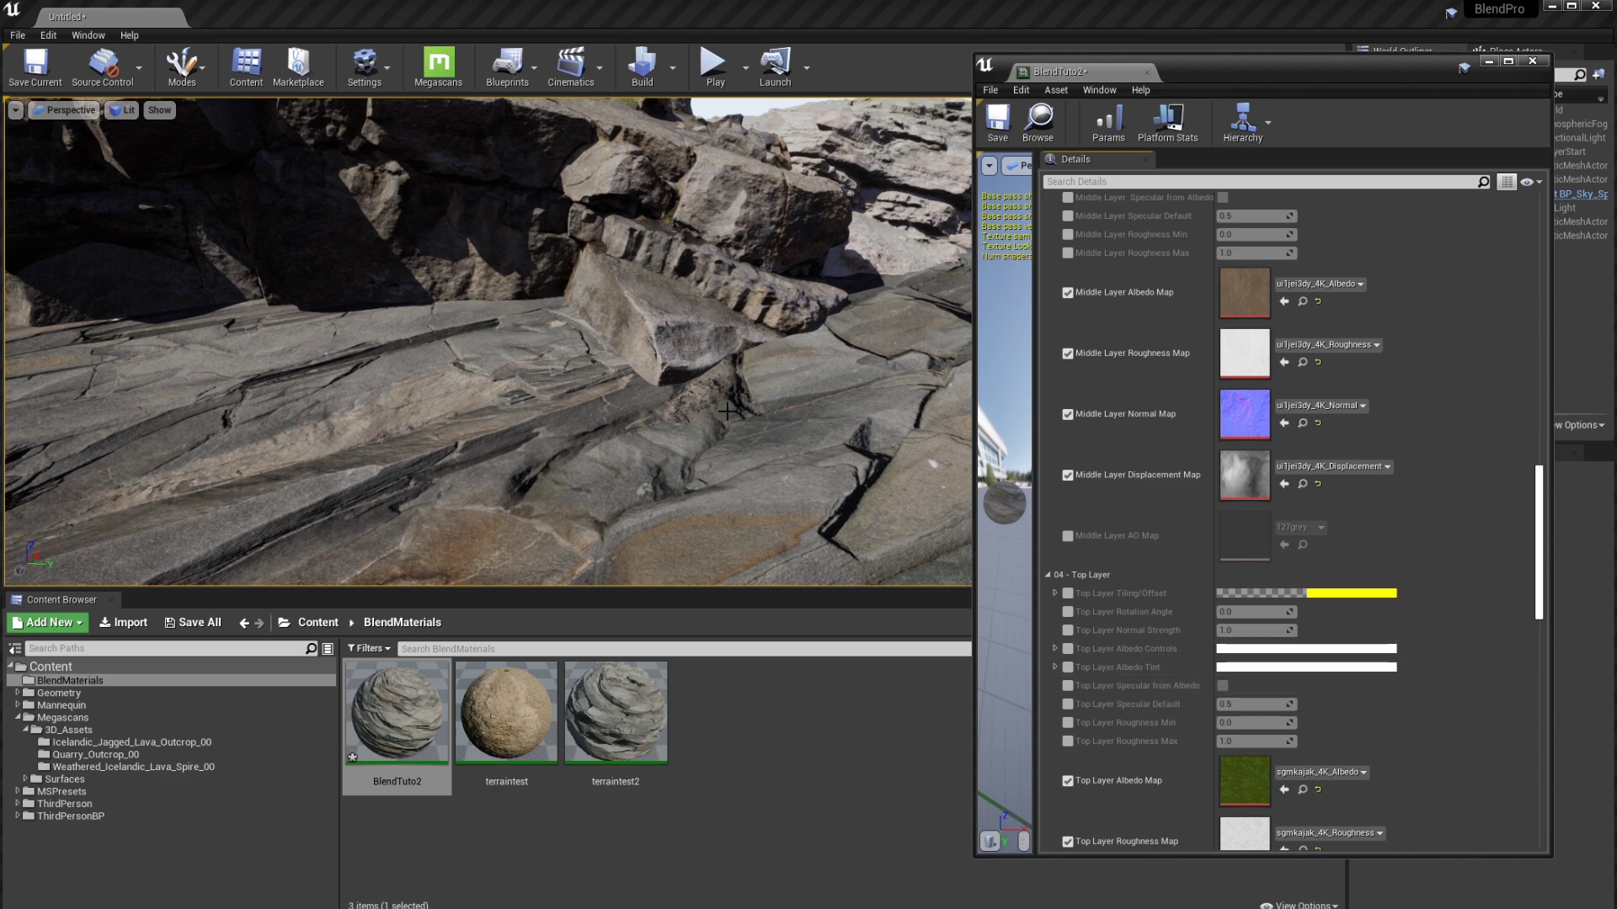
scroll(1284, 535, up, 14)
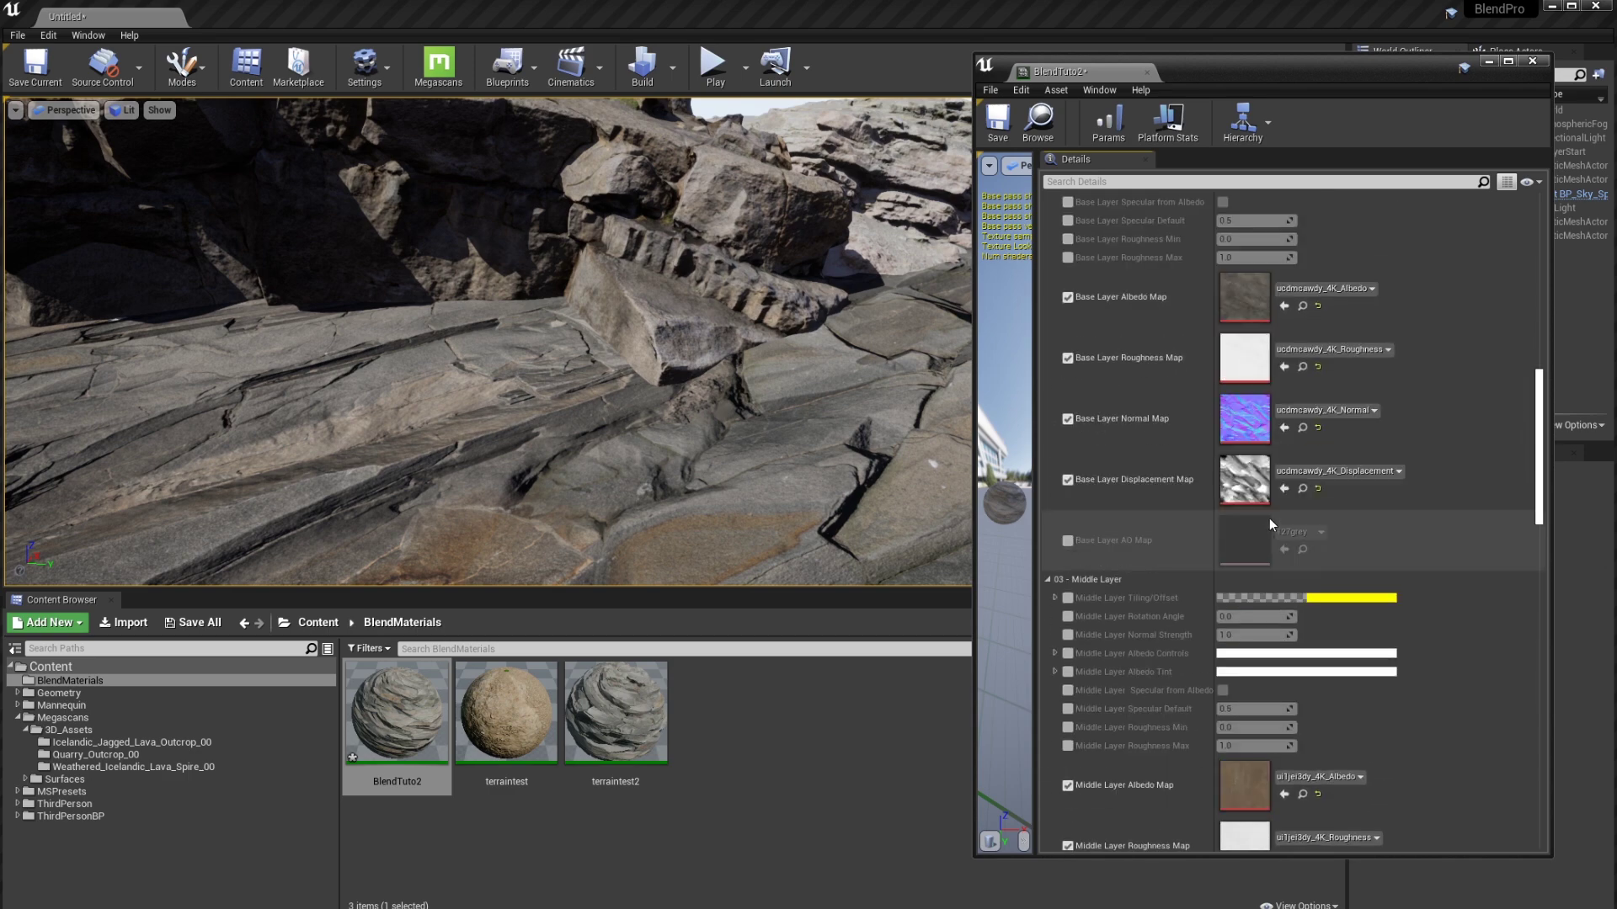
scroll(1241, 574, up, 15)
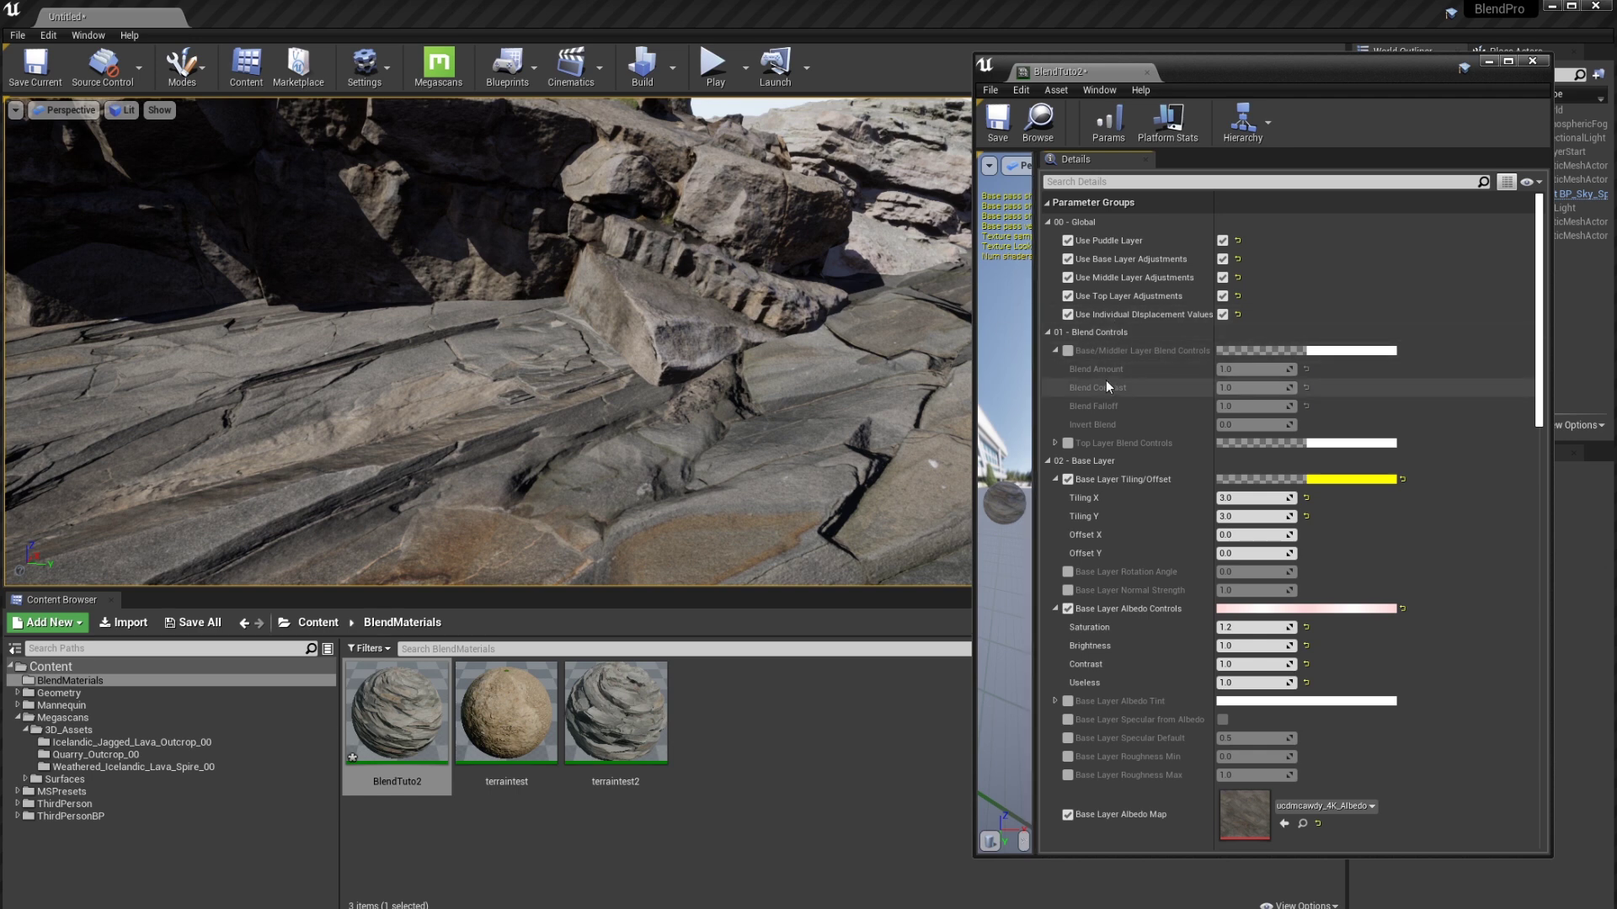
Enter Mesh Paint mode, activate vertex color painting on the terrain3 mesh, and move the BlendTuto2 editor out of the way
click(182, 66)
click(229, 185)
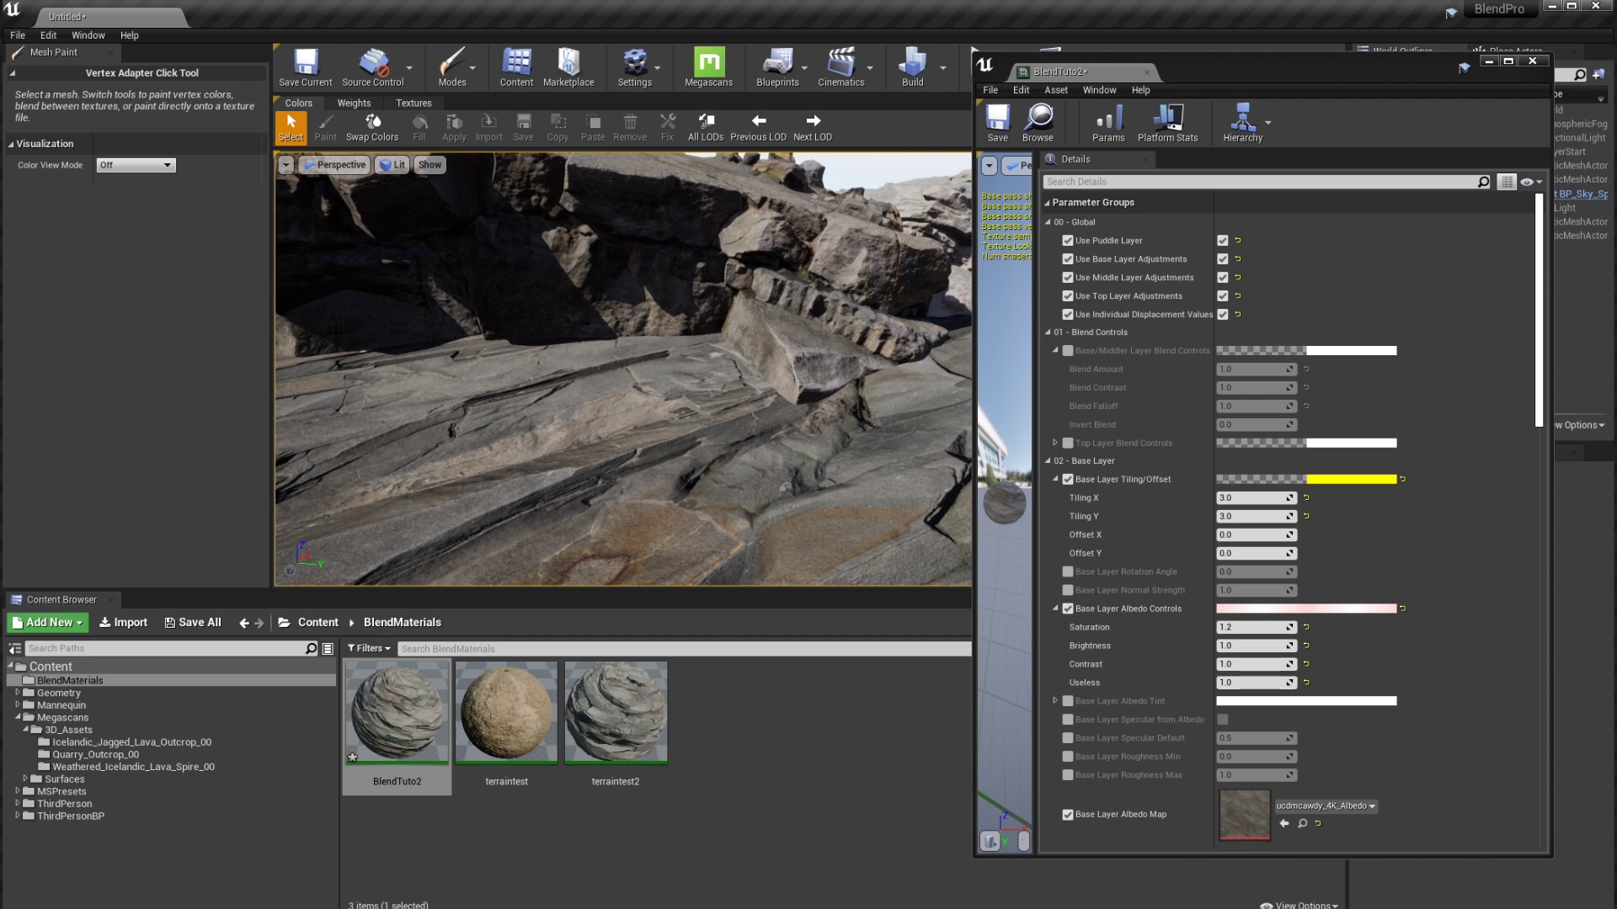
click(449, 431)
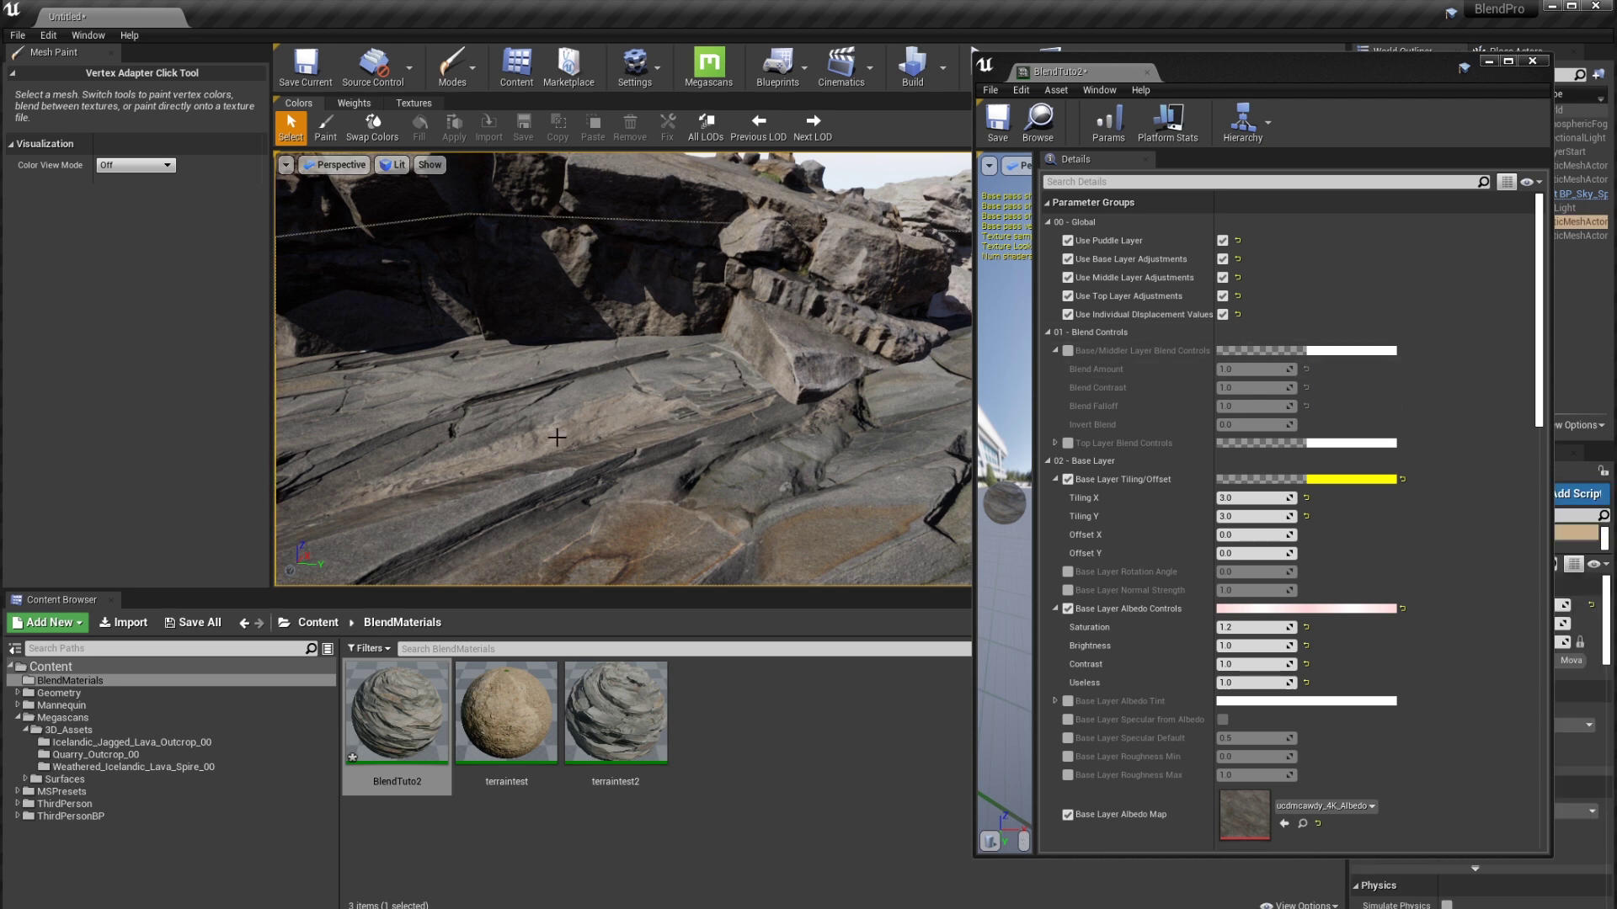
click(320, 129)
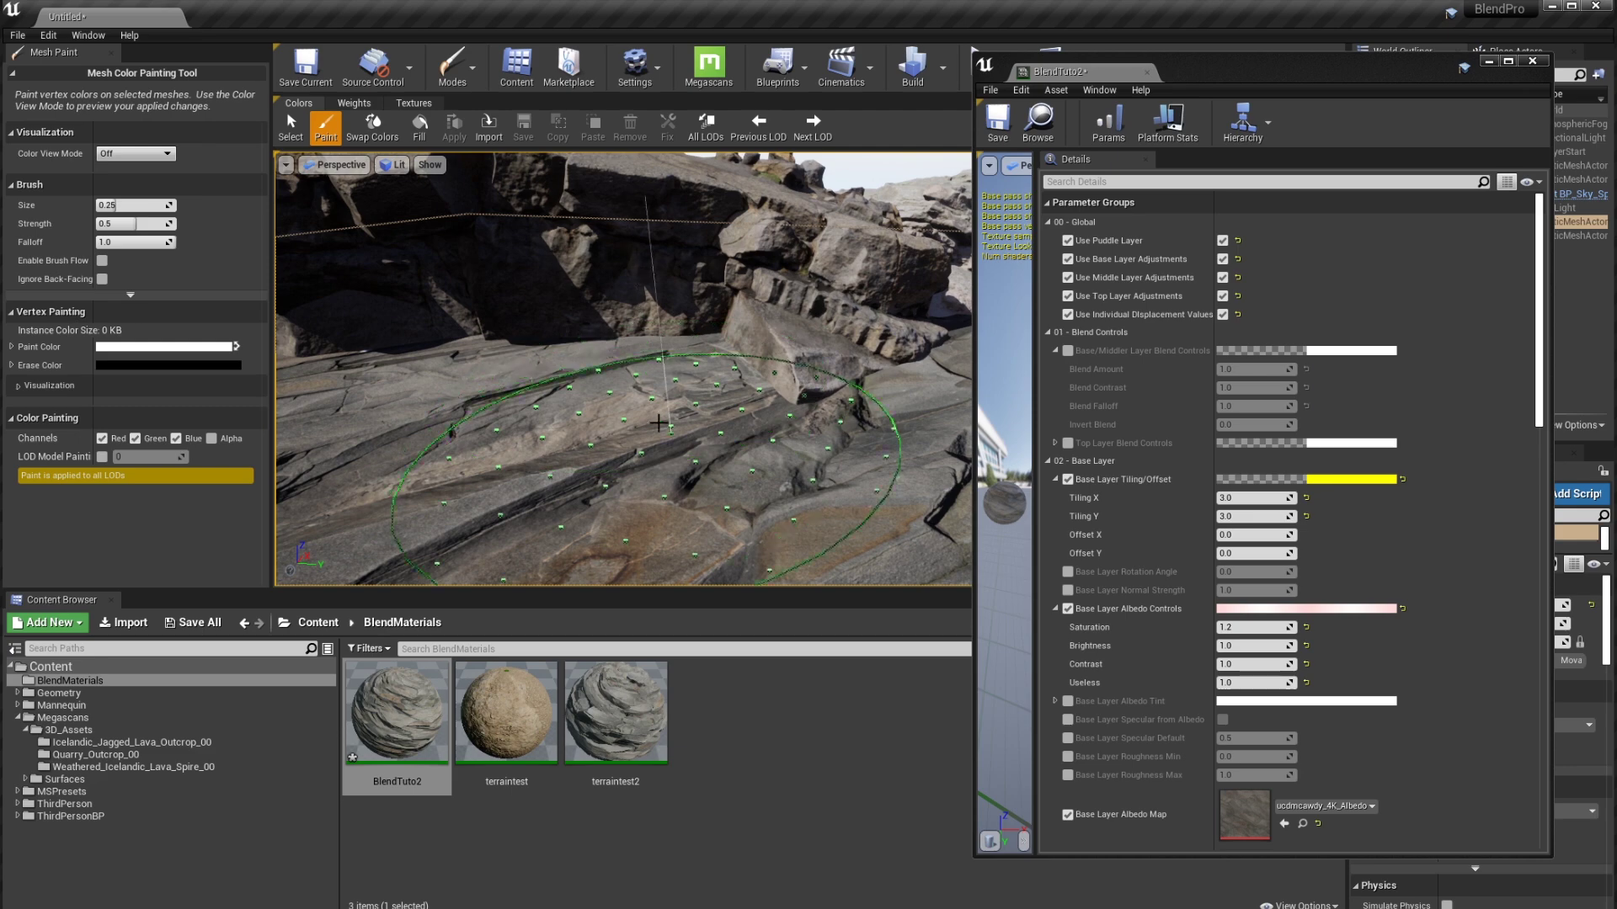
drag(1386, 79, 1615, 56)
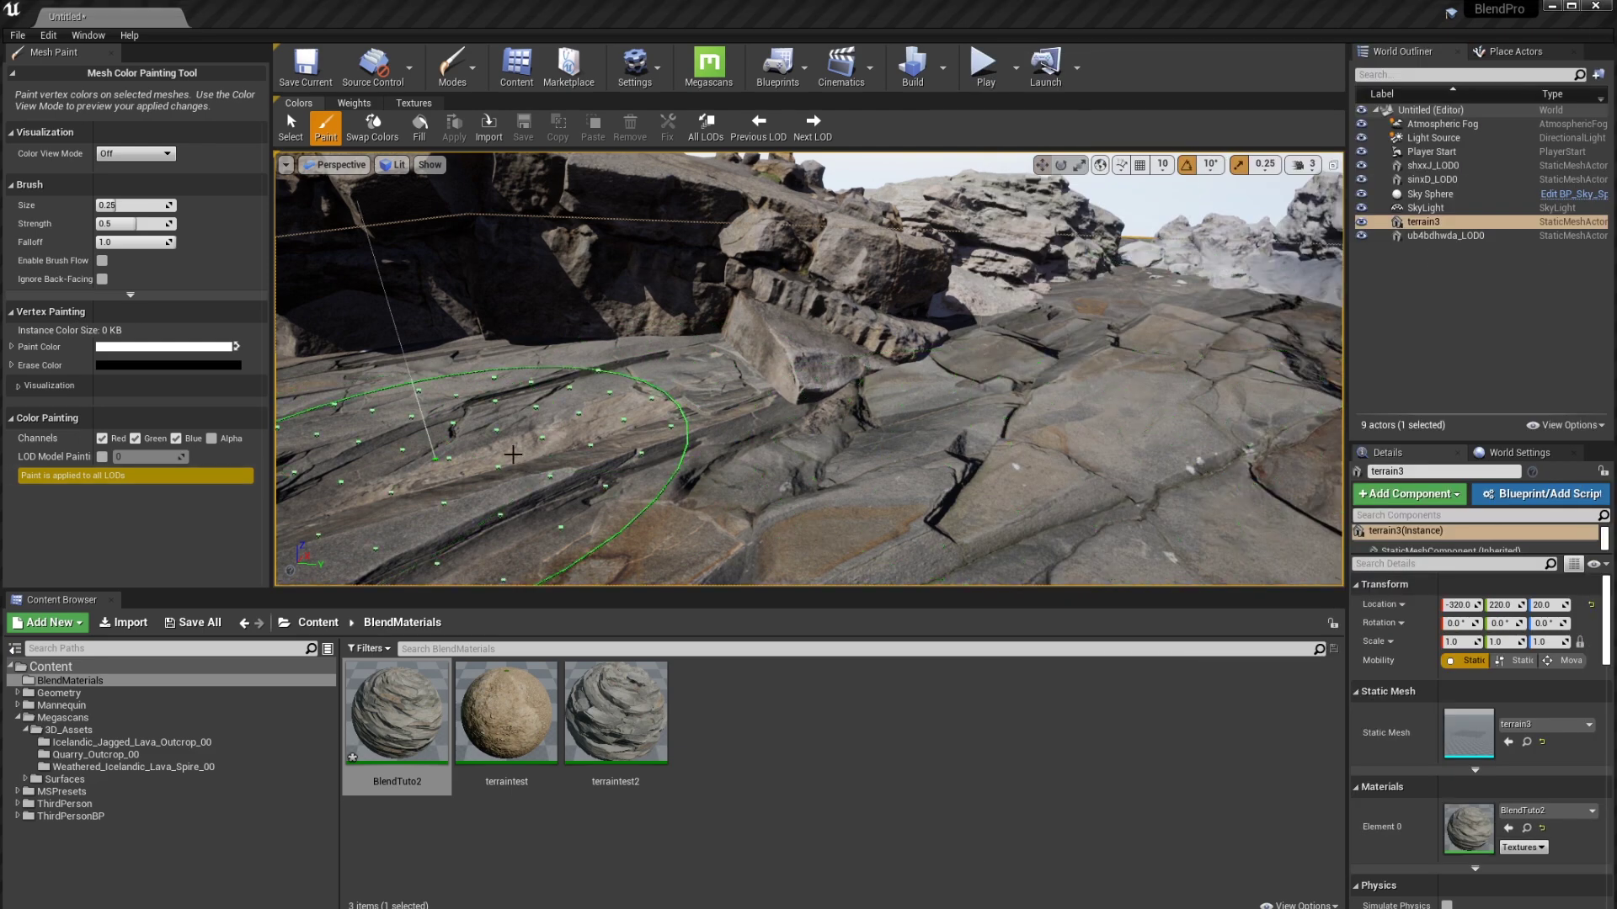
Limit vertex painting to the Red channel and paint black across the rock to reveal the Middle Layer dirt
right_drag(741, 430, 623, 556)
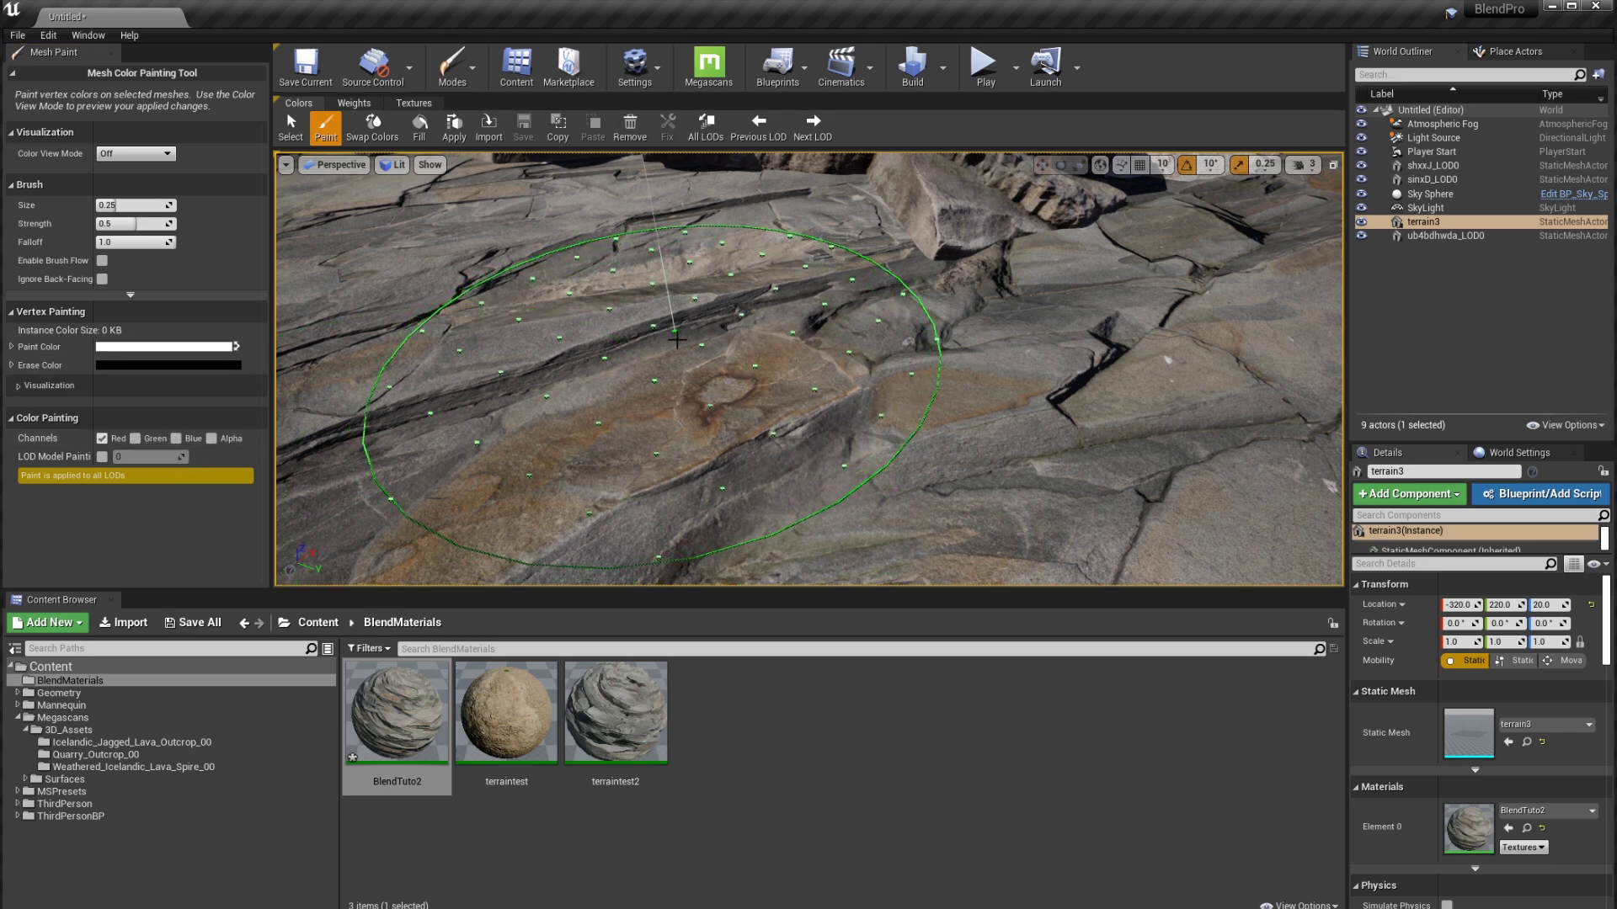
key(x)
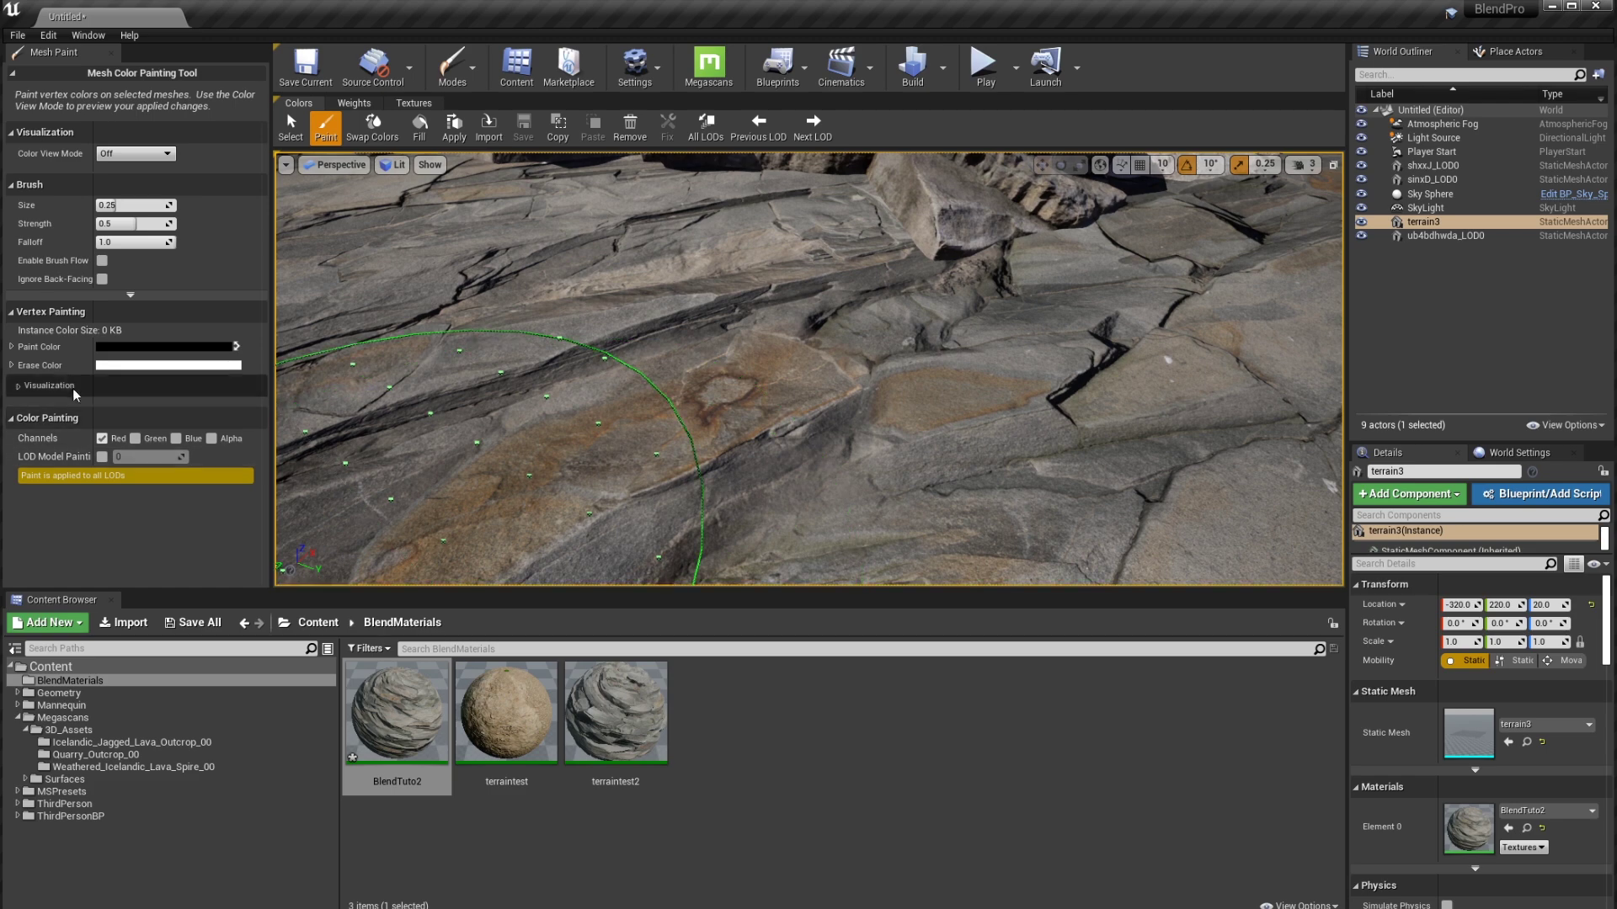
mouse_move(627, 313)
mouse_down()
mouse_move(657, 341)
mouse_move(791, 318)
mouse_move(929, 402)
mouse_up()
mouse_move(929, 402)
right_down()
mouse_move(876, 455)
mouse_move(834, 387)
mouse_move(842, 362)
right_up()
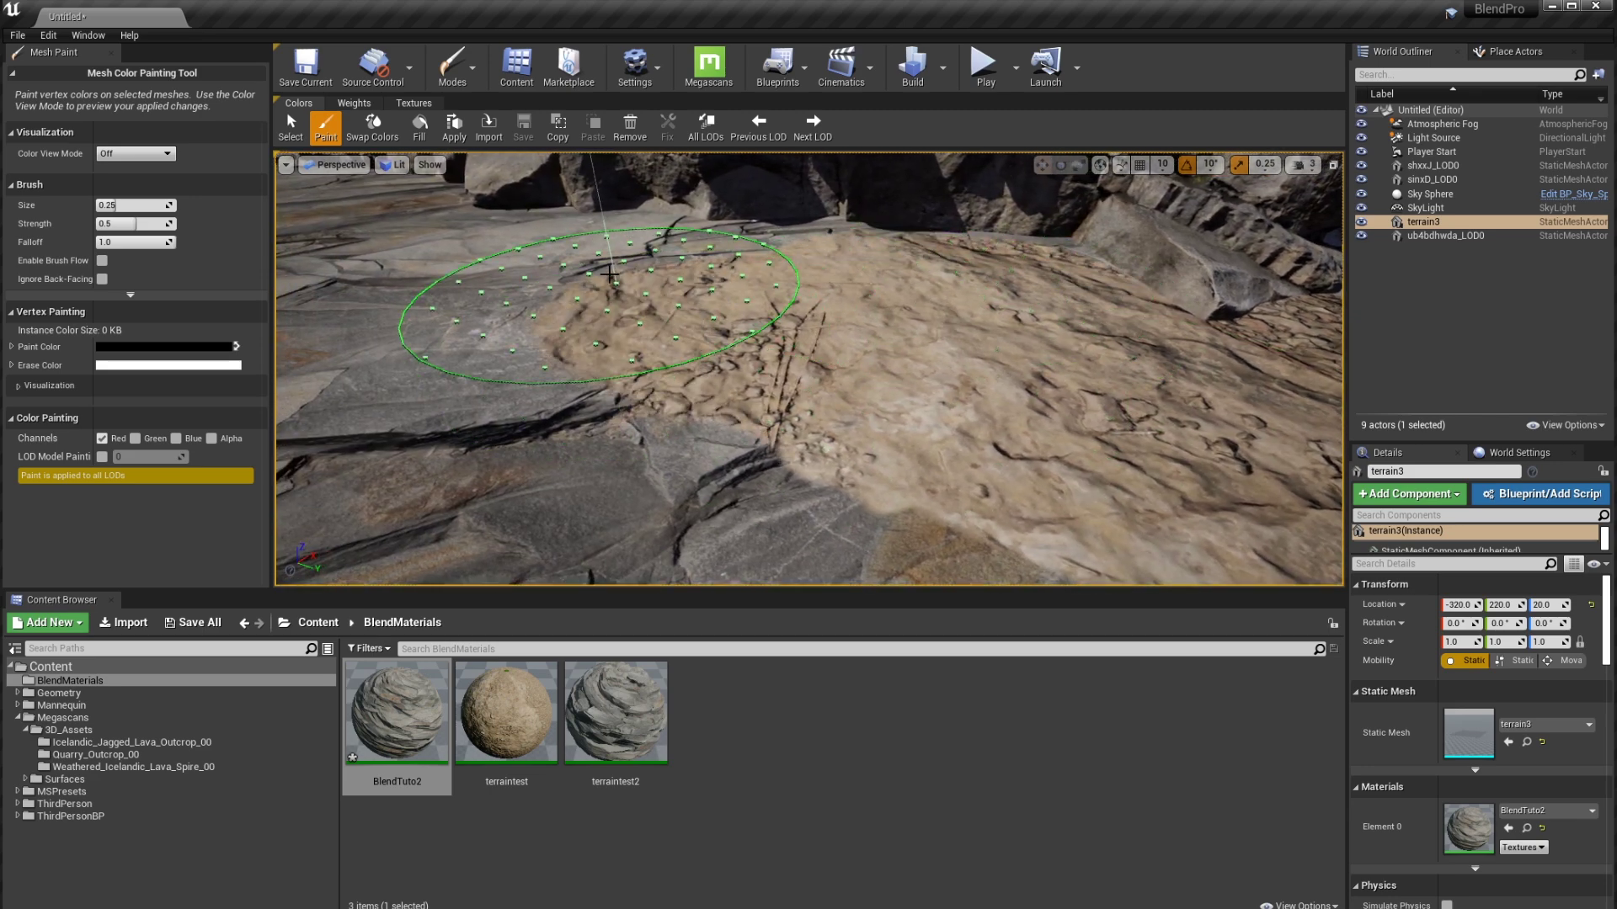
right_drag(506, 269, 590, 320)
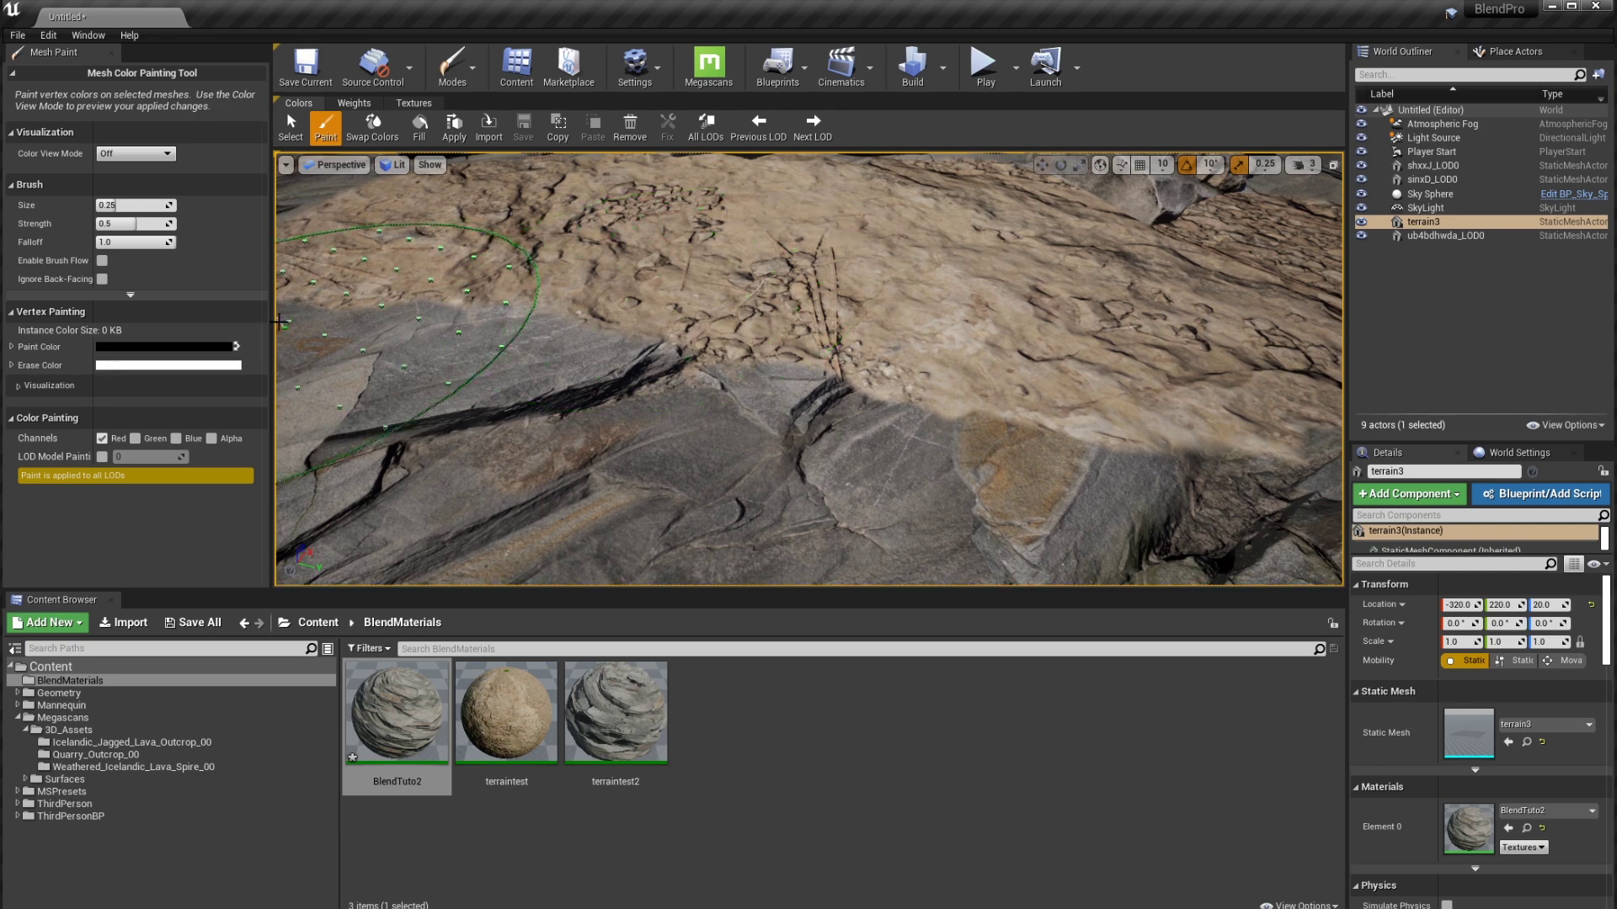
Paint white in the Red channel over part of the dirt patch to bring back the base rock
key(x)
key(x)
key(x)
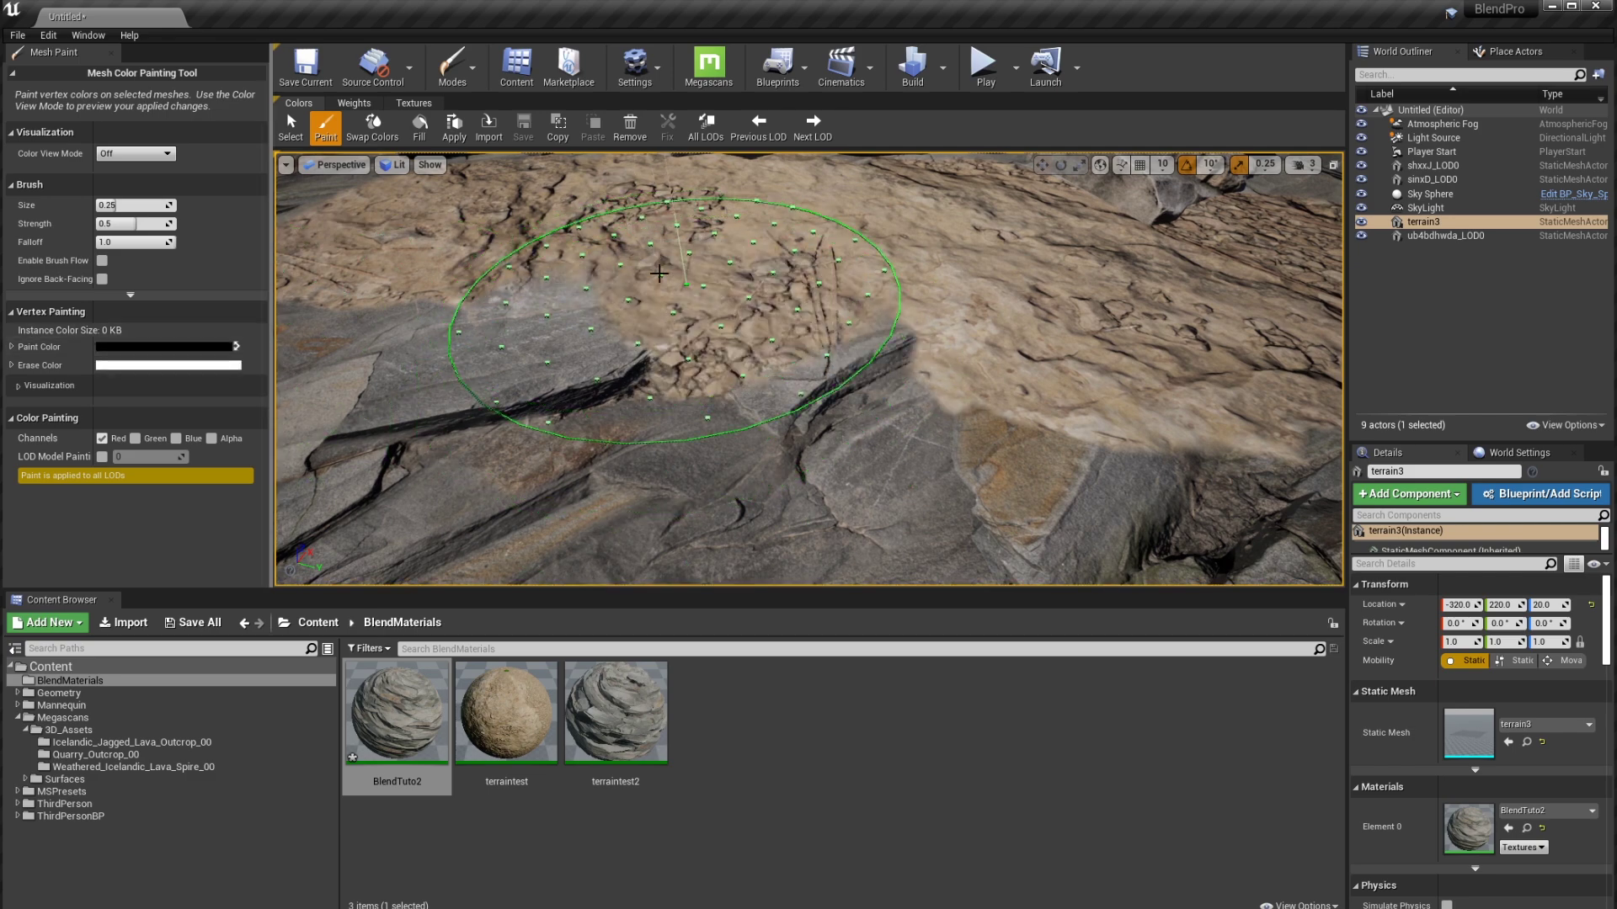
mouse_move(660, 274)
mouse_down()
mouse_move(859, 353)
mouse_move(721, 379)
mouse_move(767, 348)
mouse_move(883, 400)
mouse_up()
key(x)
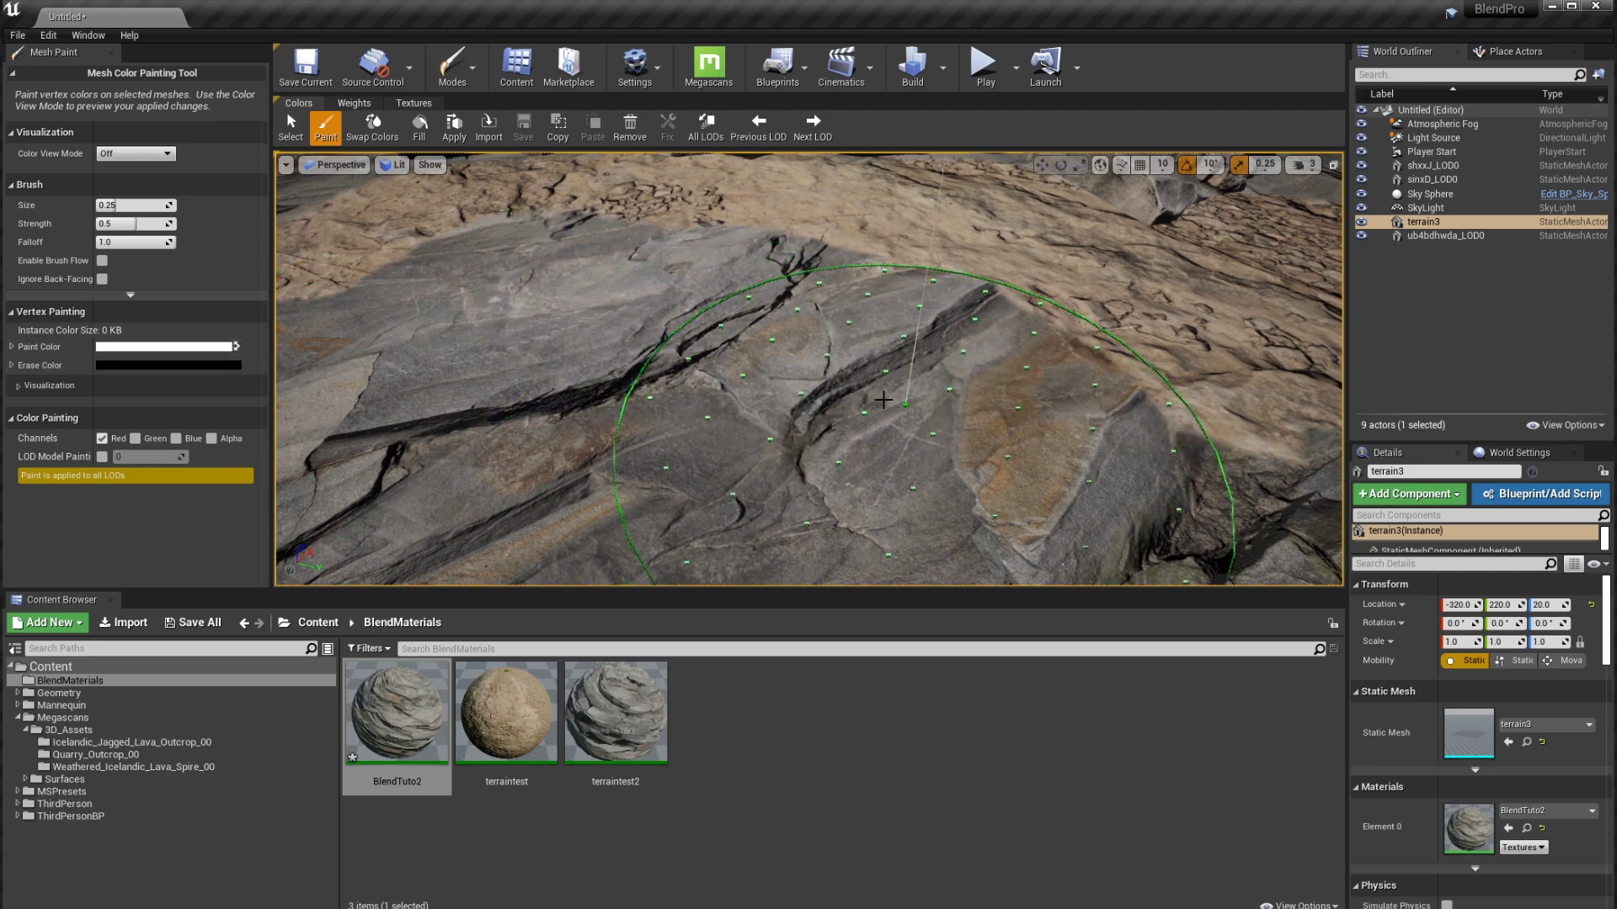
Paint black in the Red channel along the foot of the cliff to extend the Middle Layer dirt into a wide strip
mouse_move(626, 327)
right_down()
mouse_move(602, 336)
mouse_move(640, 313)
mouse_move(627, 331)
right_up()
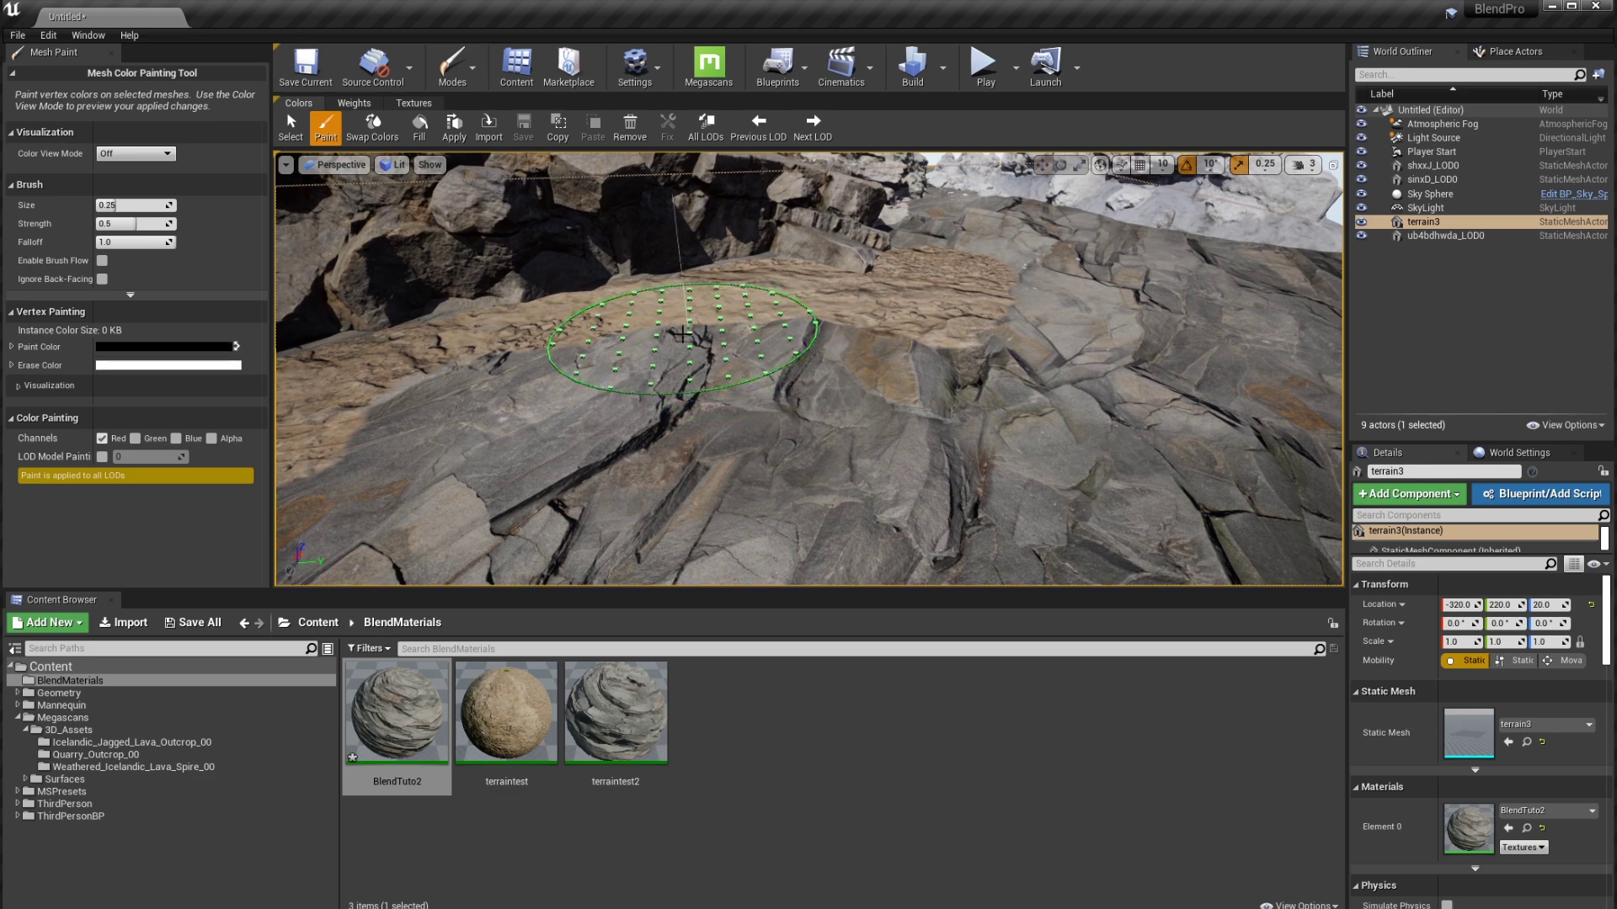
mouse_move(404, 414)
mouse_down()
mouse_move(901, 338)
mouse_move(1017, 252)
mouse_up()
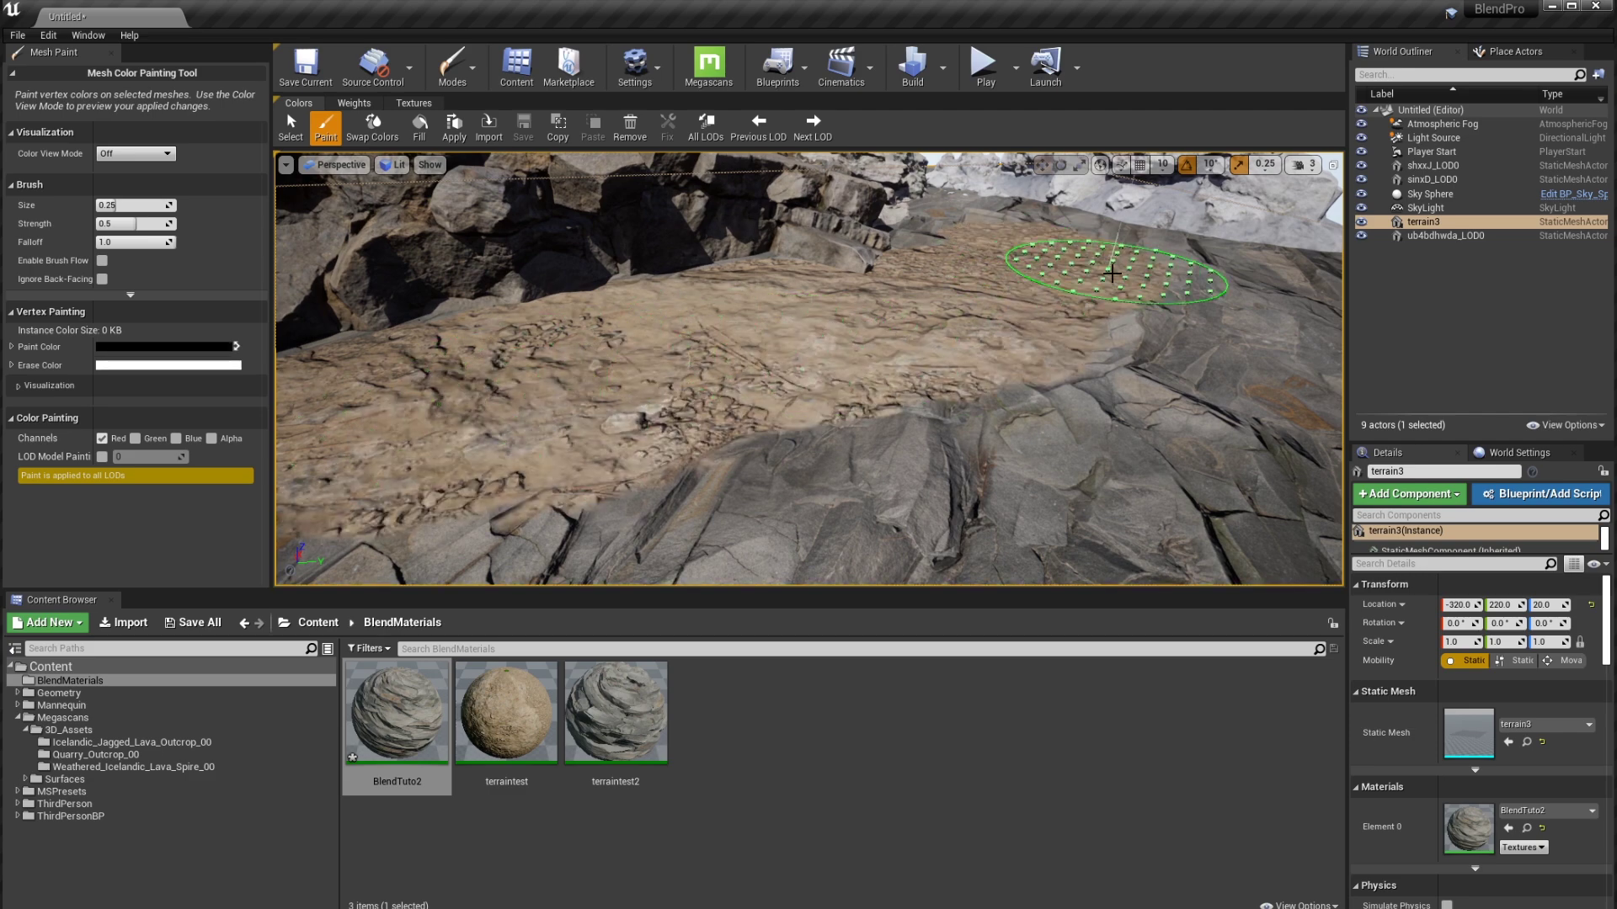
drag(1113, 273, 1147, 305)
mouse_move(875, 358)
right_down()
mouse_move(918, 404)
mouse_move(867, 352)
right_up()
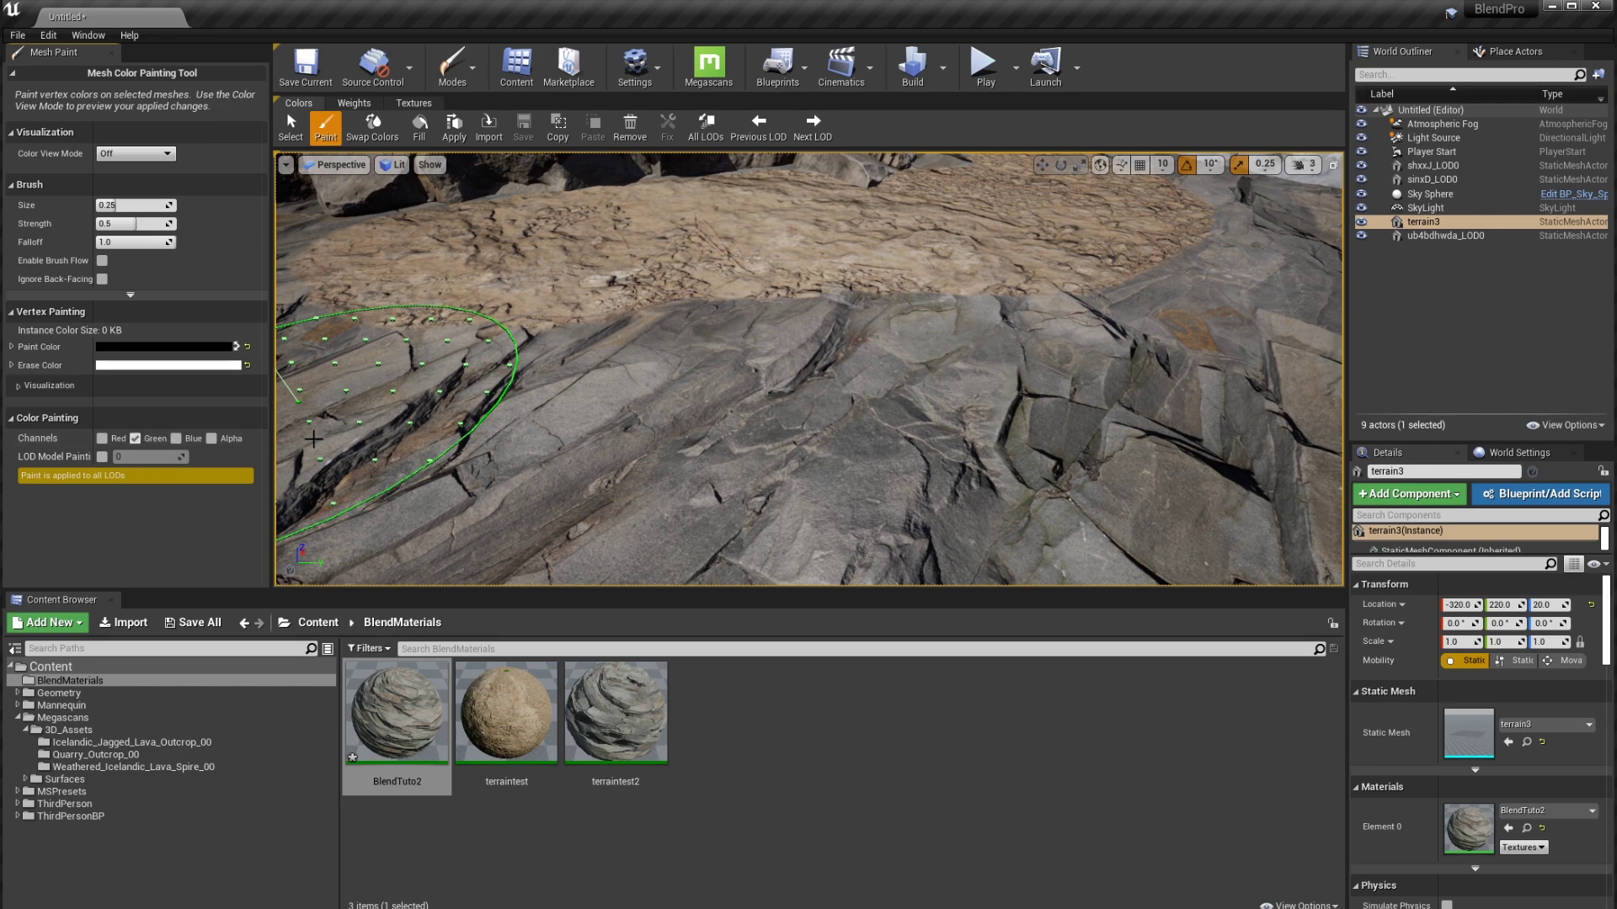
Paint black in the Green channel over the rock beside the dirt to add a patch of Top Layer grass
right_drag(313, 439, 572, 416)
drag(1066, 247, 730, 396)
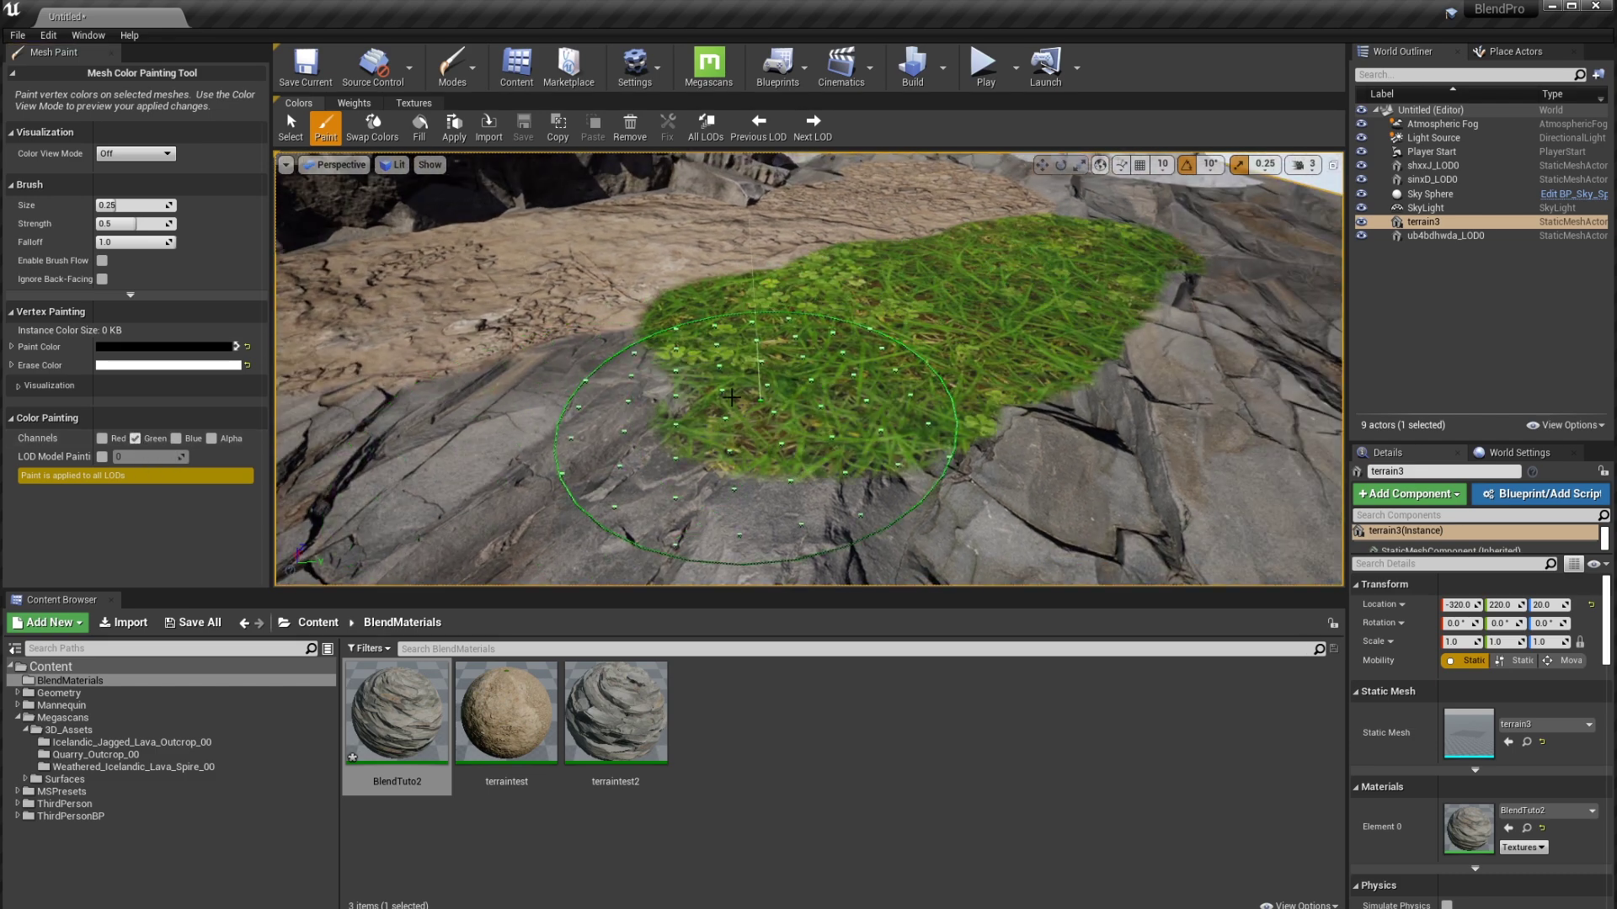
drag(968, 432, 1204, 278)
Inspect the painted dirt and the edge of the grass patch up close
mouse_move(1204, 278)
right_down()
mouse_move(951, 287)
mouse_move(809, 244)
mouse_move(943, 261)
right_up()
key(w)
mouse_move(1082, 350)
right_down()
mouse_move(921, 361)
mouse_move(1318, 346)
mouse_move(938, 376)
right_up()
key(s)
right_drag(749, 256, 437, 421)
key(w)
right_drag(842, 438, 1078, 211)
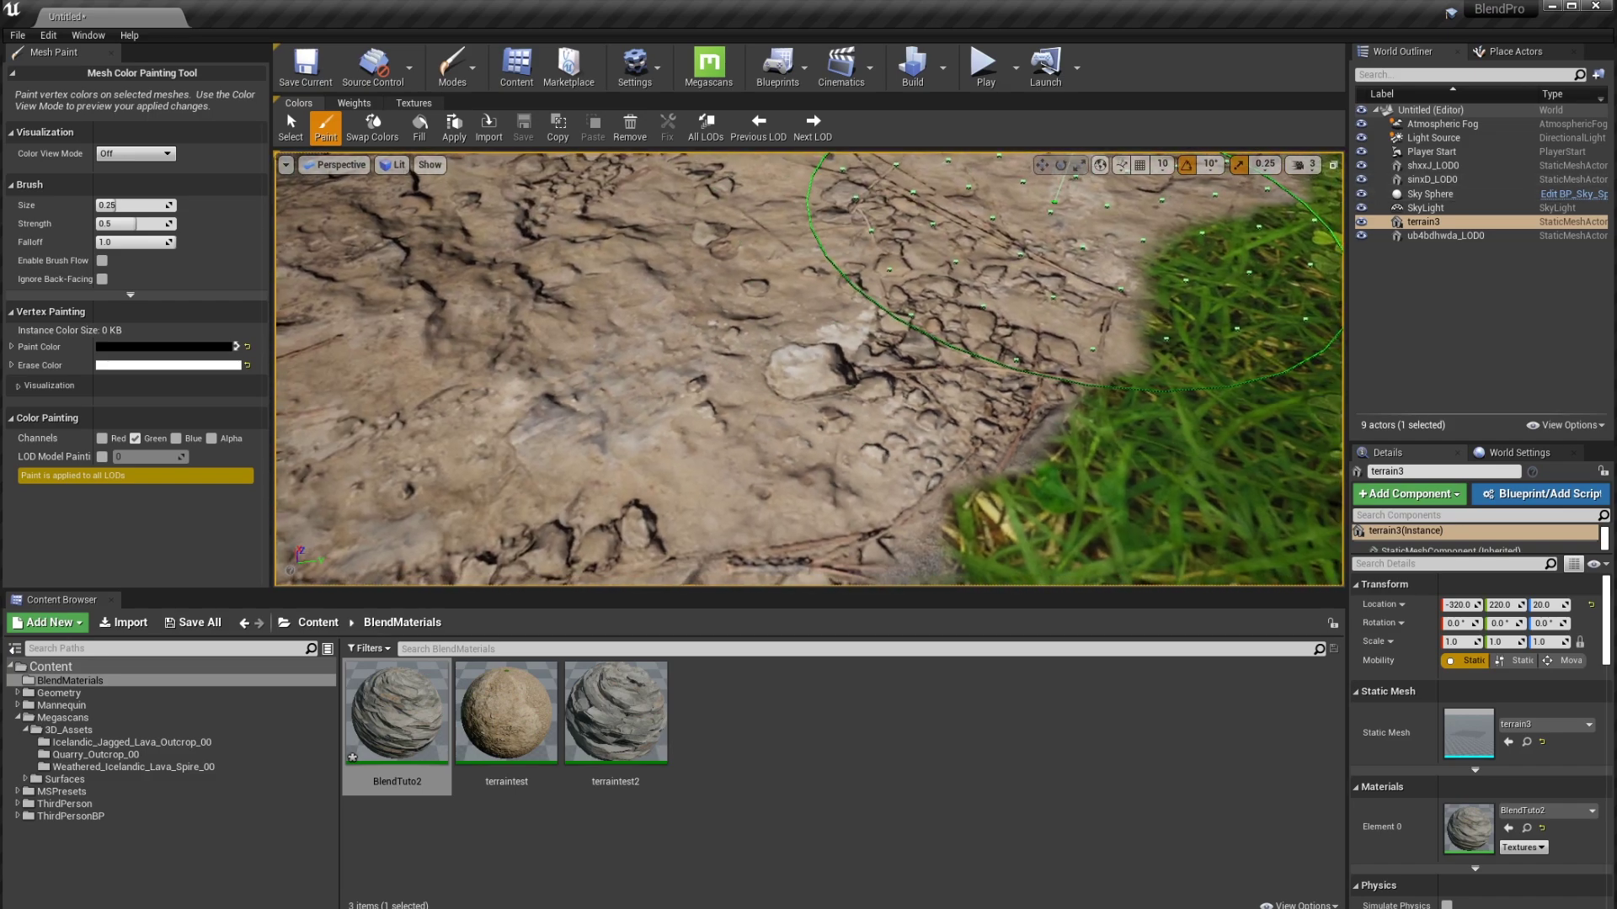
Bring the BlendTuto2 editor back beside the level view and override the Middle Layer Tiling/Offset
drag(1616, 84, 1397, 78)
right_drag(926, 353, 978, 355)
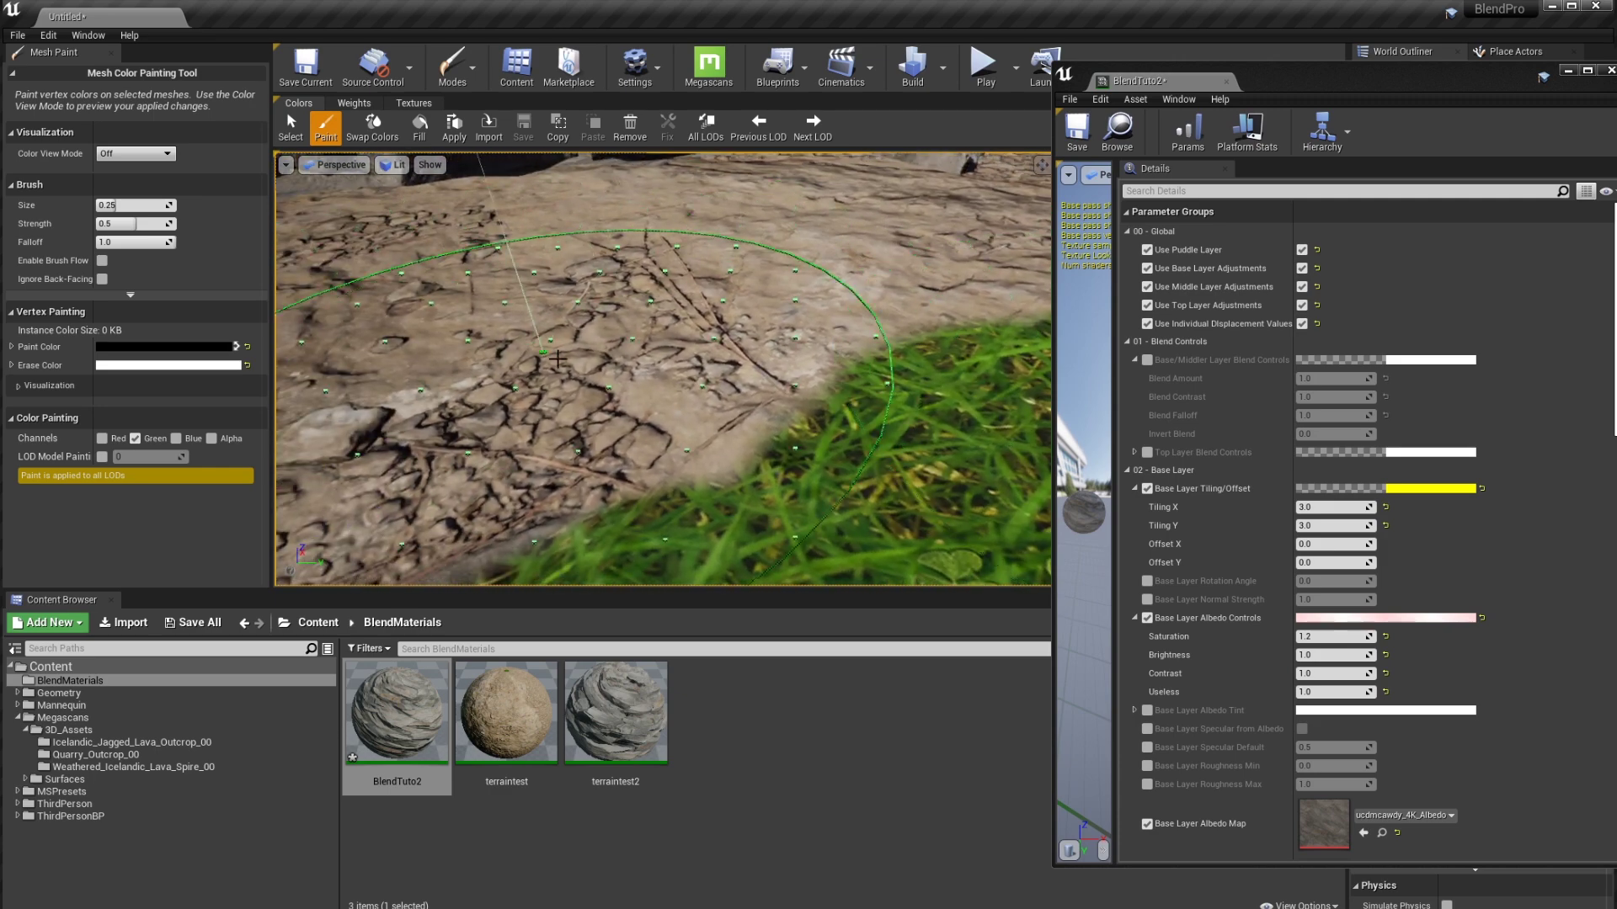
scroll(1261, 390, down, 2)
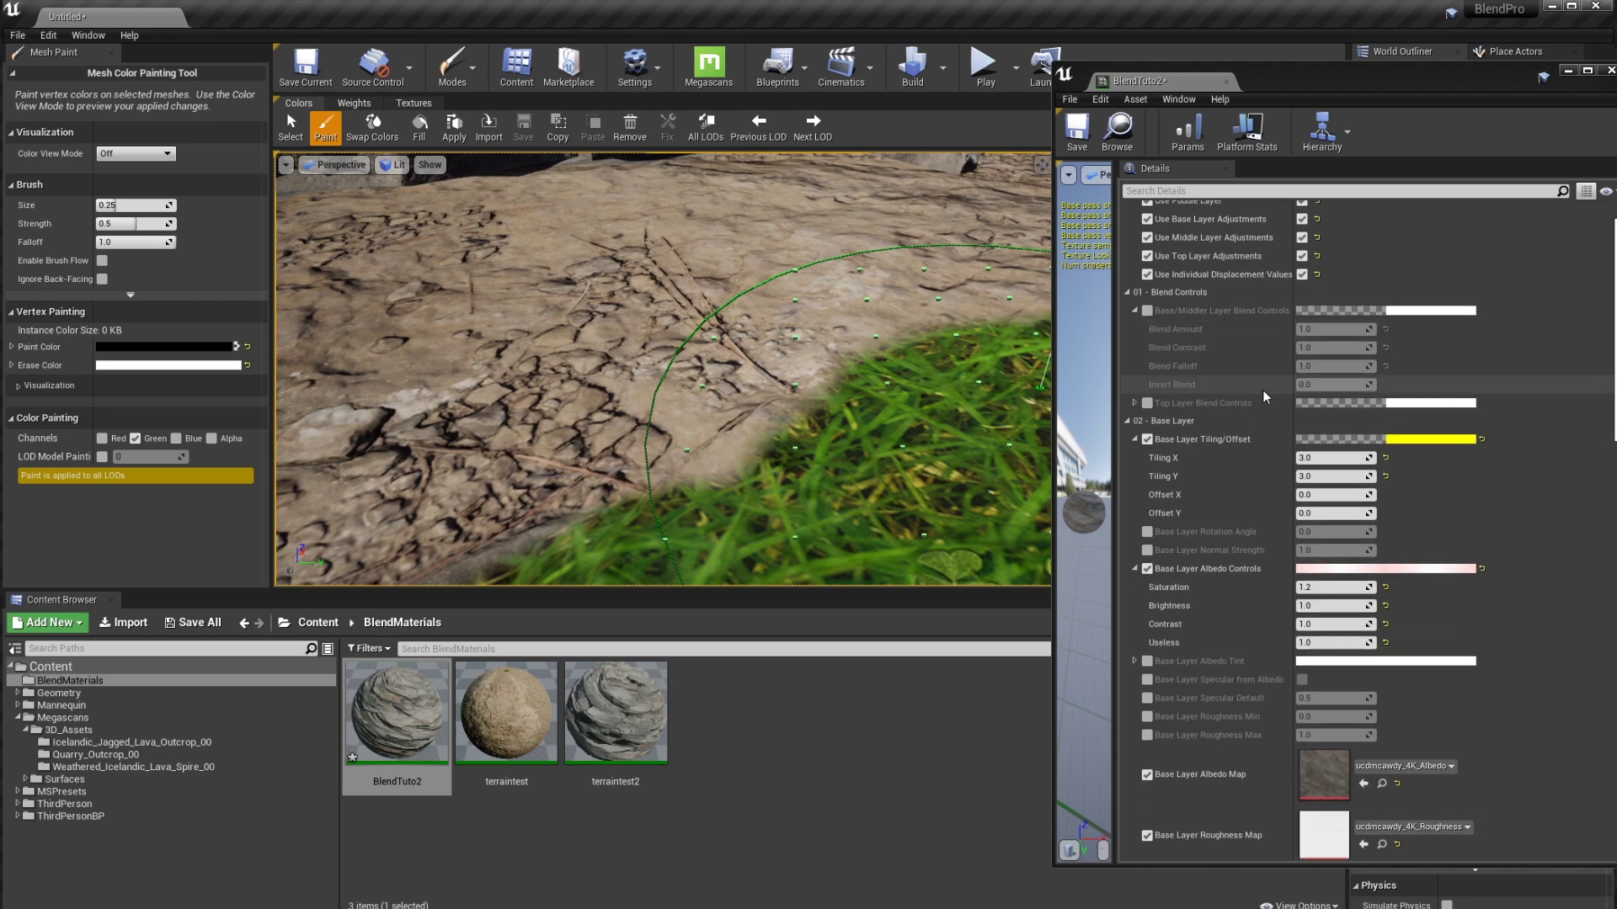
scroll(1261, 390, down, 12)
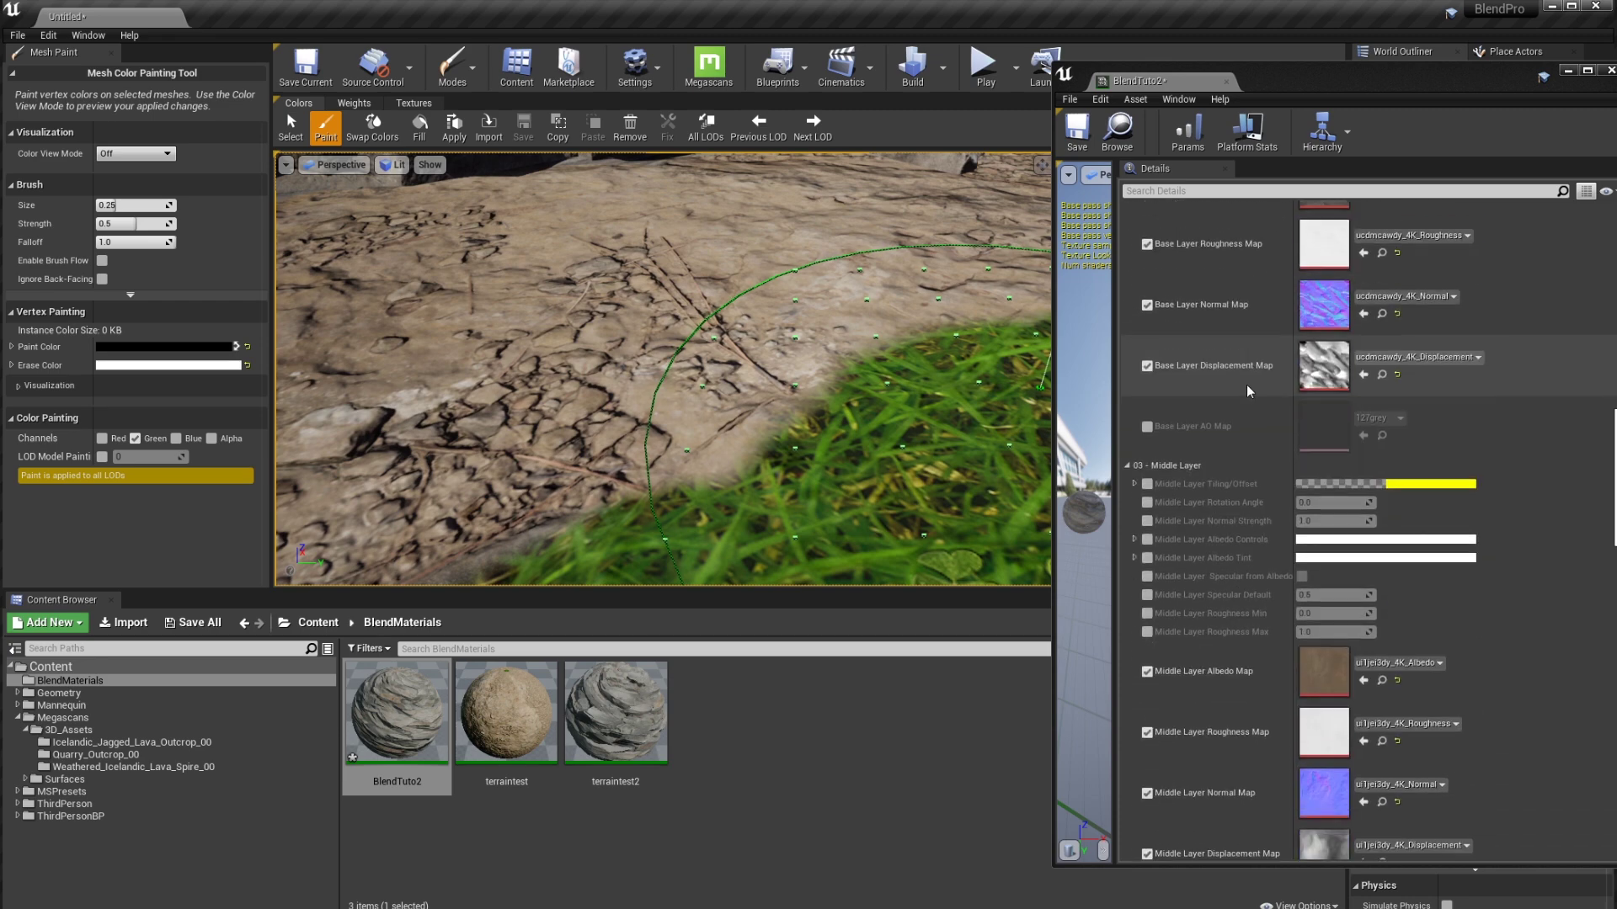
scroll(1249, 404, down, 3)
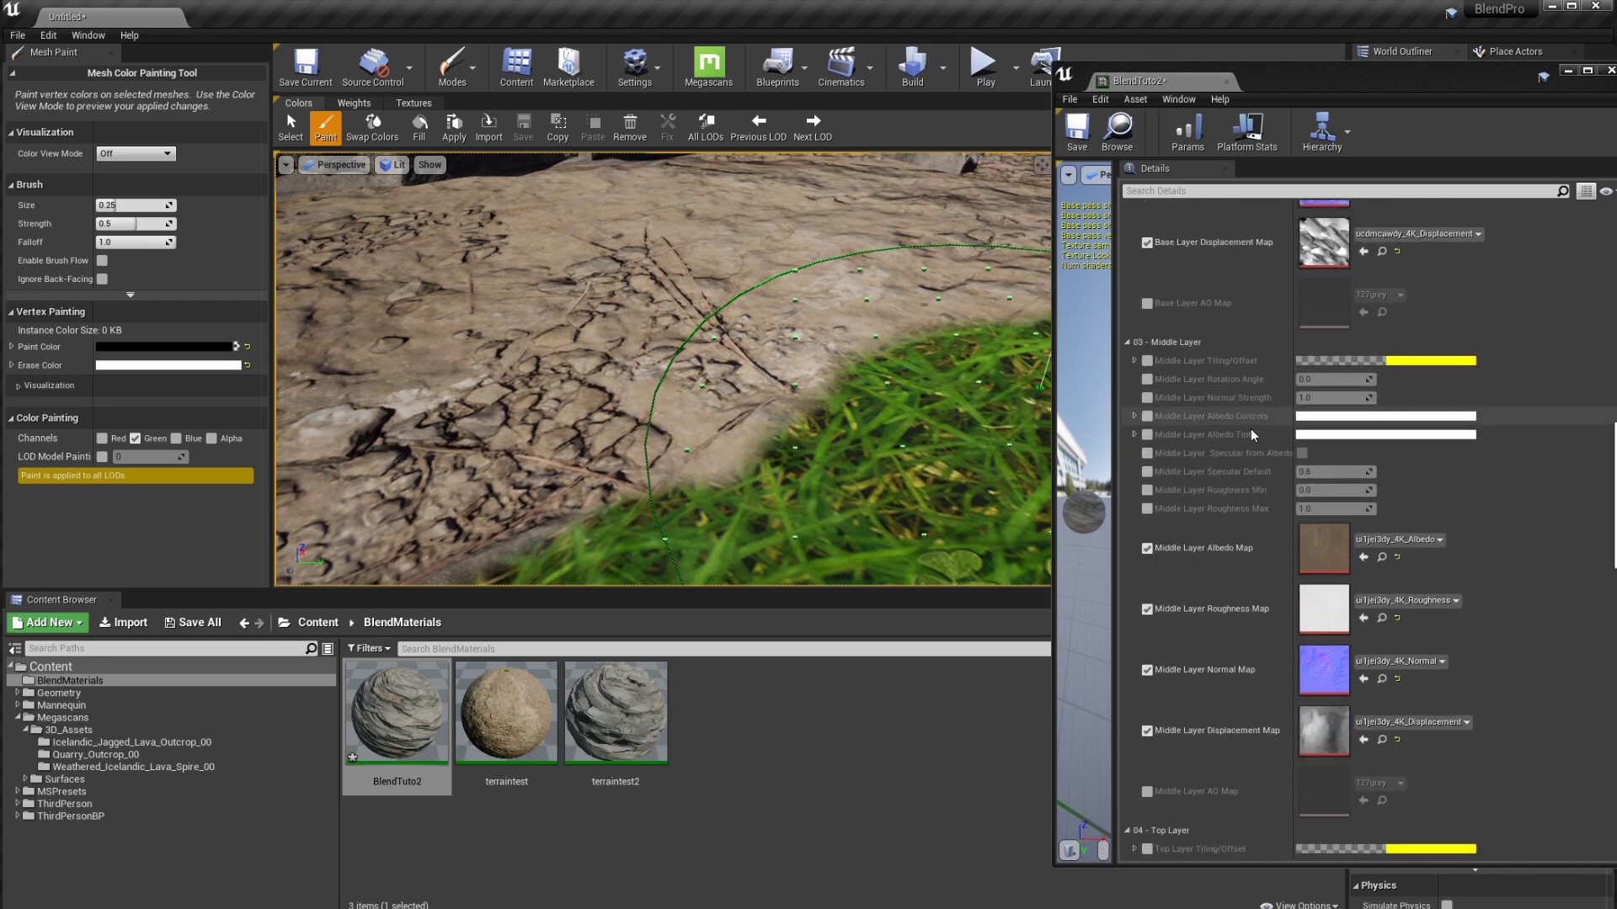
click(1135, 360)
click(1147, 361)
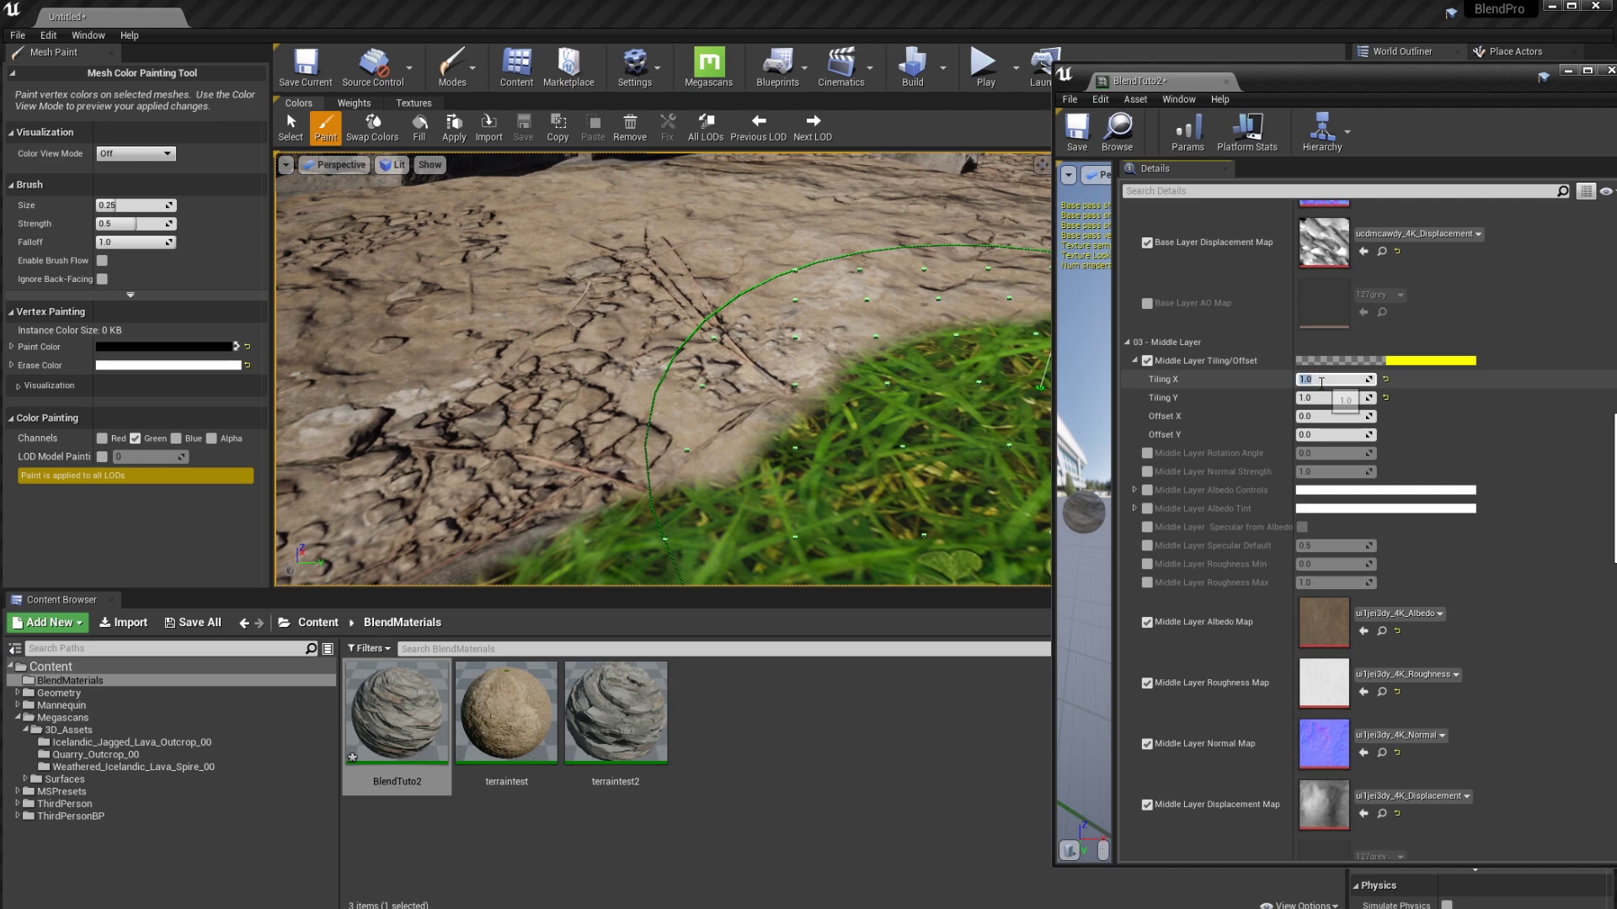
Match the Middle Layer tiling to the Base Layer by setting Tiling X and Tiling Y to 3
scroll(1320, 382, up, 13)
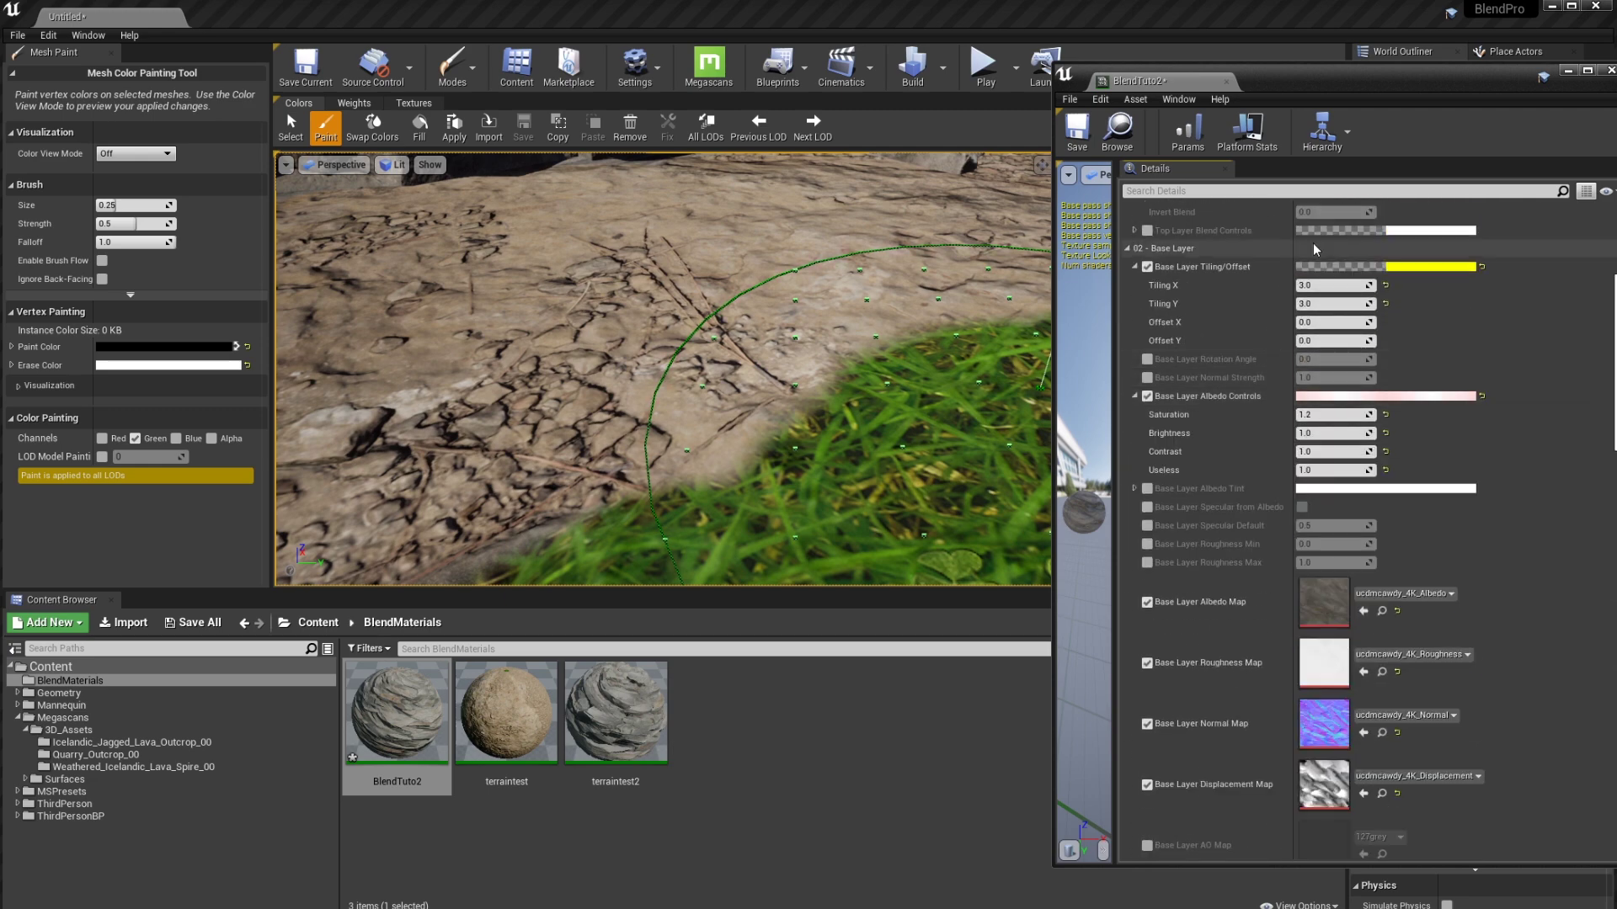
scroll(1317, 269, down, 10)
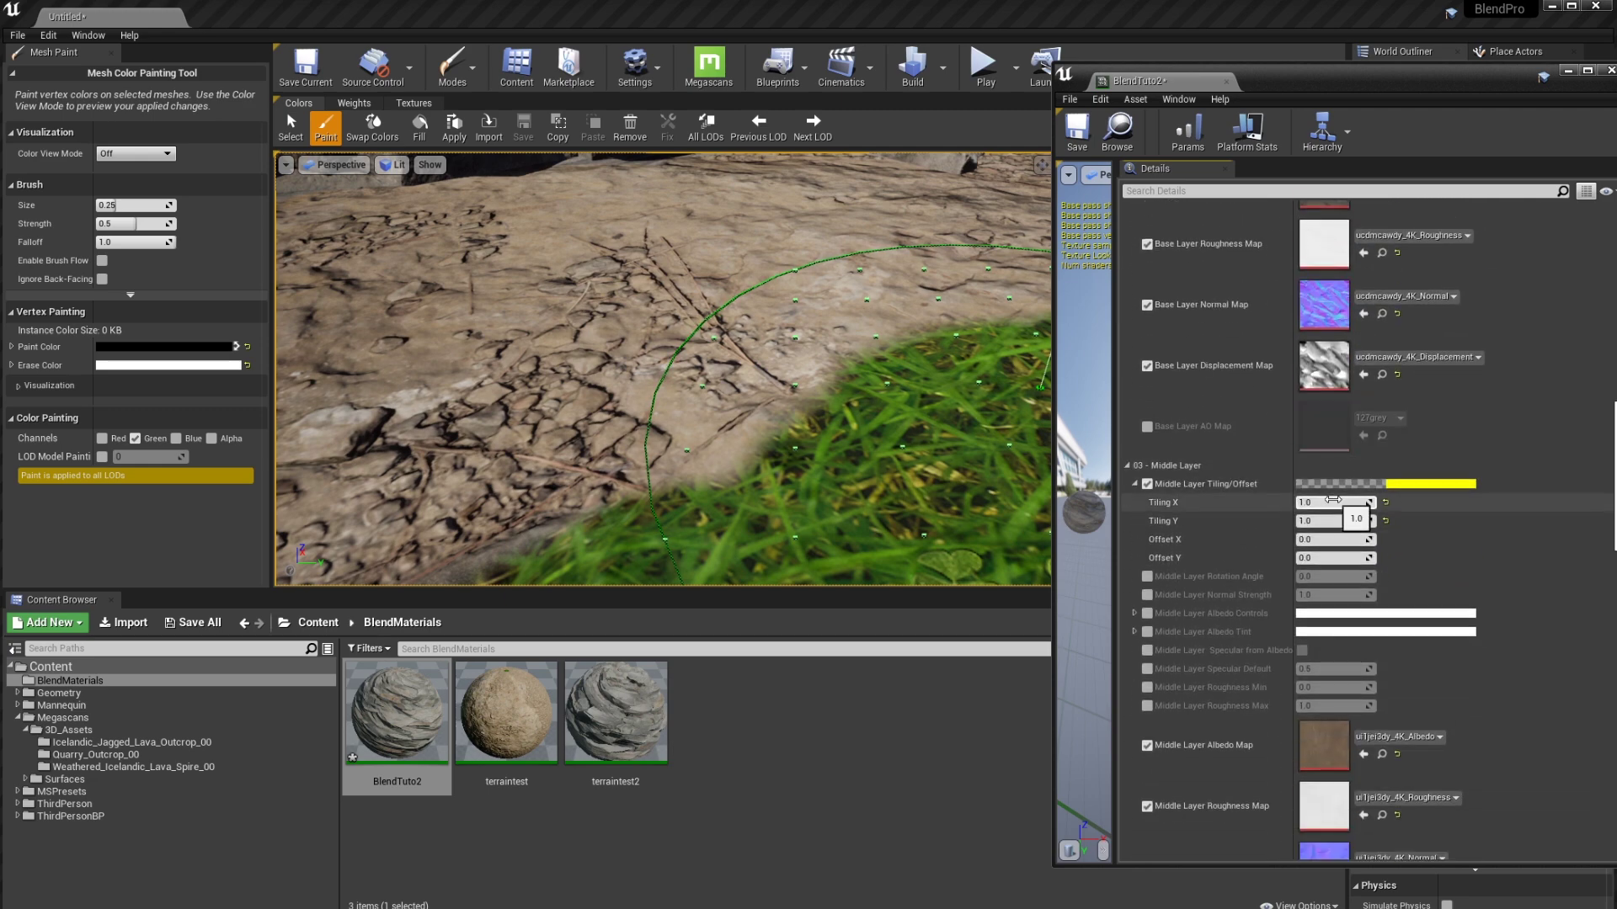
text(3)
click(1344, 521)
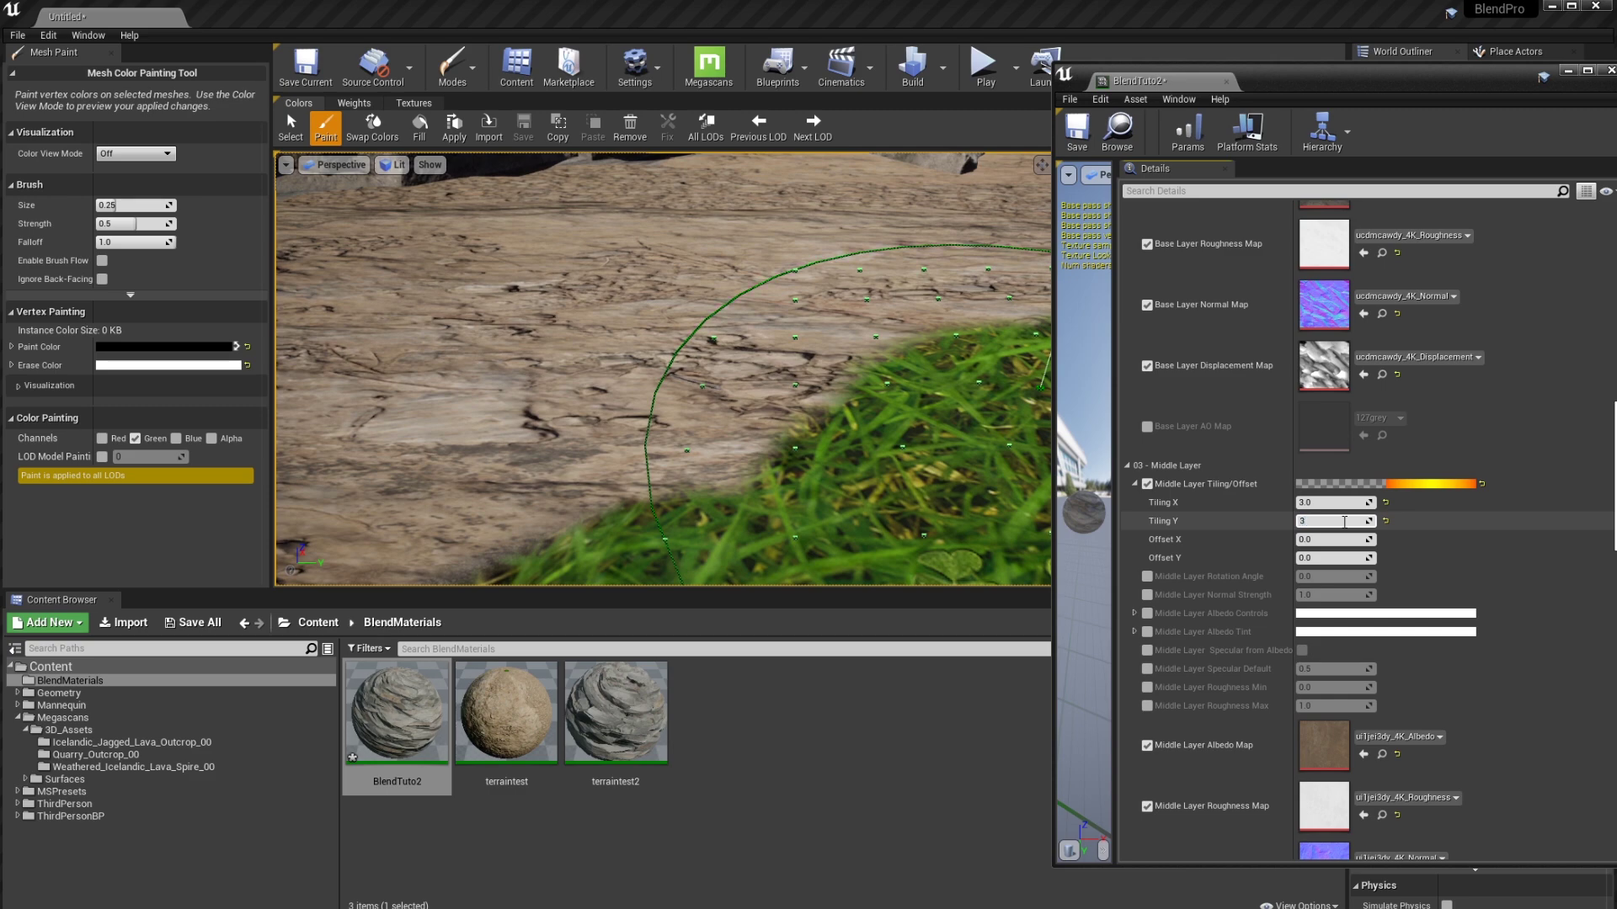
key(Return)
right_drag(674, 395, 707, 400)
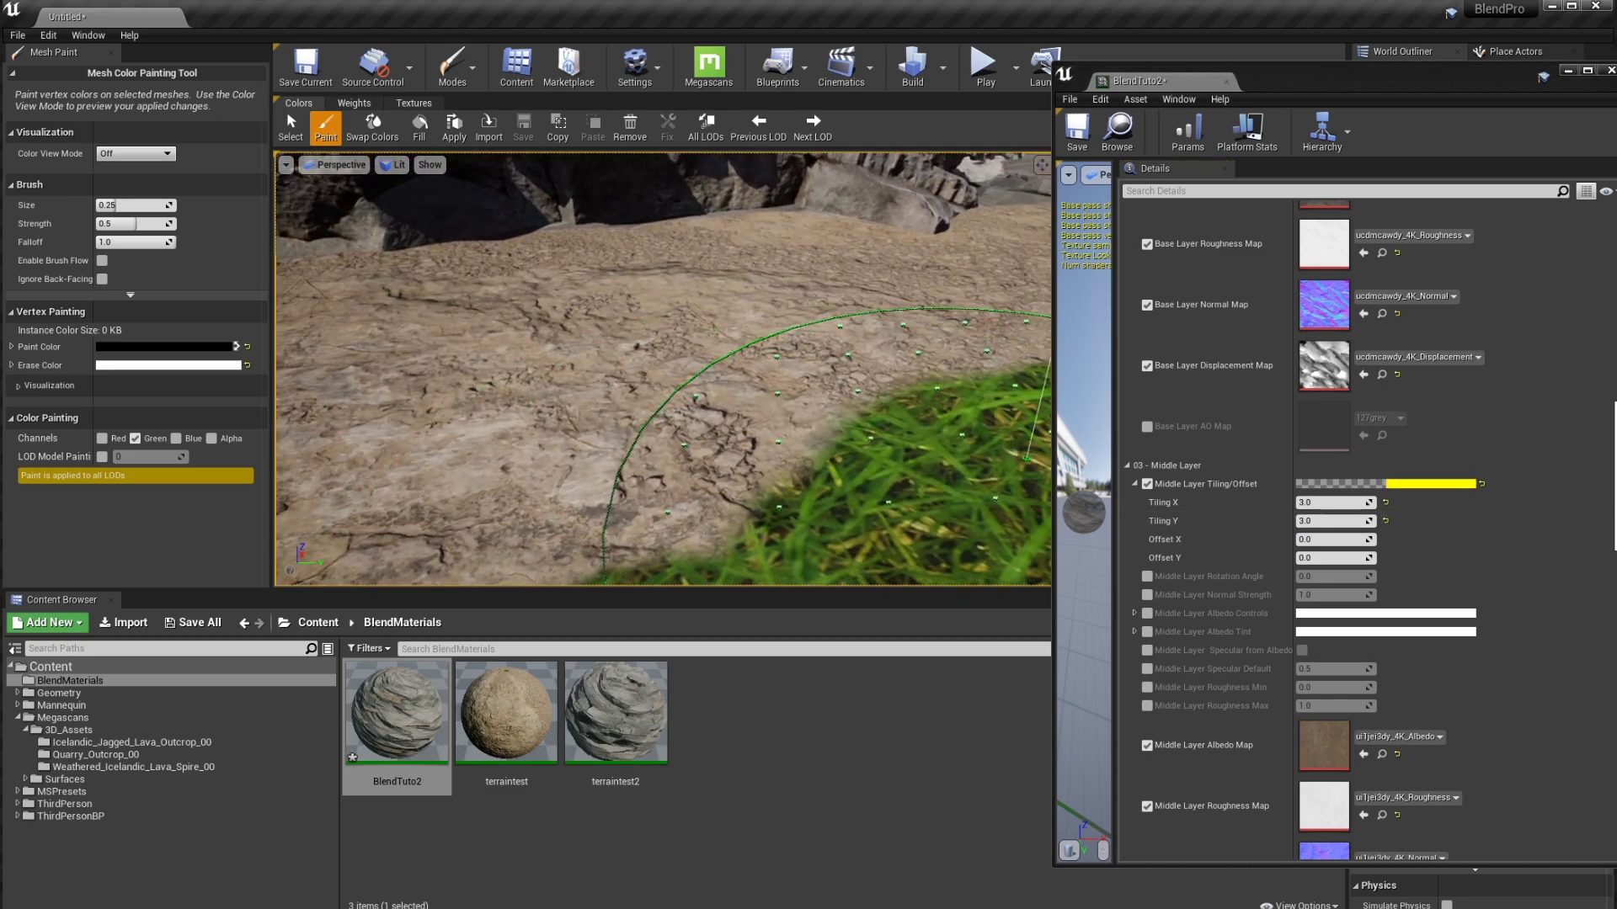
Override the Top Layer Tiling/Offset and set both Tiling X and Tiling Y to 3
scroll(1129, 615, down, 10)
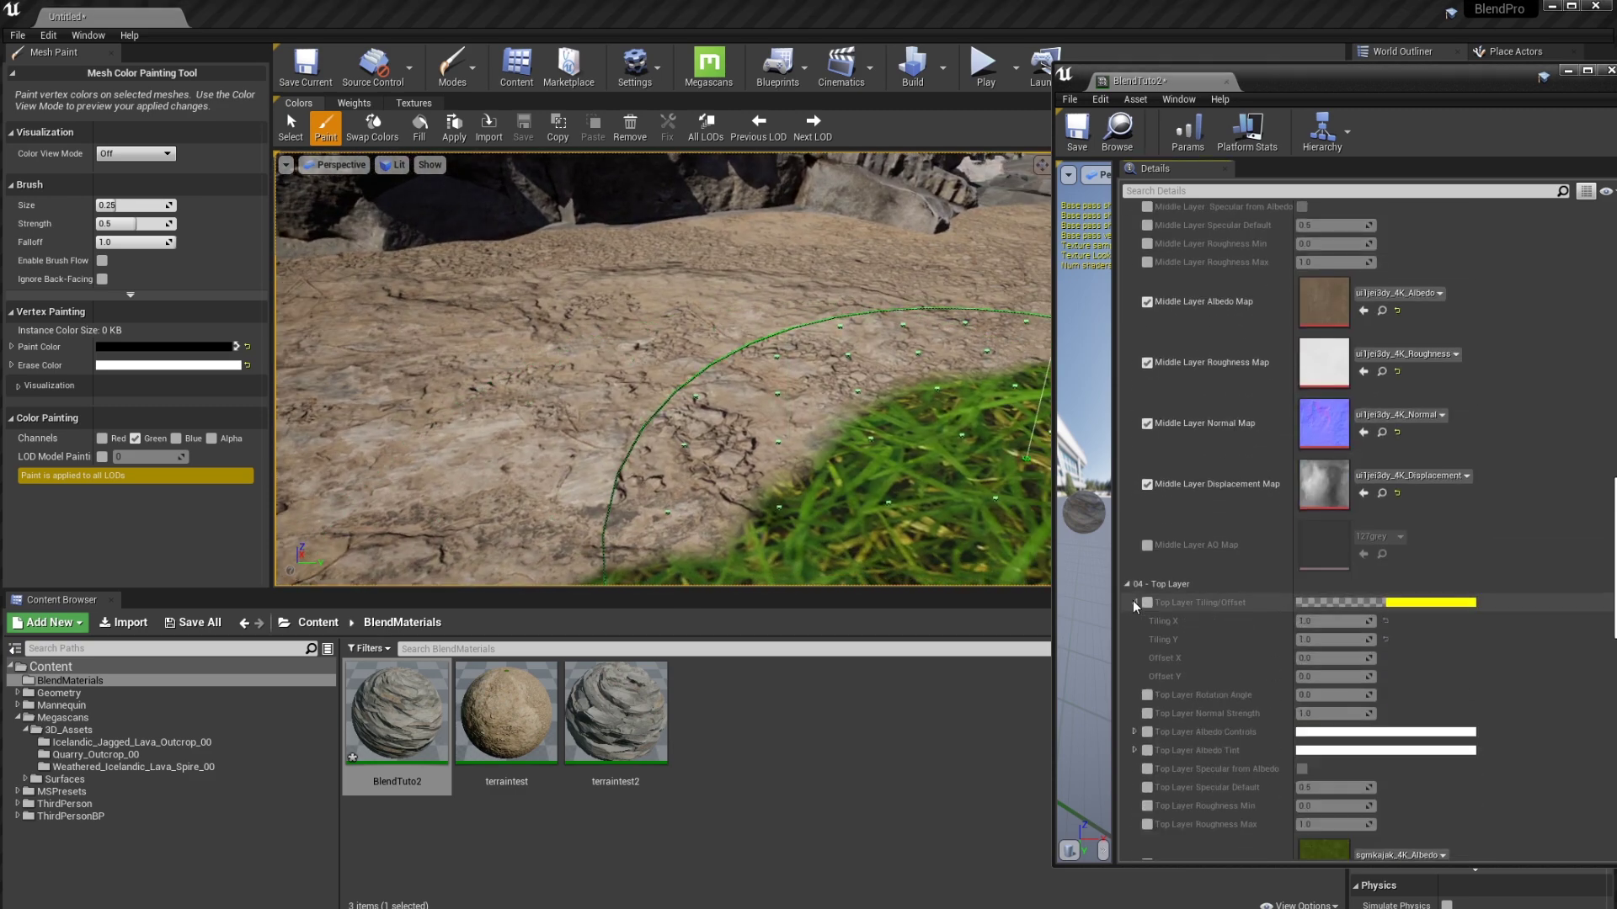
click(1147, 602)
click(1313, 621)
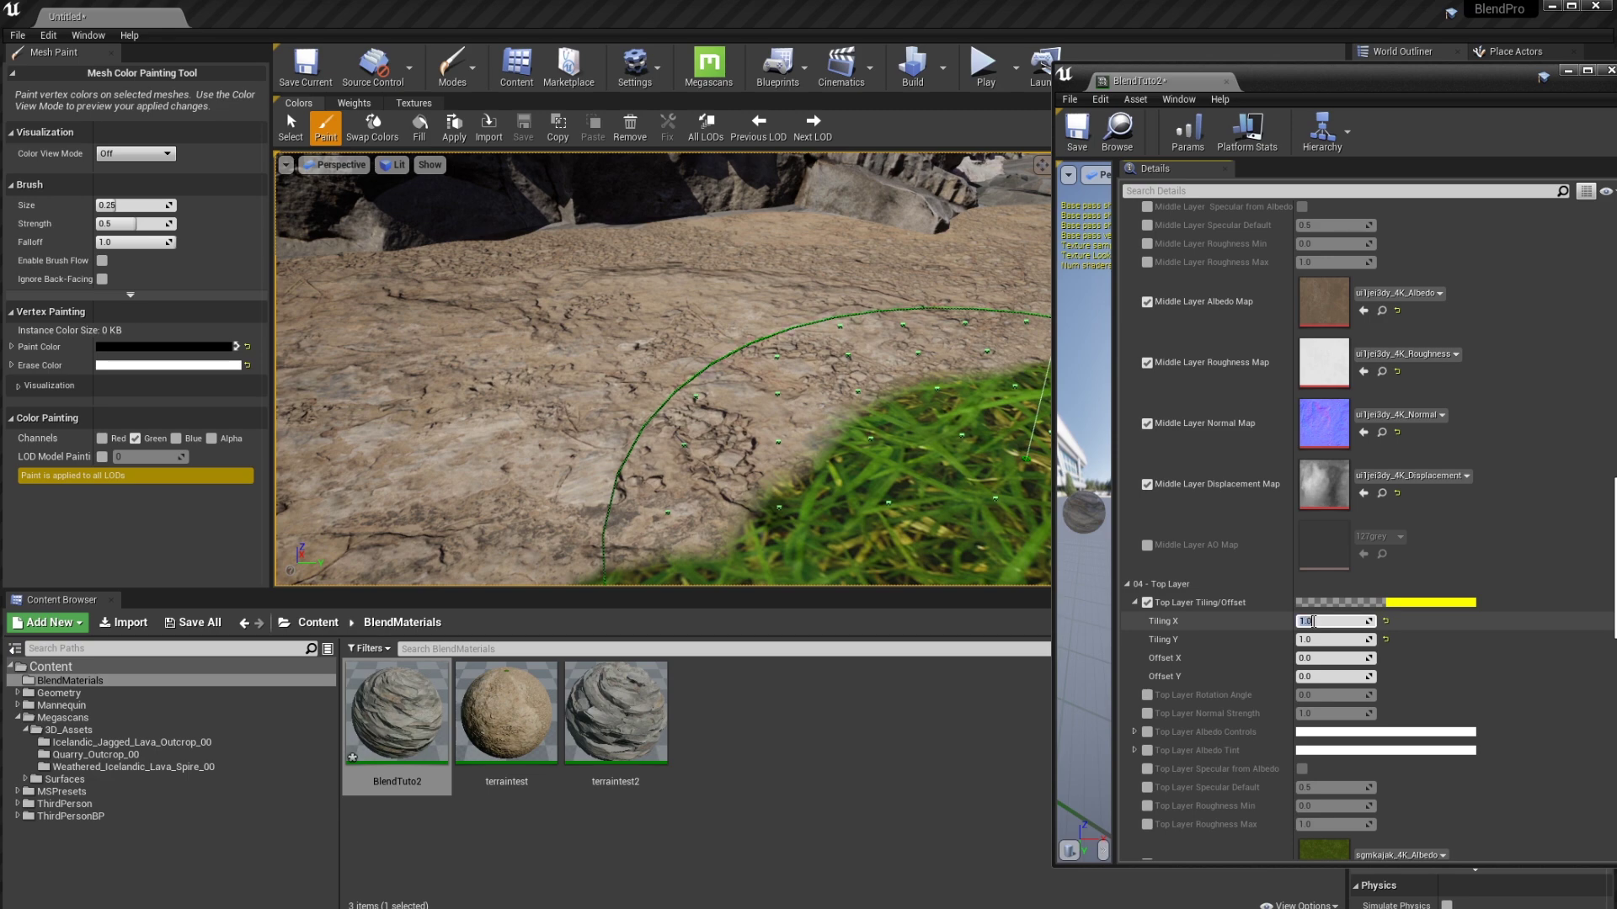
text(3)
key(Return)
click(1314, 640)
text(3)
key(Return)
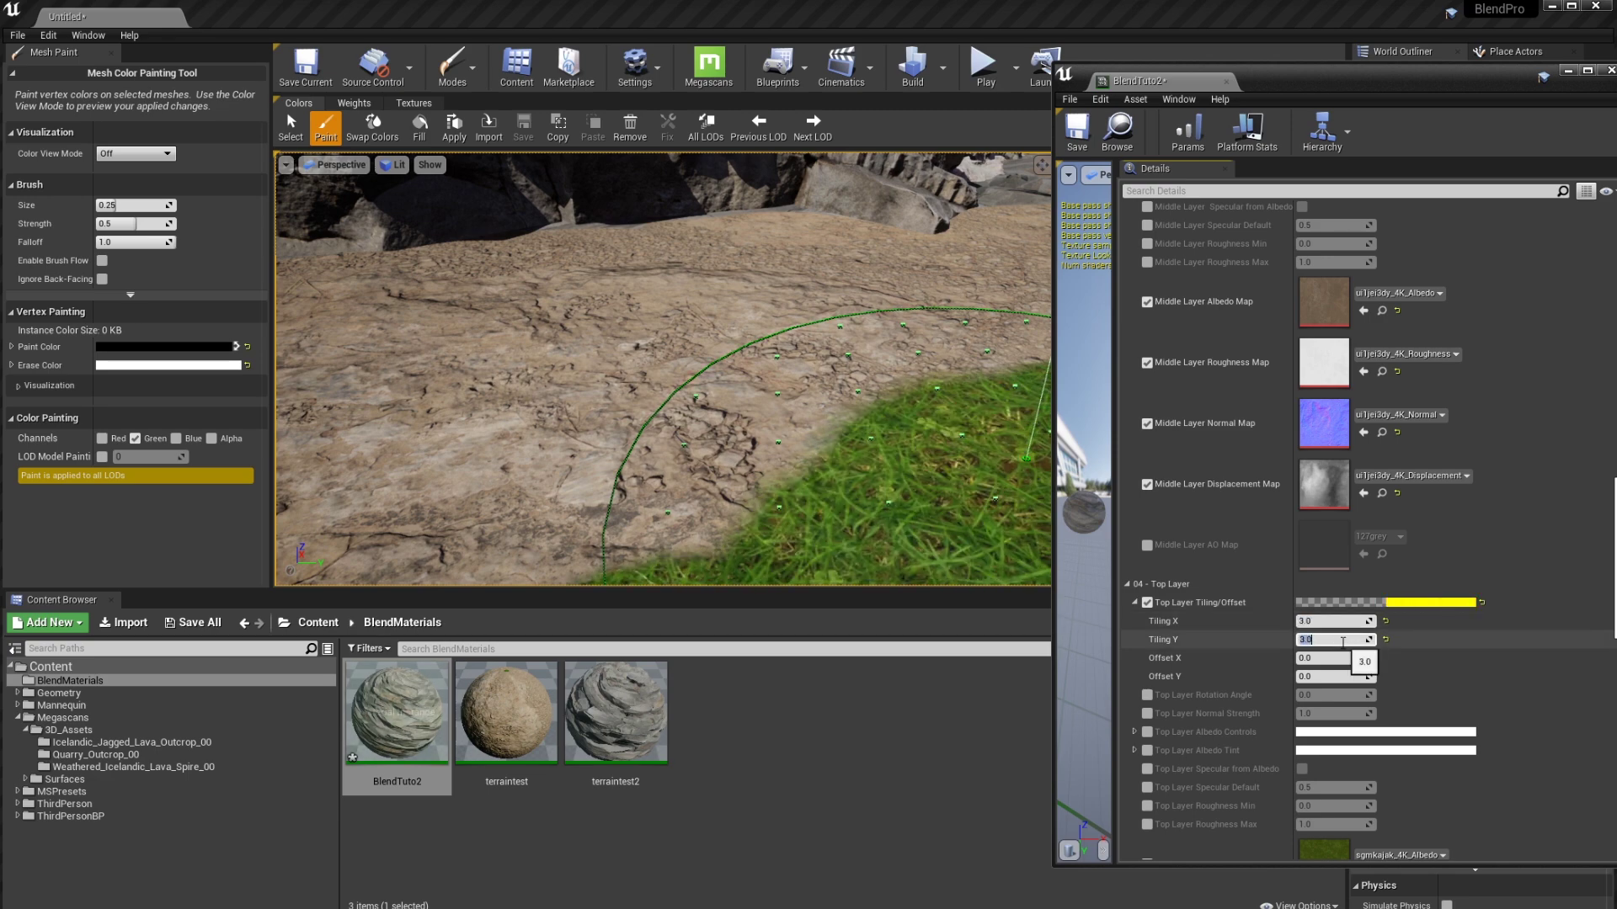
Override the Base/Middle Layer Blend Controls in BlendTuto2's blend settings
mouse_move(701, 362)
right_down()
mouse_move(842, 362)
mouse_move(792, 370)
mouse_move(934, 396)
right_up()
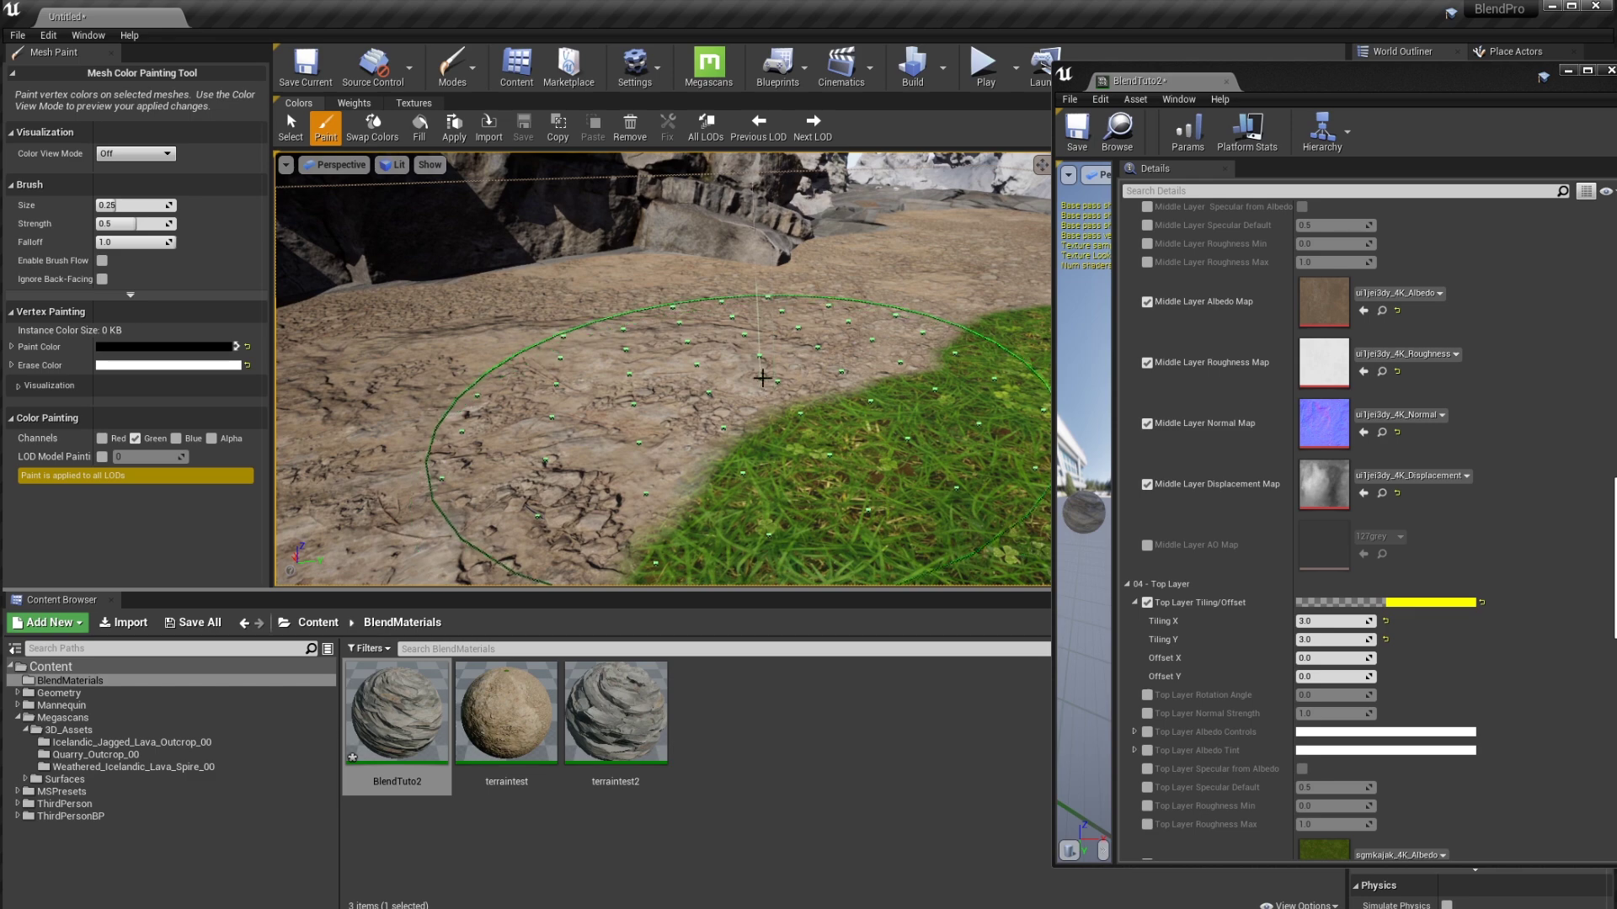
mouse_move(749, 346)
right_down()
mouse_move(716, 354)
mouse_move(804, 345)
mouse_move(791, 358)
right_up()
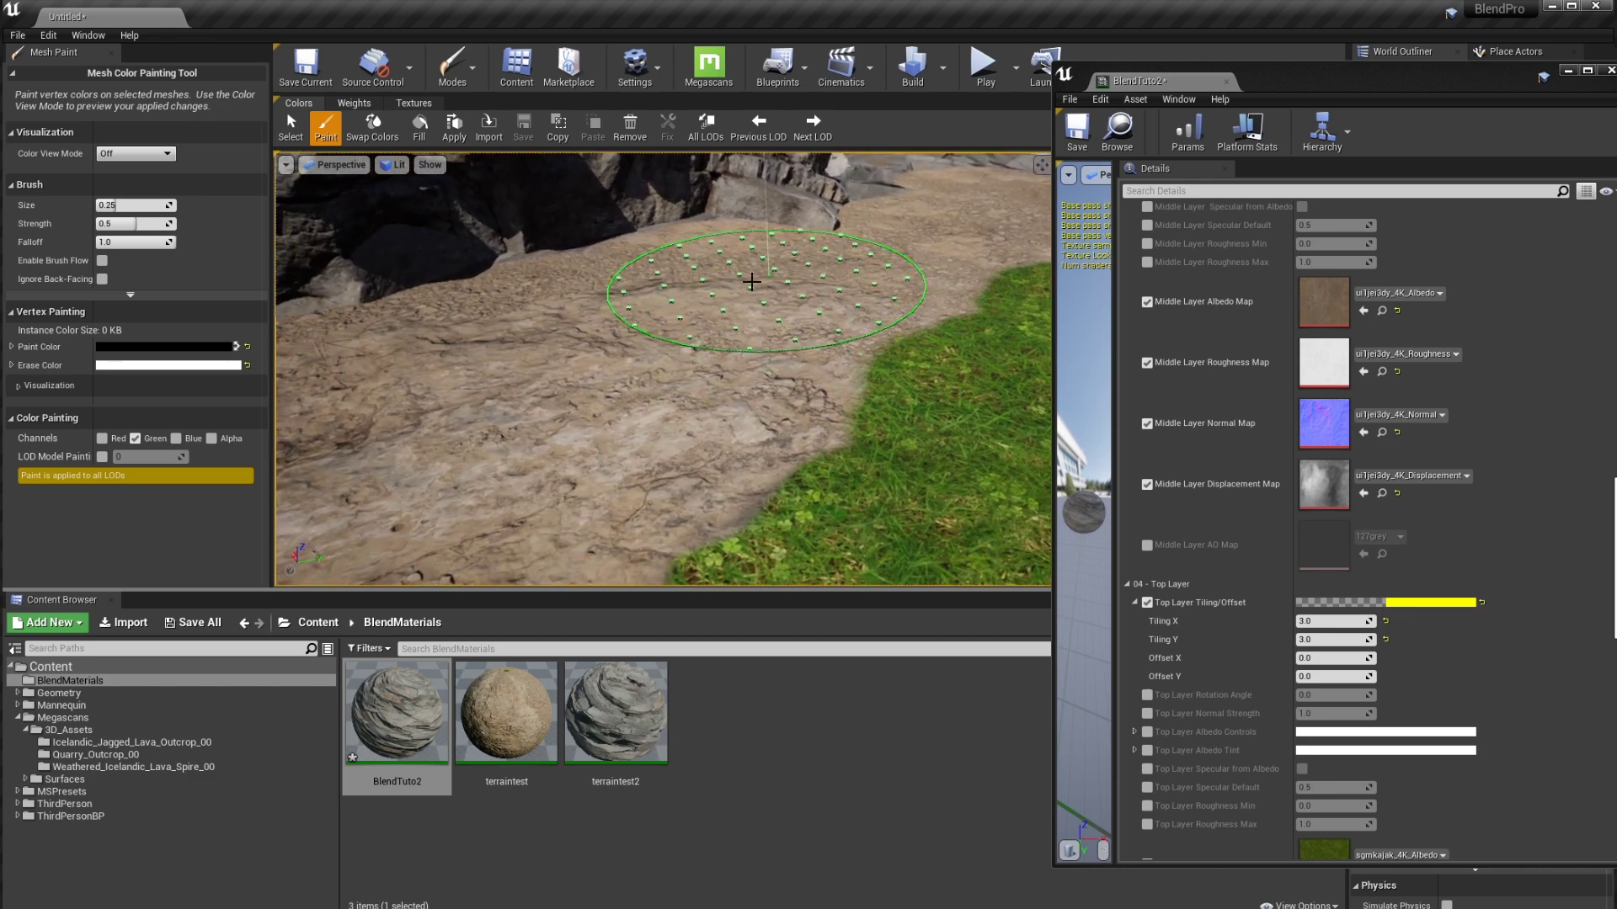
scroll(1216, 476, up, 8)
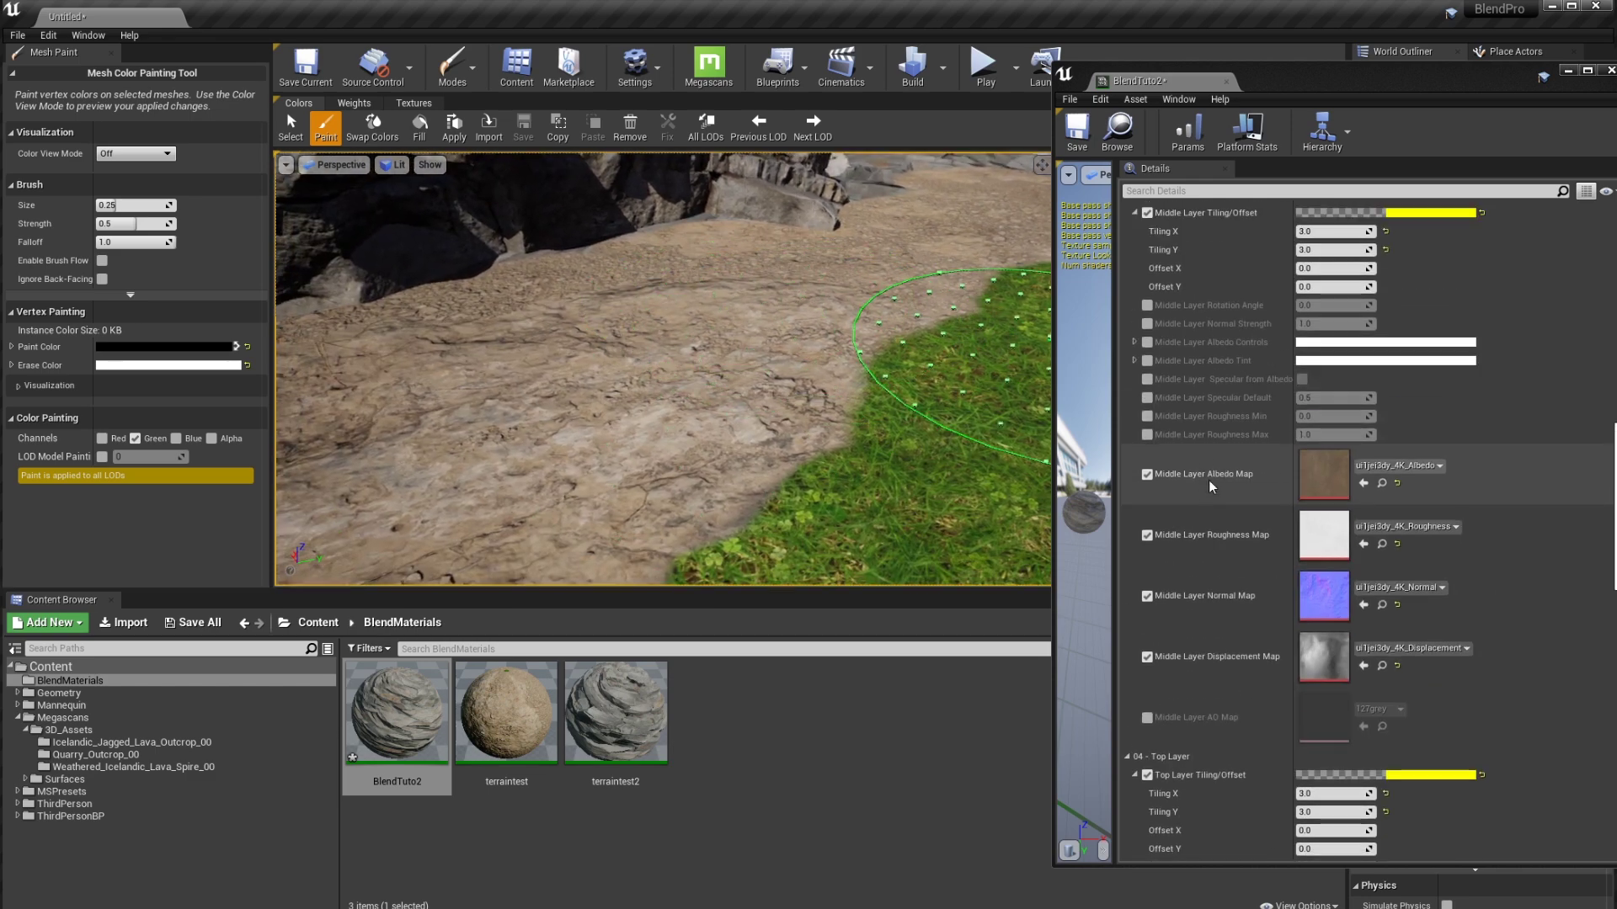
scroll(1216, 472, up, 10)
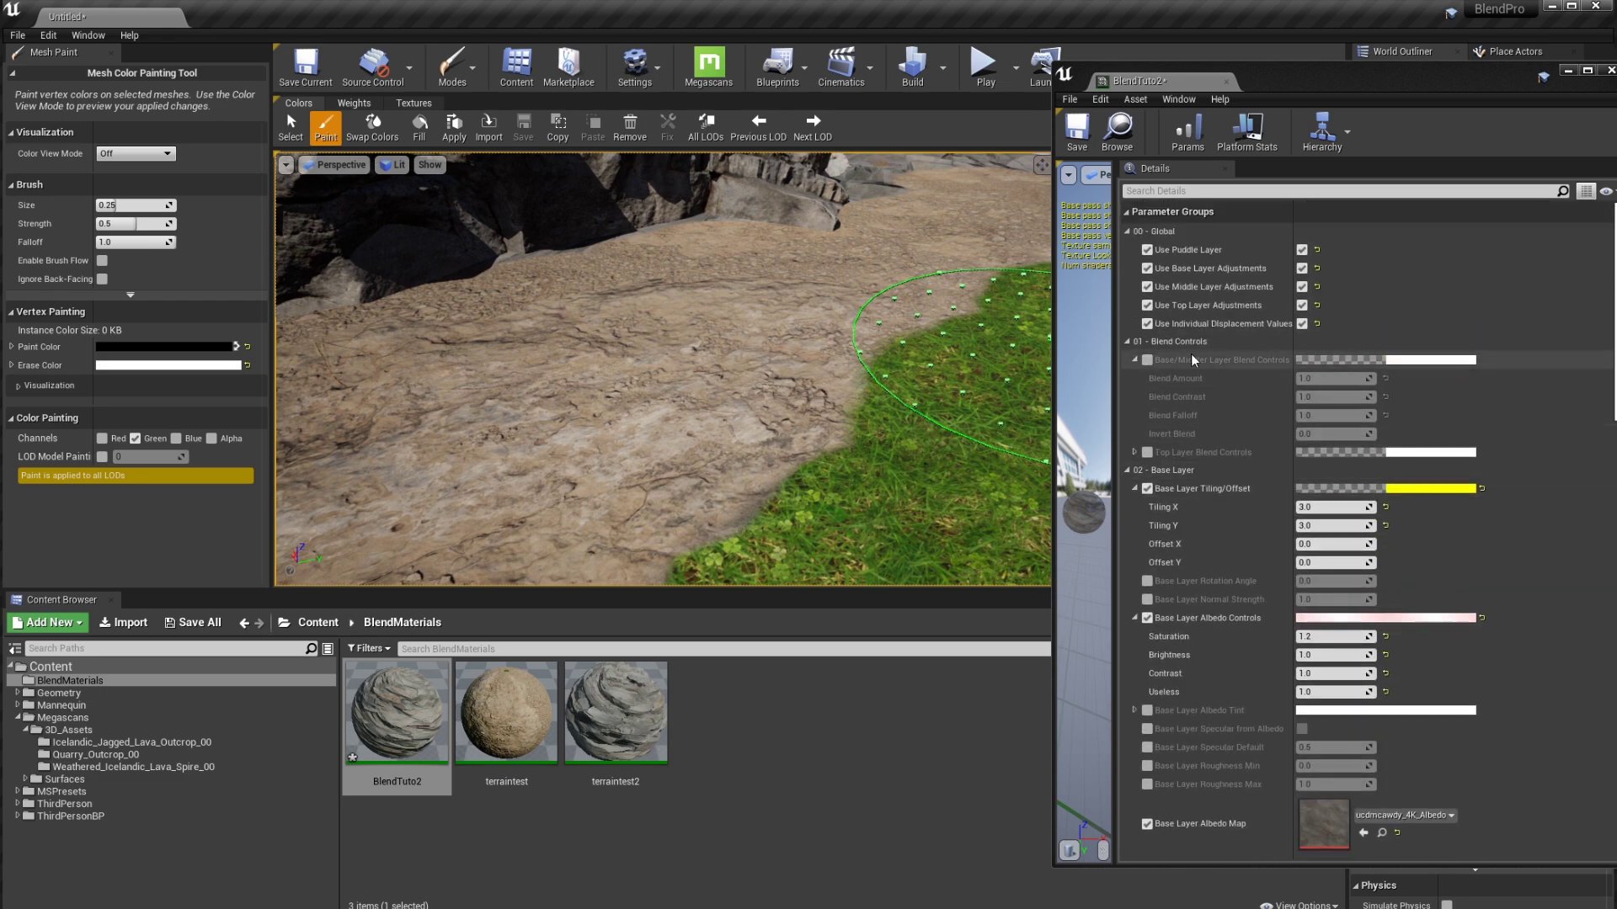
click(1144, 361)
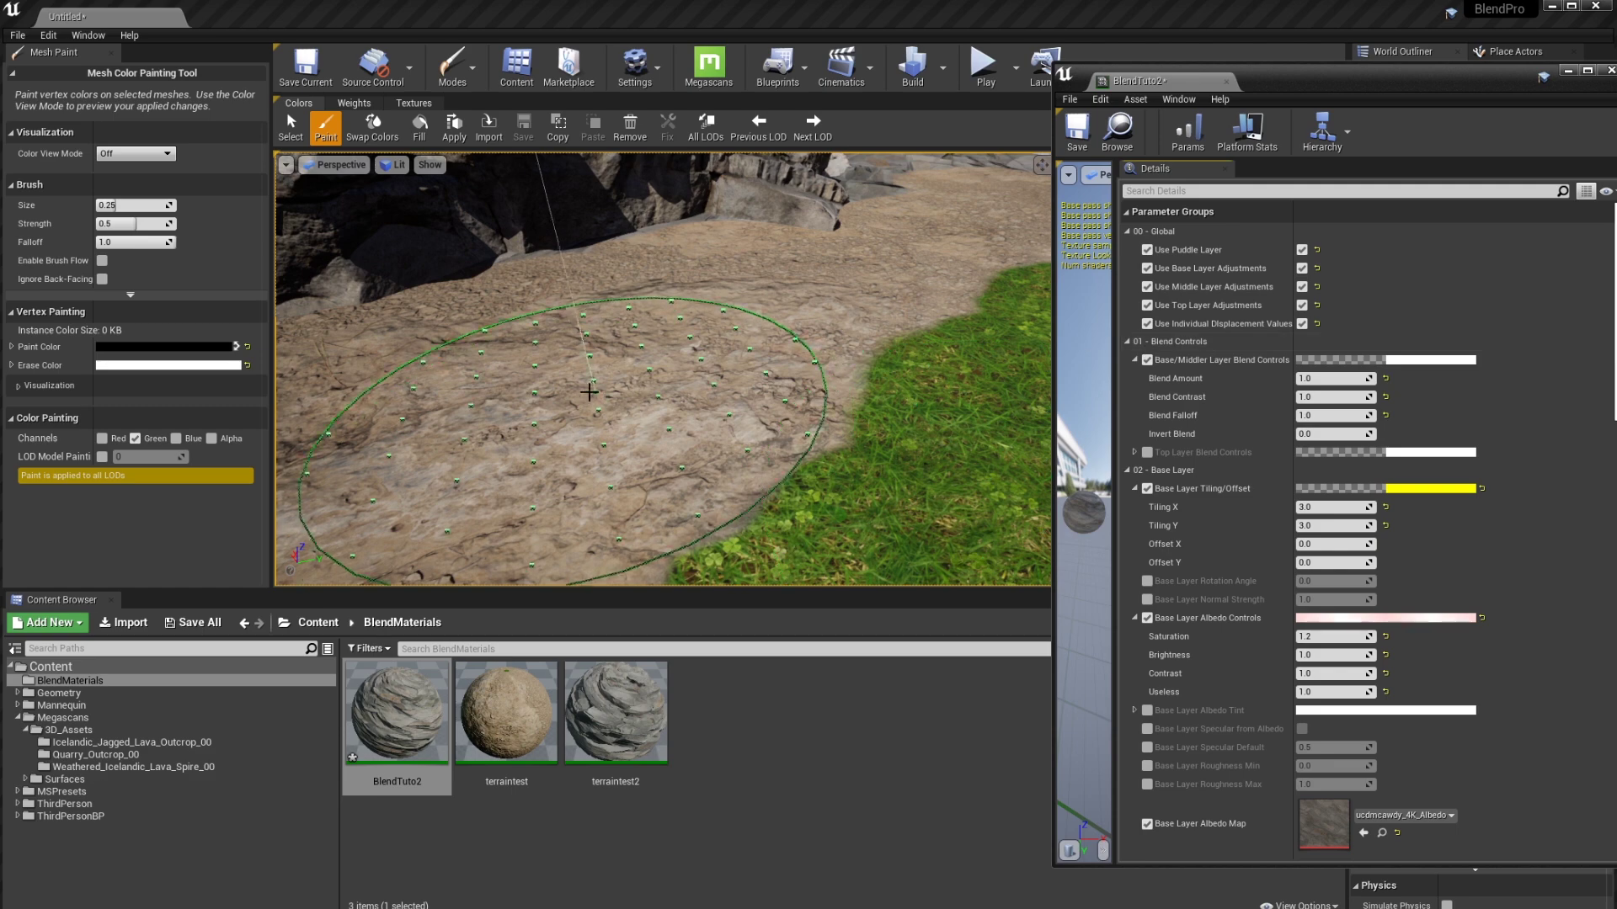
Try a strongly negative base/middle Blend Amount of about -76.8 and check the terrain
mouse_move(738, 385)
right_down()
mouse_move(782, 360)
mouse_move(704, 379)
right_up()
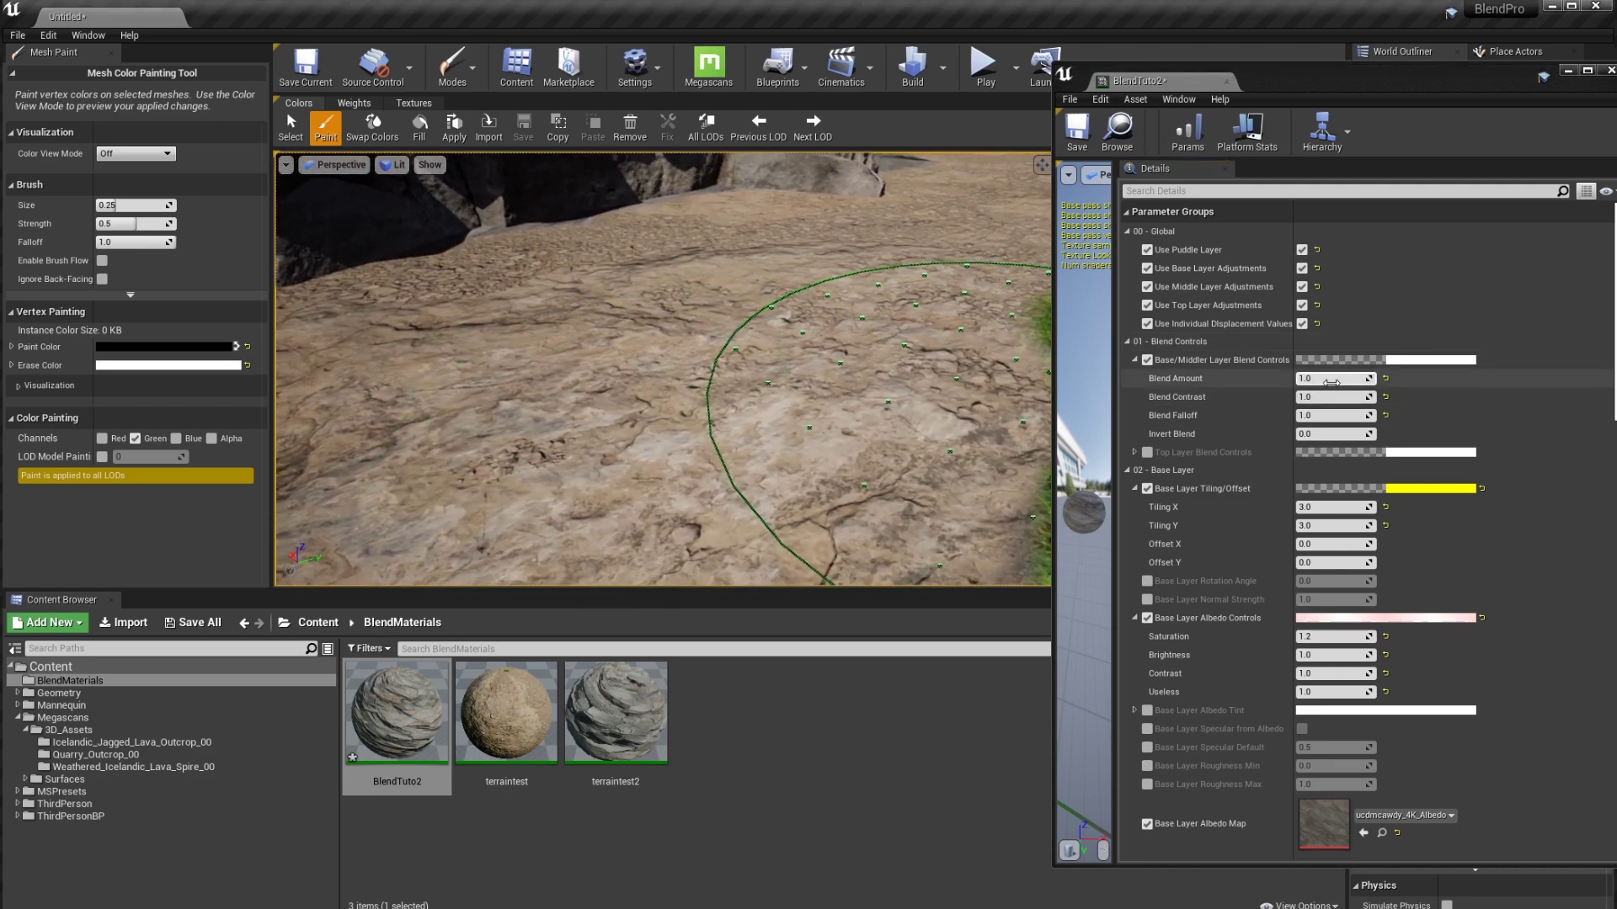
drag(1328, 378, 1253, 378)
mouse_move(811, 348)
right_down()
mouse_move(842, 341)
mouse_move(762, 383)
right_up()
right_drag(735, 293, 808, 404)
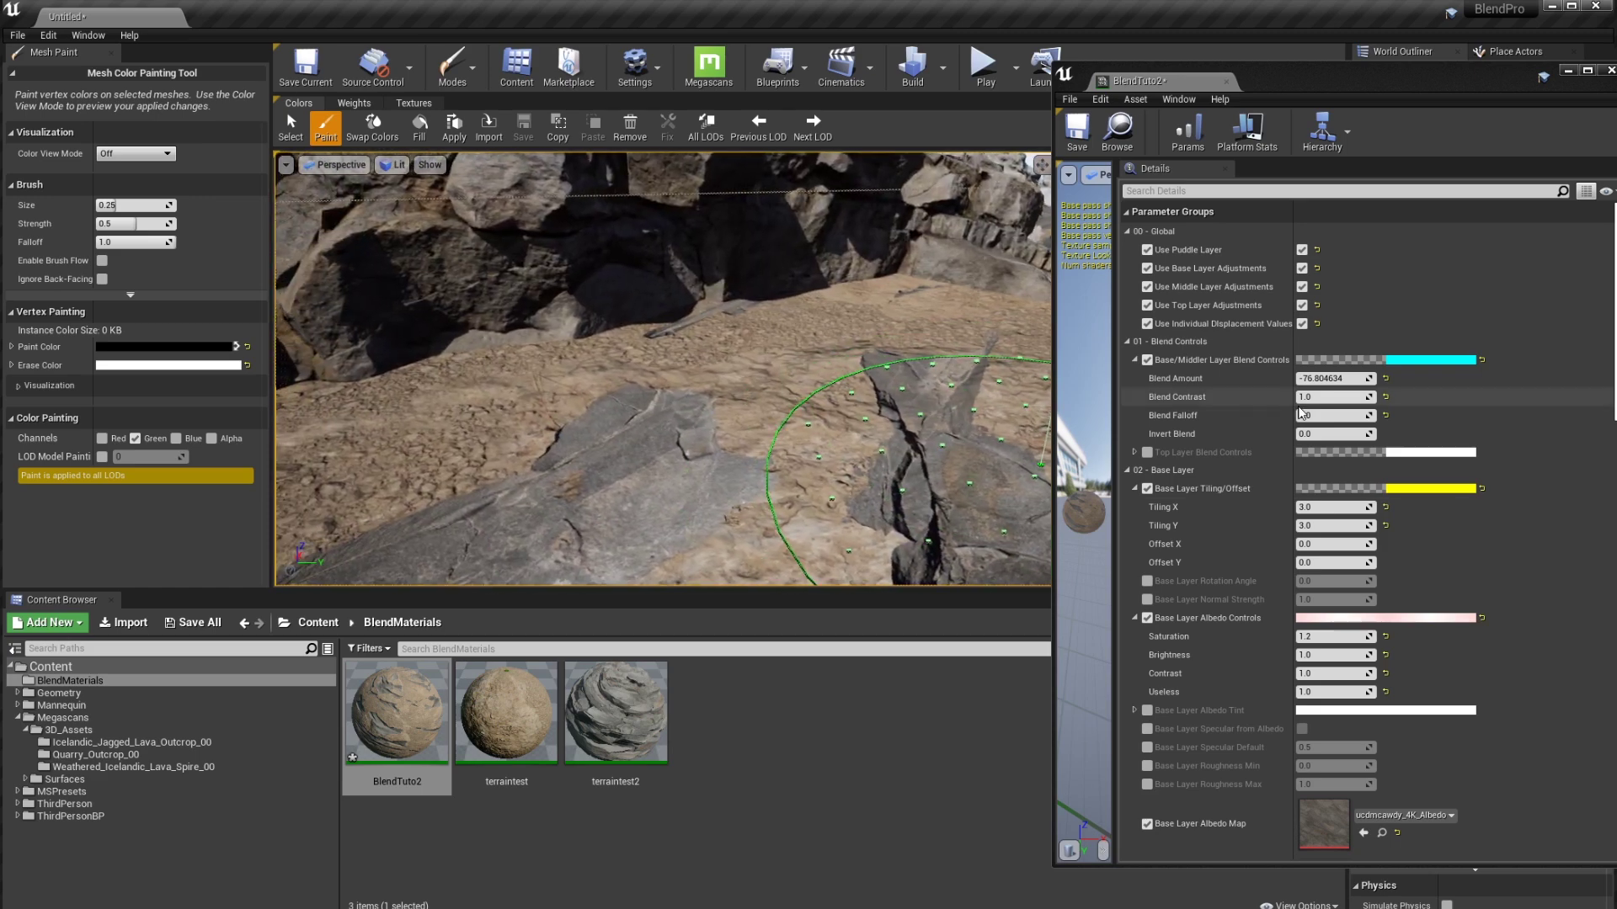
Raise the base/middle Blend Amount to about 16.75 and inspect the rock and dirt blend on the terrain
drag(1322, 378, 1394, 378)
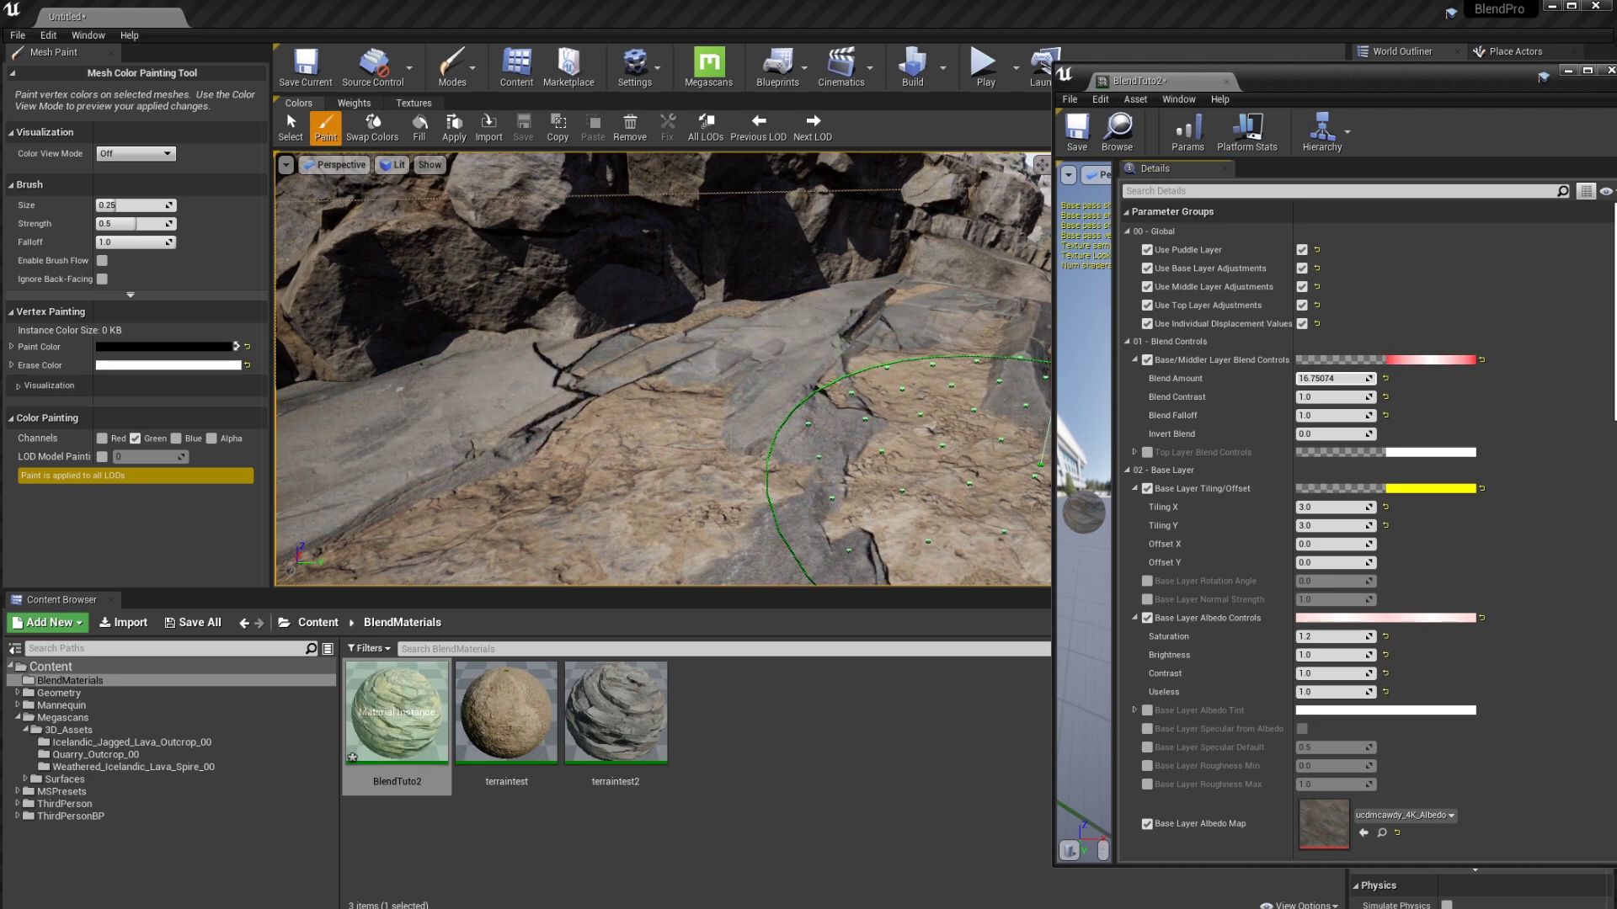
right_drag(631, 455, 809, 348)
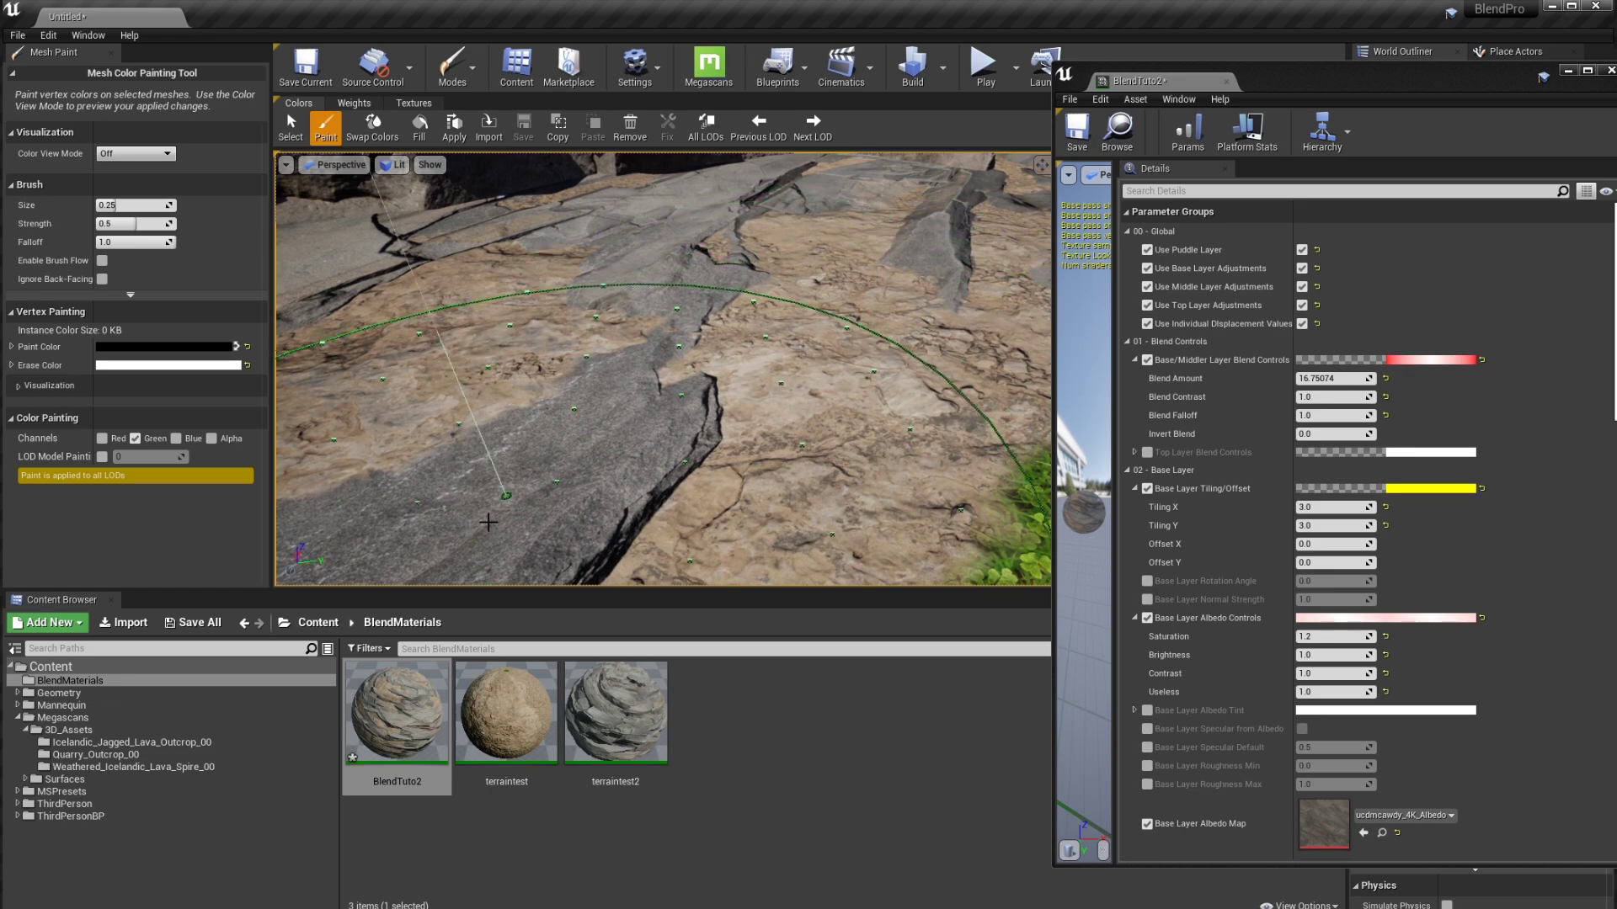
mouse_move(822, 419)
right_down()
mouse_move(834, 429)
mouse_move(670, 277)
right_up()
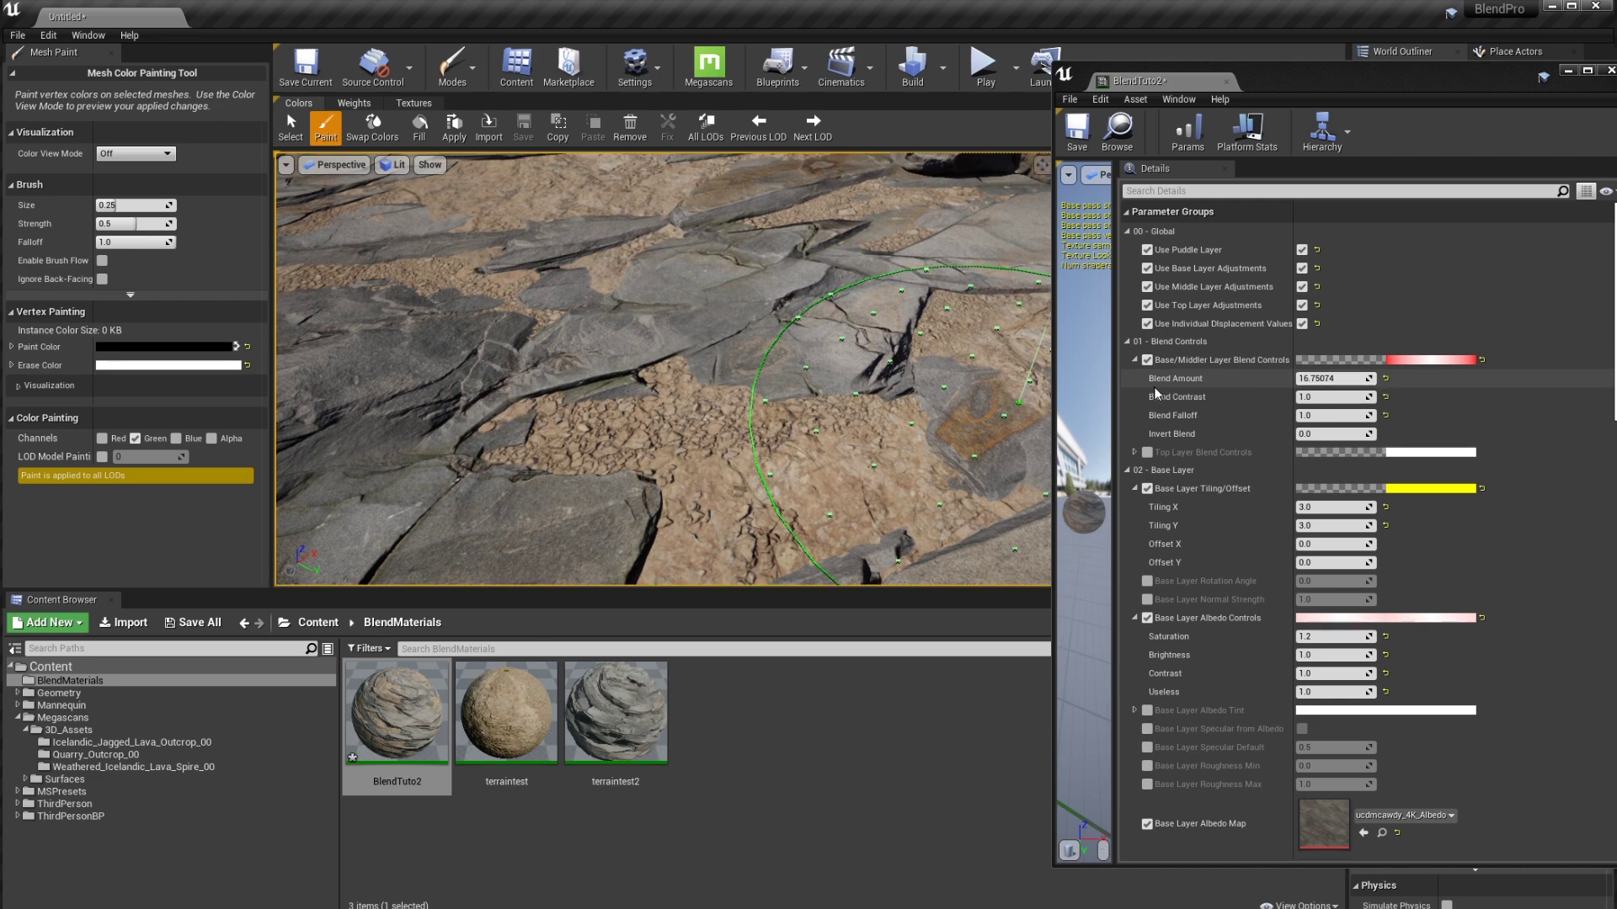
right_drag(1026, 385, 975, 359)
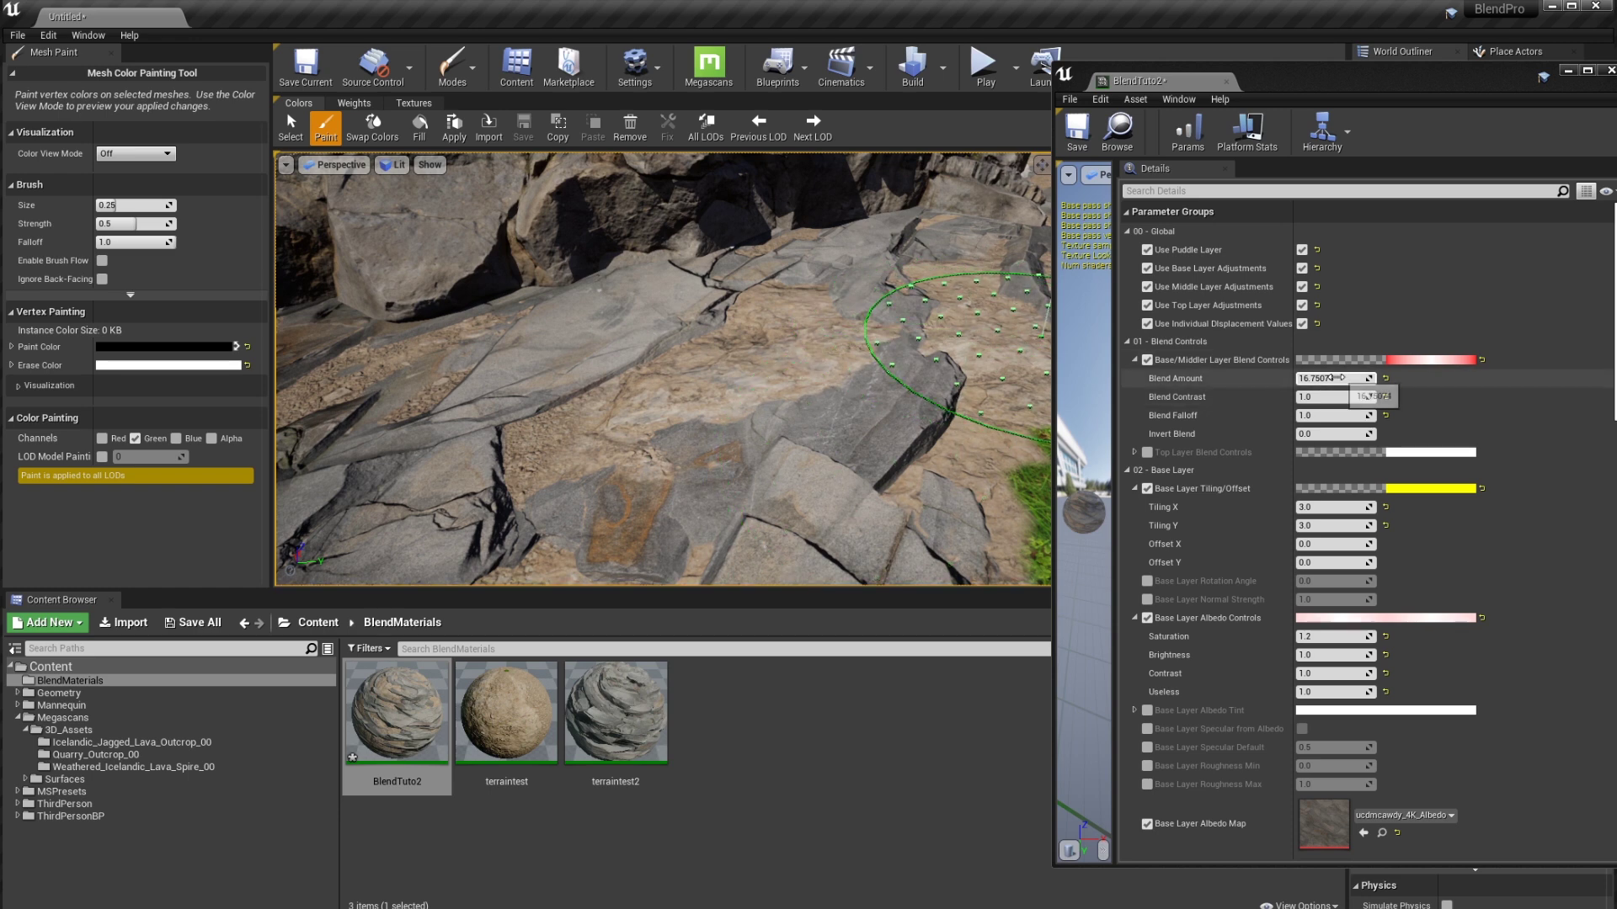
Set the base/middle Blend Amount to about 11.86, Blend Contrast to about 34.15 and Blend Falloff to about 10.3
drag(1354, 379, 1322, 415)
click(1304, 397)
click(1283, 410)
right_drag(590, 505, 556, 471)
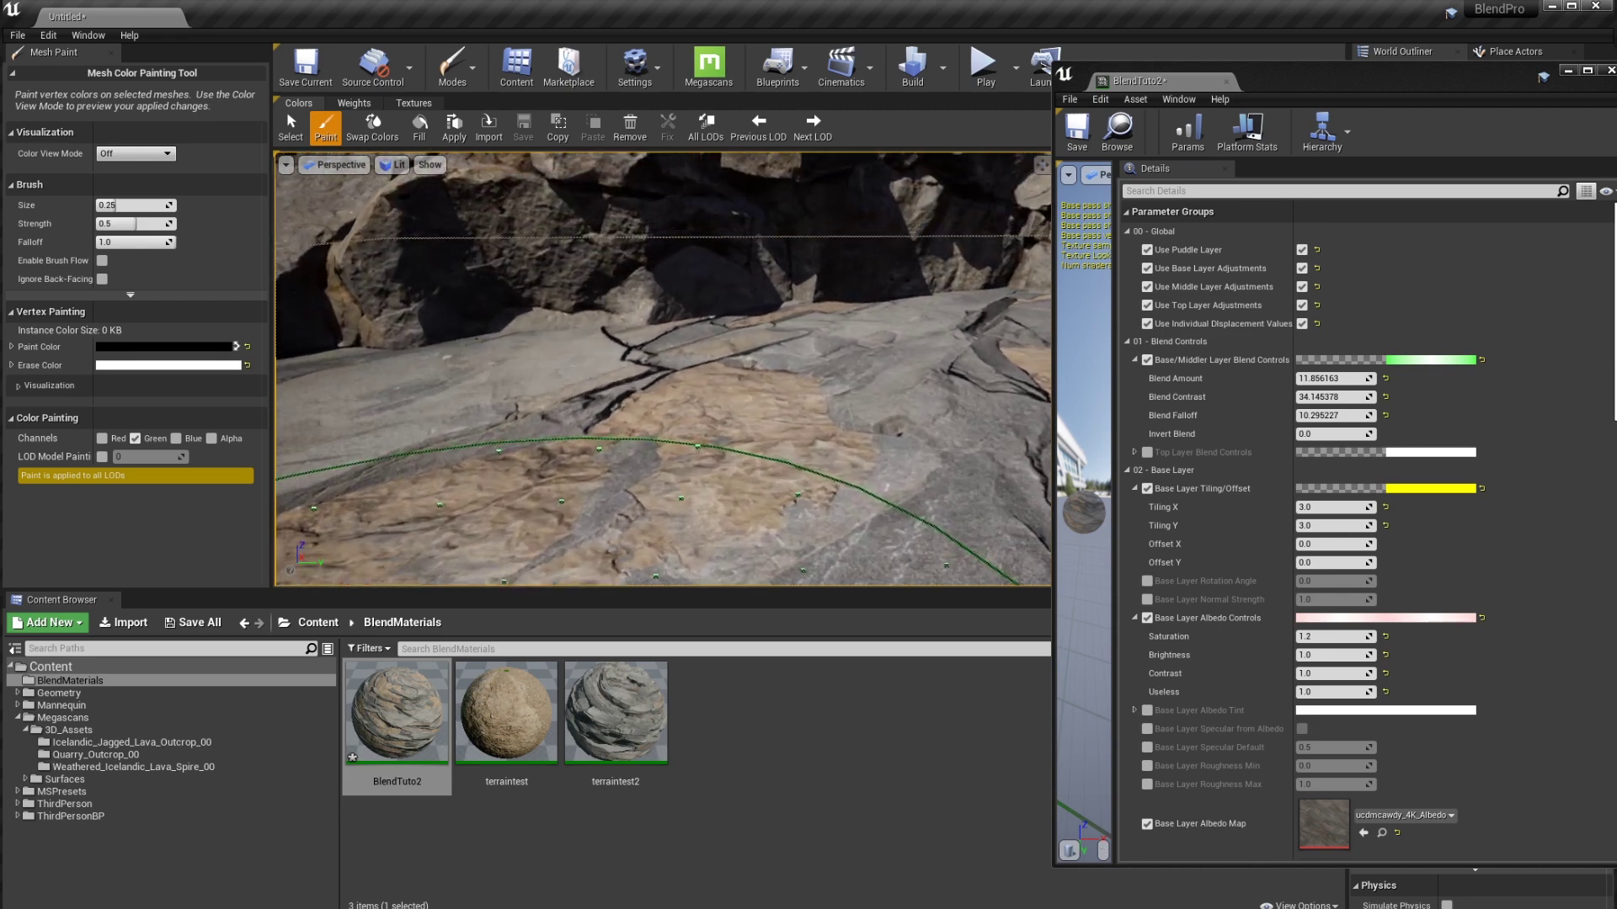
right_drag(898, 421, 898, 505)
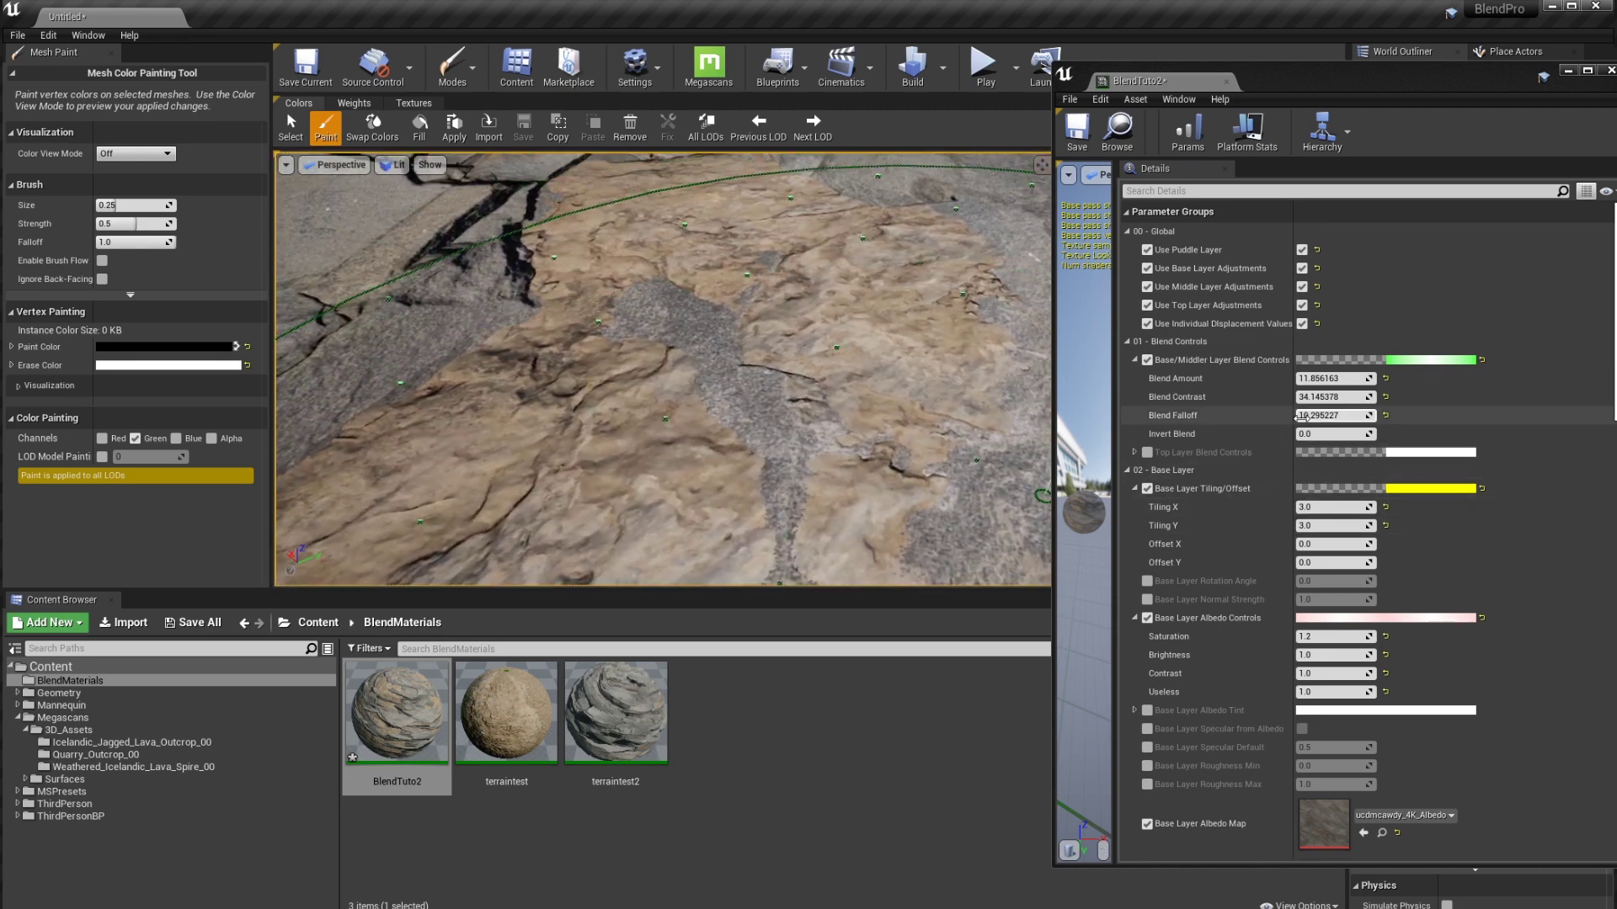
Try base/middle Blend Falloff values of about -4.48, 1 and about 279 on the terrain
drag(1297, 417, 1339, 420)
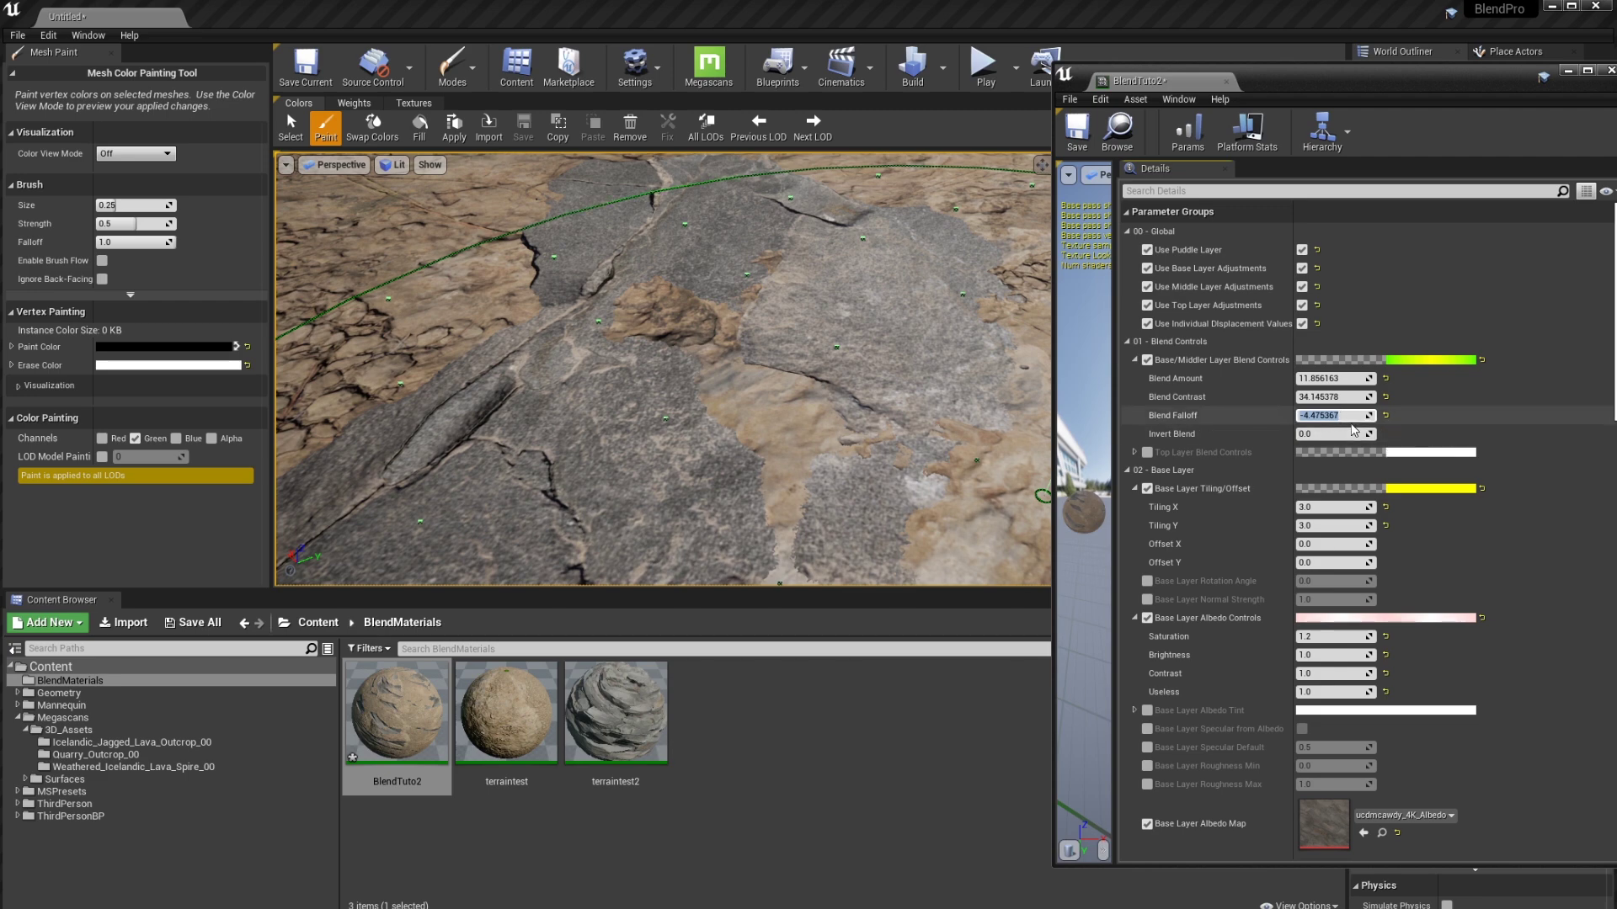
text(1)
key(Return)
right_drag(946, 433, 1013, 360)
drag(1335, 416, 1357, 415)
right_drag(827, 488, 929, 543)
click(1335, 415)
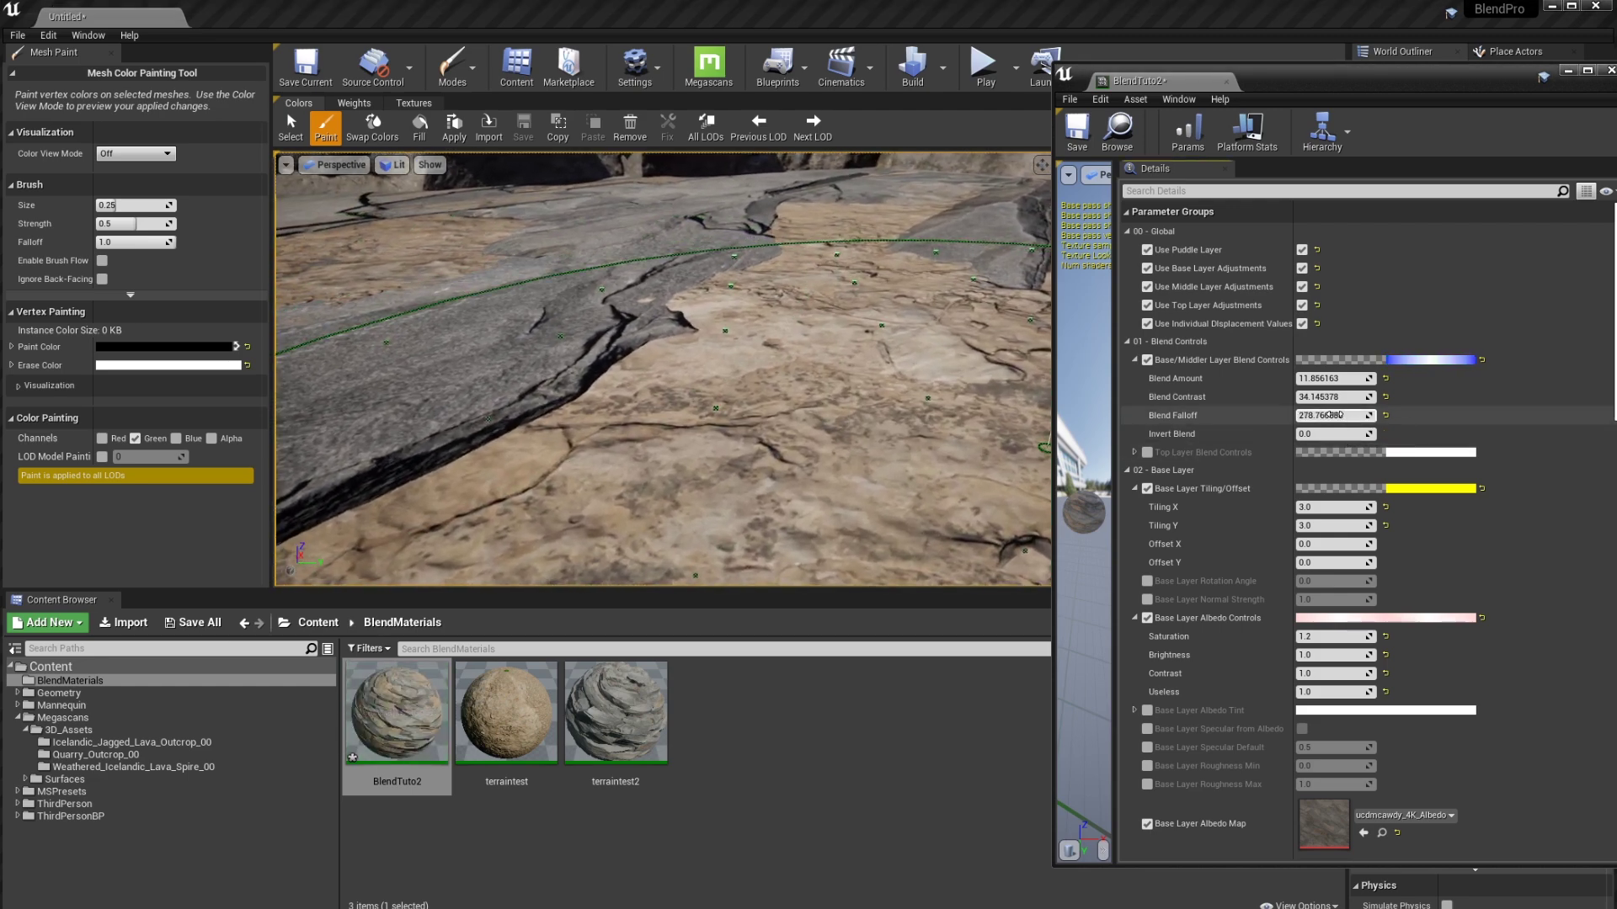
Lower the base/middle Blend Falloff to about -0.45 and inspect the terrain's layer transition
drag(1330, 415, 1321, 416)
right_drag(829, 353, 950, 333)
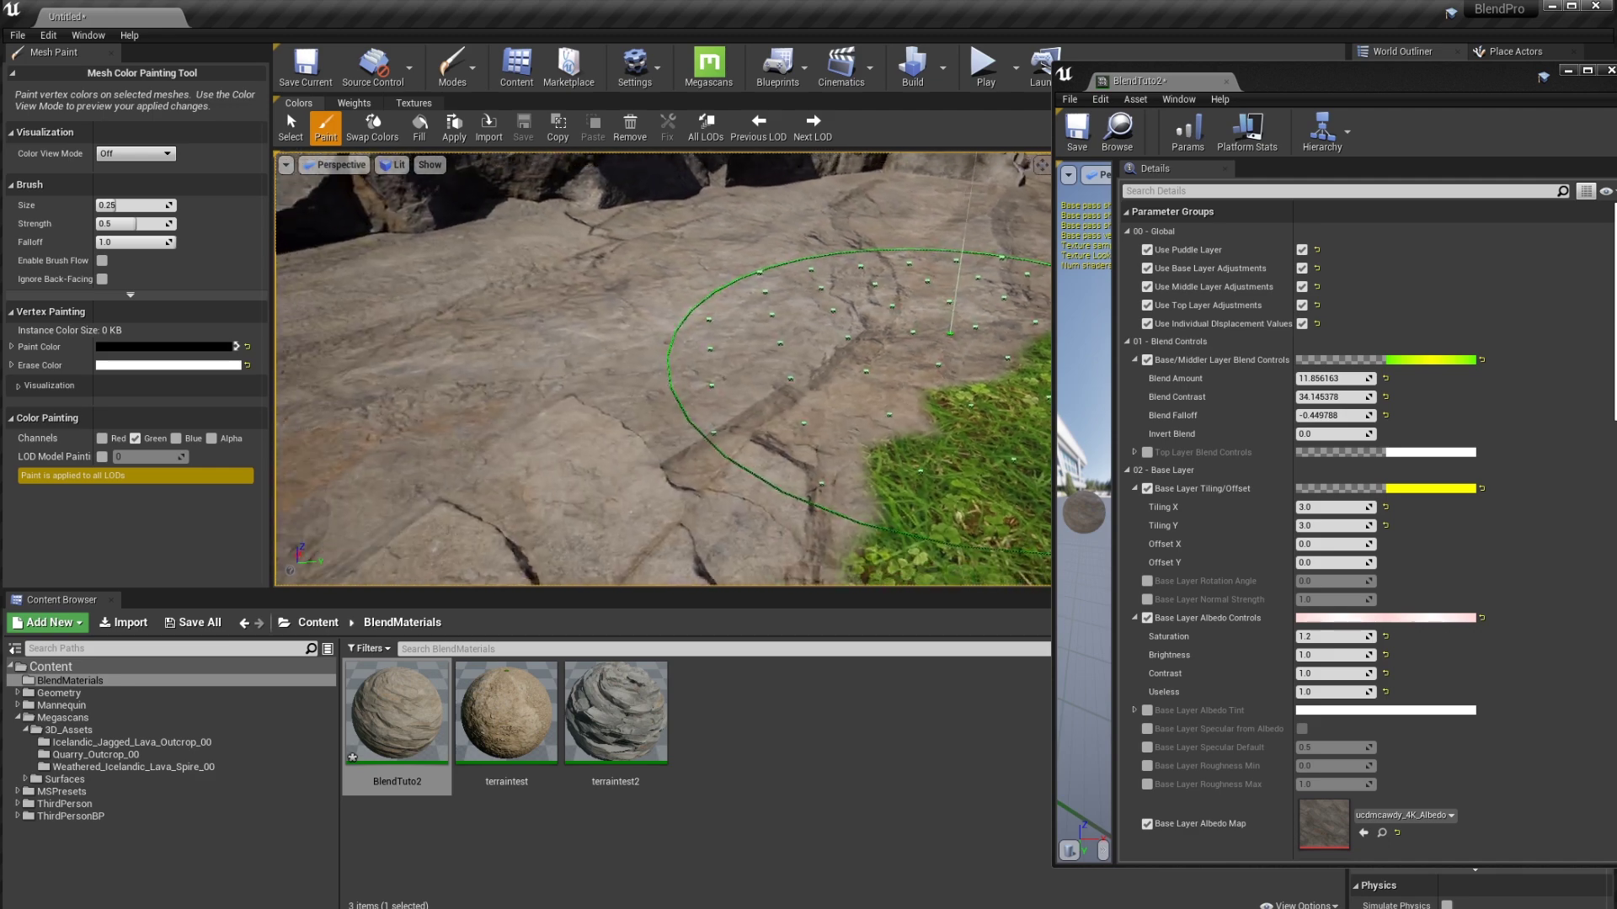
scroll(860, 233, down, 3)
right_drag(834, 307, 686, 354)
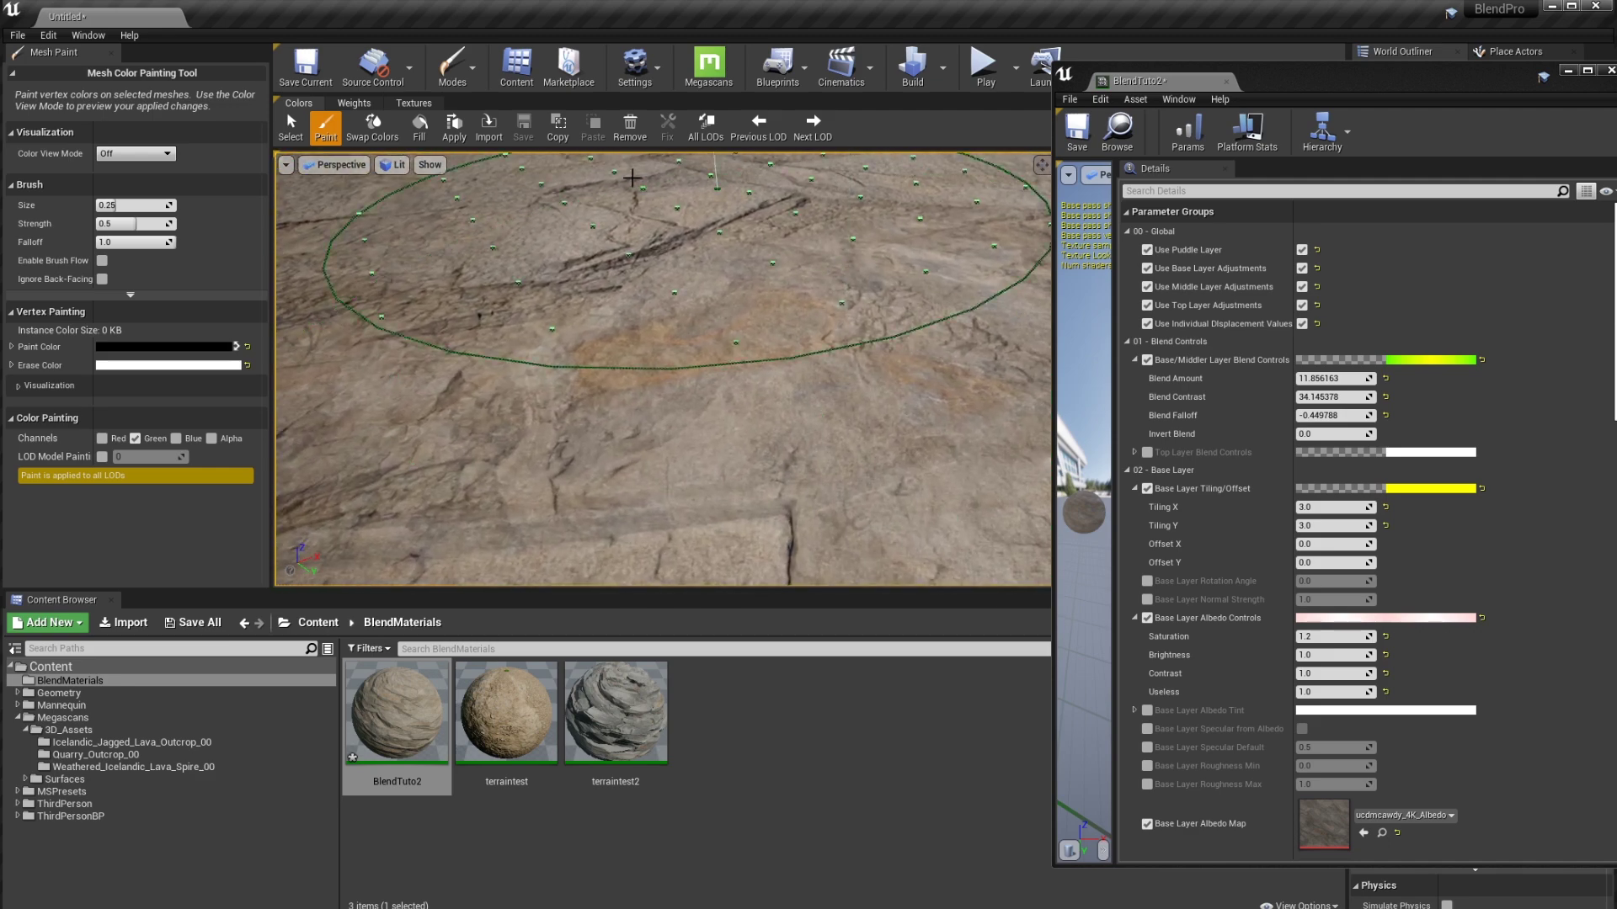
mouse_move(841, 385)
right_down()
mouse_move(935, 354)
mouse_move(974, 273)
mouse_move(855, 358)
mouse_move(1002, 455)
mouse_move(1031, 412)
mouse_move(417, 442)
mouse_move(429, 467)
mouse_move(370, 472)
mouse_move(876, 325)
right_up()
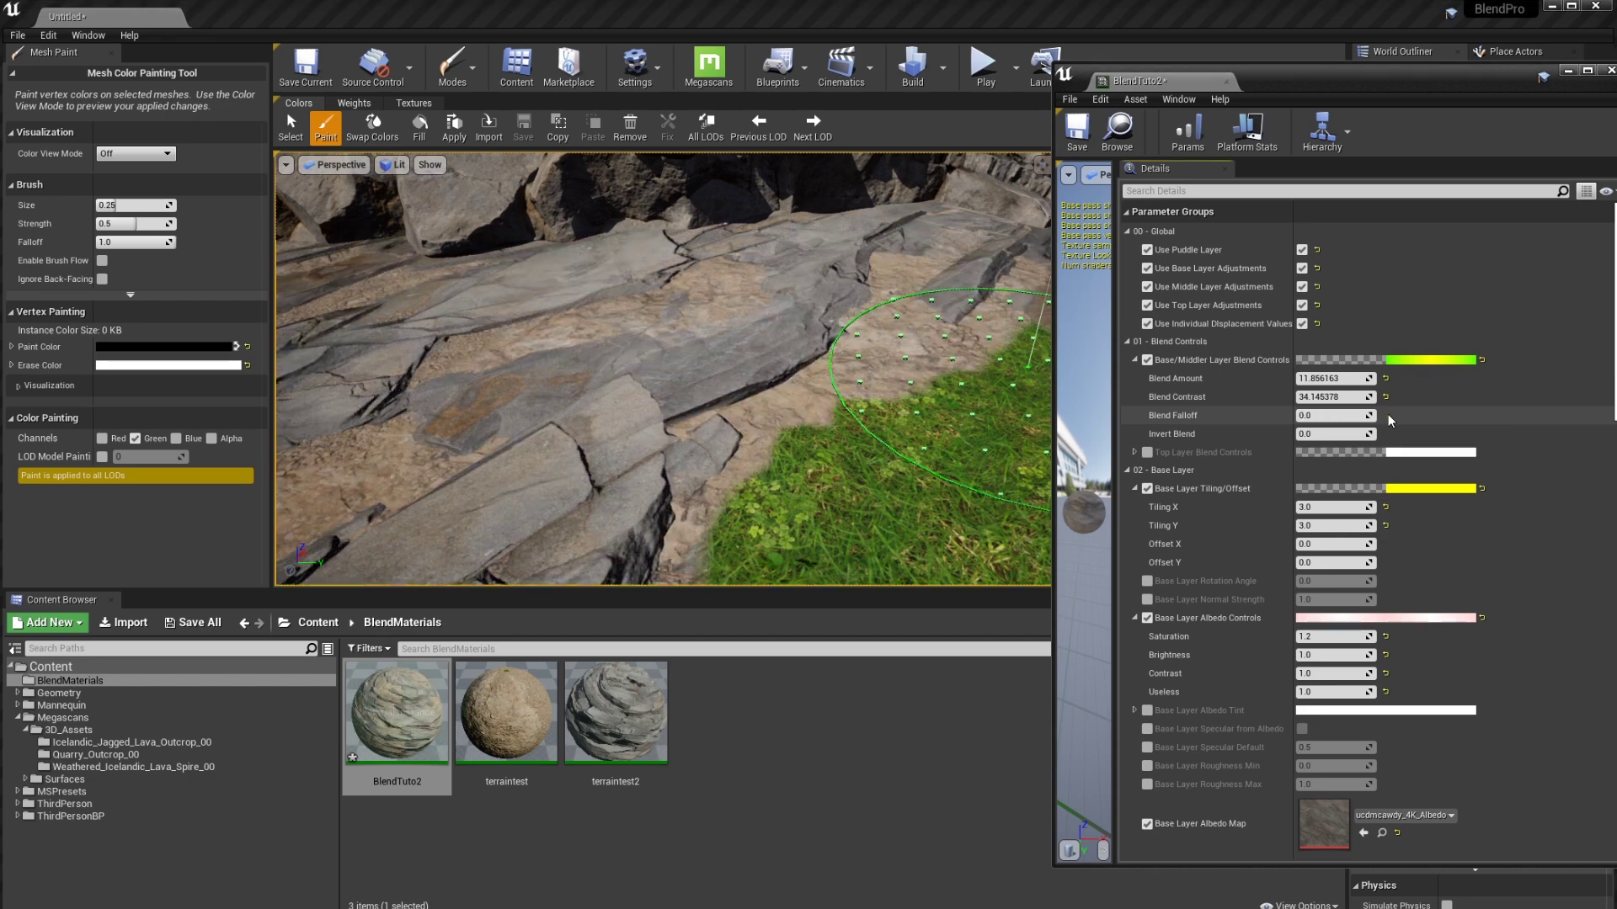
Set the base/middle Blend Falloff to 1 and check the rock and dirt areas
click(1386, 415)
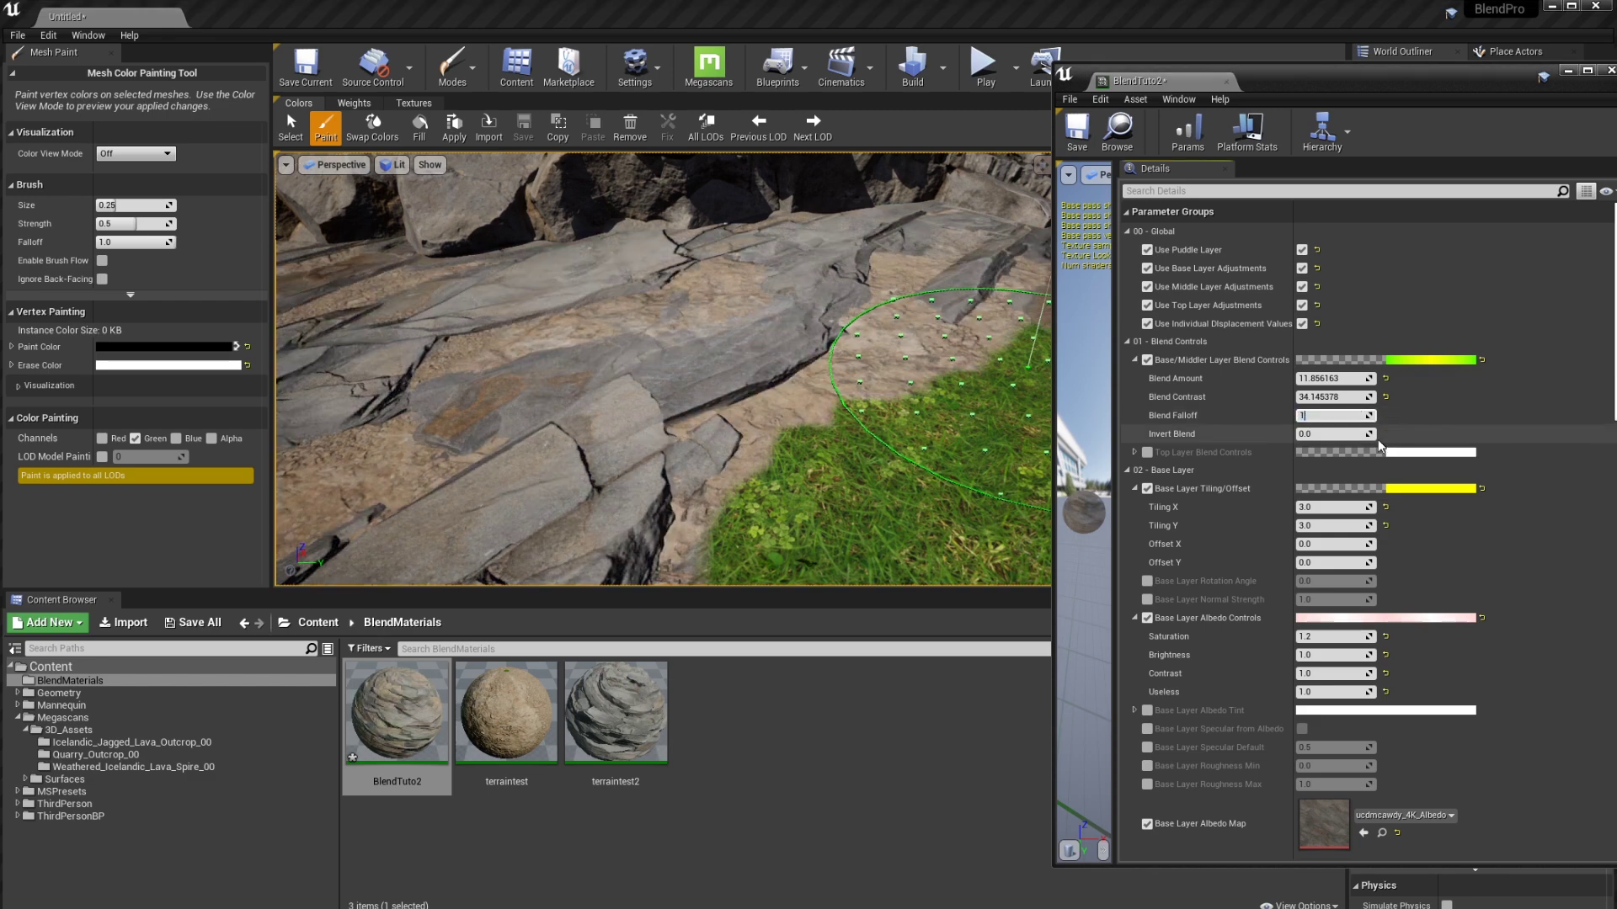
text(1)
key(Return)
mouse_move(917, 466)
right_down()
mouse_move(834, 438)
mouse_move(817, 362)
mouse_move(800, 429)
mouse_move(758, 412)
mouse_move(917, 466)
right_up()
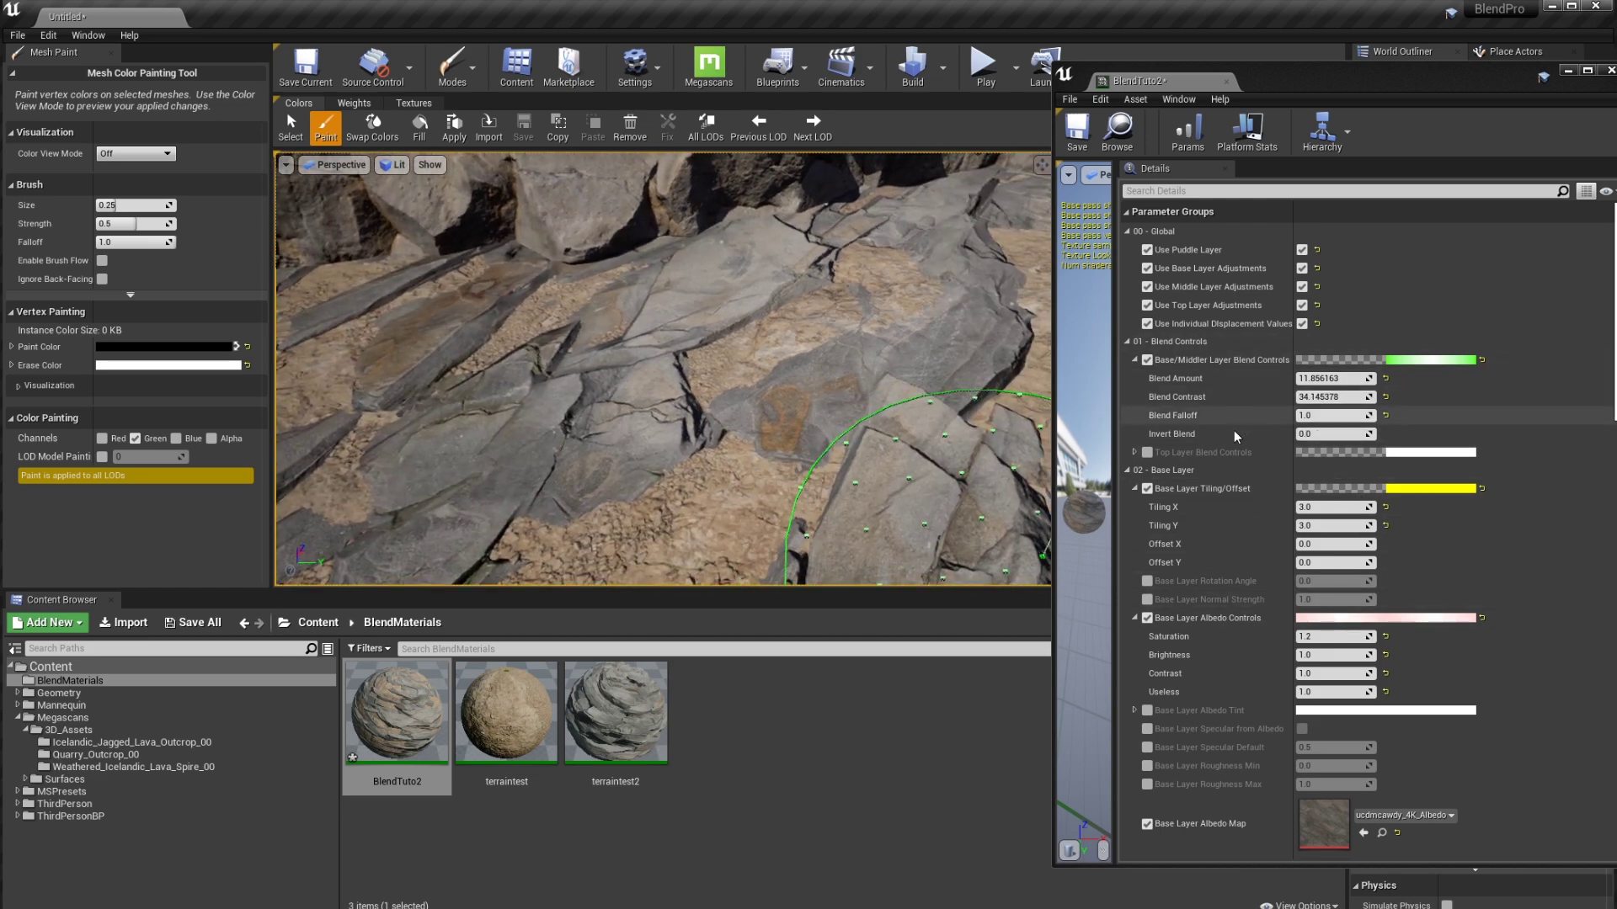
Expand and override the Top Layer Blend Controls, with the grass patch in view
click(1136, 454)
right_drag(842, 446, 977, 447)
right_drag(391, 467, 392, 467)
click(1146, 453)
right_drag(971, 484, 972, 484)
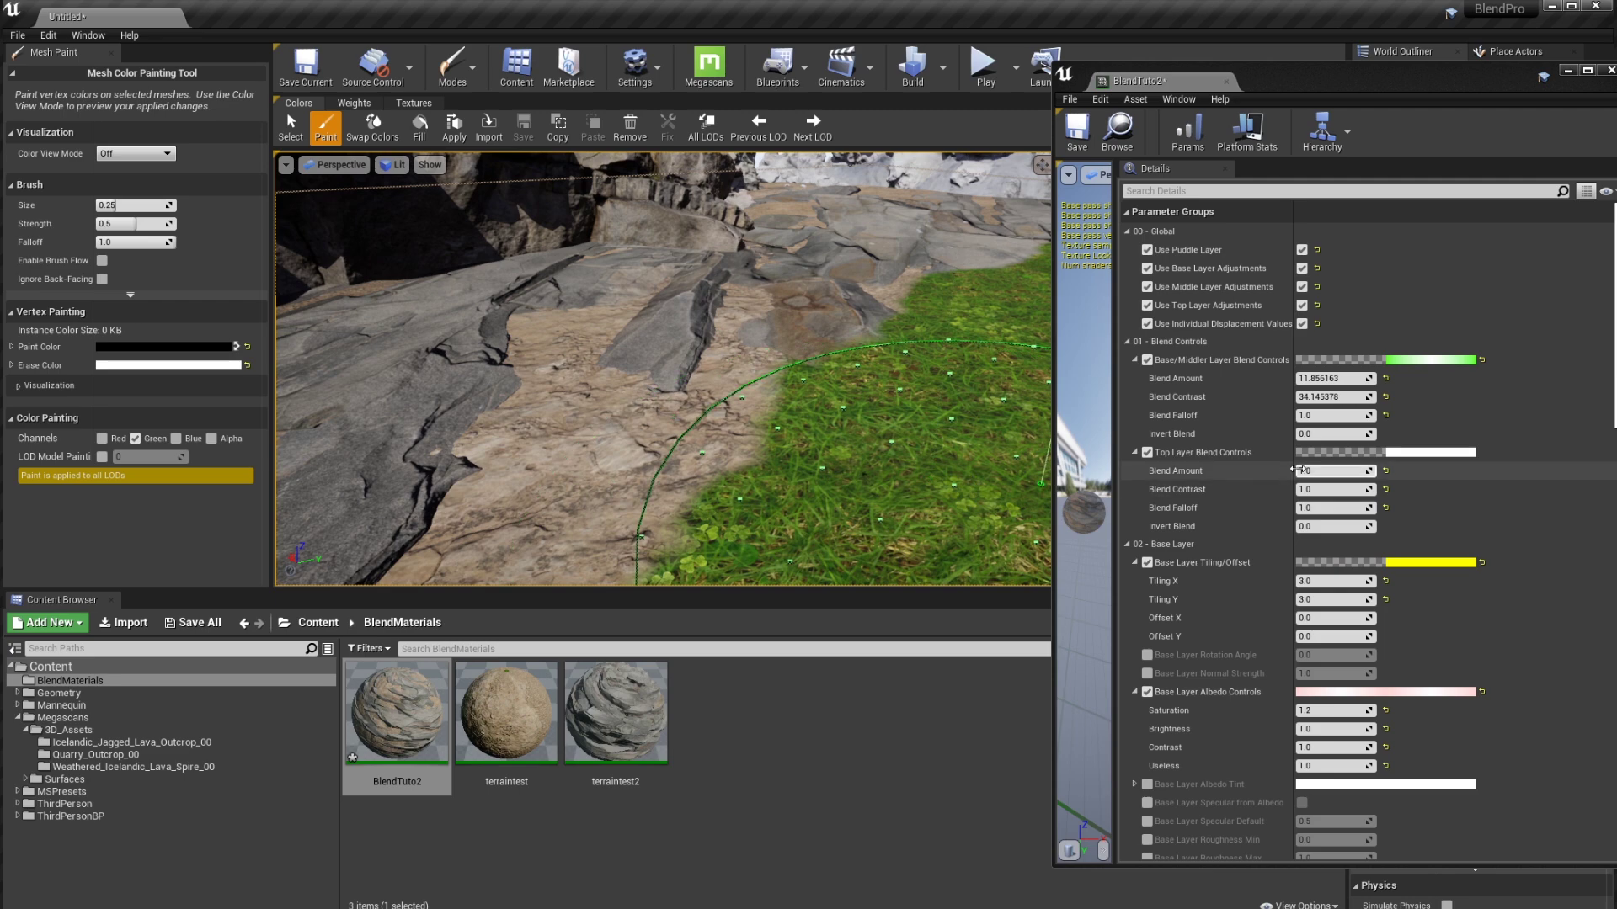
Set the top layer's Blend Amount to about 2.48 and inspect the grass patch
right_drag(789, 433, 867, 404)
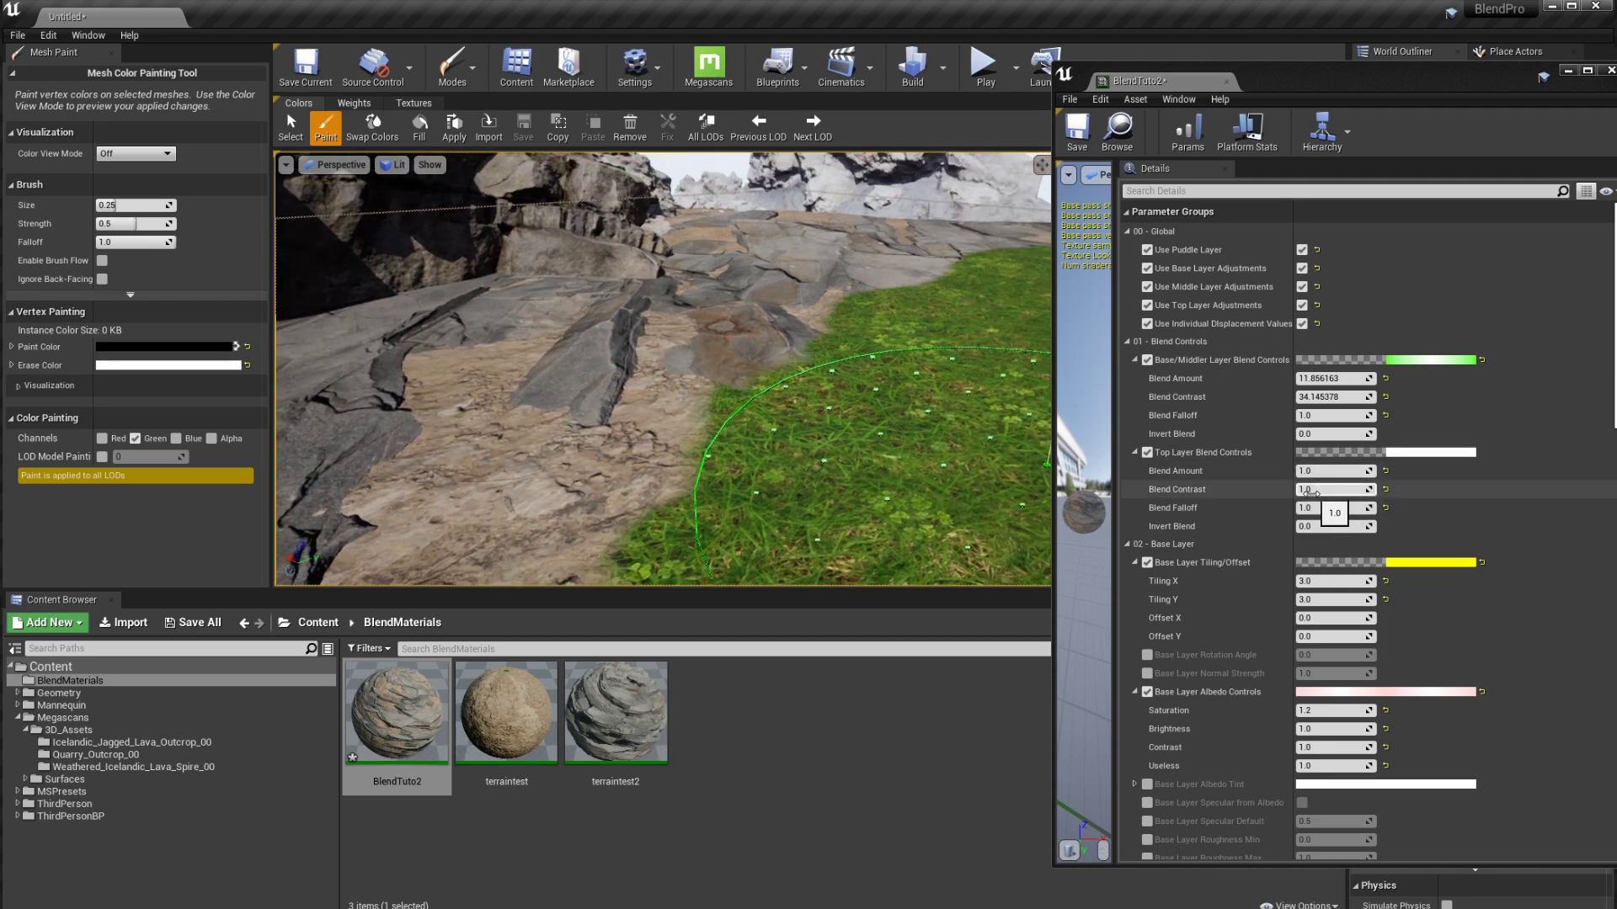
drag(1331, 471, 1372, 471)
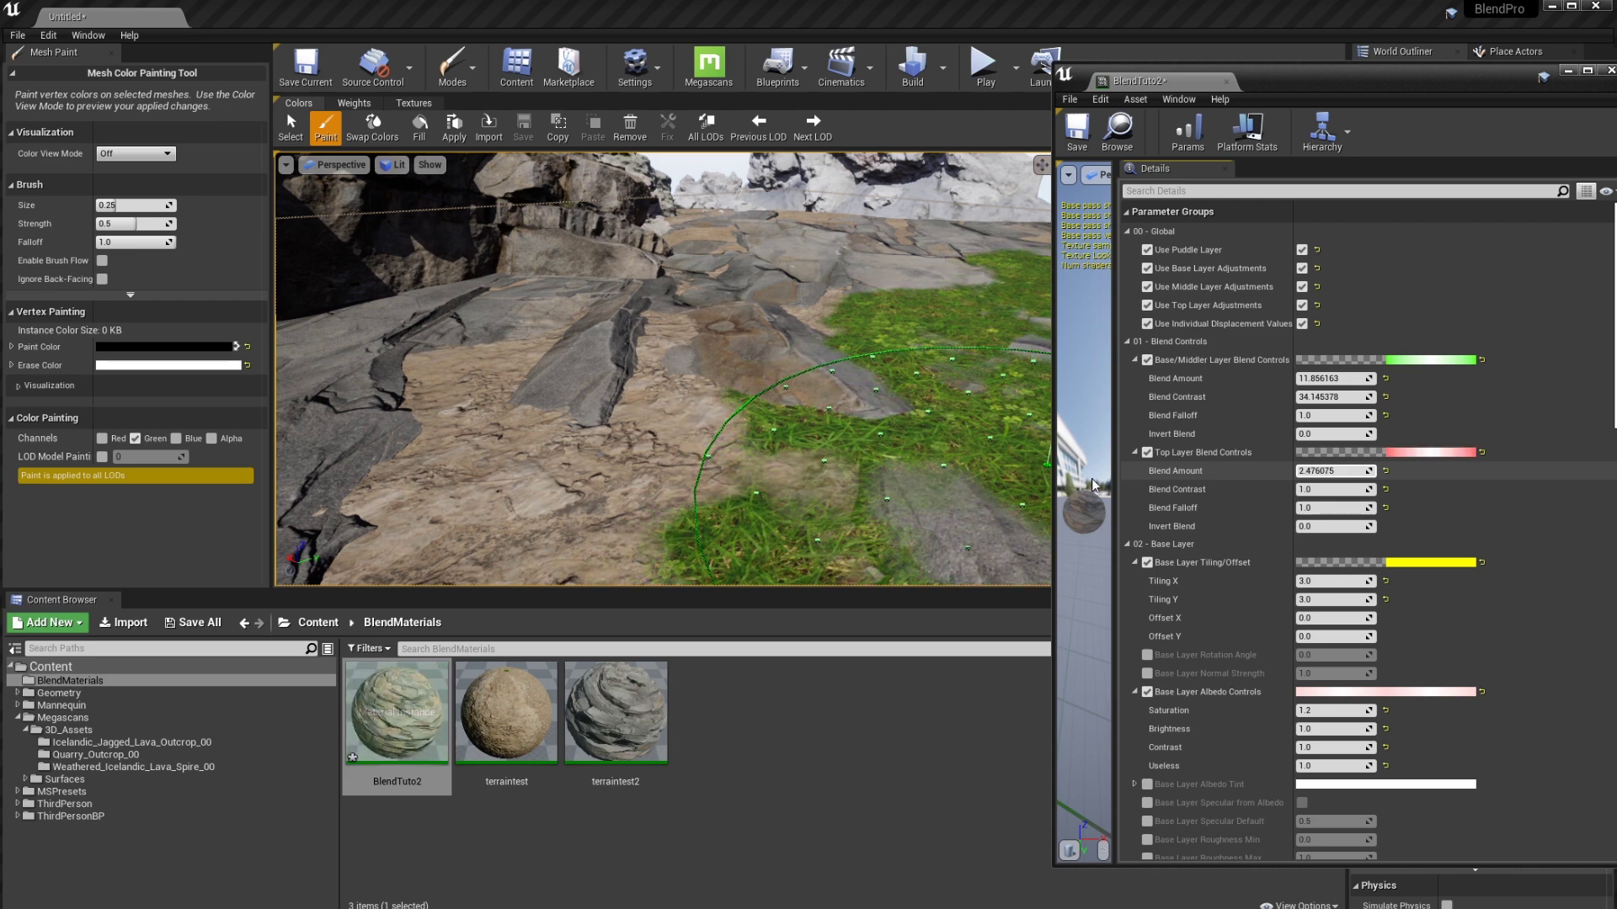
mouse_move(786, 420)
right_down()
mouse_move(842, 446)
mouse_move(952, 379)
mouse_move(960, 420)
mouse_move(691, 430)
right_up()
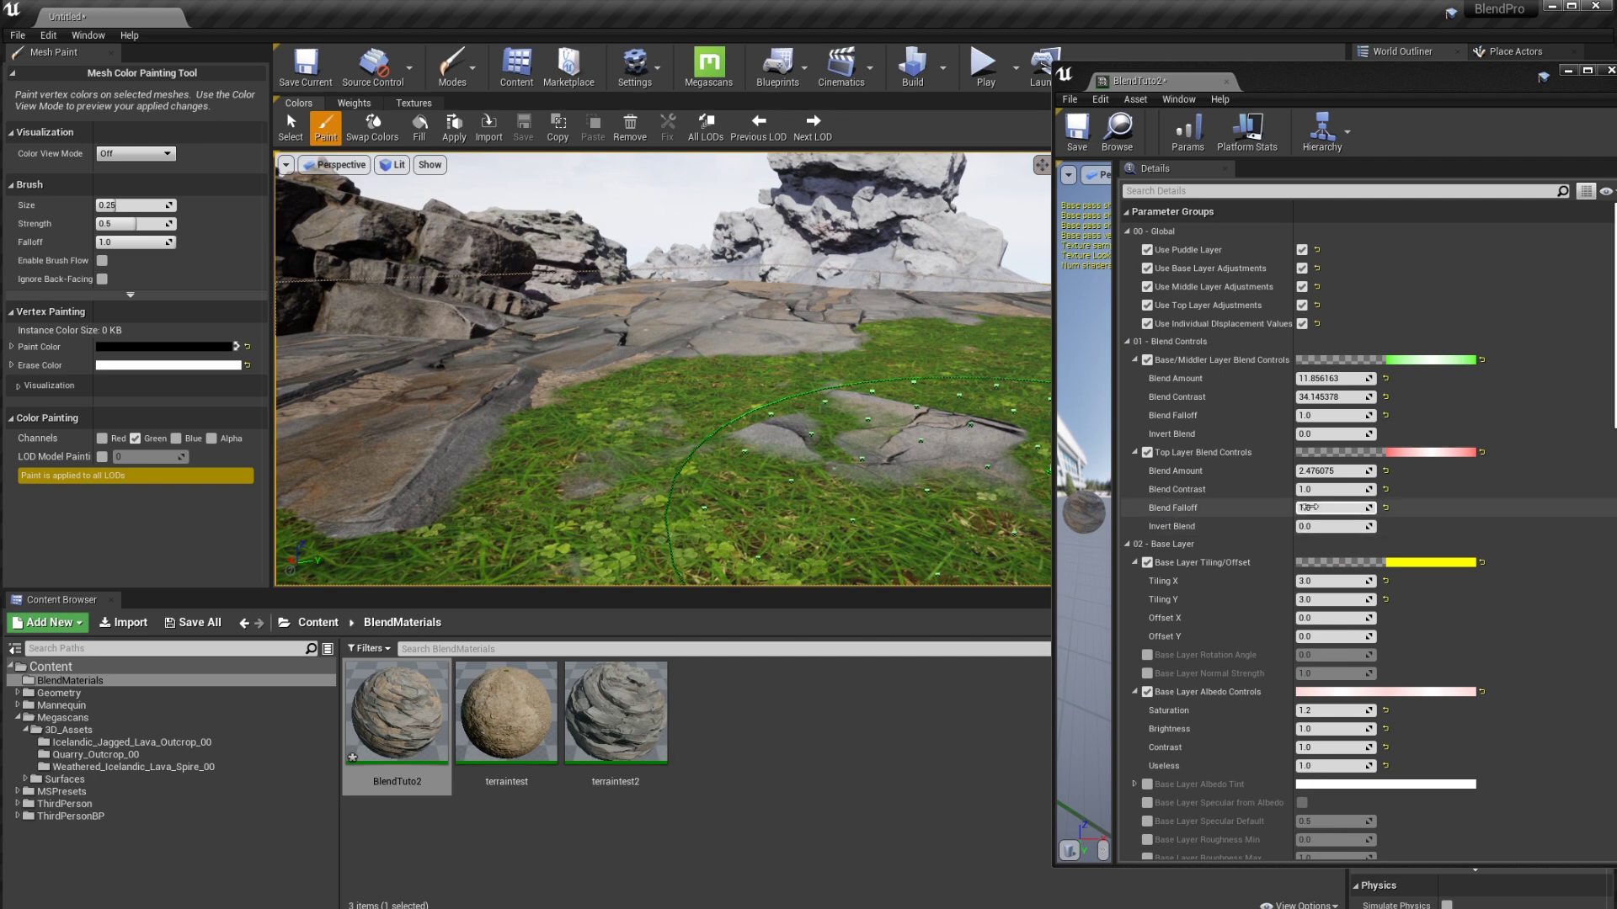
Set the top layer's Blend Contrast to about 1.31 and Blend Falloff to 1, and inspect the grass over the rocks
mouse_move(1334, 489)
mouse_down()
mouse_move(1355, 490)
mouse_move(1333, 489)
mouse_move(1345, 508)
mouse_up()
scroll(686, 392, up, 3)
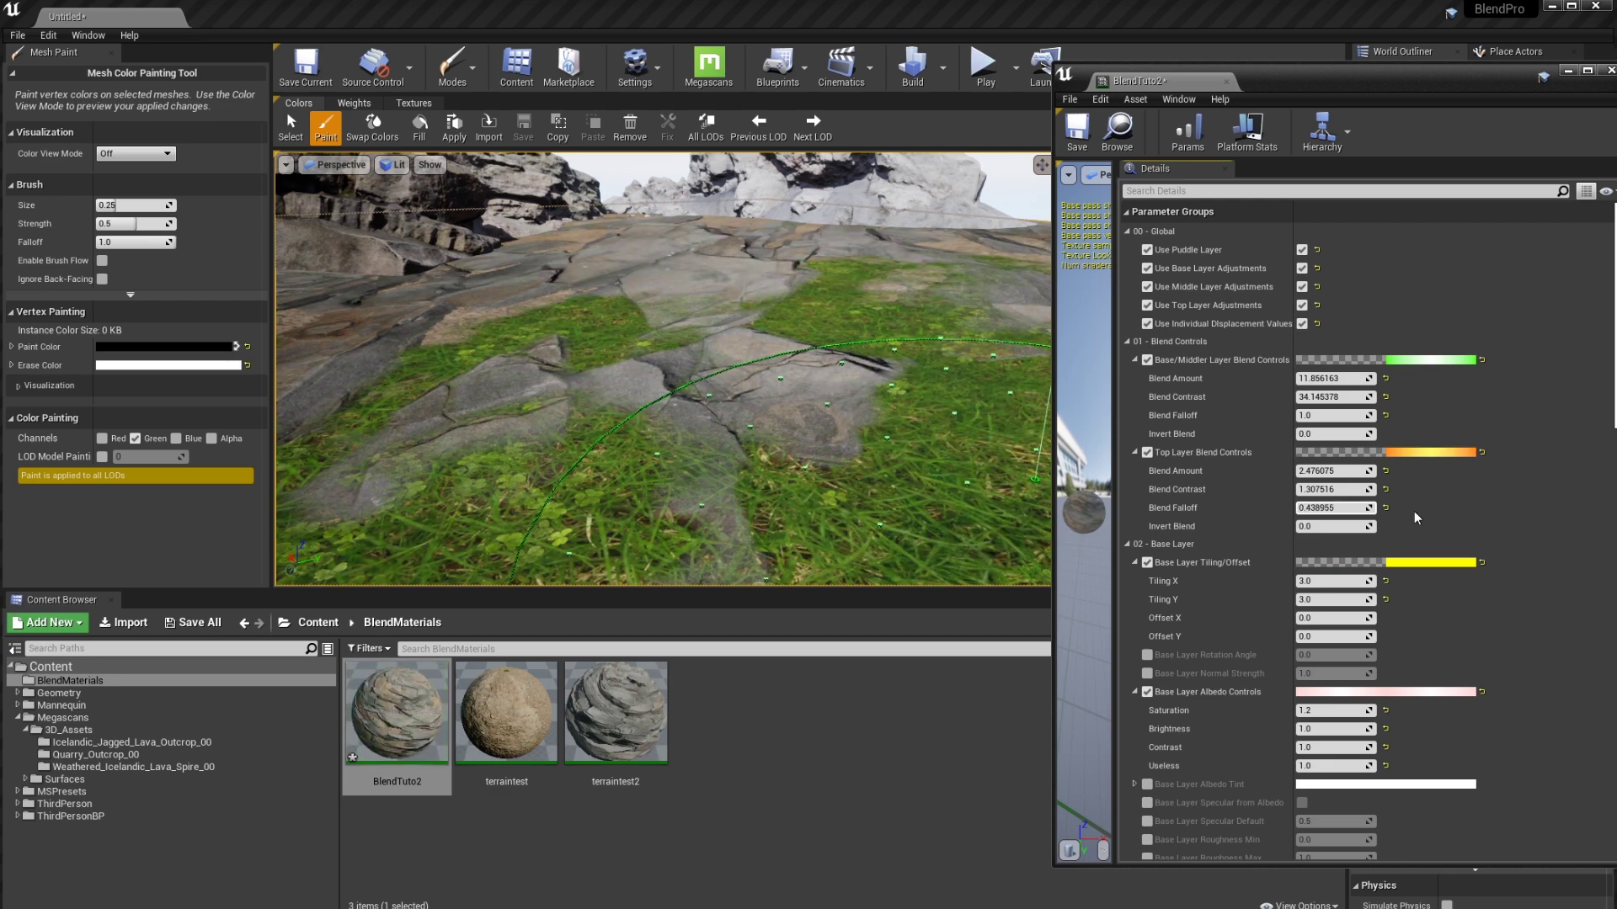
text(1)
key(Return)
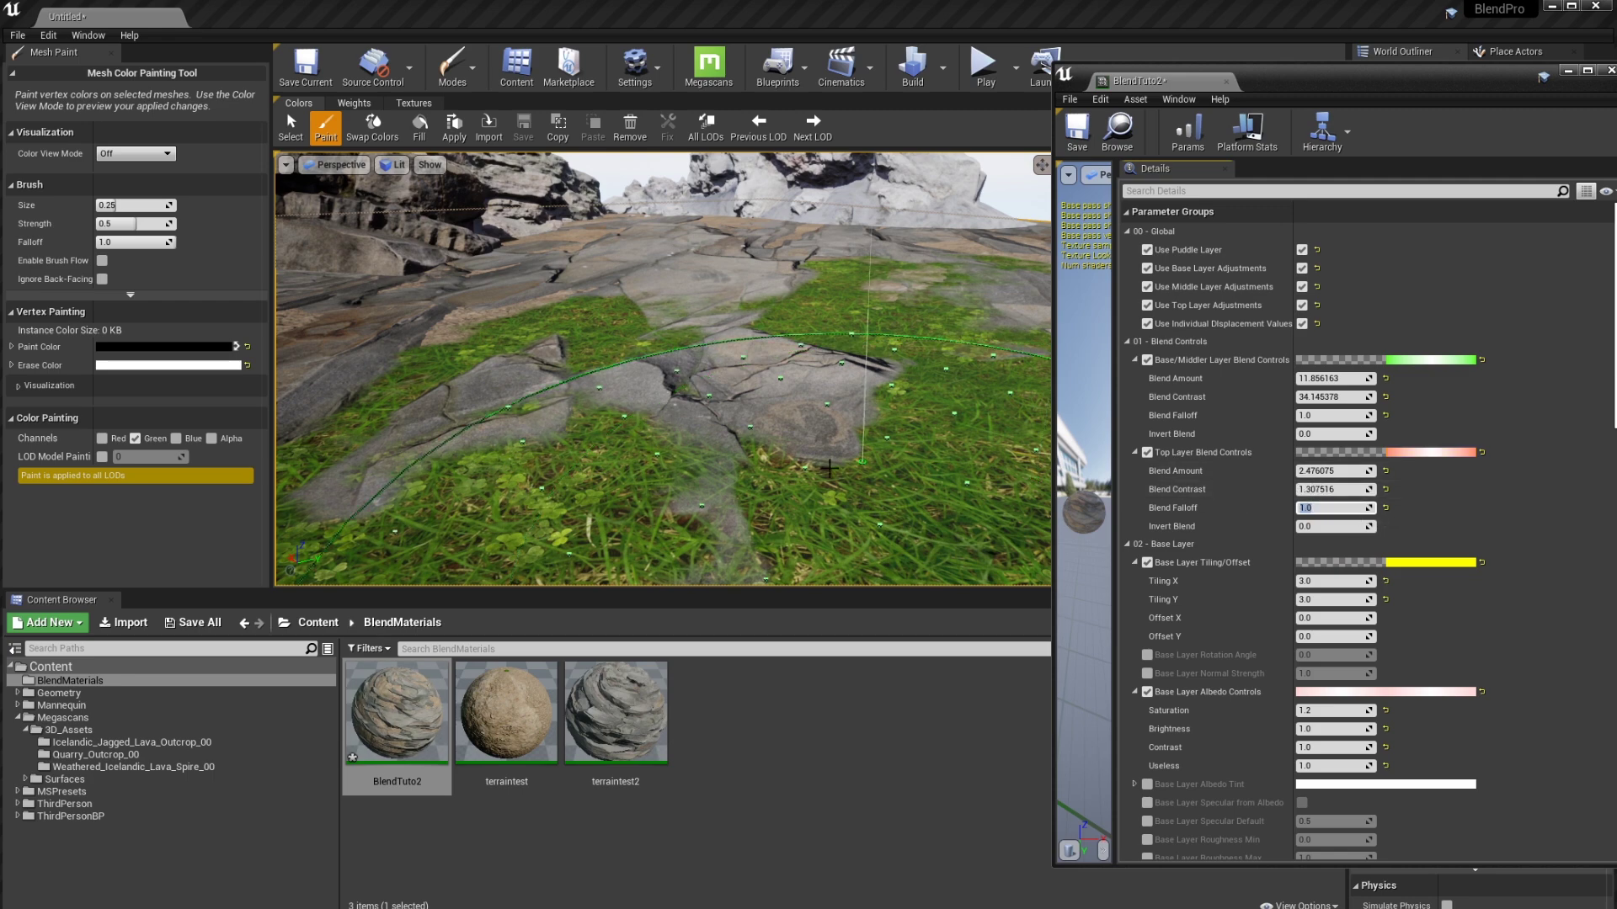
right_drag(853, 522, 813, 573)
mouse_move(790, 428)
right_down()
mouse_move(737, 412)
mouse_move(791, 428)
mouse_move(783, 387)
mouse_move(808, 429)
right_up()
mouse_move(769, 325)
right_down()
mouse_move(741, 312)
mouse_move(758, 362)
mouse_move(792, 337)
mouse_move(775, 328)
right_up()
right_drag(674, 338, 717, 380)
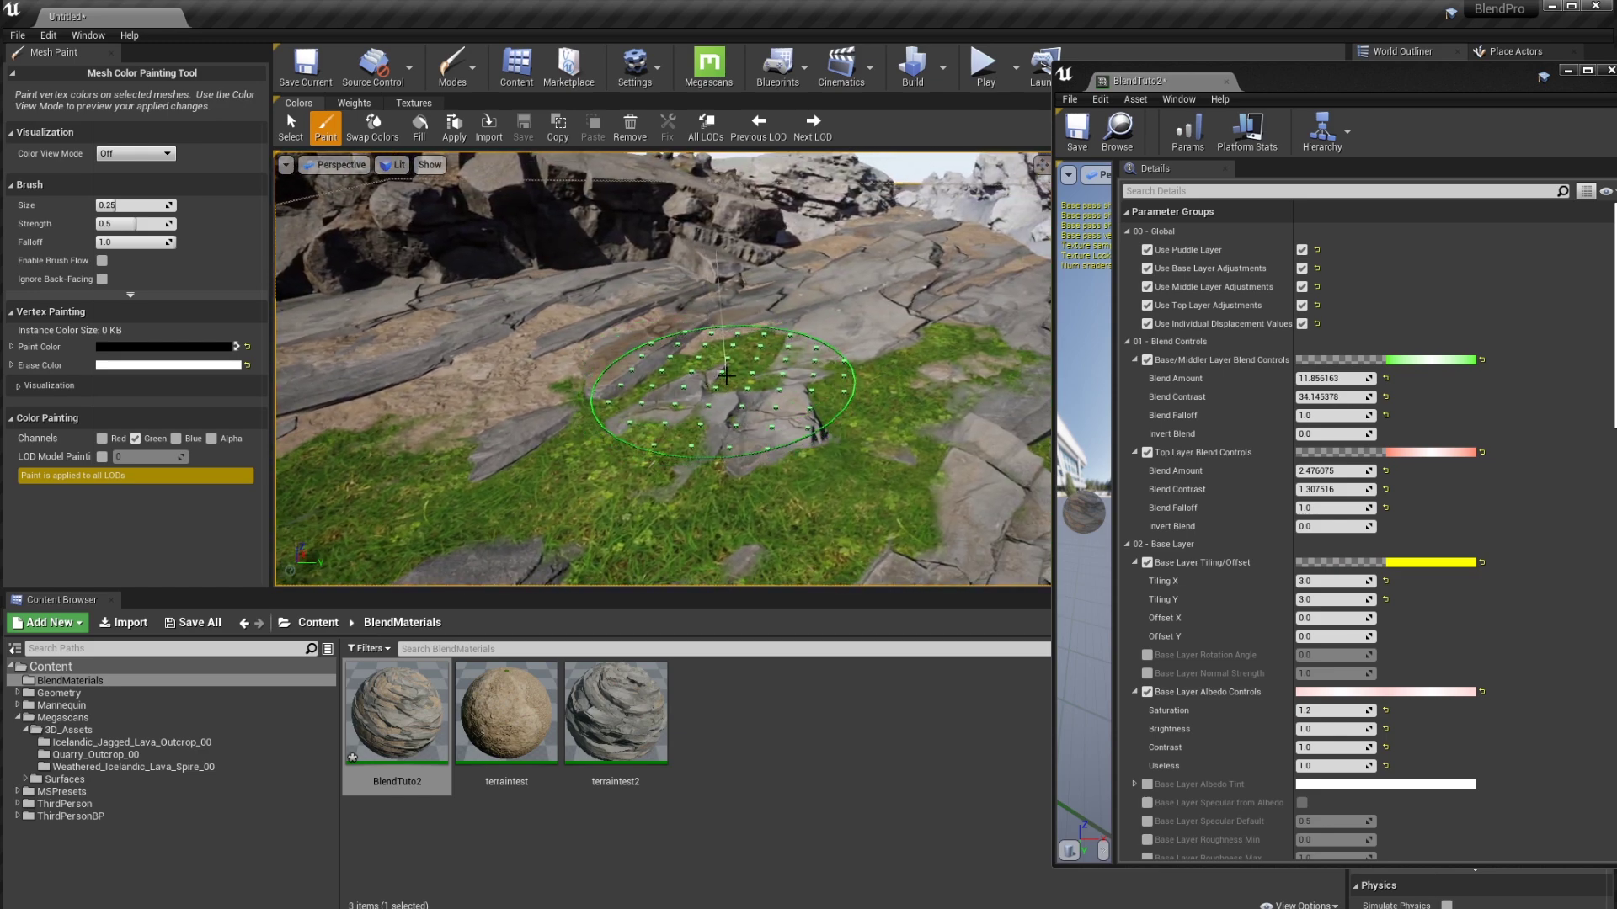